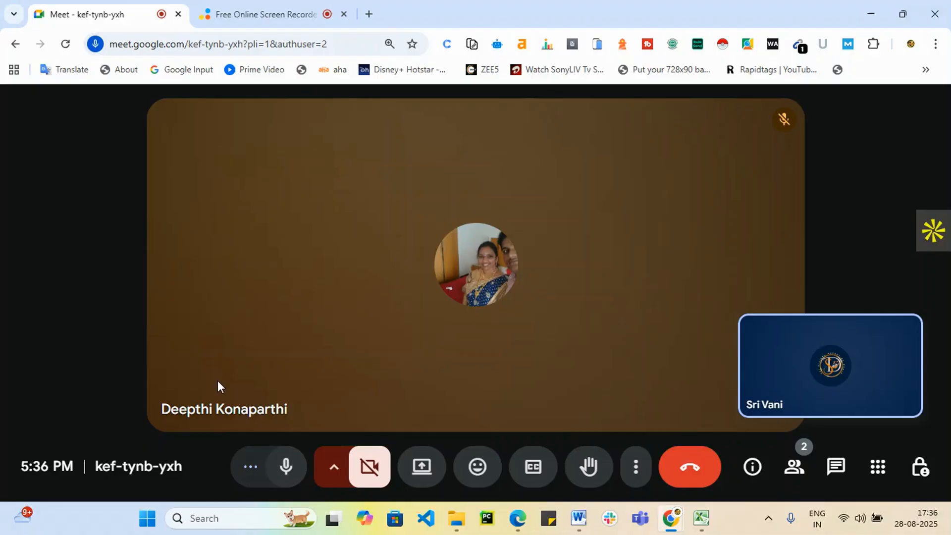
# Open a new browser tab, then present the entire screen to everyone in the Meet call.
pyautogui.click(369, 15)
pyautogui.click(54, 8)
pyautogui.click(422, 466)
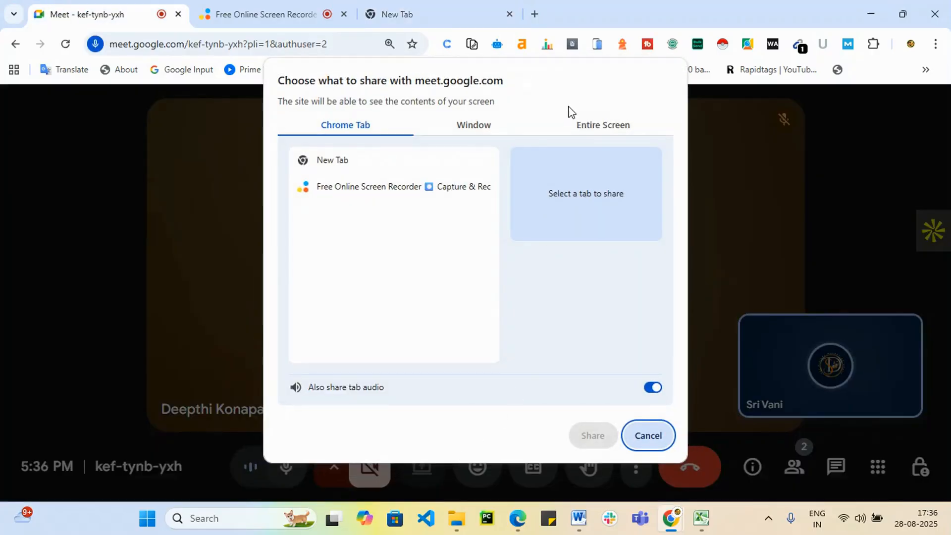
pyautogui.click(602, 125)
pyautogui.click(365, 218)
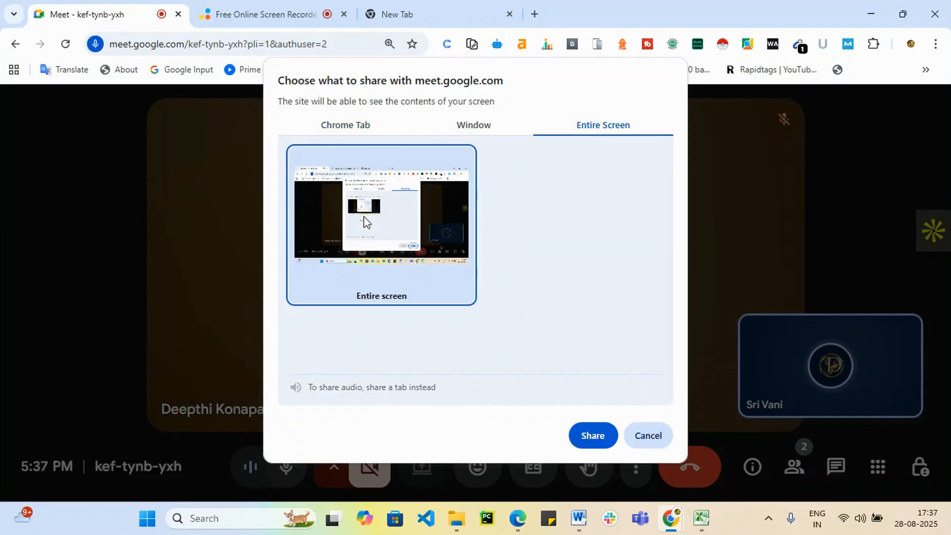
pyautogui.click(578, 435)
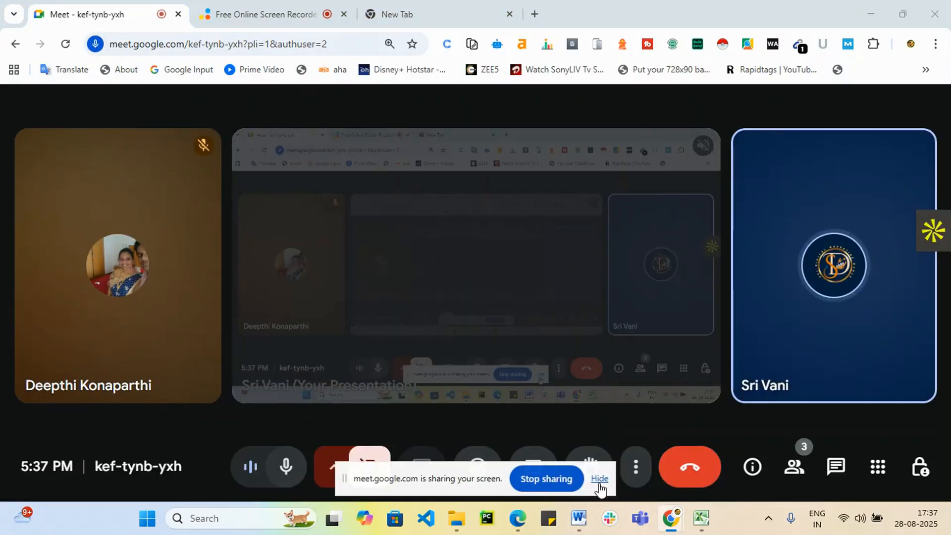
pyautogui.click(600, 483)
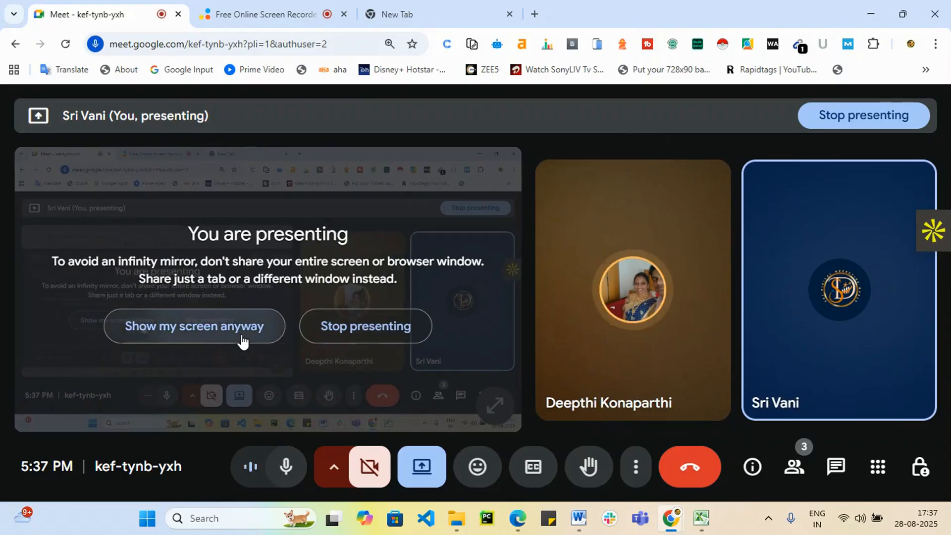
pyautogui.click(243, 341)
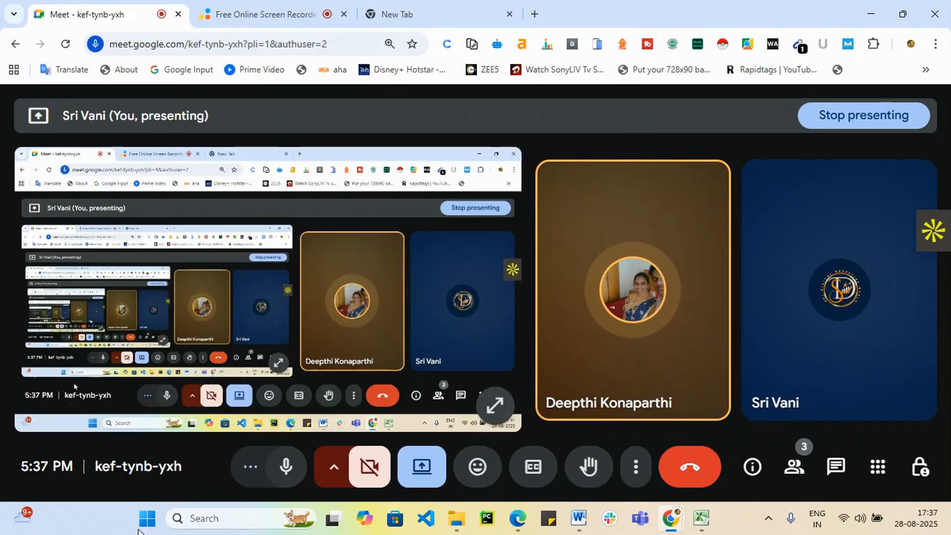
pyautogui.click(423, 9)
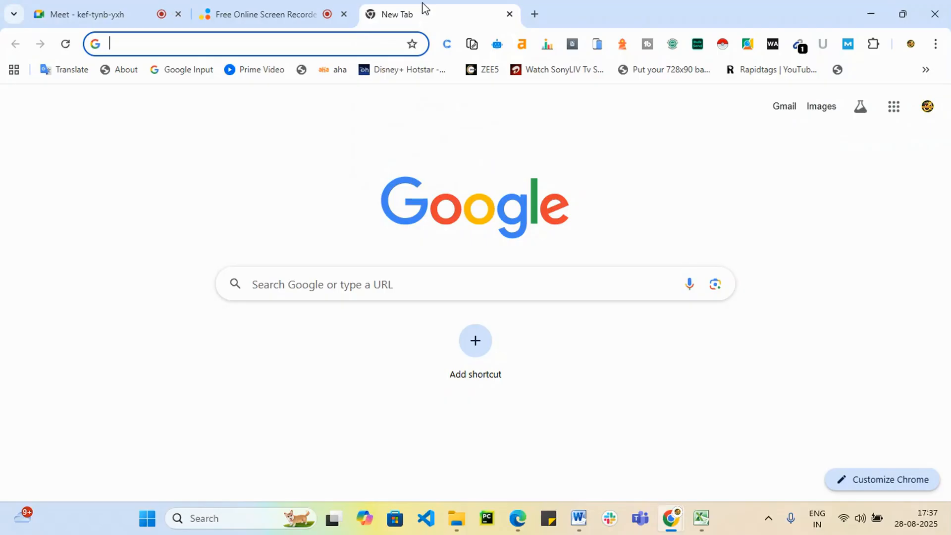
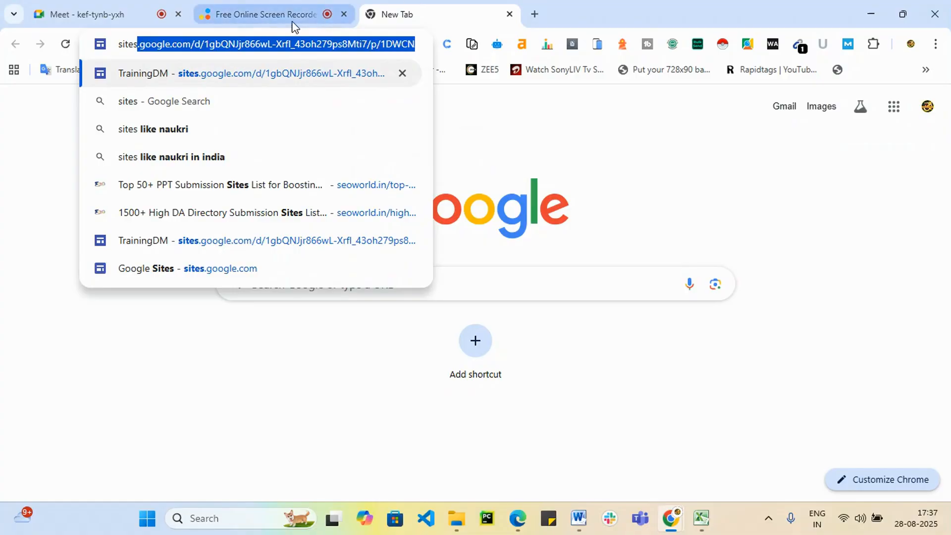
# Load sites.google.com in the new tab, trimming the autocompleted path from the address.
pyautogui.click(197, 45)
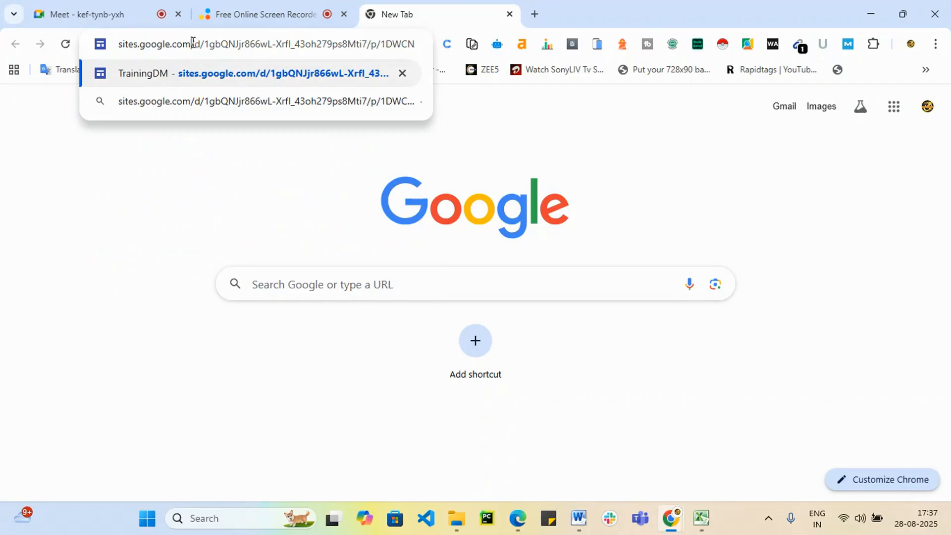
pyautogui.hotkey('shift', 'End')
pyautogui.press('BackSpace')
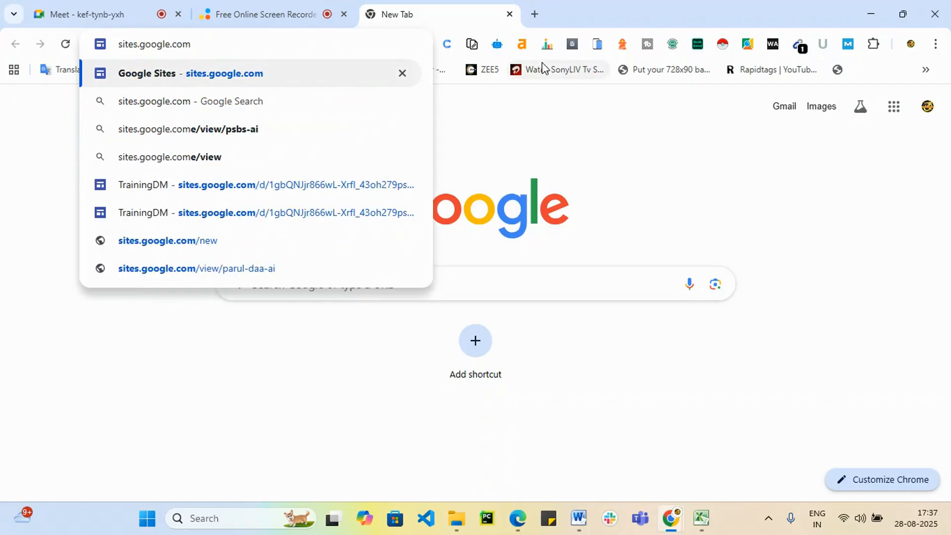
pyautogui.press('Return')
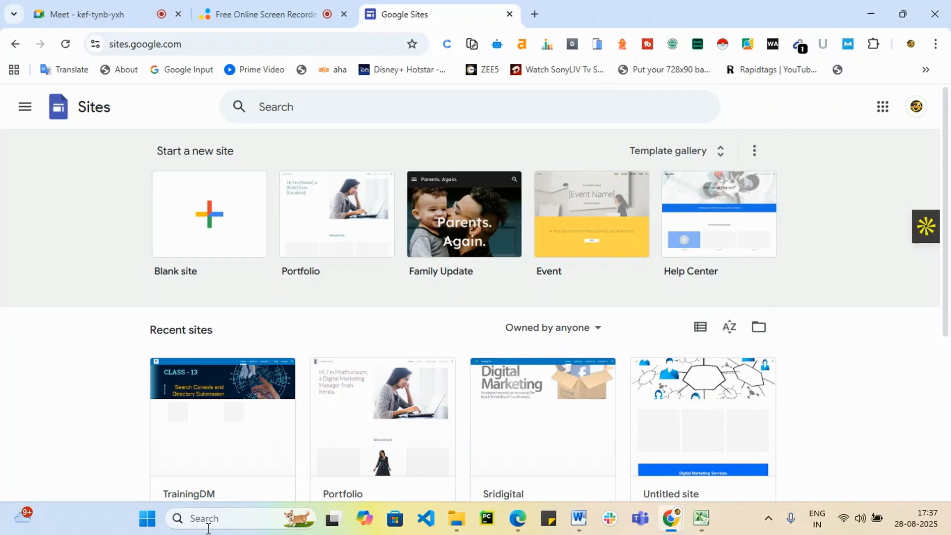
# Create a Blank site from the 'Start a new site' section of the Sites home page.
pyautogui.scroll(-5, 266, 461)
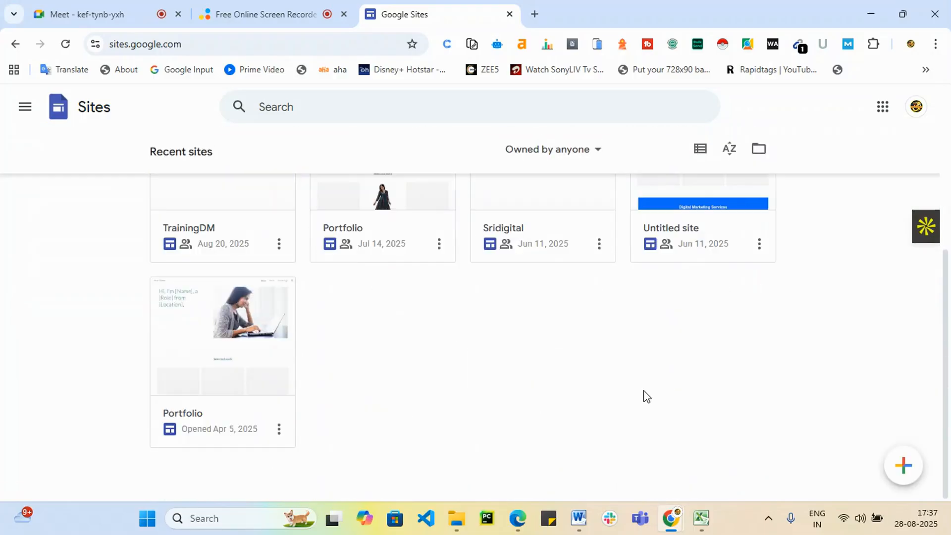
pyautogui.scroll(3, 178, 385)
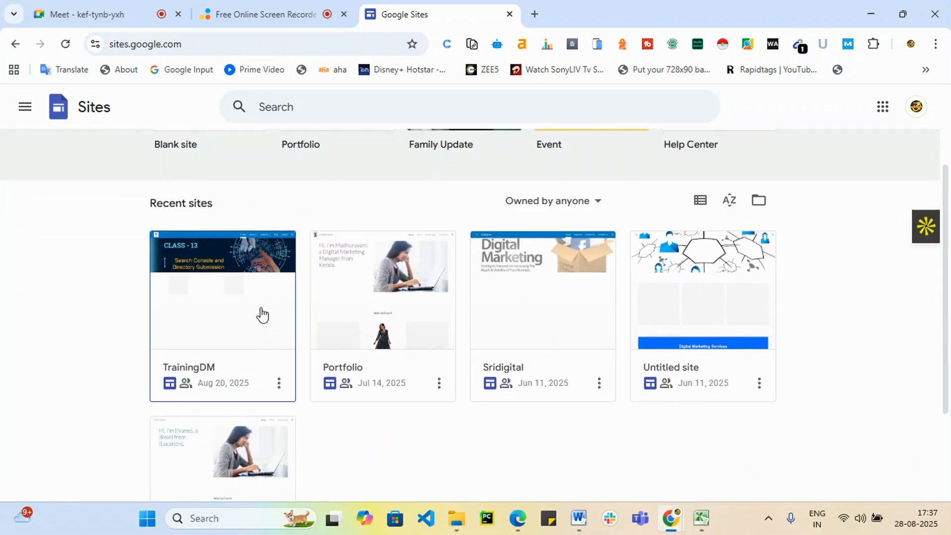
pyautogui.scroll(3, 262, 314)
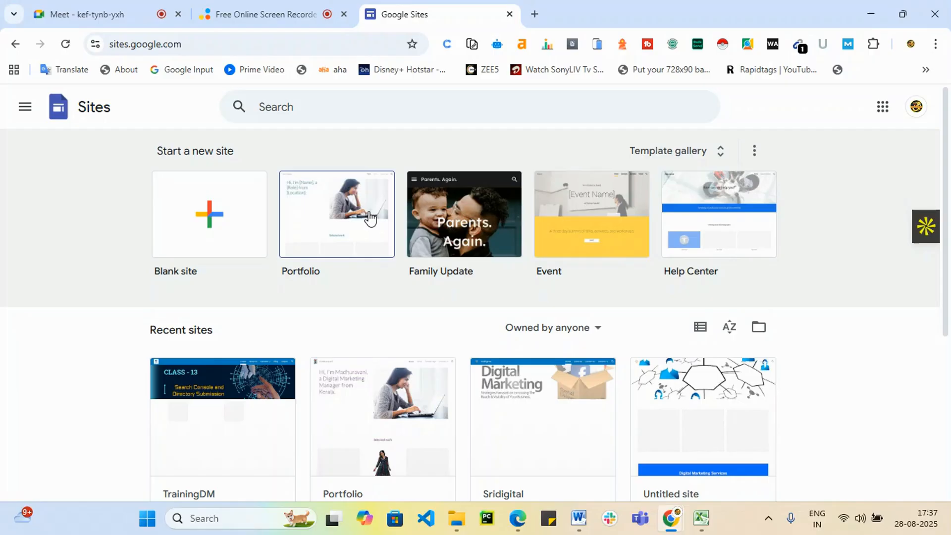
pyautogui.click(212, 227)
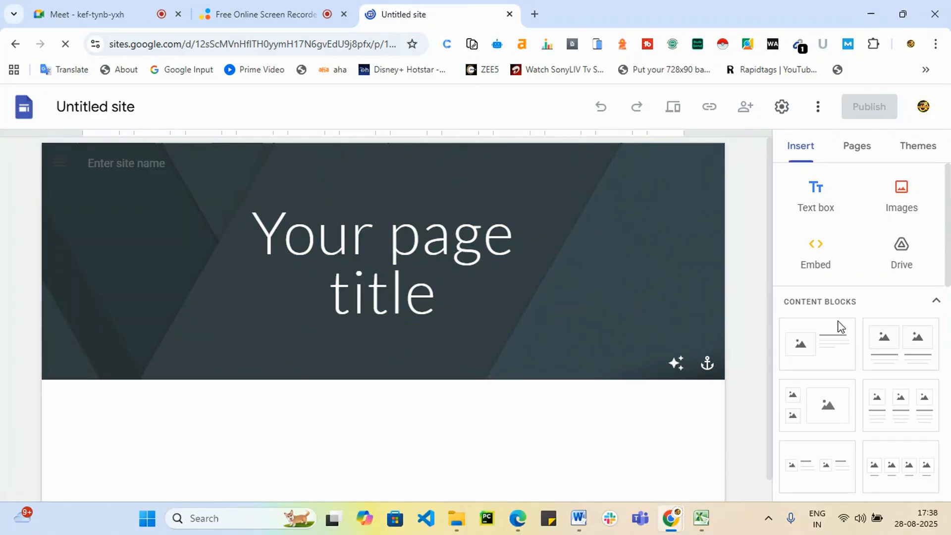
# Enter 'webtraining' as the site name shown in the header.
pyautogui.scroll(-1, 464, 340)
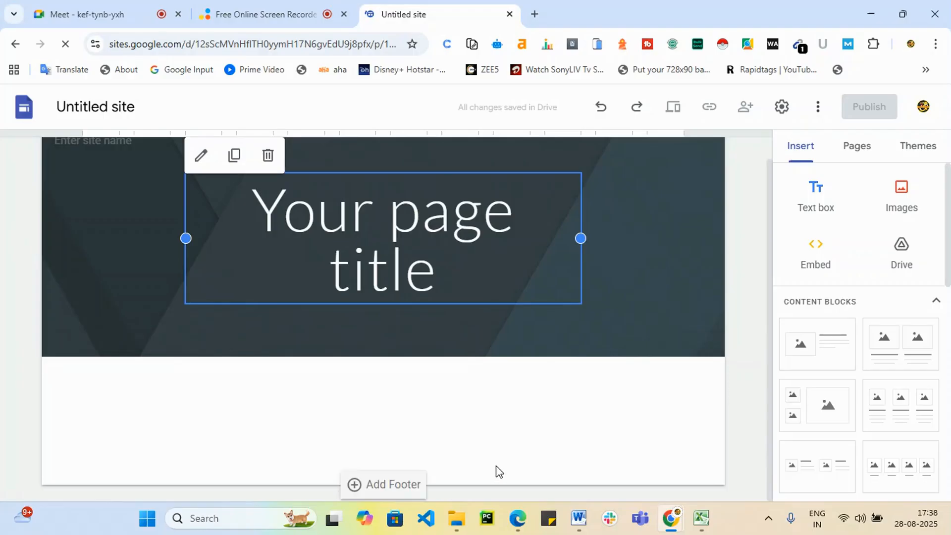
pyautogui.scroll(1, 637, 367)
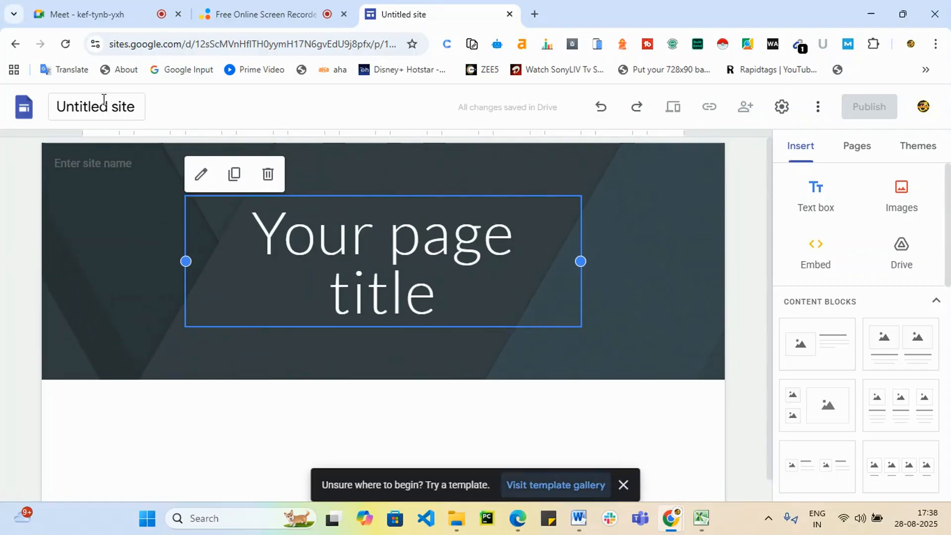
pyautogui.click(103, 99)
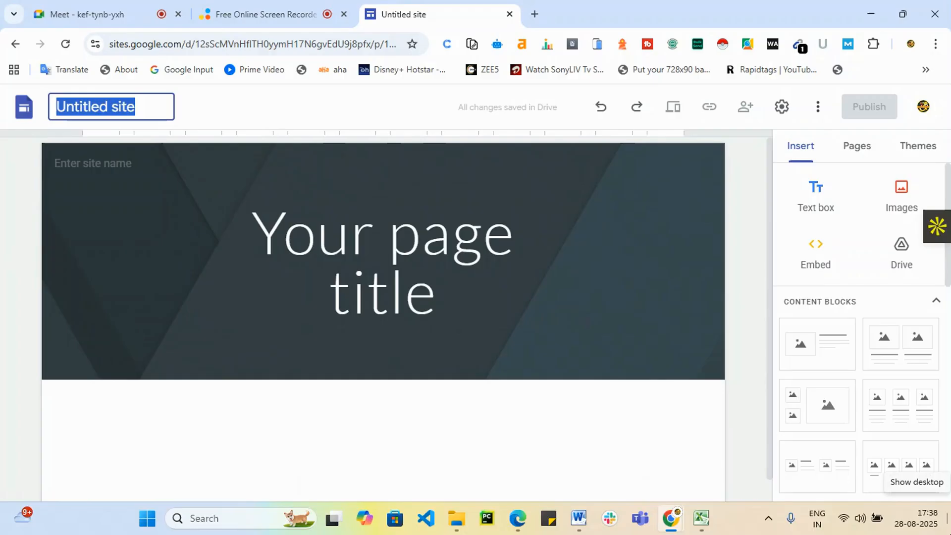
pyautogui.write('we')
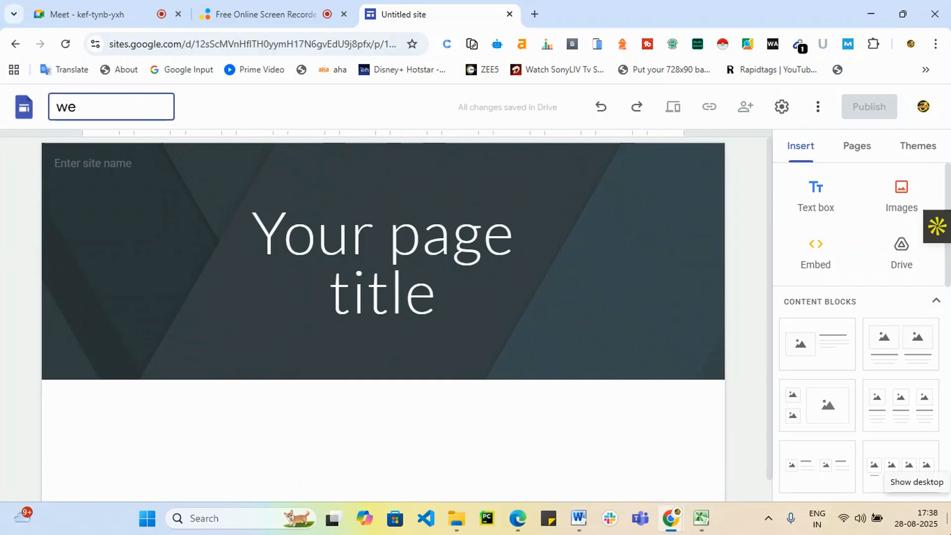
pyautogui.press('BackSpace')
pyautogui.press('BackSpace')
pyautogui.press('BackSpace')
pyautogui.write('webtra')
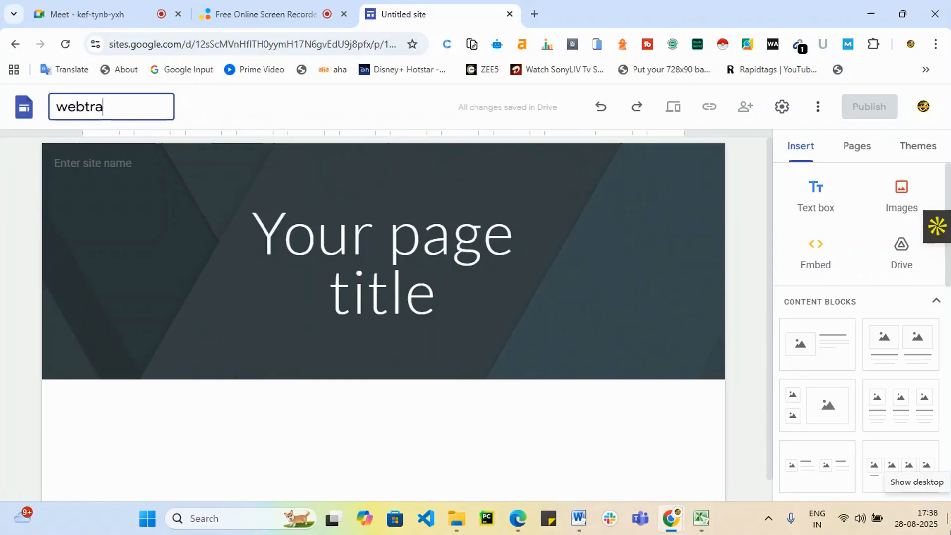
pyautogui.write('ining')
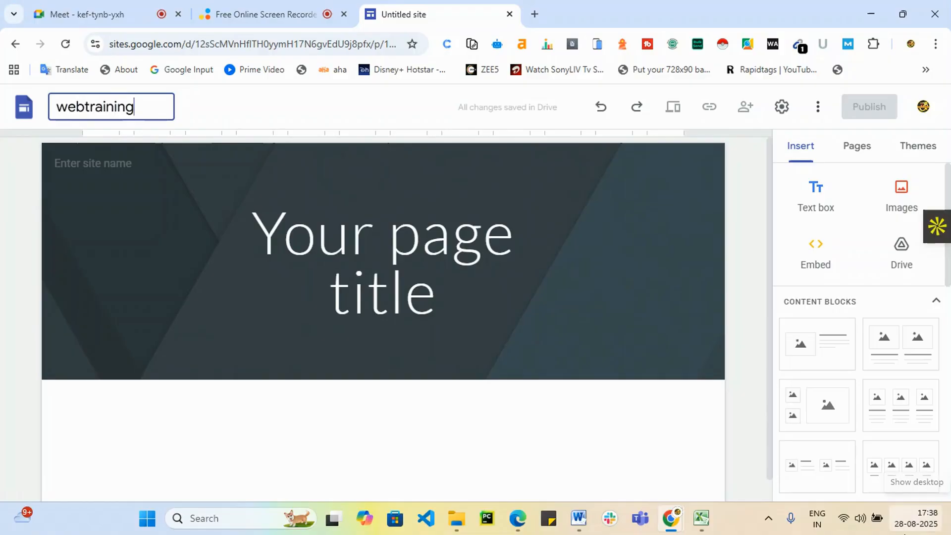
pyautogui.click(122, 282)
# Rename the site document to 'jobtraining' by replacing 'web' with 'job'.
pyautogui.click(77, 106)
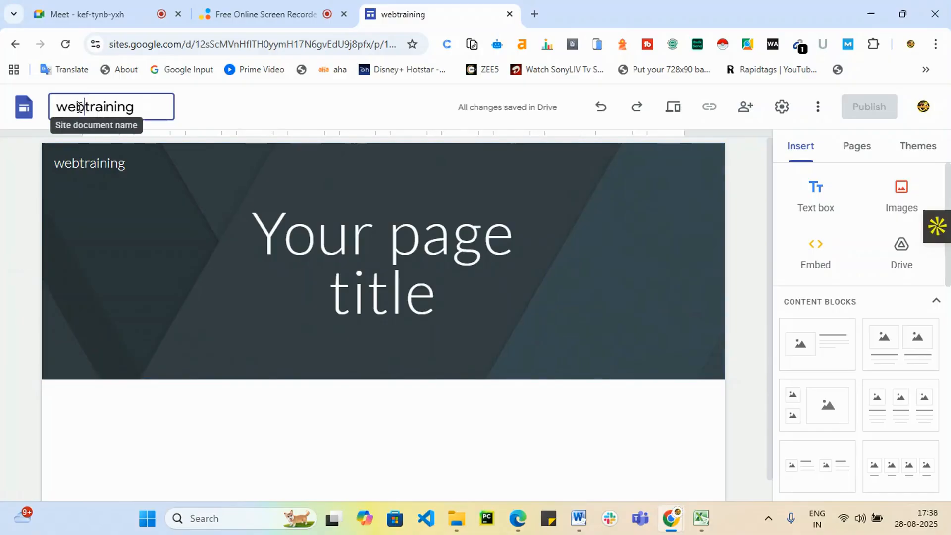
pyautogui.moveTo(79, 106); pyautogui.dragTo(56, 107)
pyautogui.write('job')
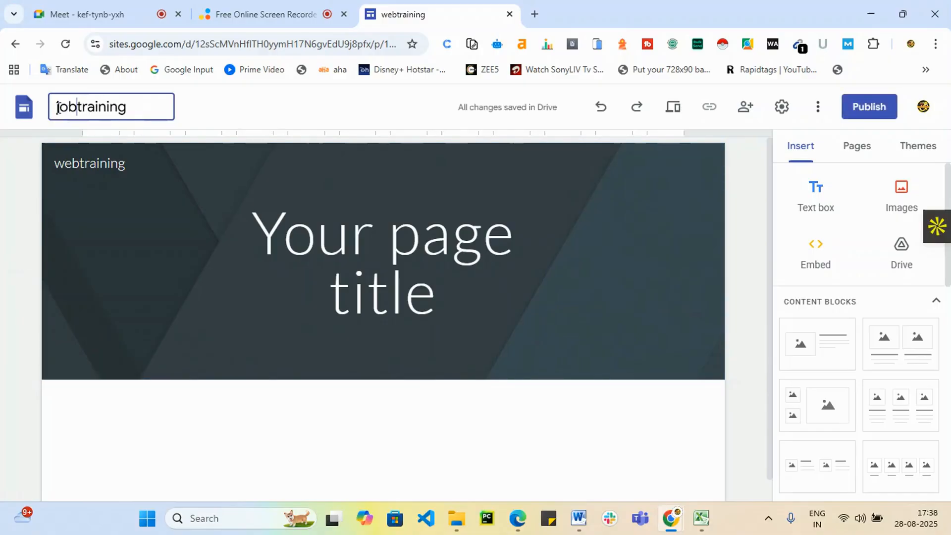
pyautogui.click(165, 359)
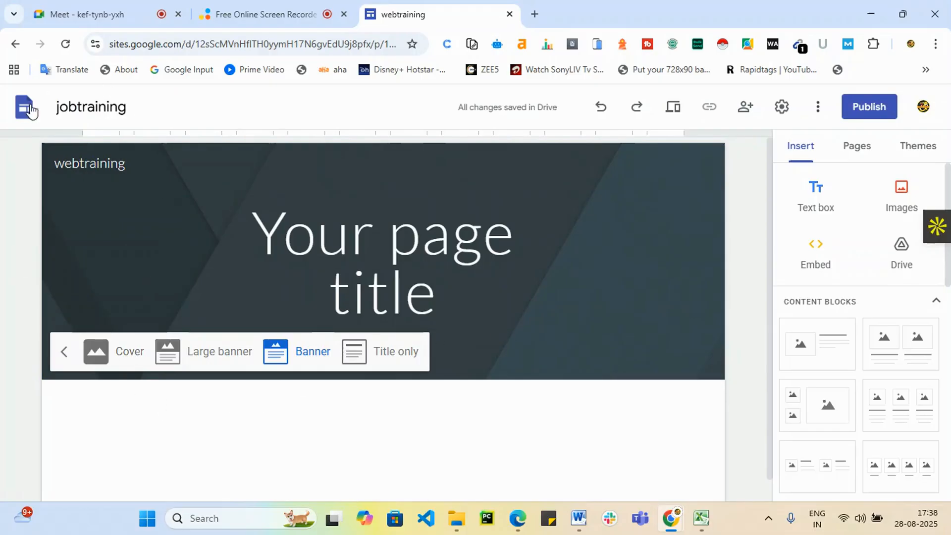
# Upload the 'download (5)' image from Downloads as the site's header logo.
pyautogui.click(87, 203)
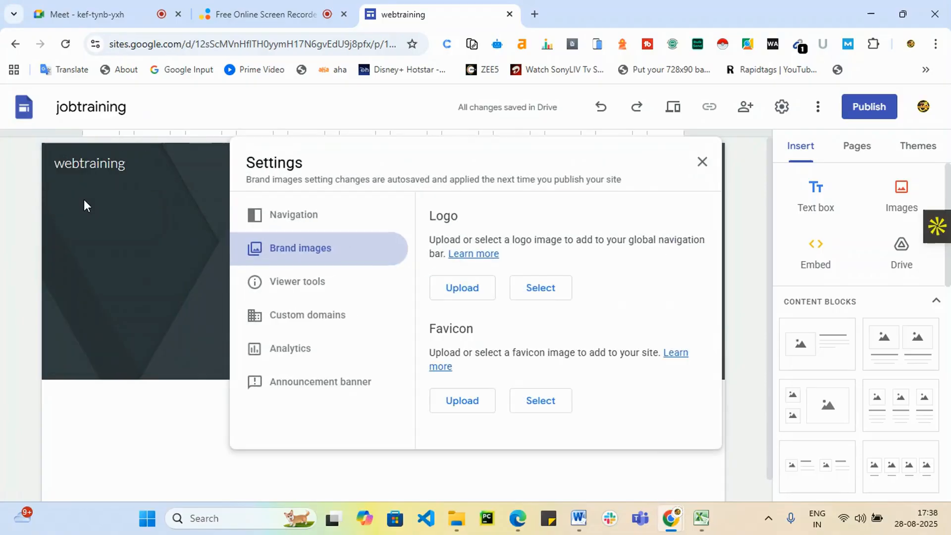
pyautogui.click(461, 289)
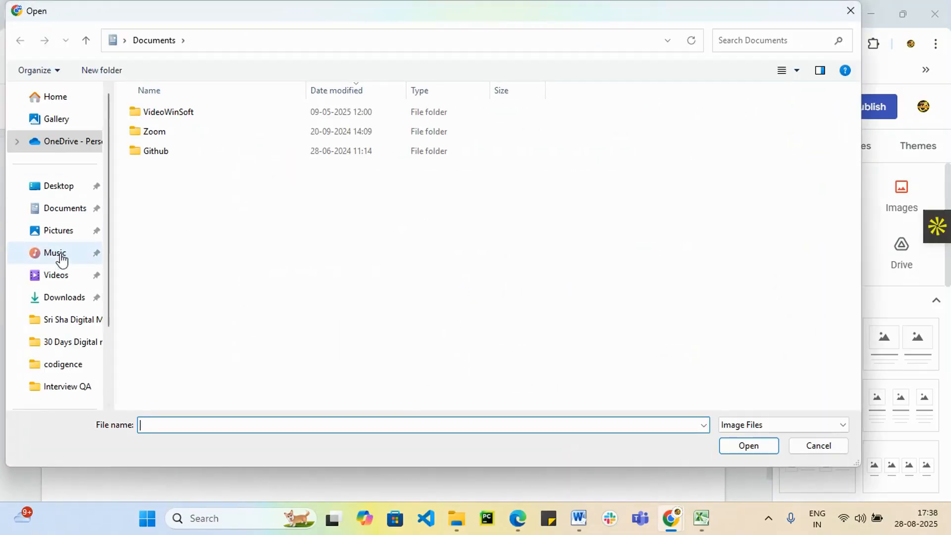
pyautogui.click(64, 297)
pyautogui.scroll(-3, 524, 312)
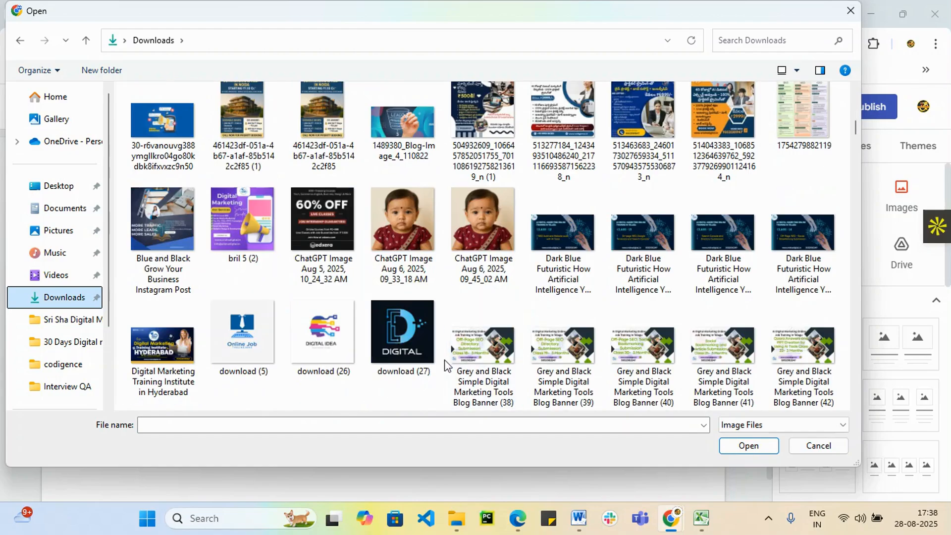
pyautogui.scroll(-3, 524, 310)
pyautogui.click(239, 131)
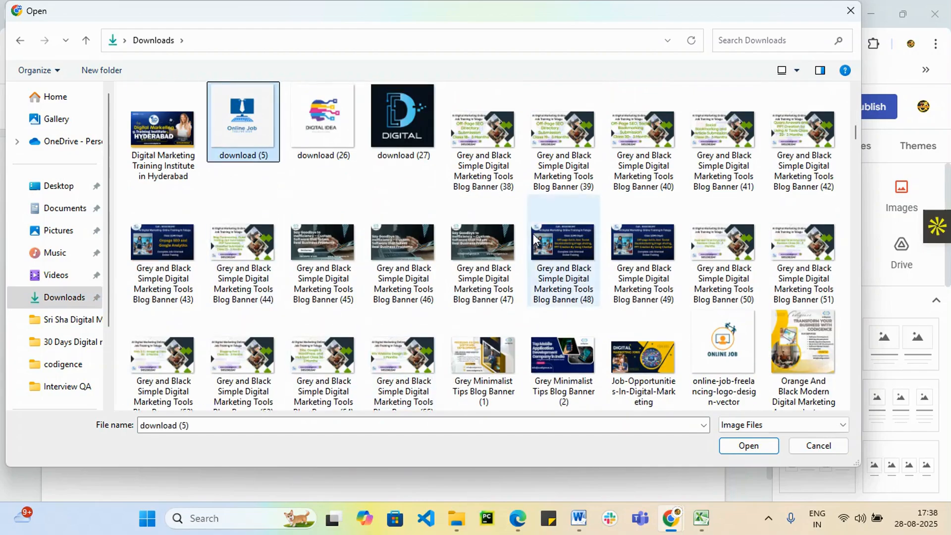
pyautogui.click(746, 448)
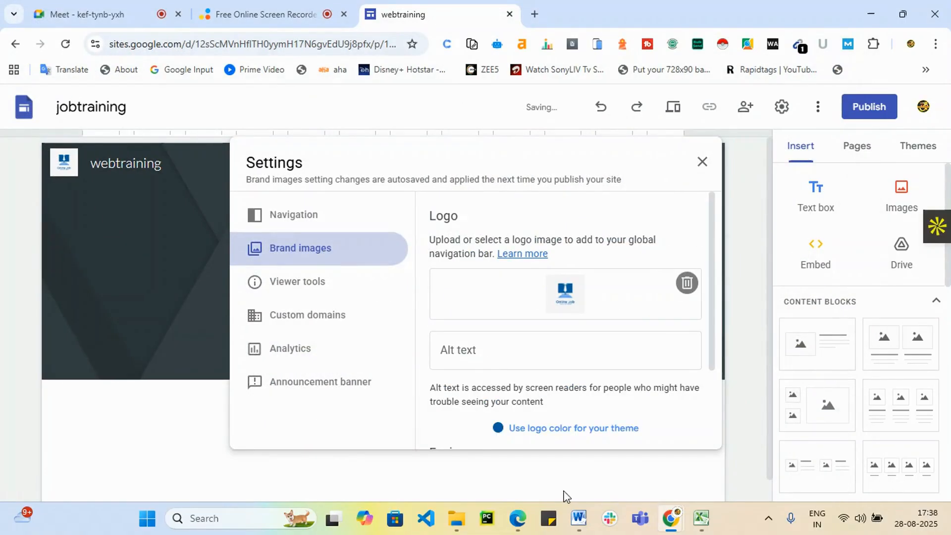
# Give the logo the alt text 'jobraining' and close the settings.
pyautogui.click(471, 352)
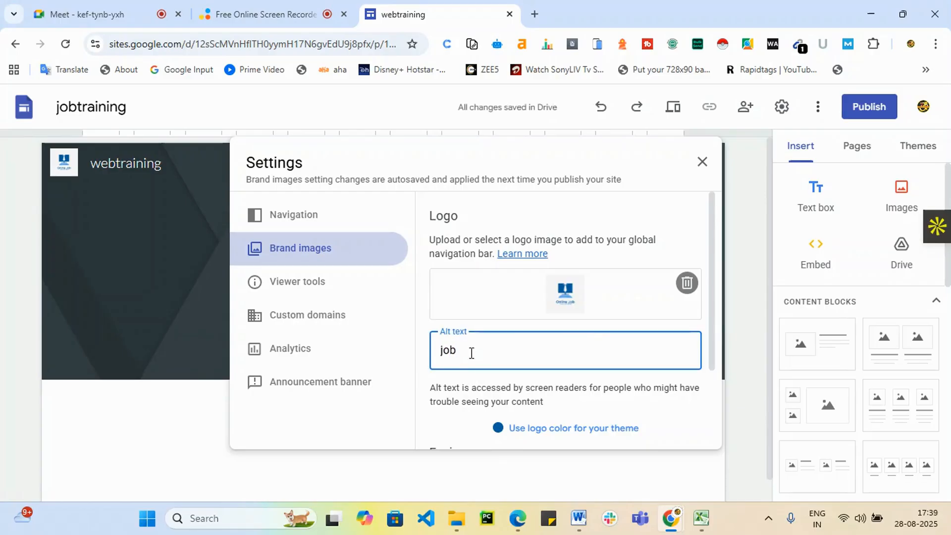
pyautogui.write('jobraining')
pyautogui.click(701, 162)
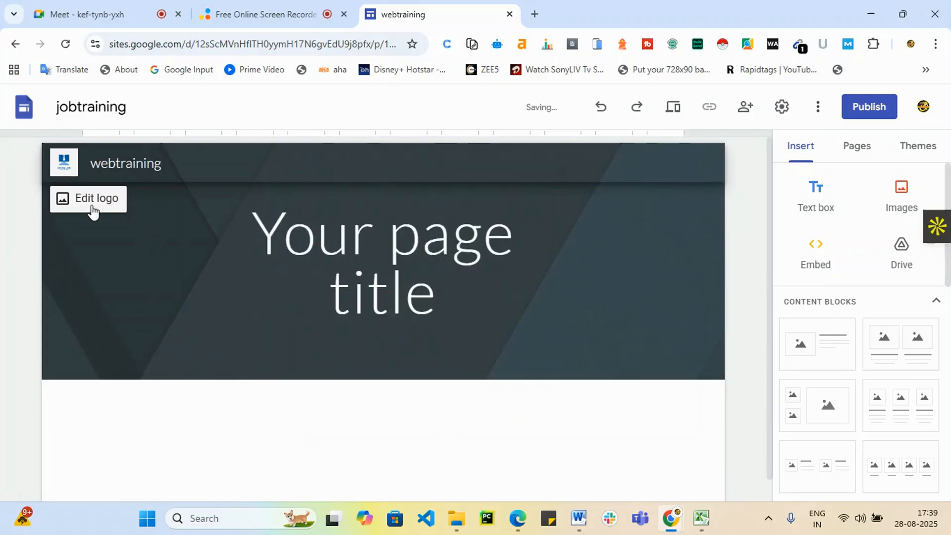
# Upload the 'download (1)' robot image as the header background.
pyautogui.click(409, 284)
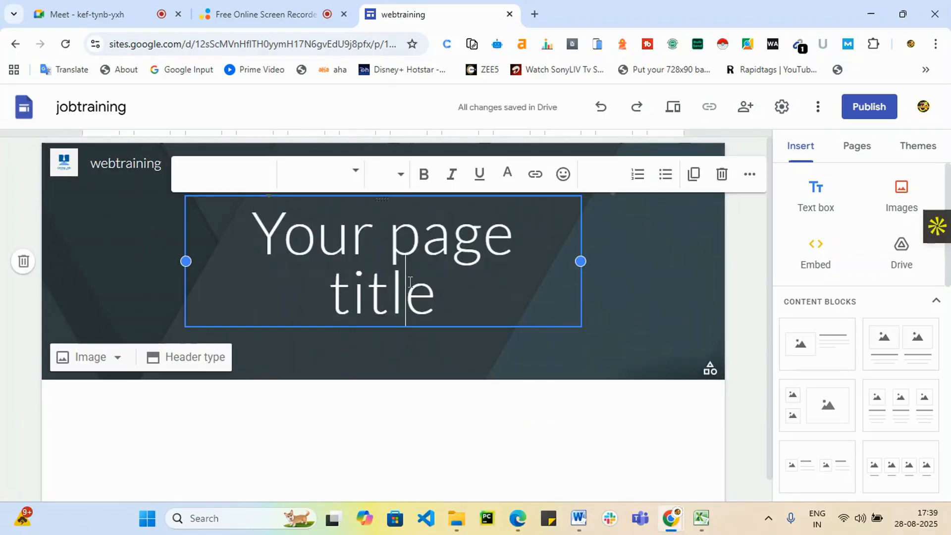
pyautogui.click(91, 359)
pyautogui.click(91, 400)
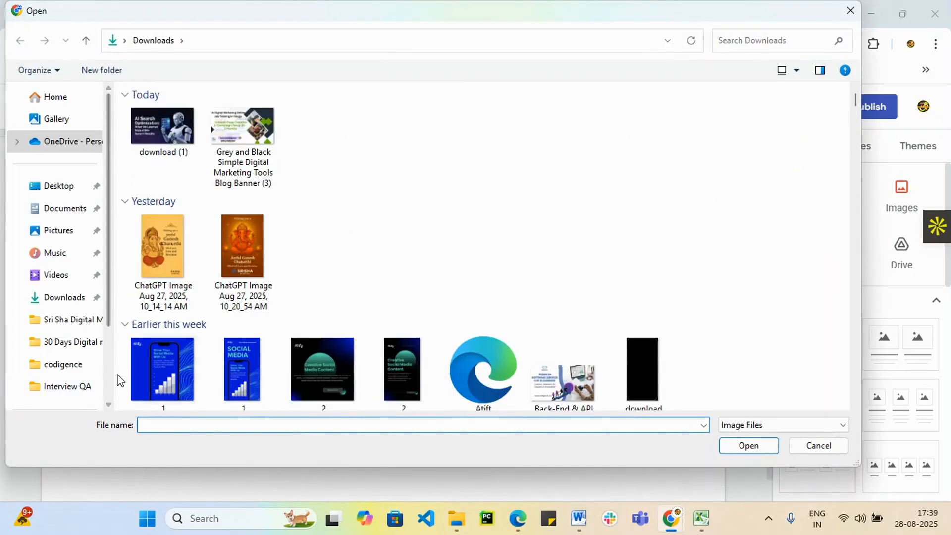
pyautogui.click(170, 143)
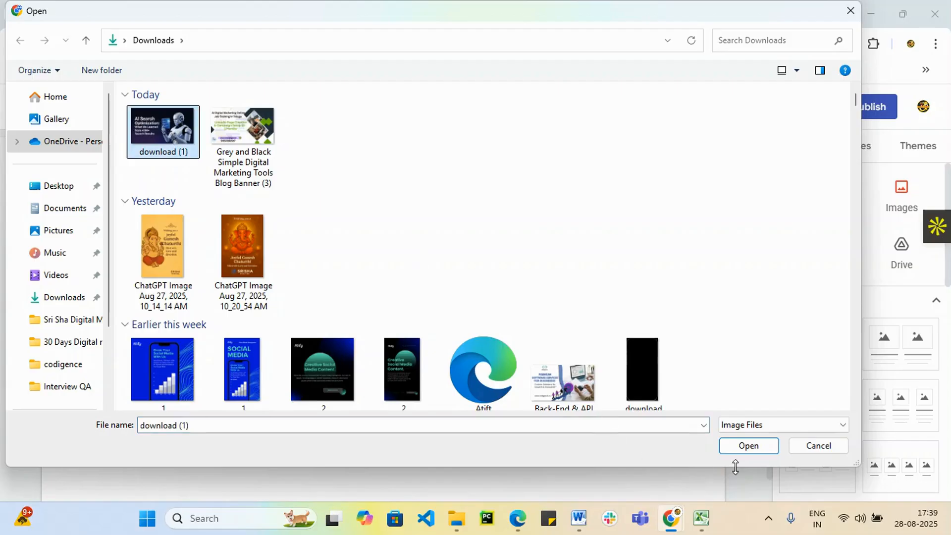
pyautogui.click(749, 446)
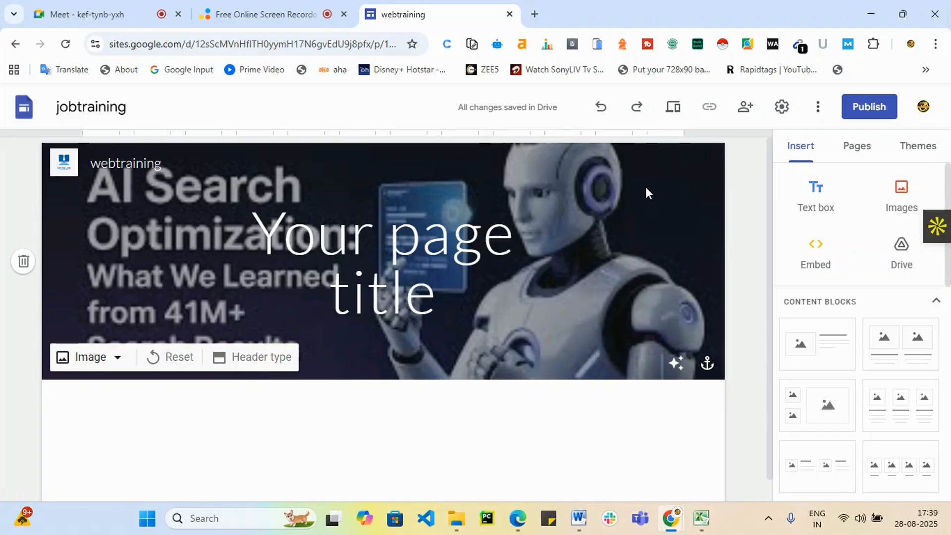
# Delete the placeholder page title text from the header.
pyautogui.click(483, 266)
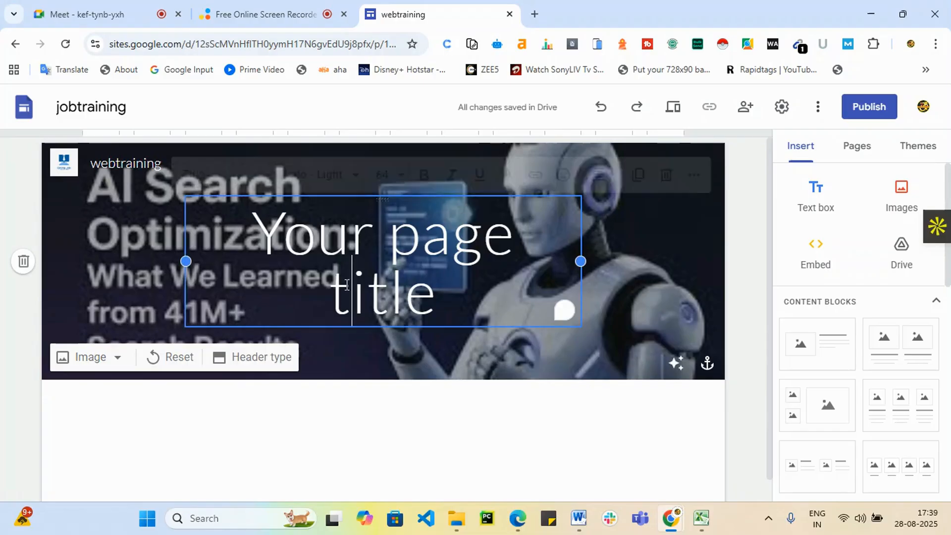
pyautogui.click(666, 175)
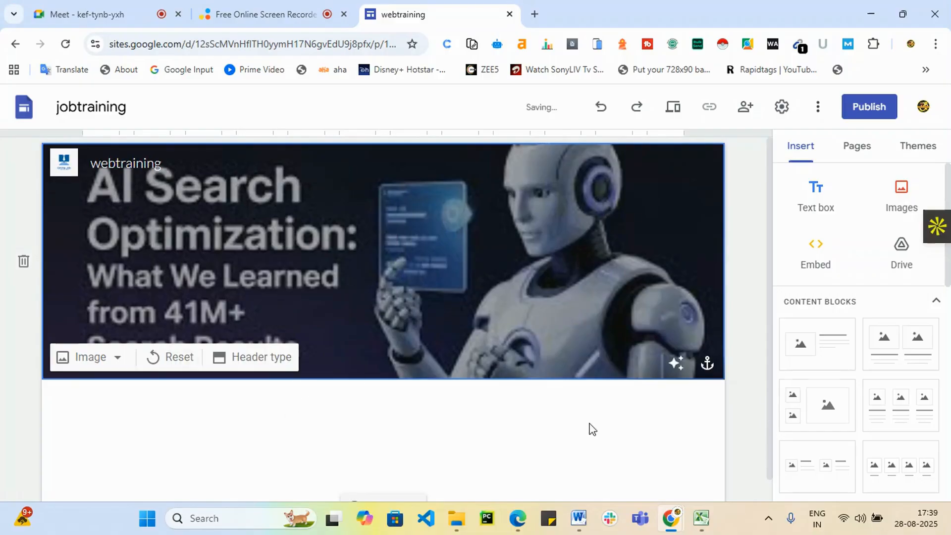
pyautogui.scroll(-1, 452, 423)
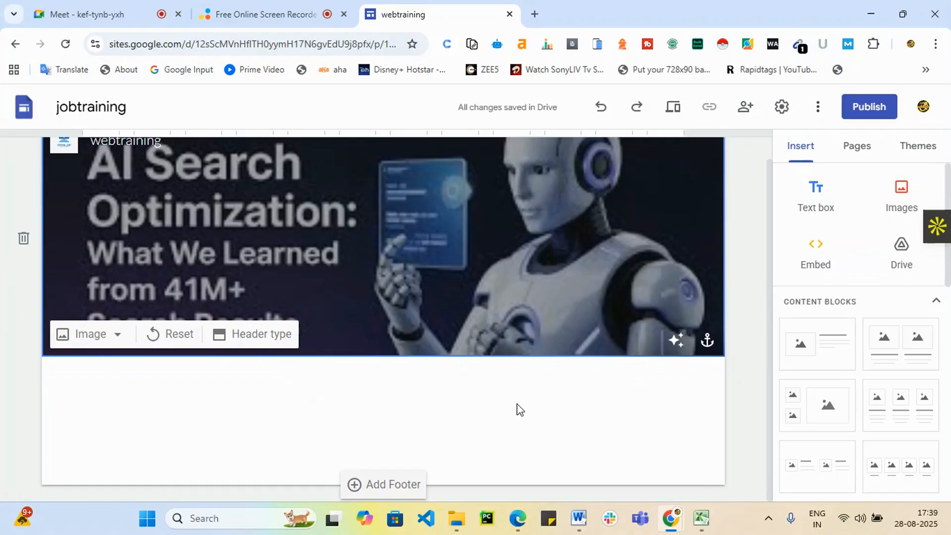
# Insert a two-image content block below the banner.
pyautogui.click(349, 408)
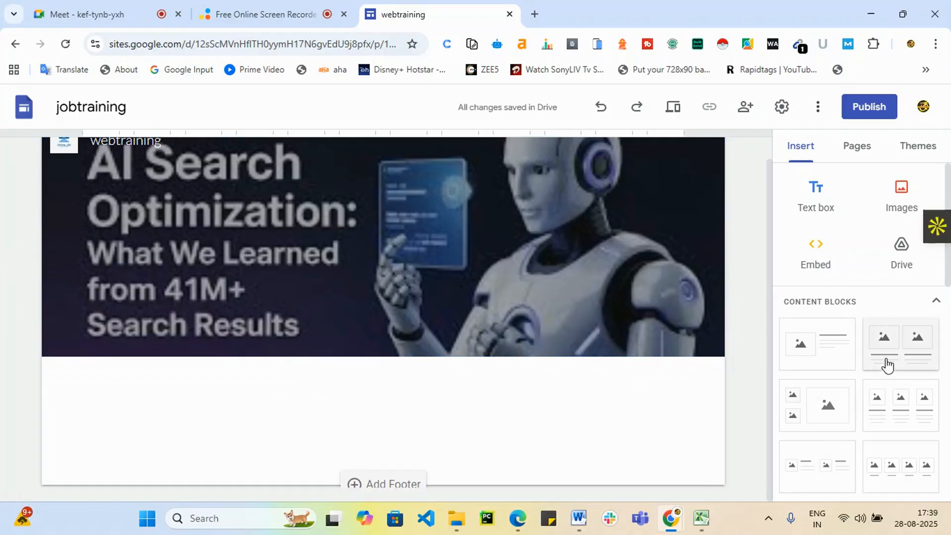
pyautogui.scroll(-3, 898, 411)
pyautogui.scroll(2, 905, 365)
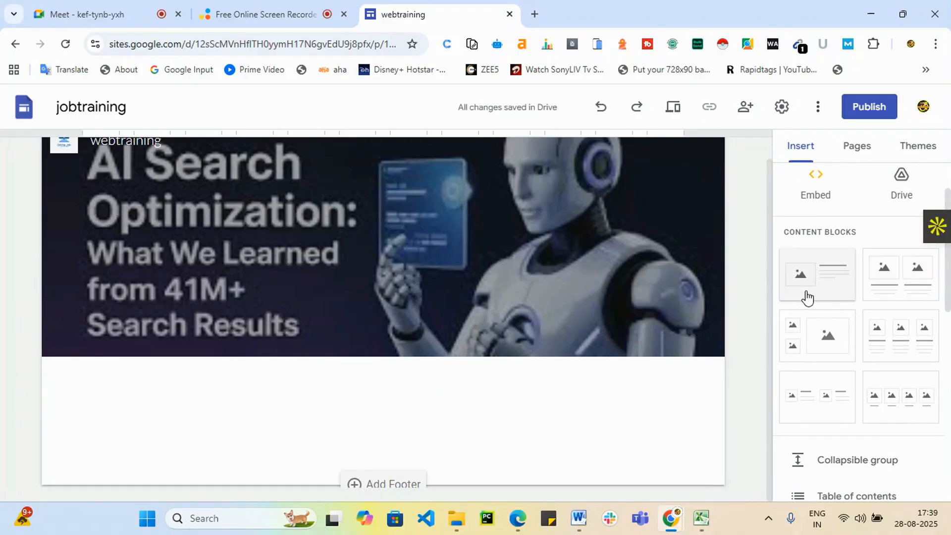
pyautogui.click(914, 278)
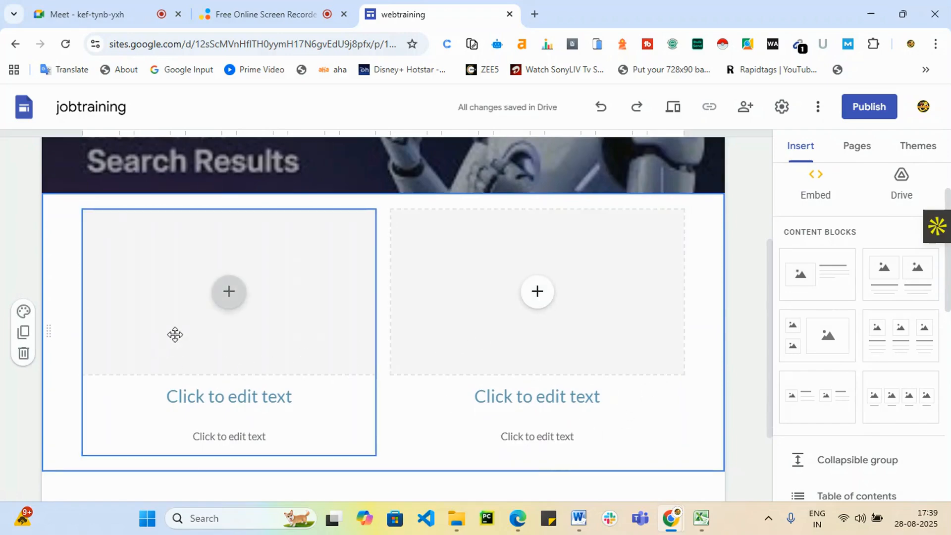
# Open Select image for the left placeholder and switch to the Google Images search.
pyautogui.click(228, 297)
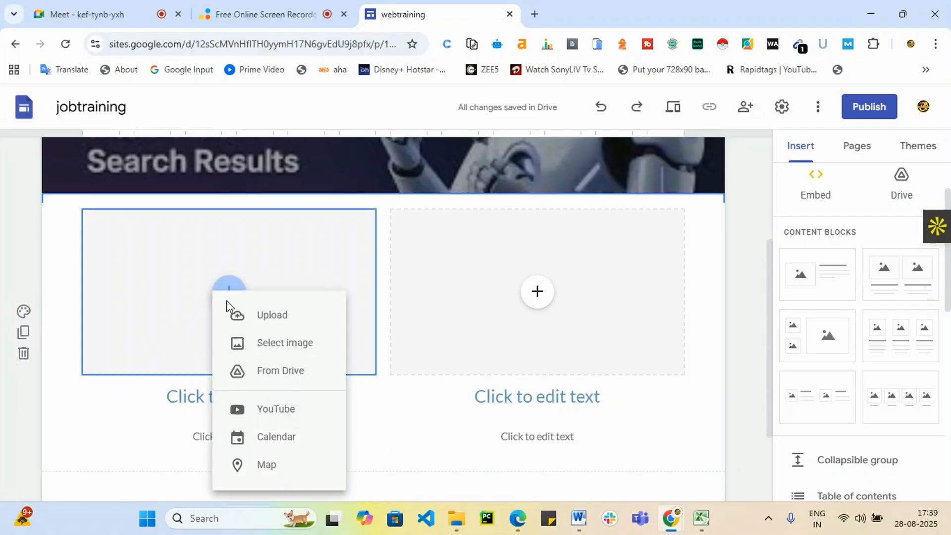
pyautogui.click(282, 347)
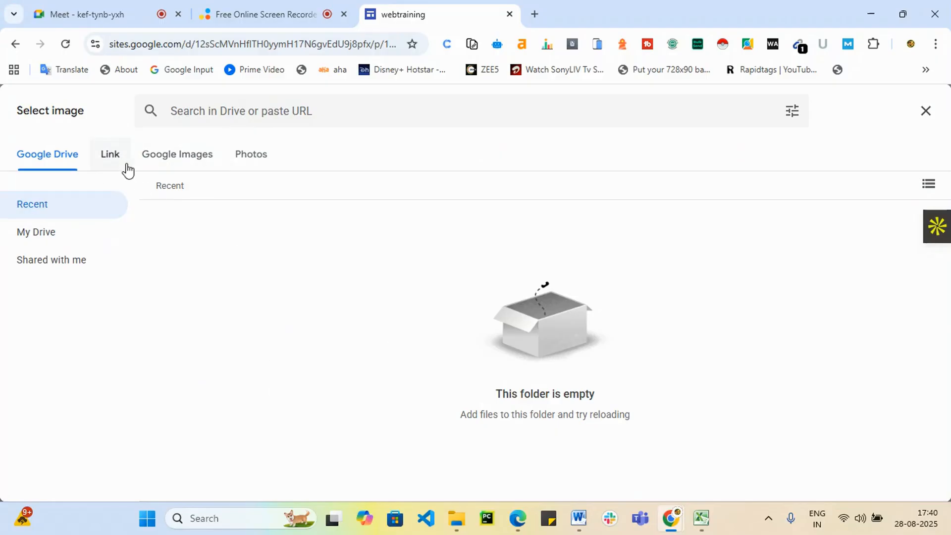
pyautogui.click(240, 157)
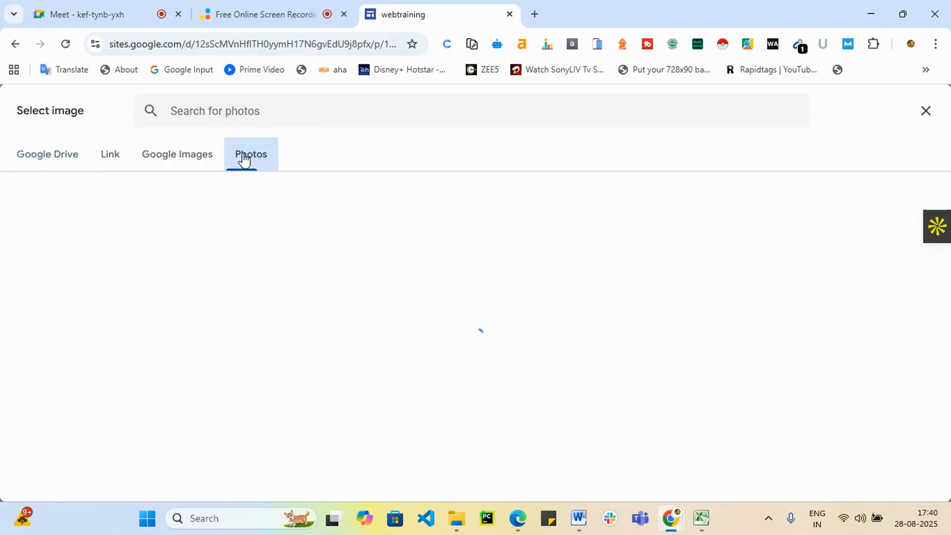
pyautogui.click(174, 163)
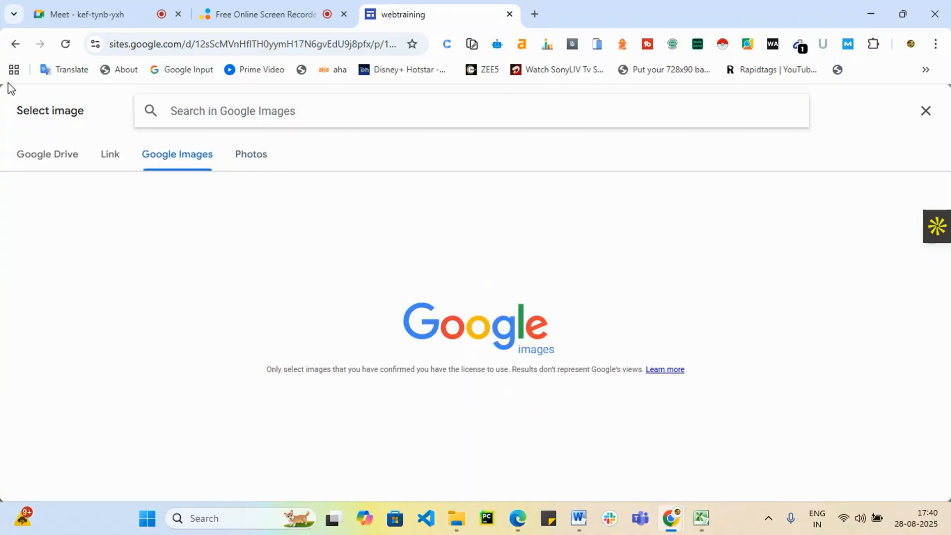
# Dismiss the Select image dialog and return to the left placeholder's insert options.
pyautogui.click(15, 43)
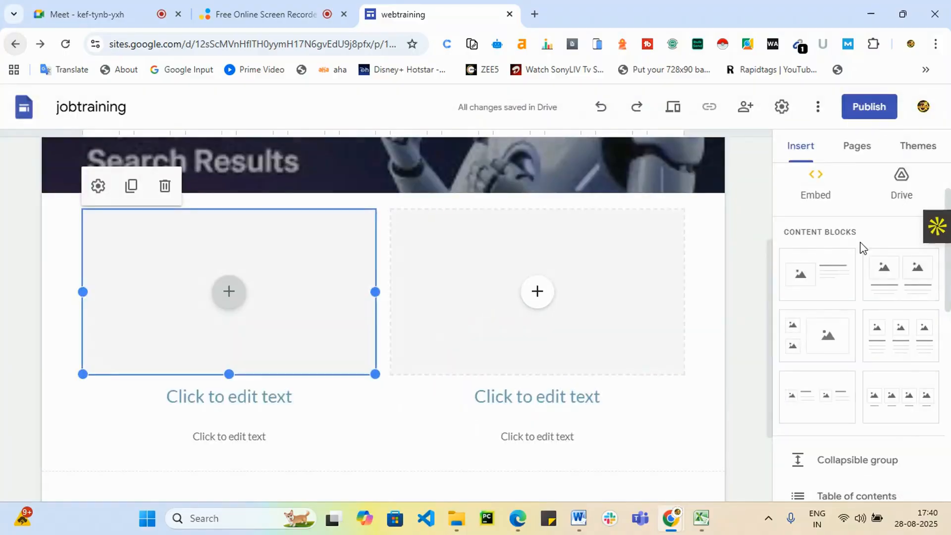
pyautogui.click(228, 293)
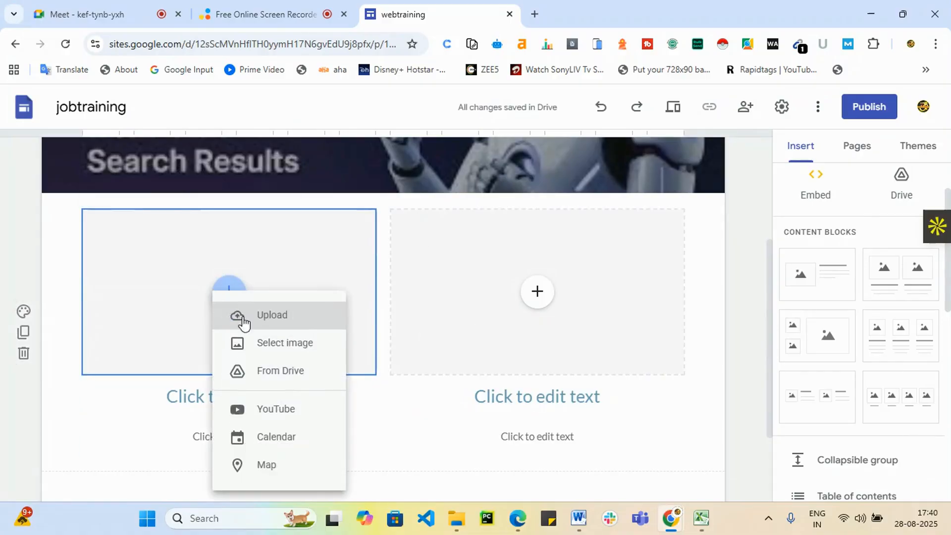
pyautogui.click(292, 351)
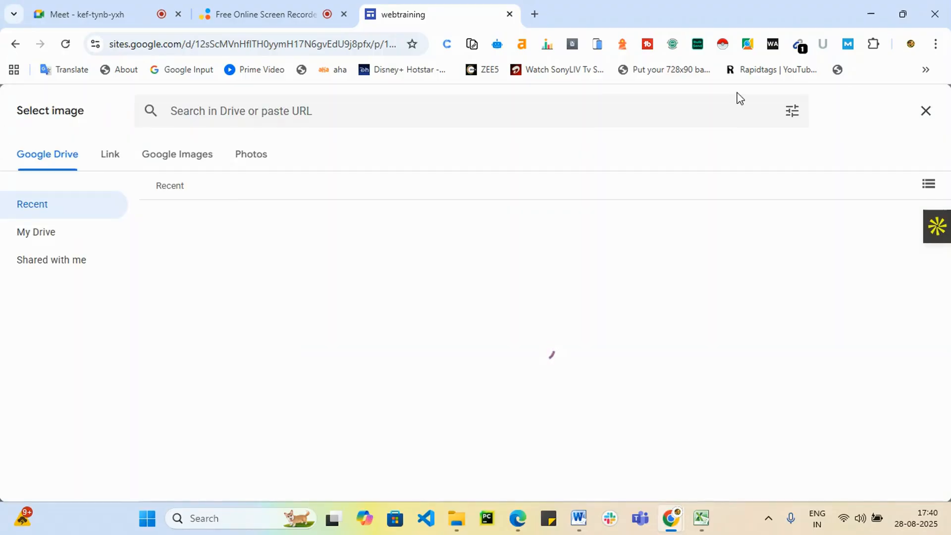
pyautogui.click(925, 111)
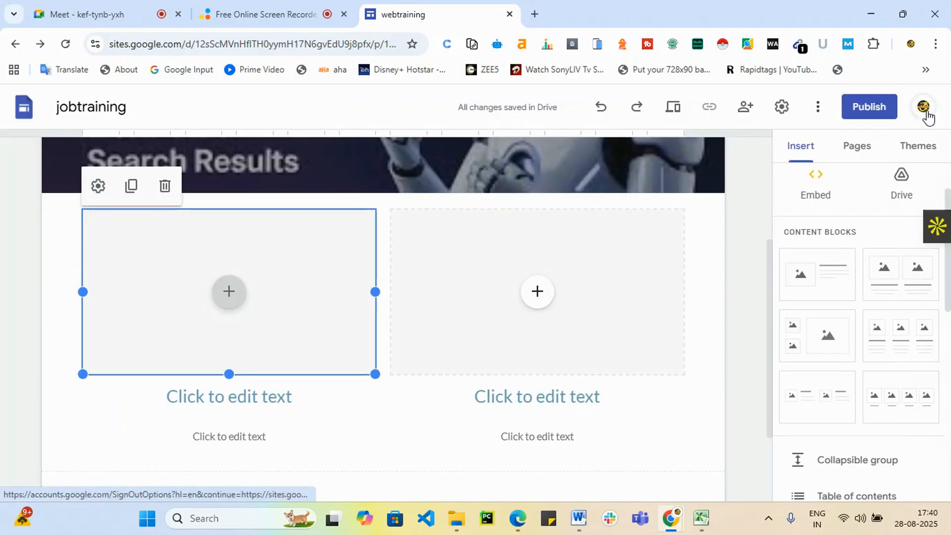
pyautogui.click(227, 293)
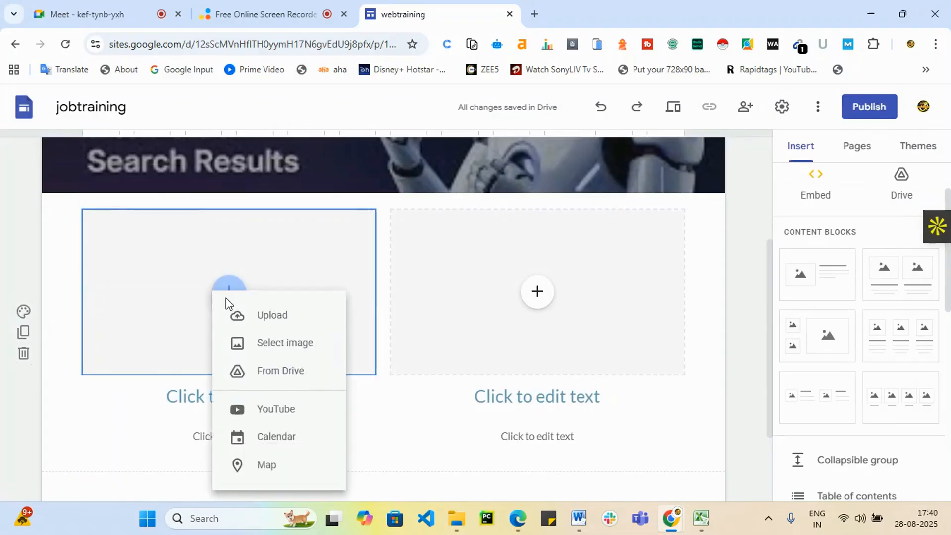
# Upload the Dark Blue Futuristic digital marketing class image from Downloads into the left placeholder.
pyautogui.click(277, 323)
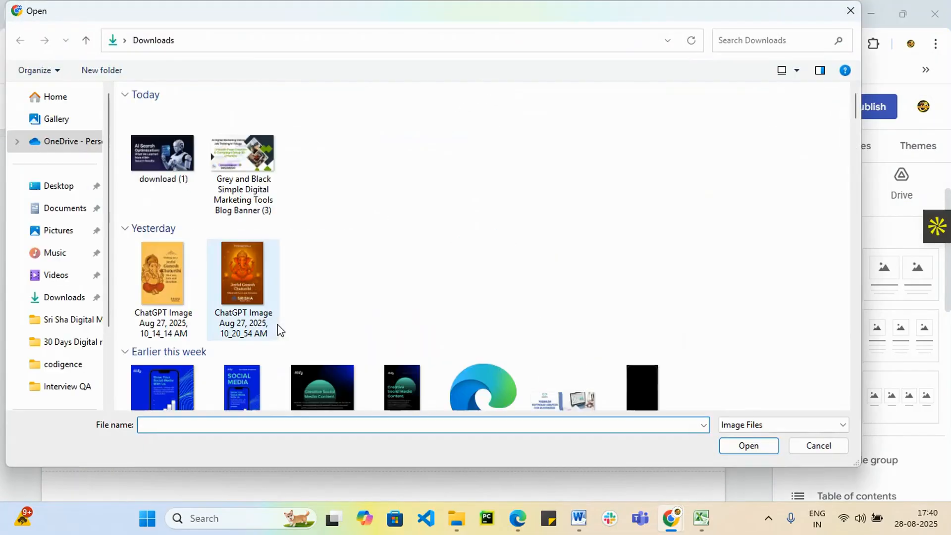
pyautogui.scroll(-3, 391, 288)
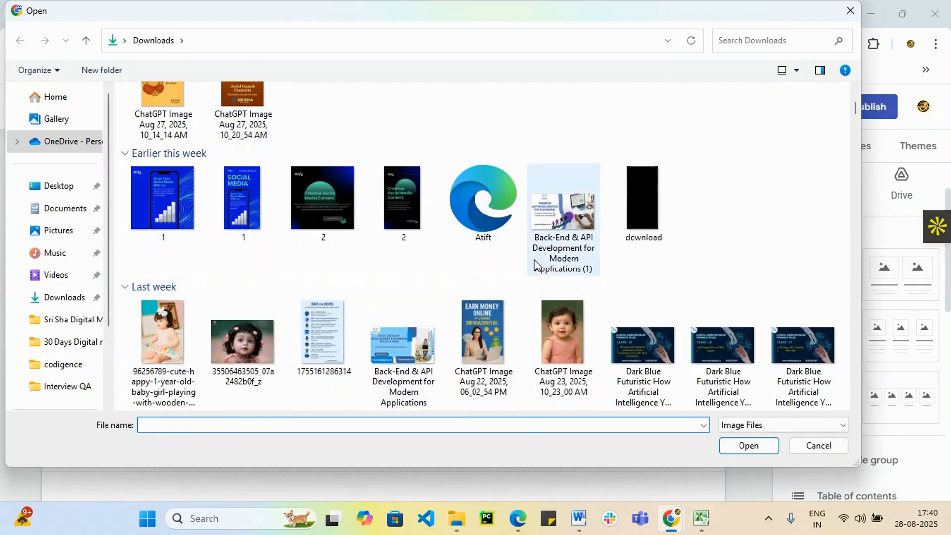
pyautogui.scroll(-2, 483, 305)
pyautogui.scroll(-2, 485, 308)
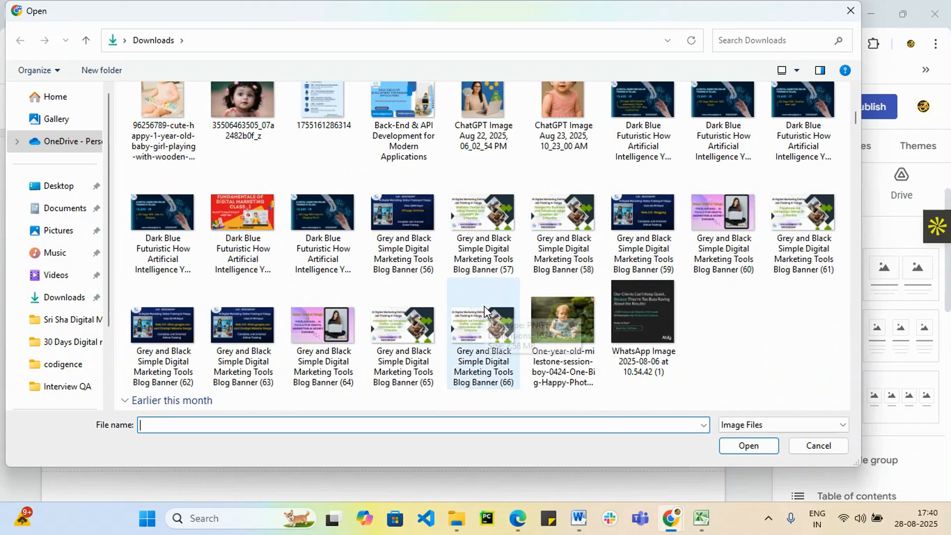
pyautogui.click(239, 218)
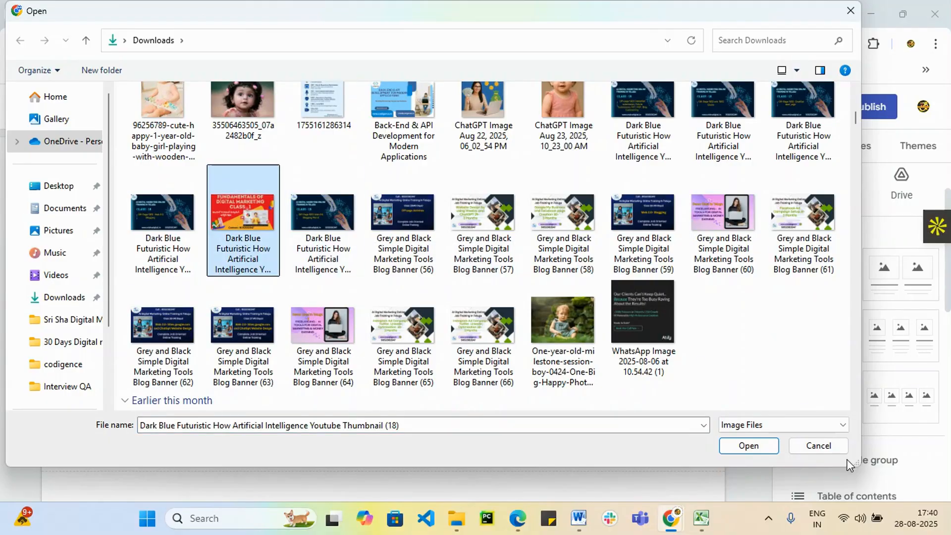
pyautogui.click(747, 449)
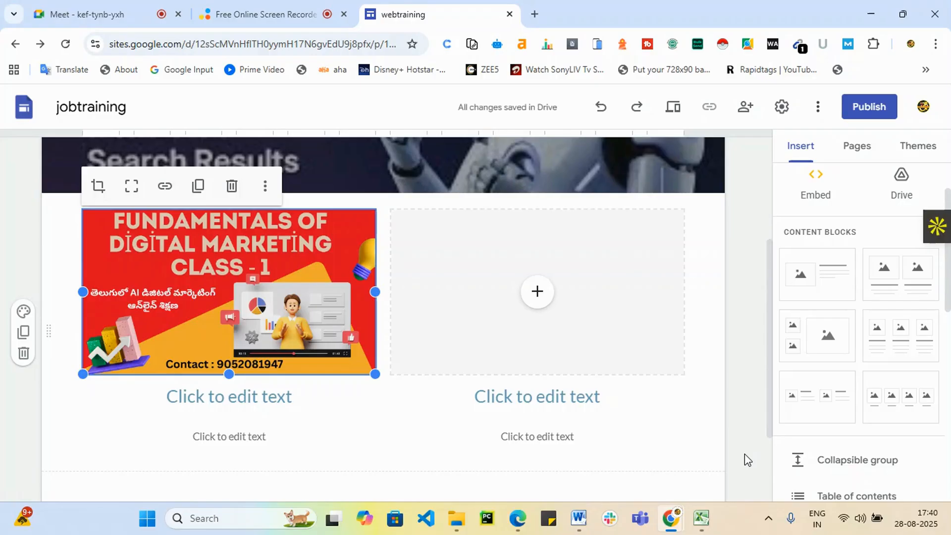
# Type 'Fun' into the heading under the left image, then open a new browser tab.
pyautogui.click(295, 403)
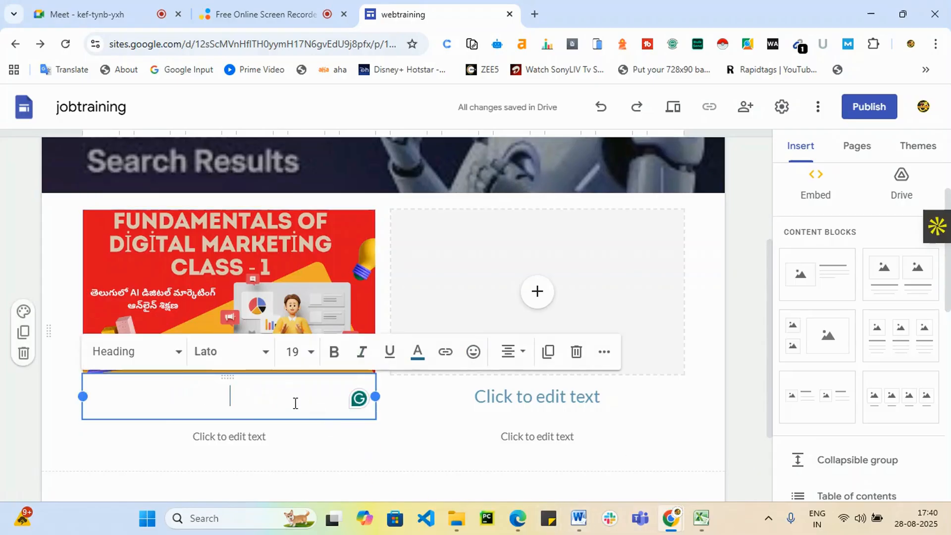
pyautogui.write('Fun')
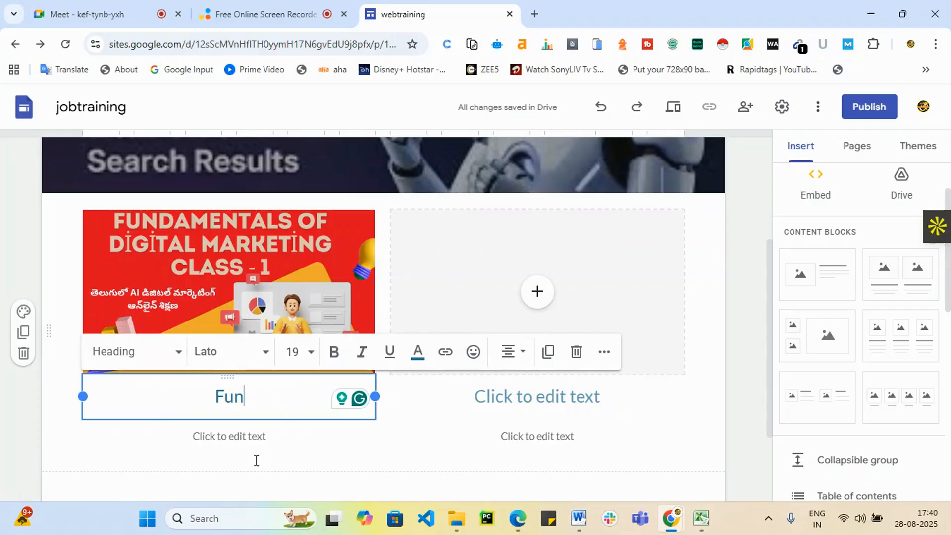
pyautogui.click(255, 440)
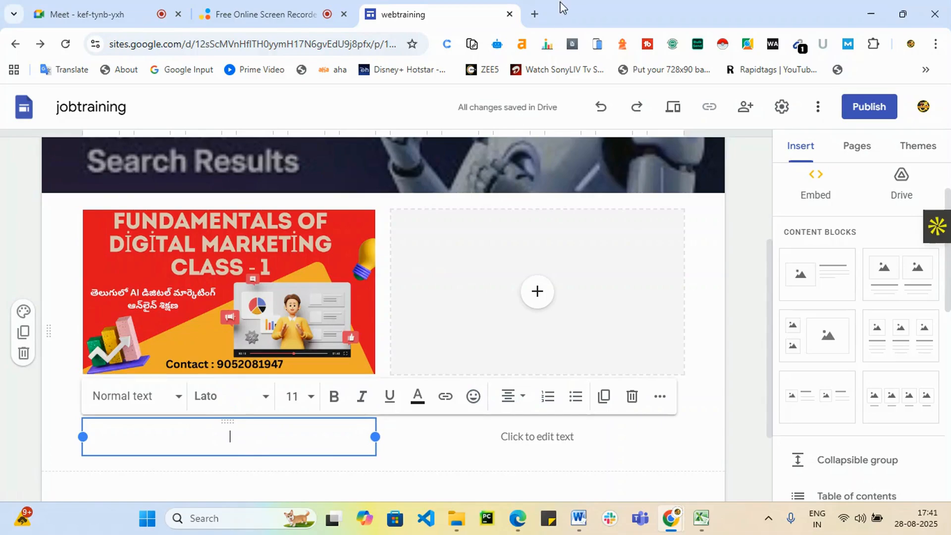
pyautogui.click(535, 14)
# Open ChatGPT and attach the Dark Blue Futuristic digital marketing class poster from Downloads to a prompt.
pyautogui.write('ch')
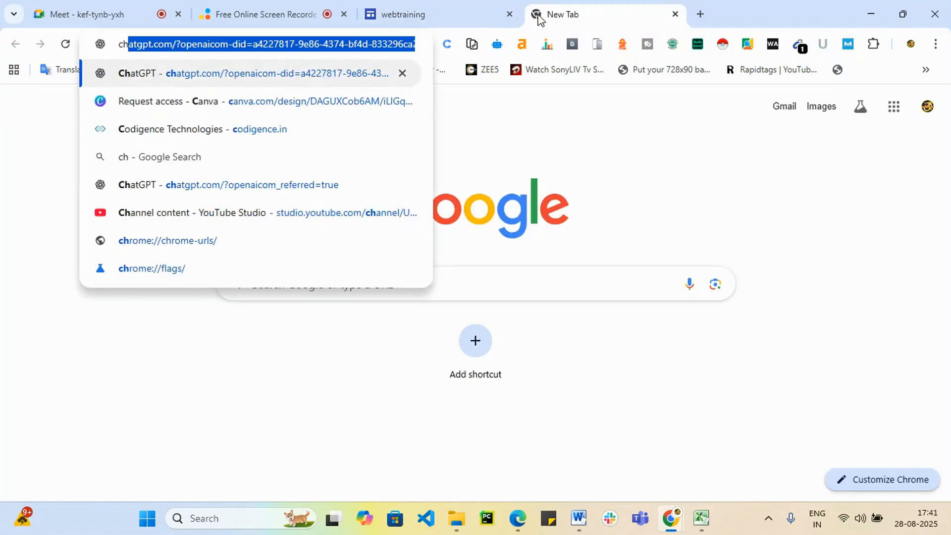
pyautogui.press('Return')
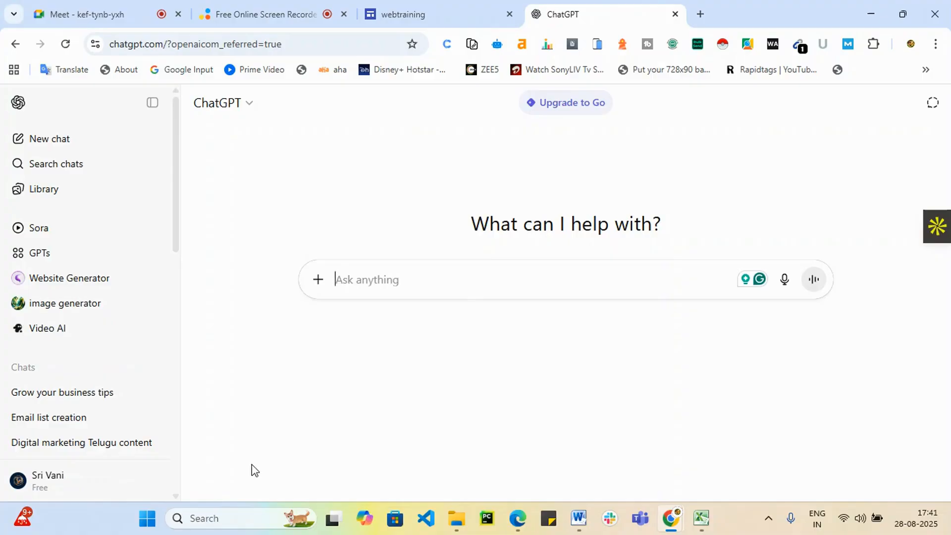
pyautogui.click(317, 279)
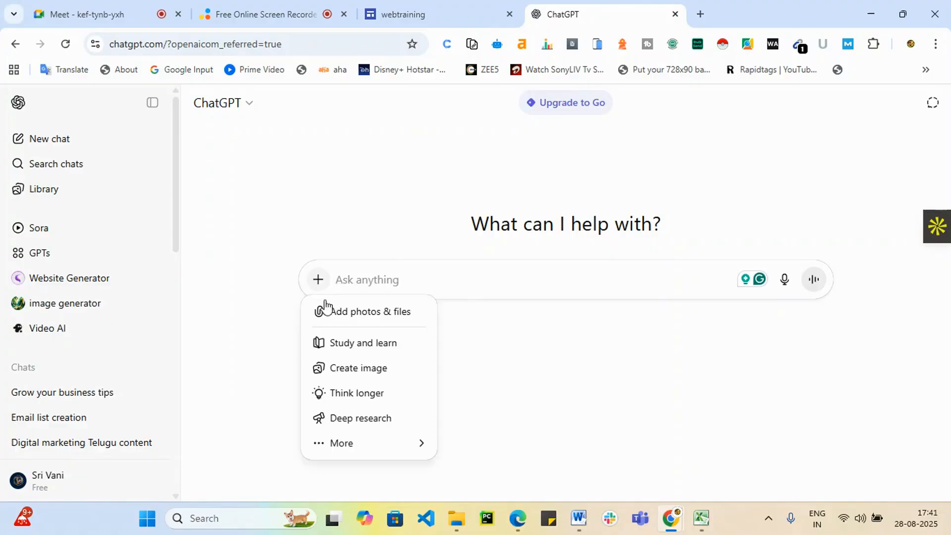
pyautogui.click(350, 321)
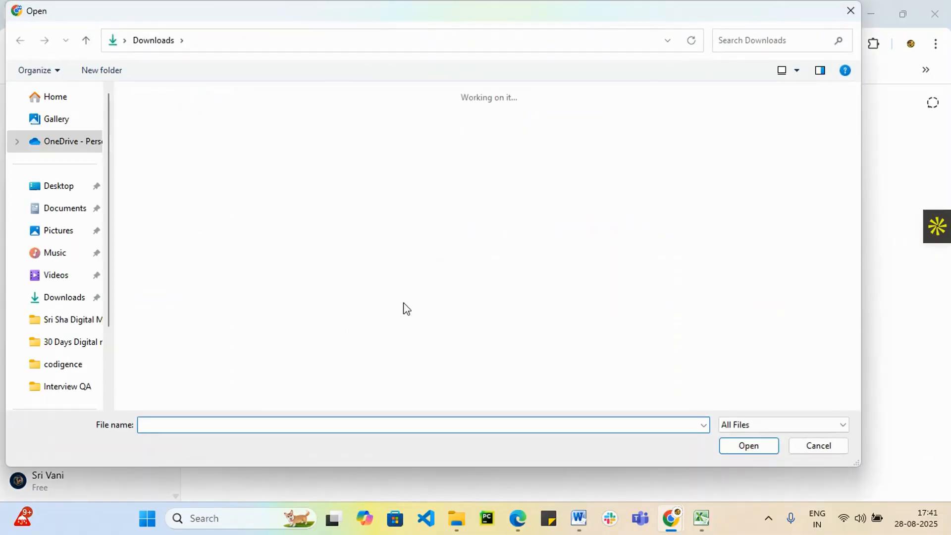
pyautogui.scroll(-3, 449, 292)
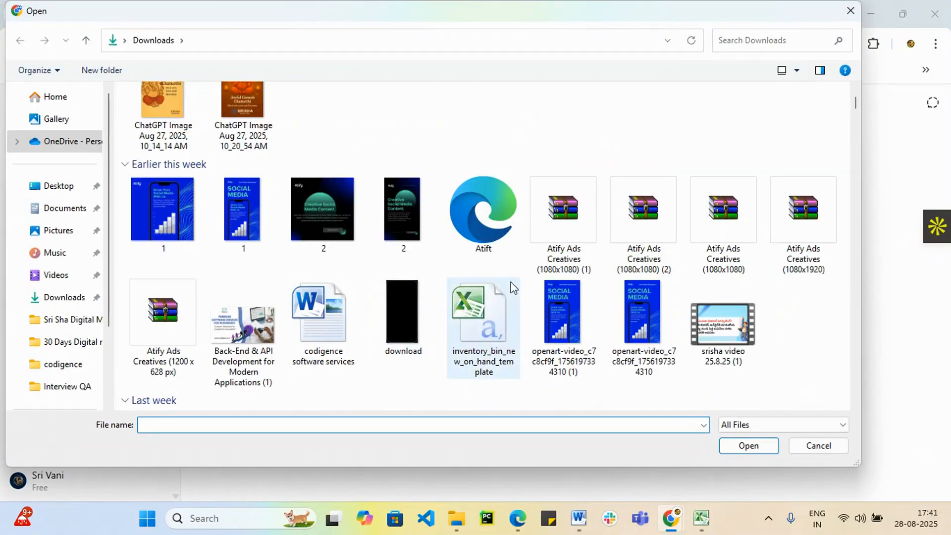
pyautogui.scroll(-5, 513, 287)
pyautogui.click(240, 341)
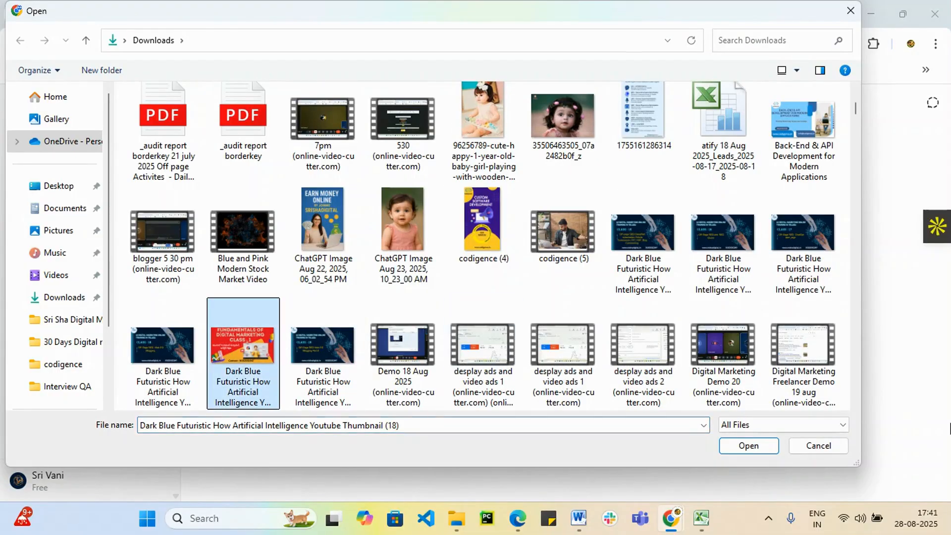
pyautogui.click(748, 447)
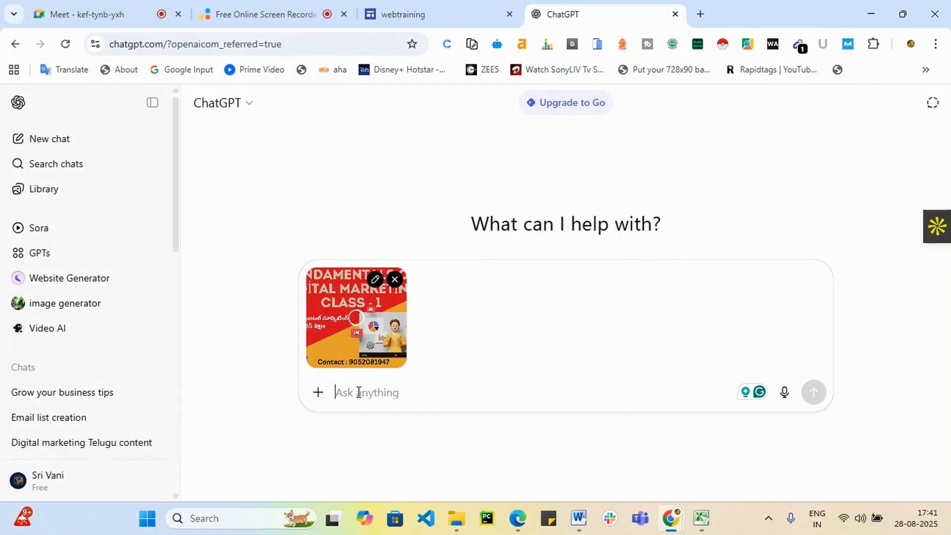
# Ask ChatGPT to 'write some content and title' for the poster and copy its suggested title.
pyautogui.write('write')
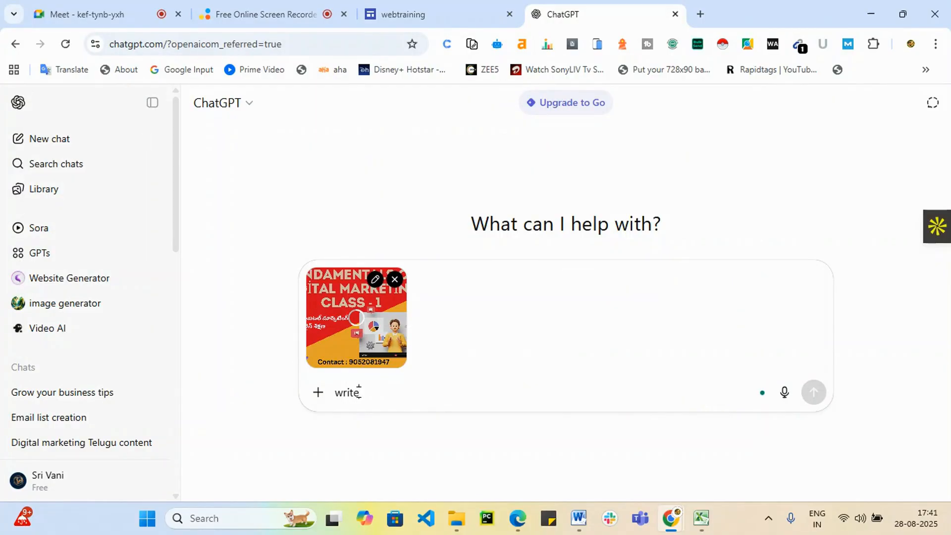
pyautogui.write(' some')
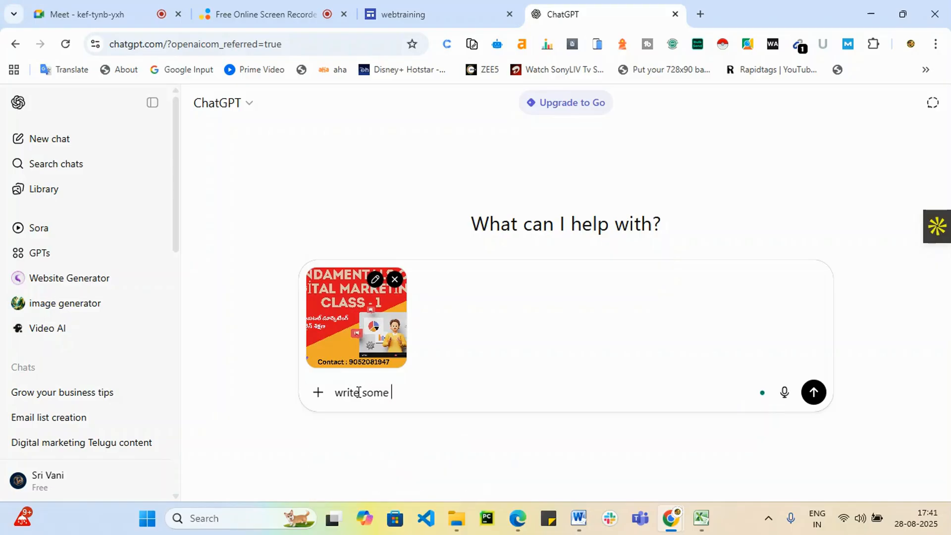
pyautogui.write(' content and title')
pyautogui.press('Return')
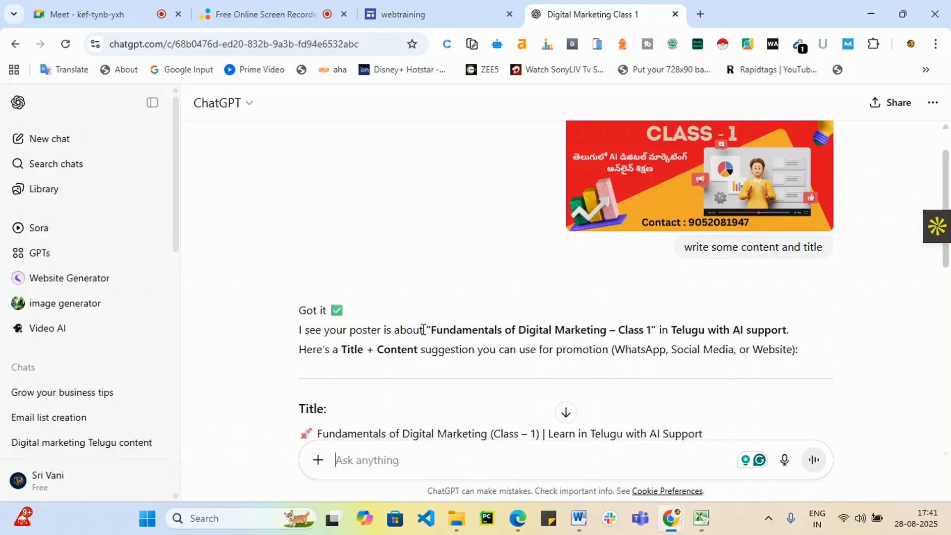
pyautogui.scroll(-6, 531, 282)
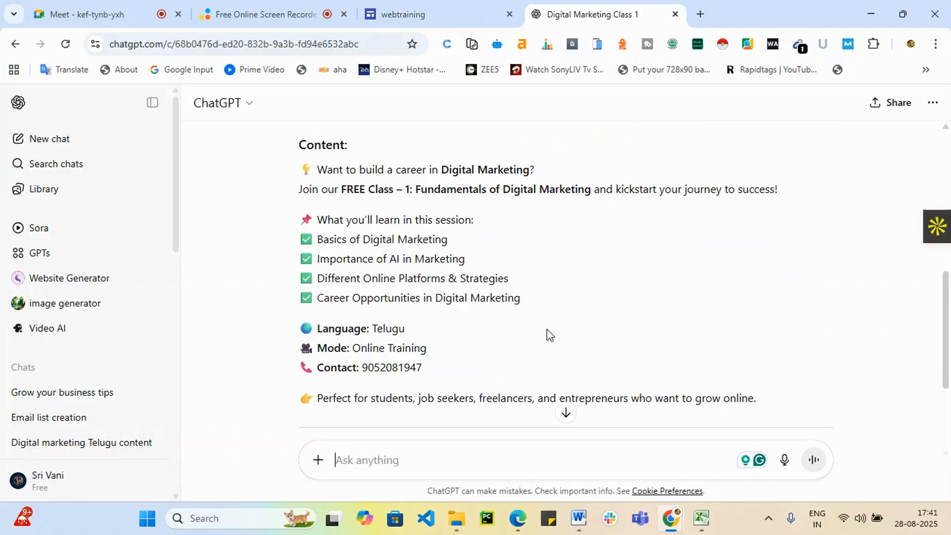
pyautogui.scroll(4, 541, 346)
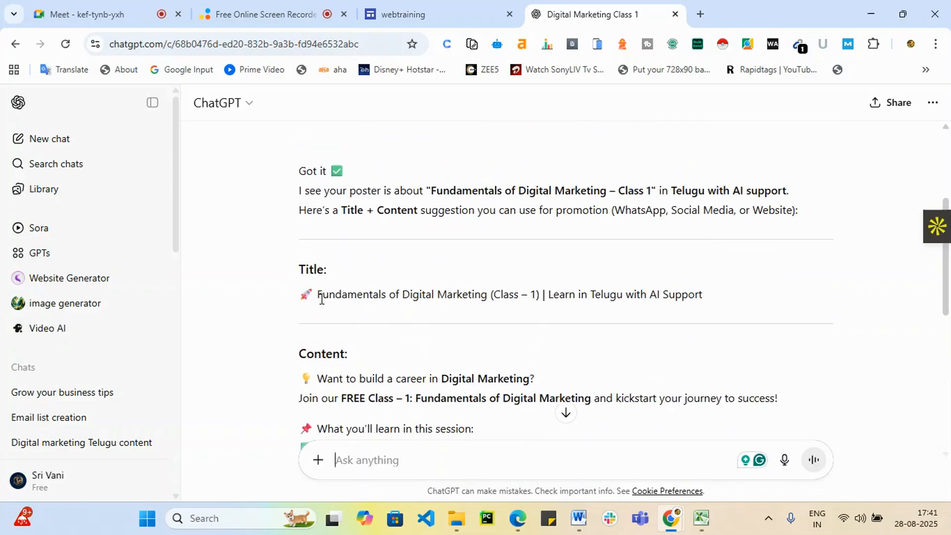
pyautogui.moveTo(317, 295); pyautogui.dragTo(708, 311)
pyautogui.hotkey('ctrl', 'c')
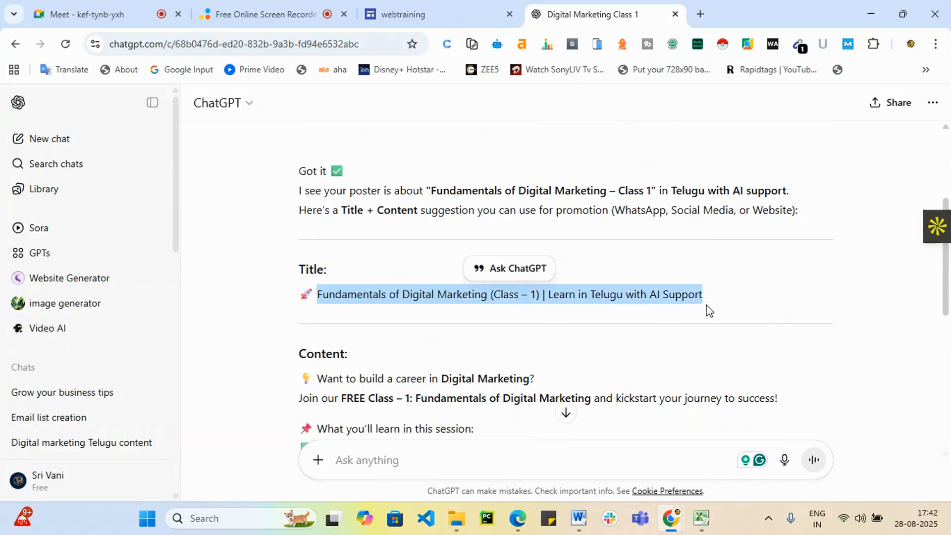
pyautogui.click(392, 14)
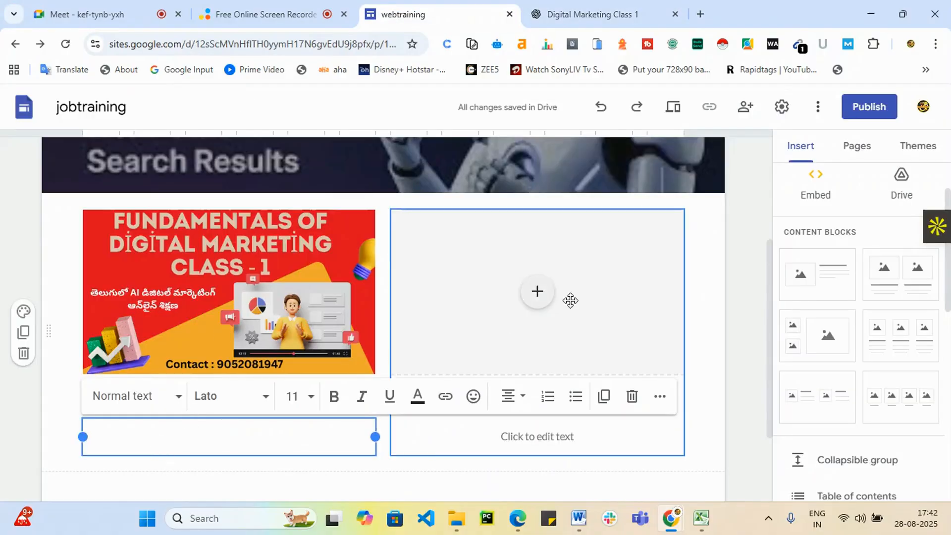
# Replace 'Fun' under the poster with the pasted title, removing '(Class – 1) |'.
pyautogui.click(120, 420)
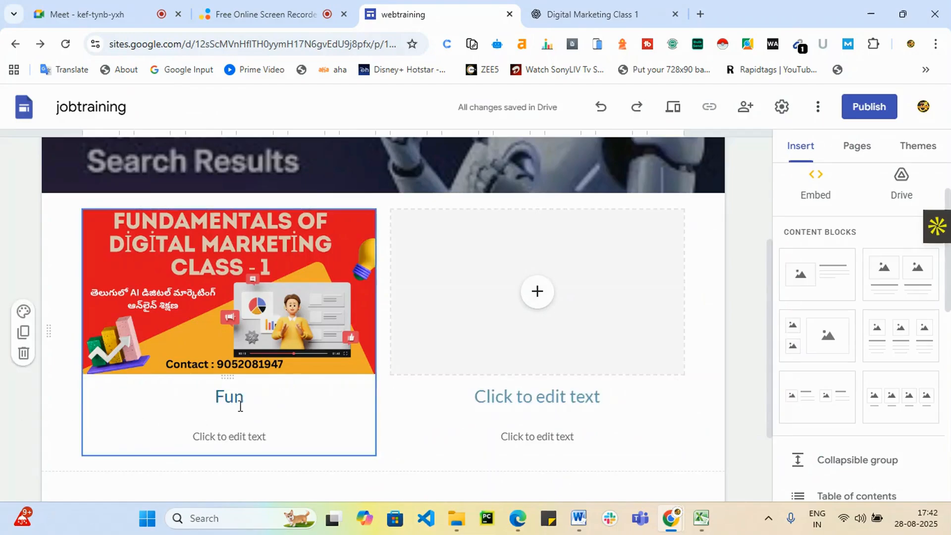
pyautogui.click(262, 396)
pyautogui.moveTo(248, 397); pyautogui.dragTo(148, 399)
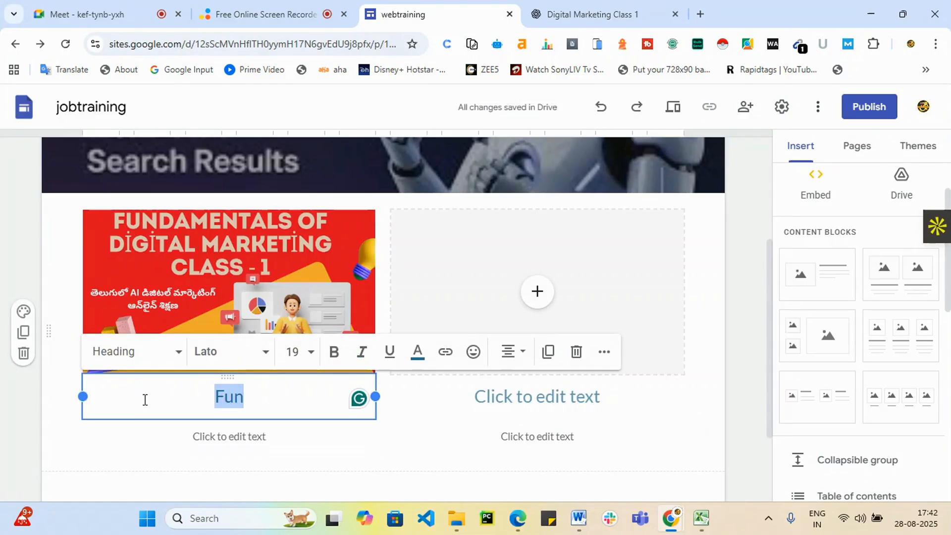
pyautogui.hotkey('ctrl', 'v')
pyautogui.moveTo(243, 391); pyautogui.dragTo(300, 396)
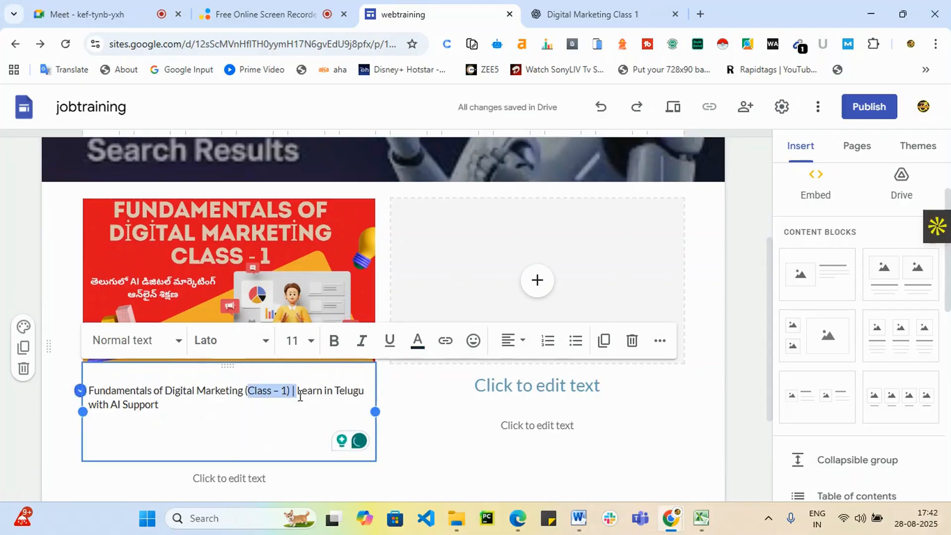
pyautogui.press('BackSpace')
pyautogui.press('BackSpace')
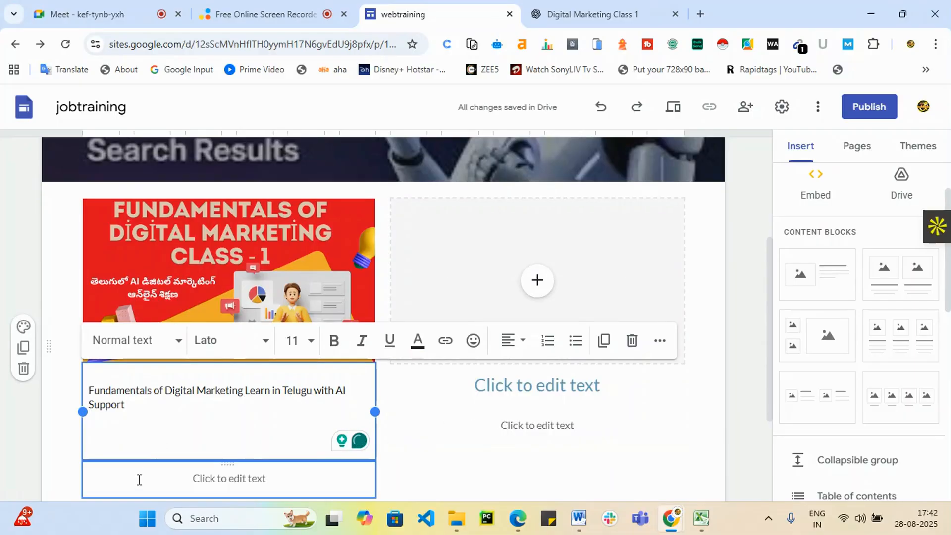
# Format the heading 'Fundamentals of Digital Marketing Learn in Telugu with AI Support' as Title style.
pyautogui.click(219, 485)
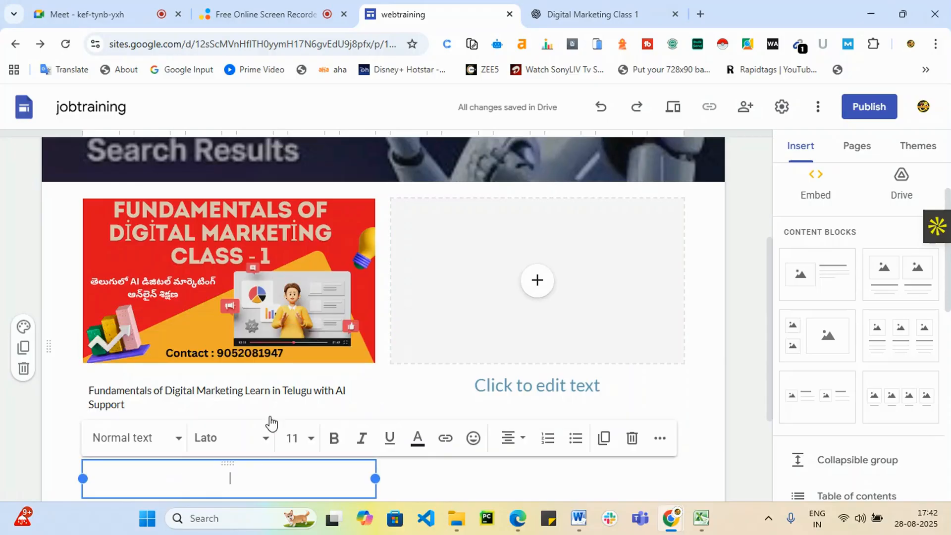
pyautogui.click(281, 389)
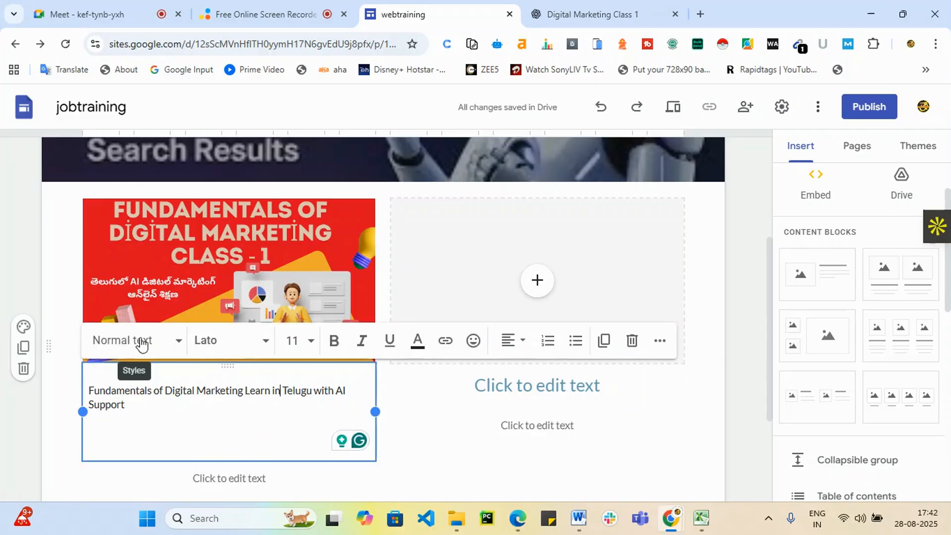
pyautogui.click(177, 342)
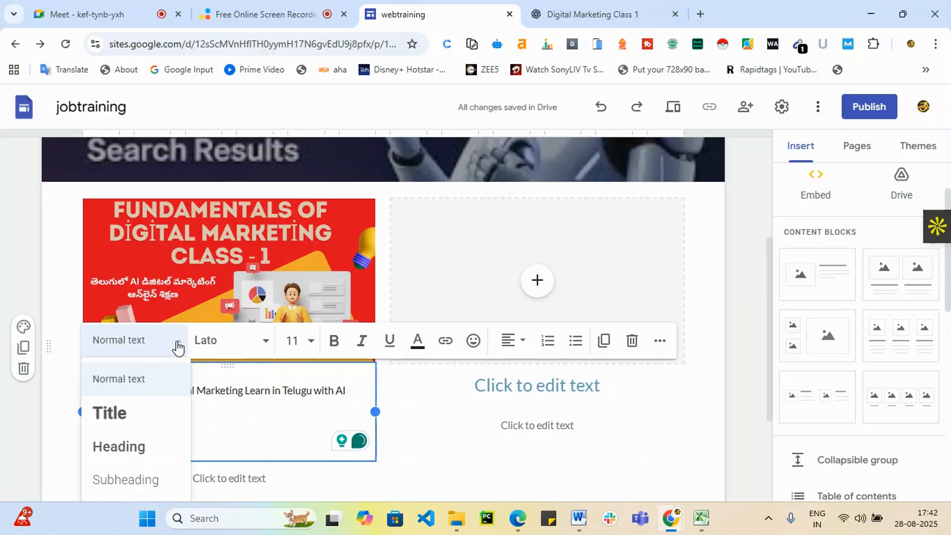
pyautogui.click(138, 421)
pyautogui.scroll(-5, 253, 417)
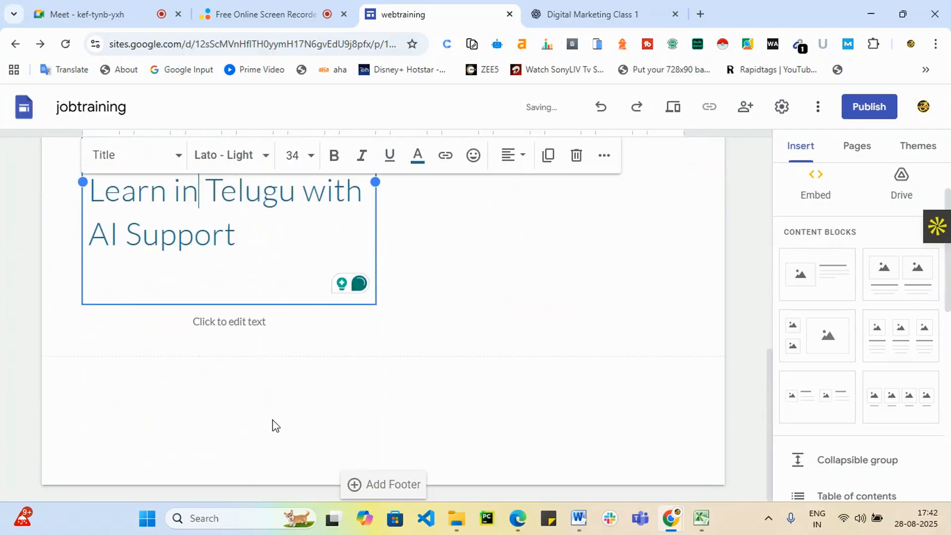
pyautogui.click(230, 327)
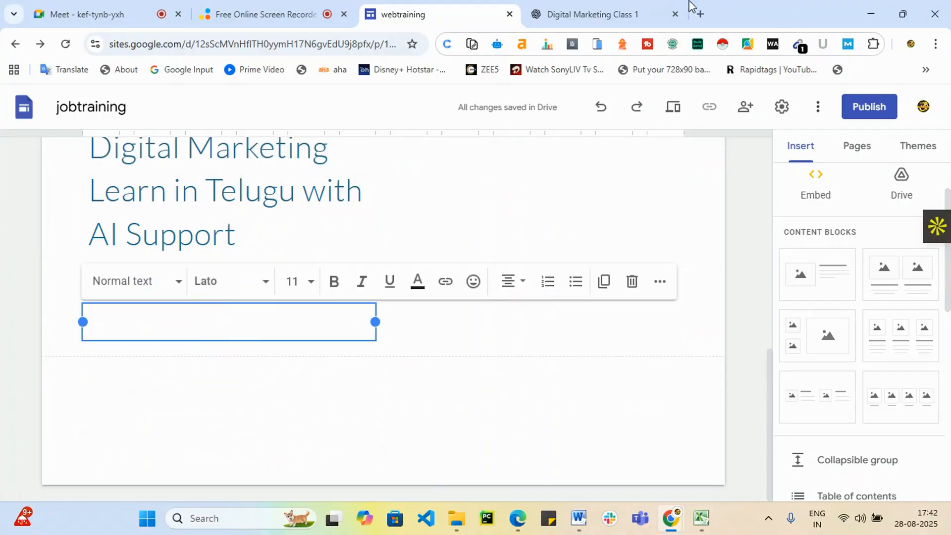
pyautogui.click(609, 14)
pyautogui.scroll(-3, 327, 331)
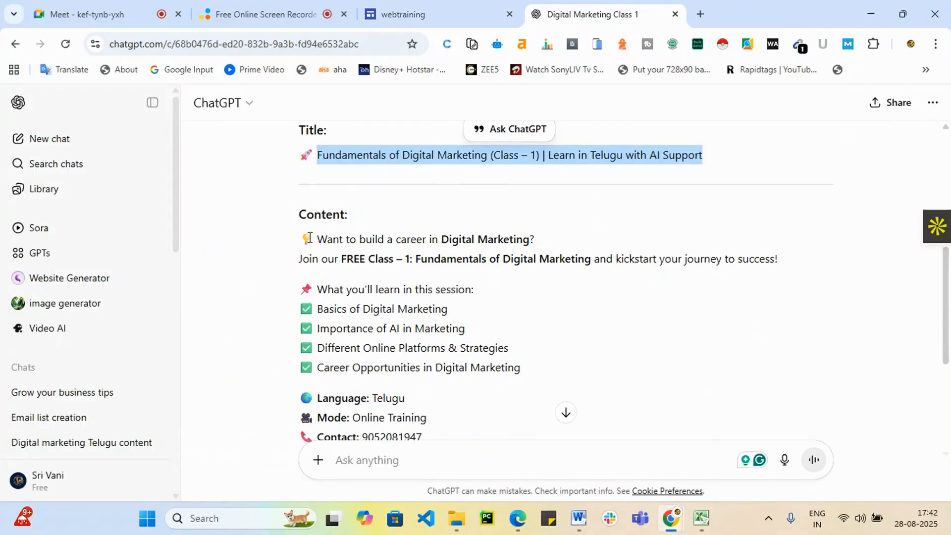
# Paste ChatGPT's course description below the title and select the words 'Online Training'.
pyautogui.moveTo(309, 238); pyautogui.dragTo(765, 238)
pyautogui.click(431, 9)
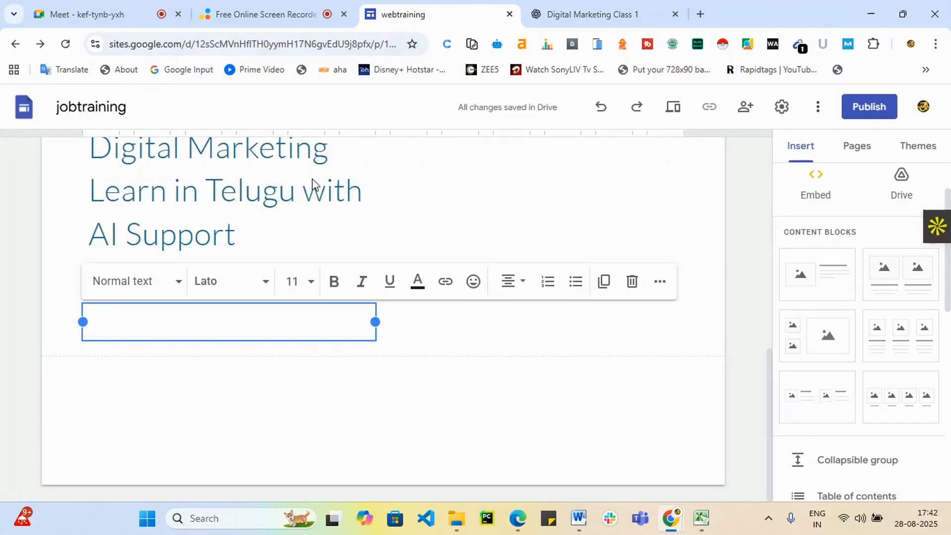
pyautogui.hotkey('ctrl', 'v')
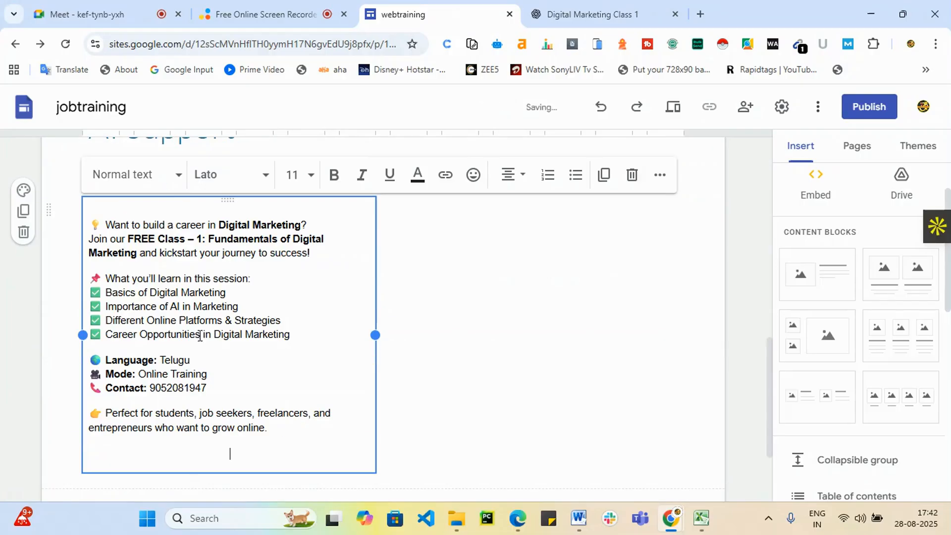
pyautogui.click(276, 380)
pyautogui.moveTo(173, 375); pyautogui.dragTo(139, 375)
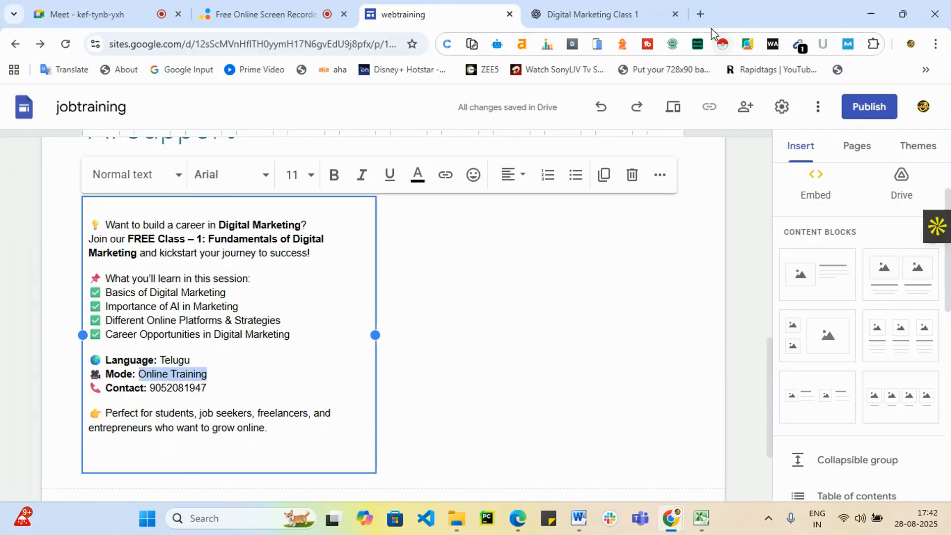
pyautogui.click(700, 15)
pyautogui.write('srishadigital.in')
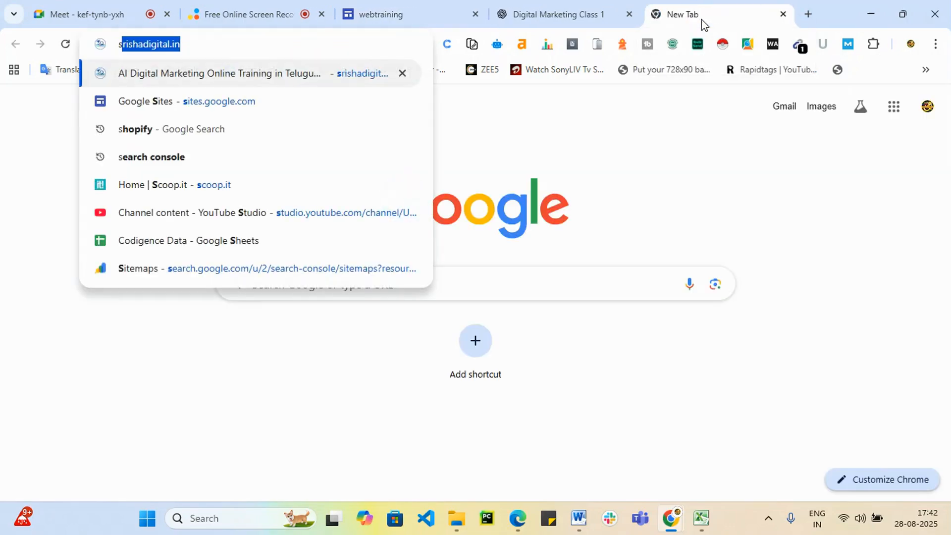
pyautogui.press('Return')
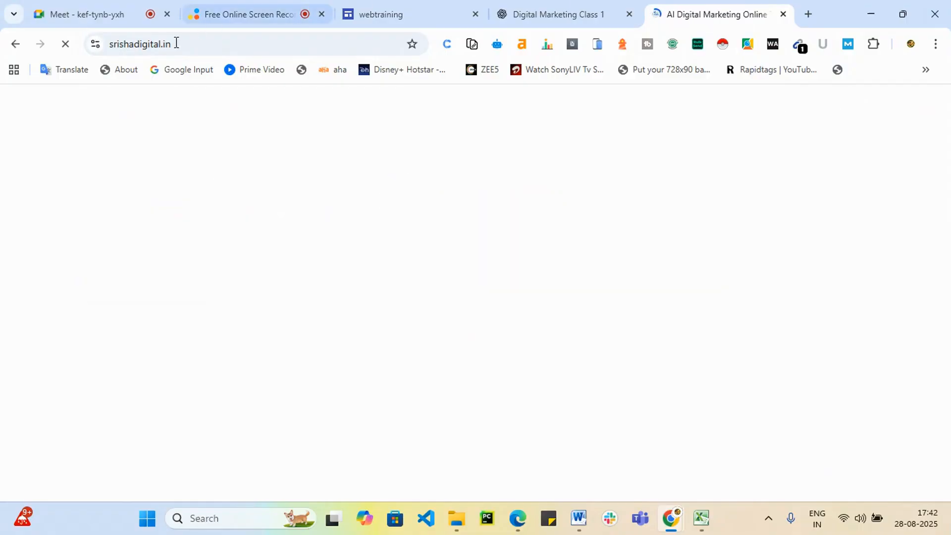
pyautogui.click(197, 45)
pyautogui.hotkey('ctrl', 'c')
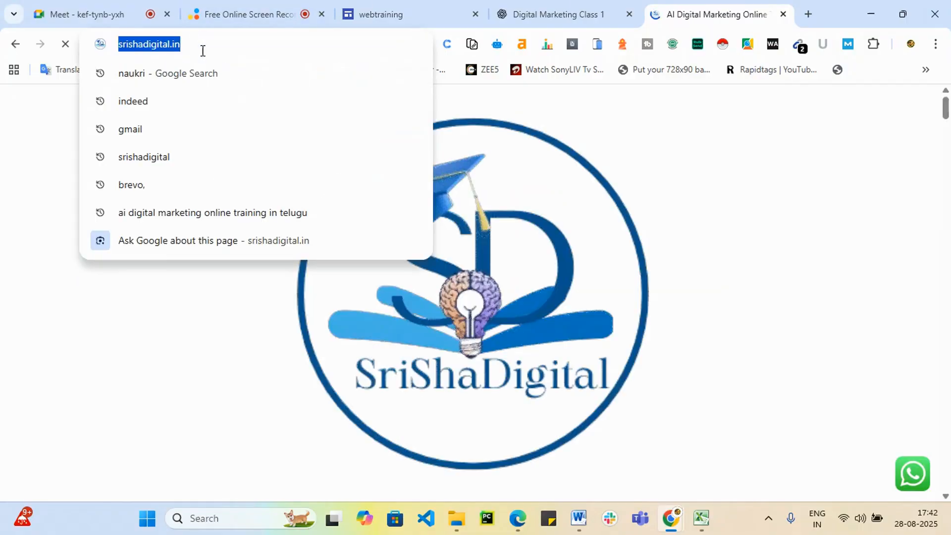
pyautogui.click(403, 10)
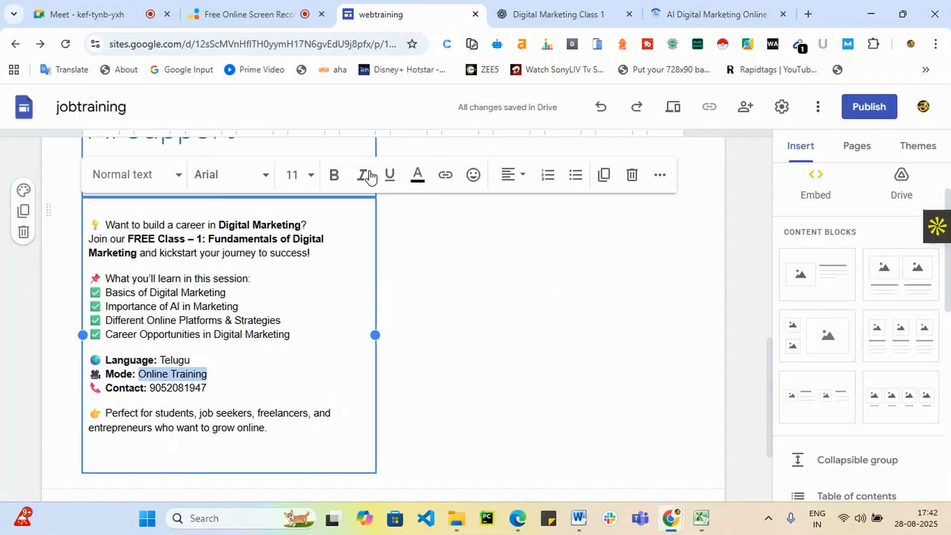
pyautogui.click(445, 175)
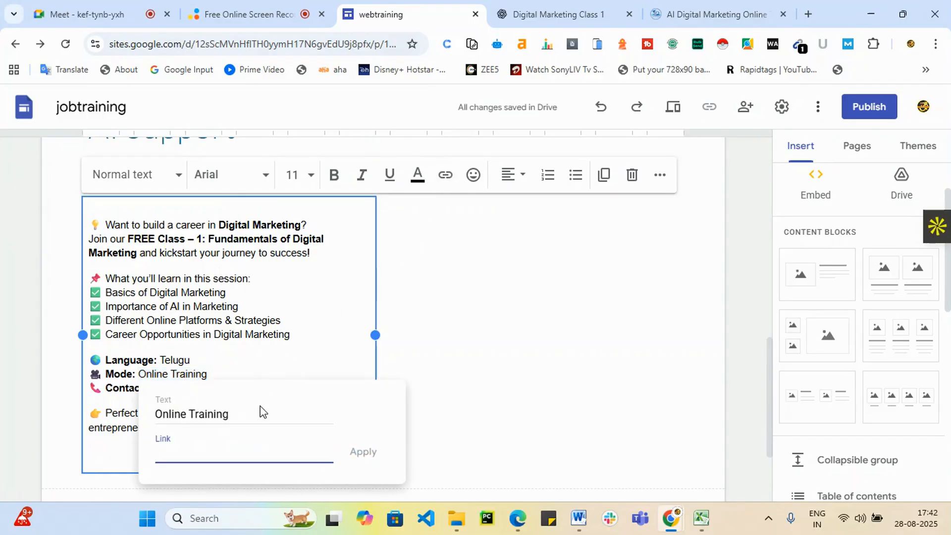
pyautogui.hotkey('ctrl', 'v')
pyautogui.click(368, 455)
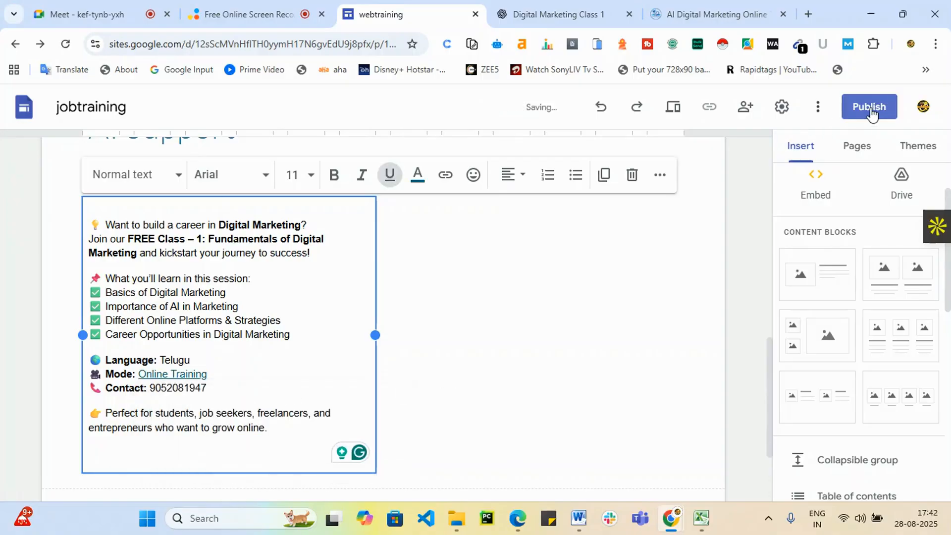
# Publish the site at the web address 'jobtrainings', since 'jobtraining' is taken.
pyautogui.click(452, 403)
pyautogui.scroll(2, 501, 332)
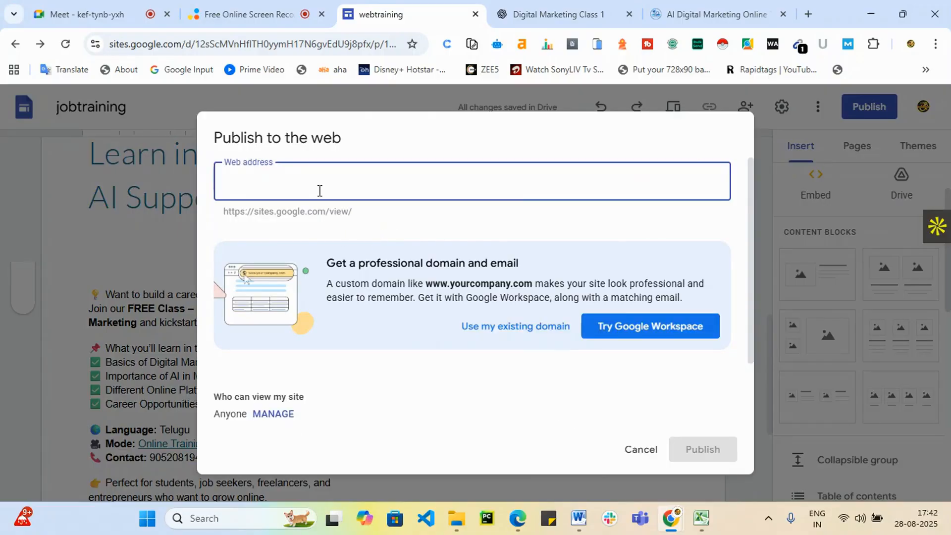
pyautogui.write('jo')
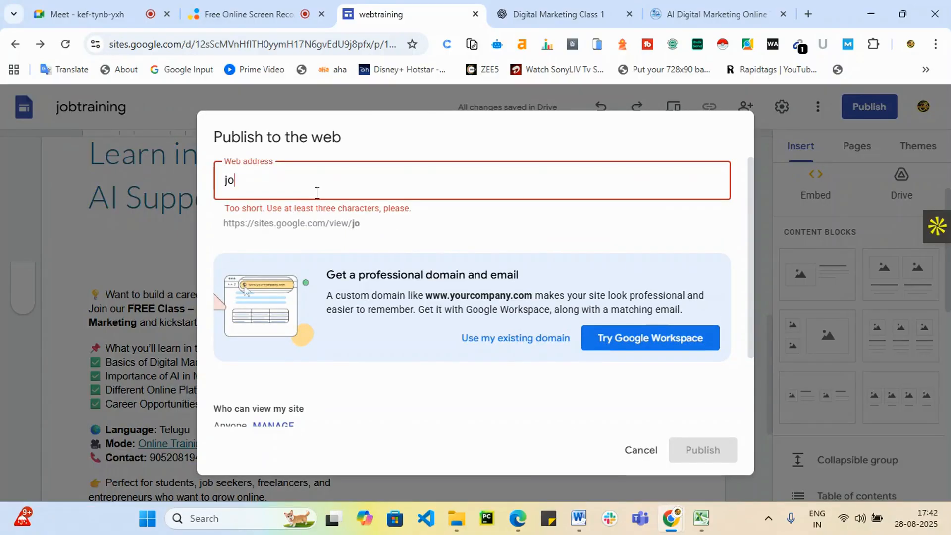
pyautogui.write('btraining')
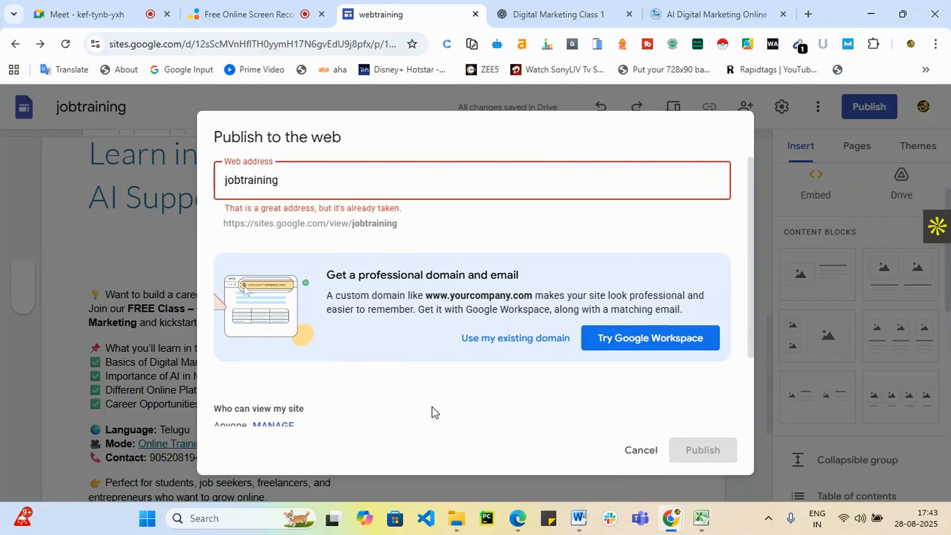
pyautogui.write('s')
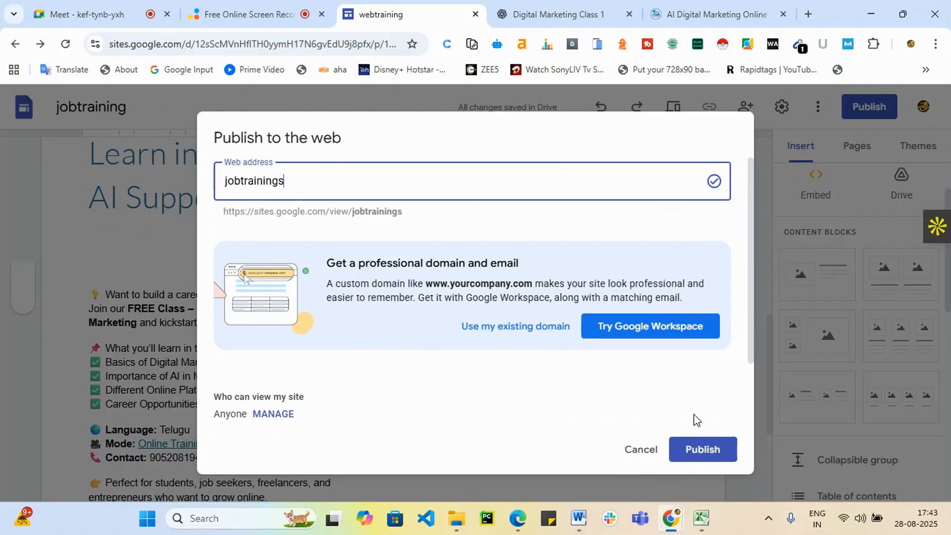
pyautogui.click(695, 453)
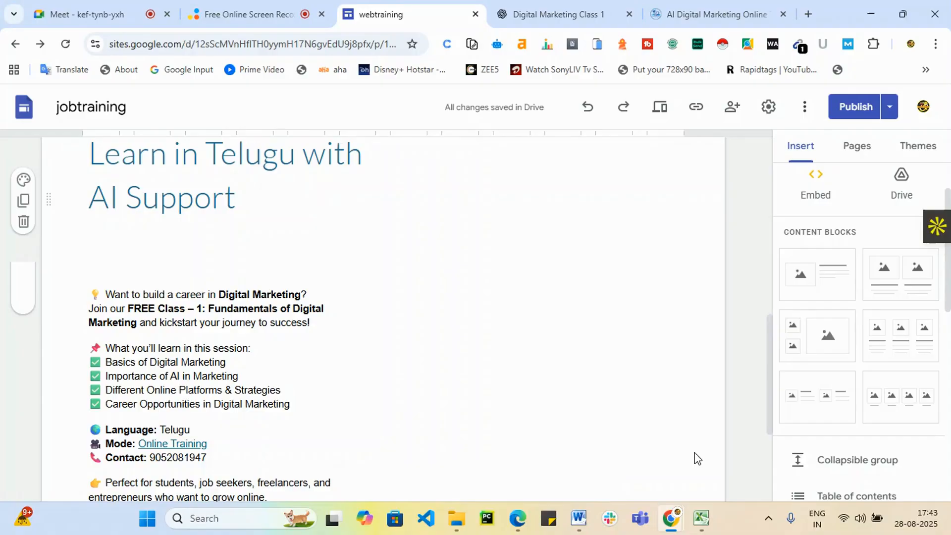
# Insert an image carousel on the page and choose to upload images from the computer.
pyautogui.scroll(2, 920, 319)
pyautogui.scroll(10, 393, 325)
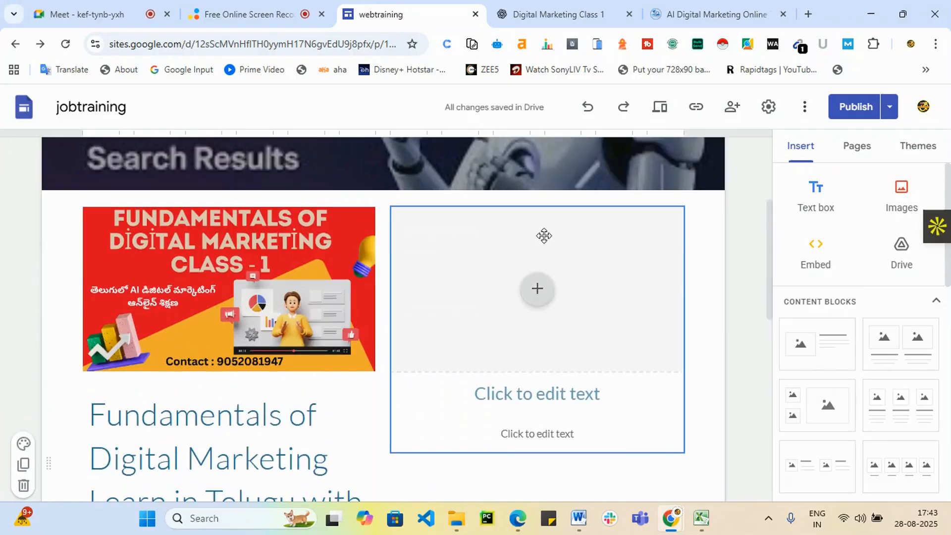
pyautogui.scroll(-10, 463, 428)
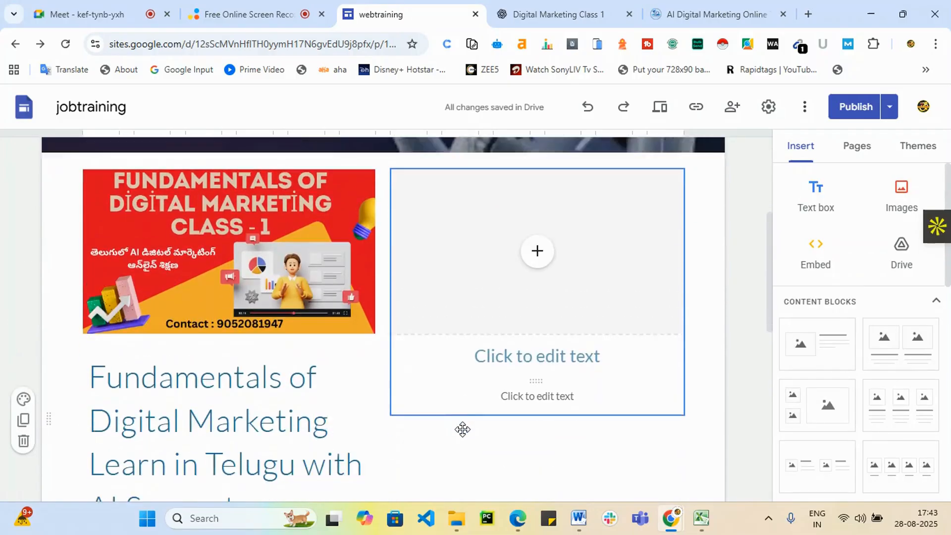
pyautogui.scroll(-5, 462, 429)
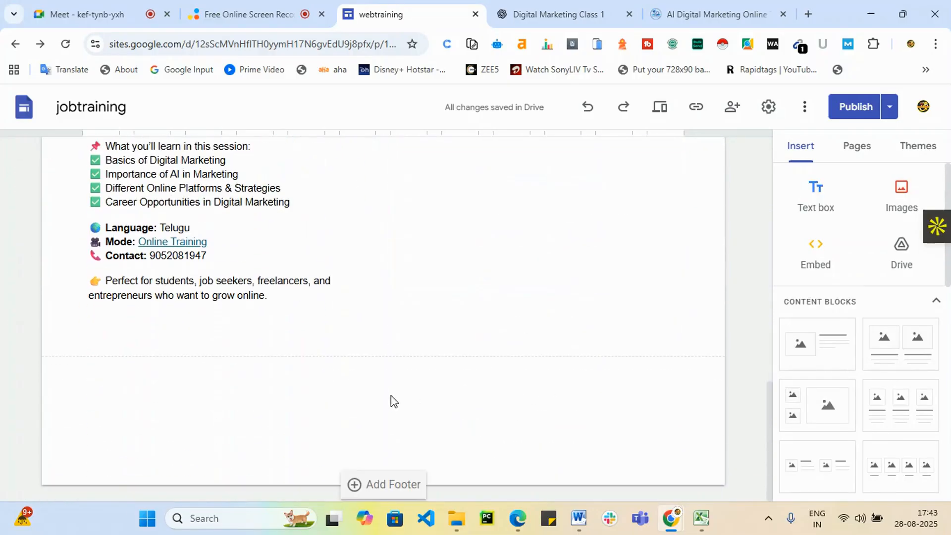
pyautogui.scroll(-4, 849, 333)
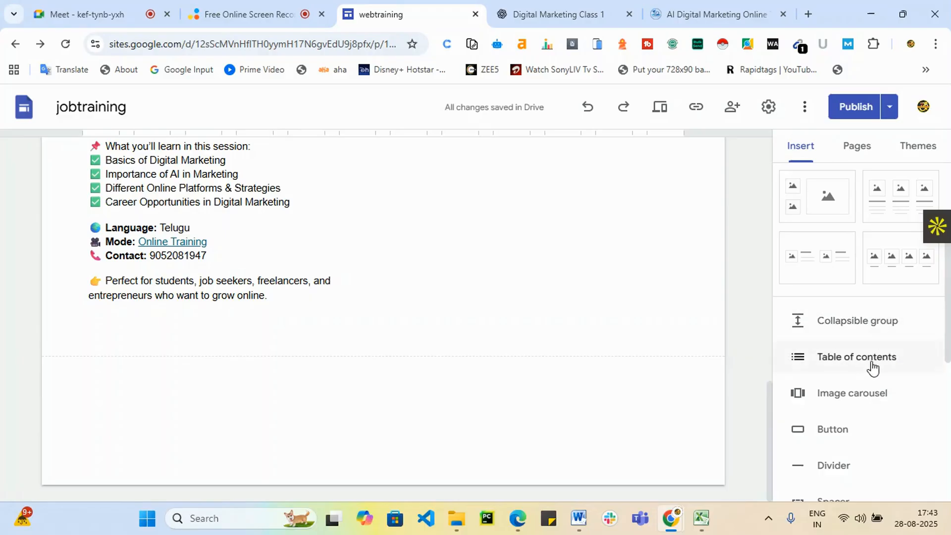
pyautogui.click(881, 394)
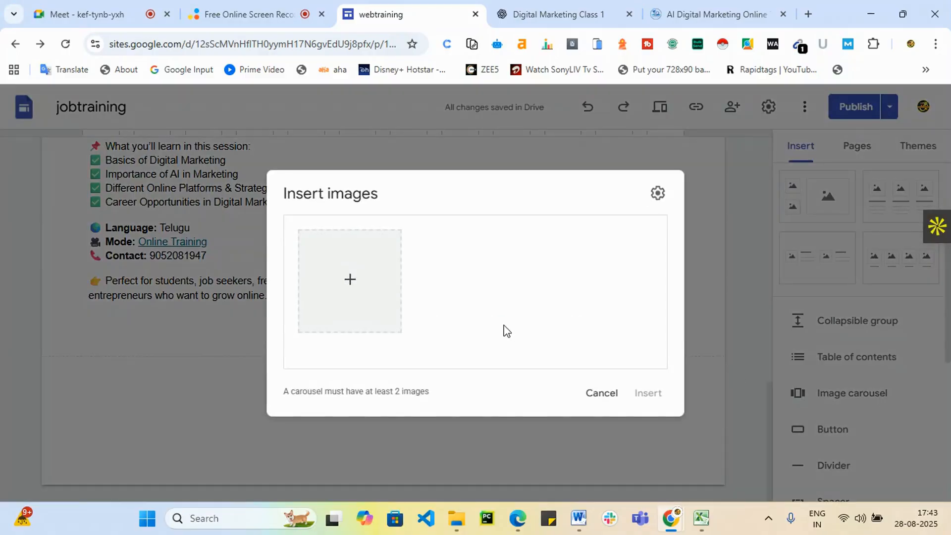
pyautogui.click(359, 289)
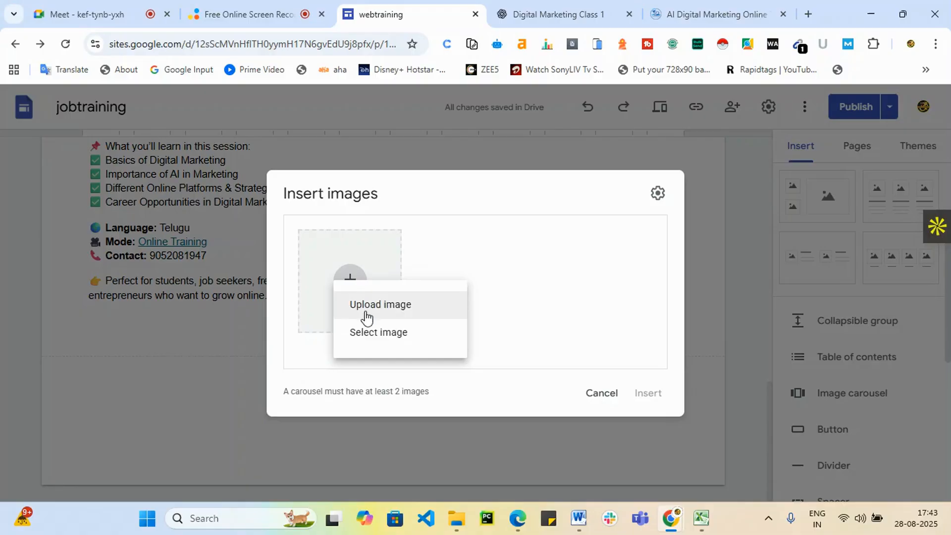
pyautogui.click(391, 303)
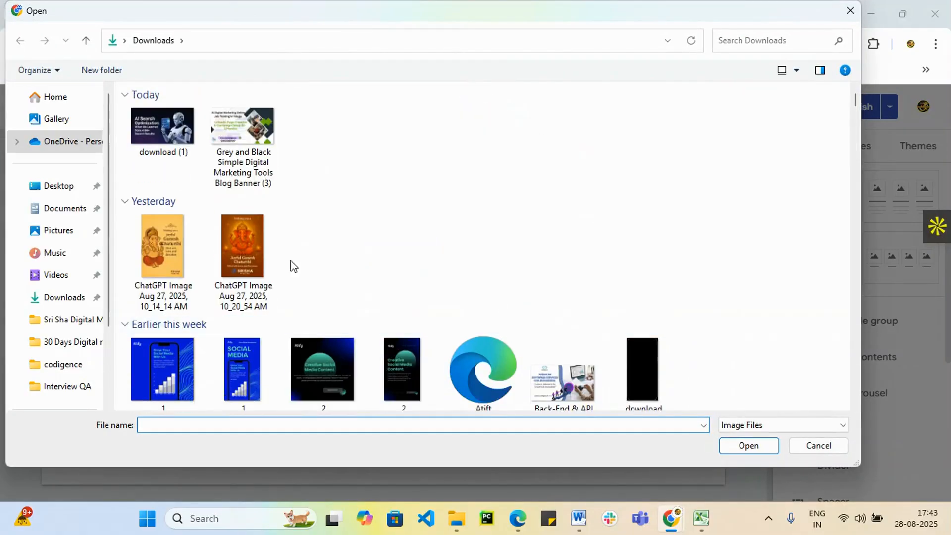
# Upload five Downloads pictures: two ChatGPT images, two baby photos and the Aug 23 ChatGPT image.
pyautogui.click(150, 255)
pyautogui.keyDown('ctrl'); pyautogui.click(239, 253); pyautogui.keyUp('ctrl')
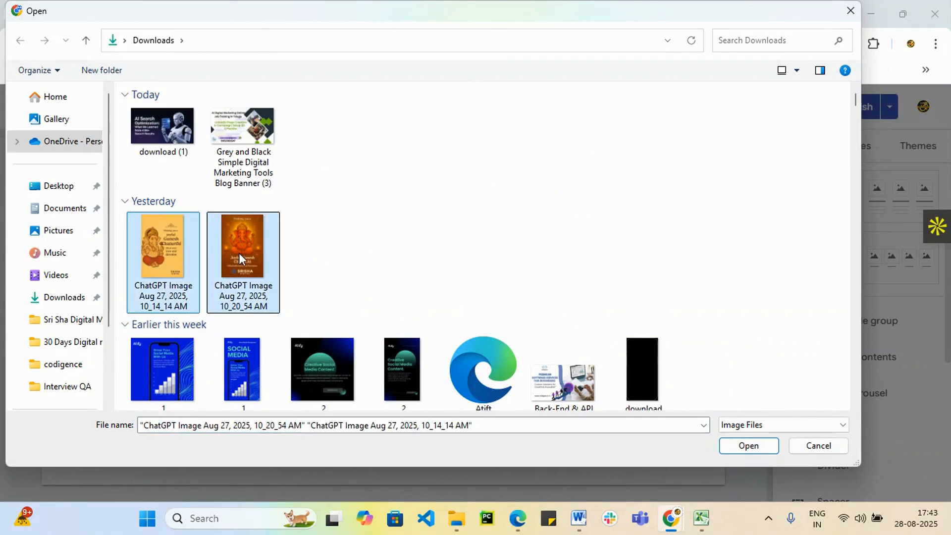
pyautogui.scroll(-5, 689, 345)
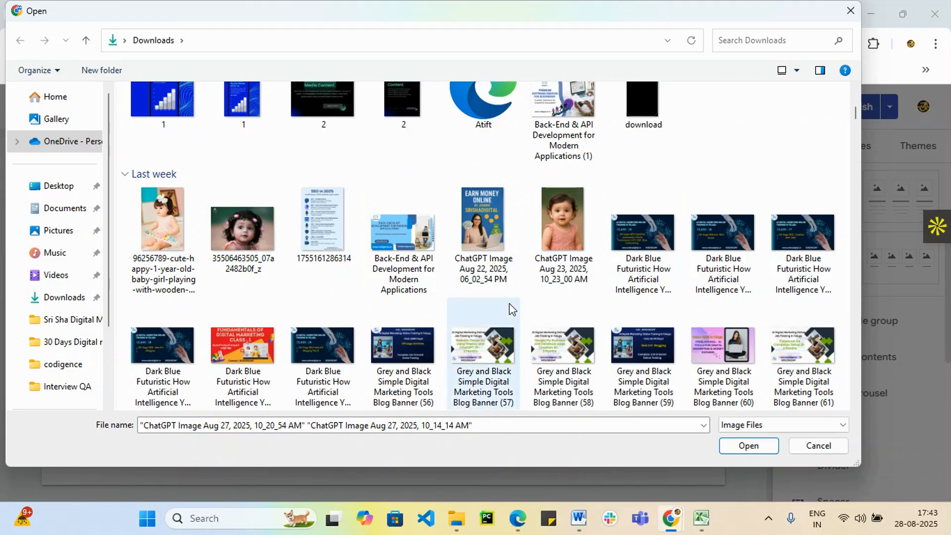
pyautogui.keyDown('ctrl'); pyautogui.click(158, 229); pyautogui.keyUp('ctrl')
pyautogui.keyDown('ctrl'); pyautogui.click(234, 231); pyautogui.keyUp('ctrl')
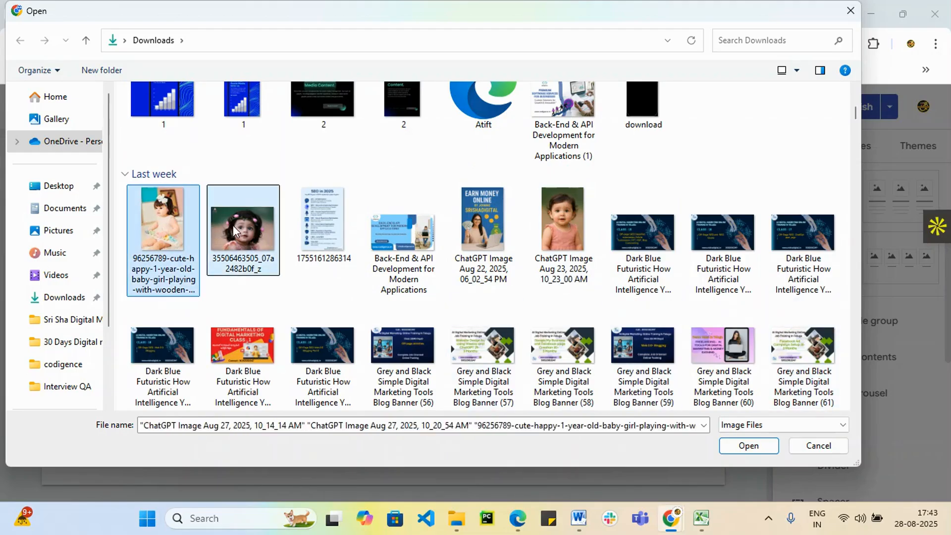
pyautogui.keyDown('ctrl'); pyautogui.click(560, 228); pyautogui.keyUp('ctrl')
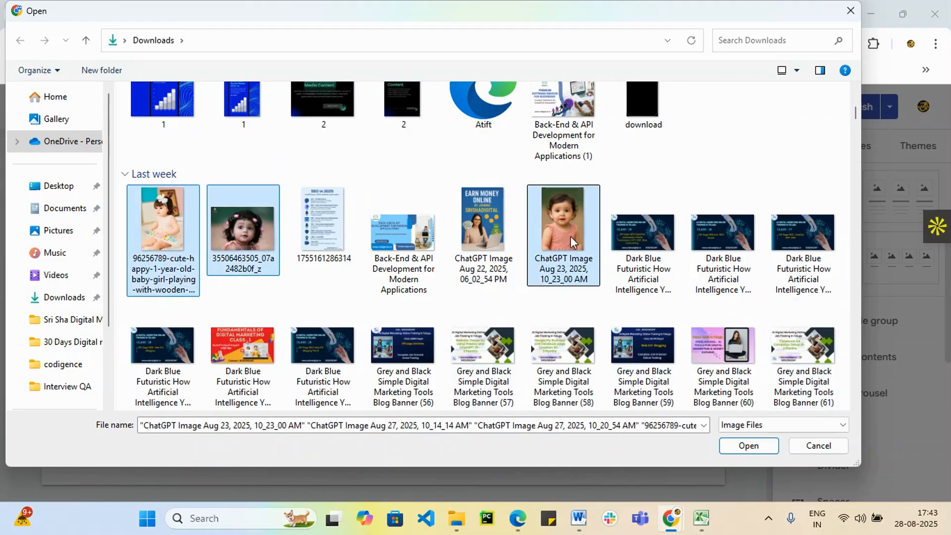
pyautogui.click(765, 450)
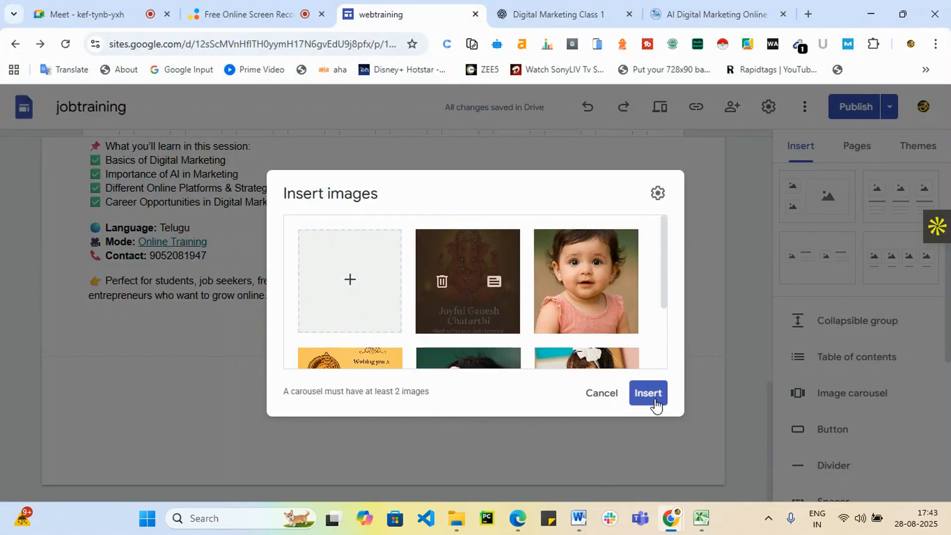
# Insert the five-image carousel, led by the Joyful Ganesh Chaturthi poster, below the course description.
pyautogui.click(649, 396)
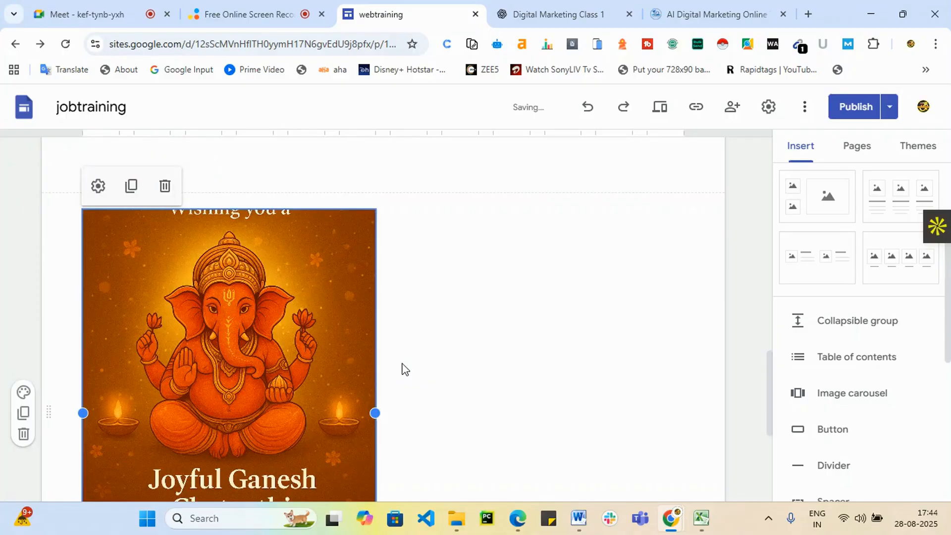
pyautogui.scroll(-6, 604, 362)
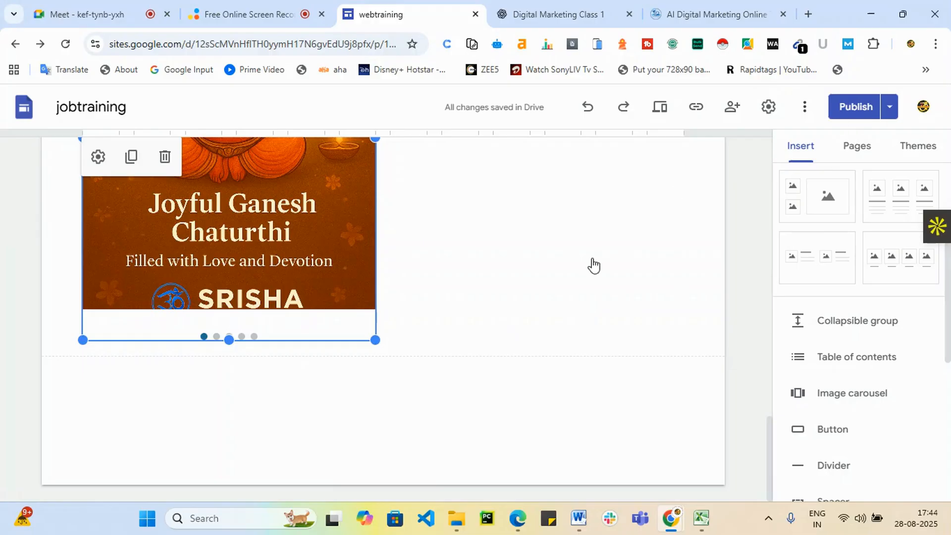
pyautogui.scroll(3, 744, 187)
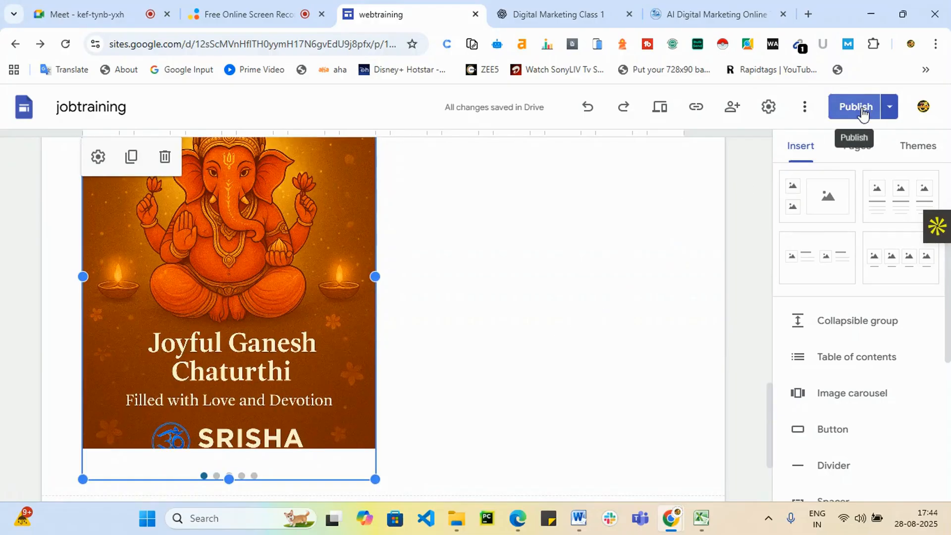
# Review the Draft vs Currently published comparison and republish the site with the carousel.
pyautogui.click(862, 113)
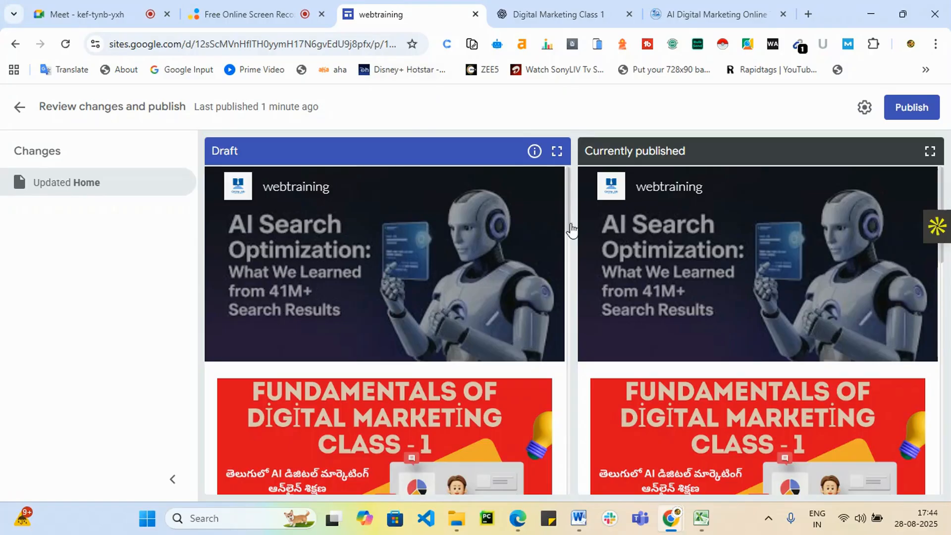
pyautogui.click(922, 115)
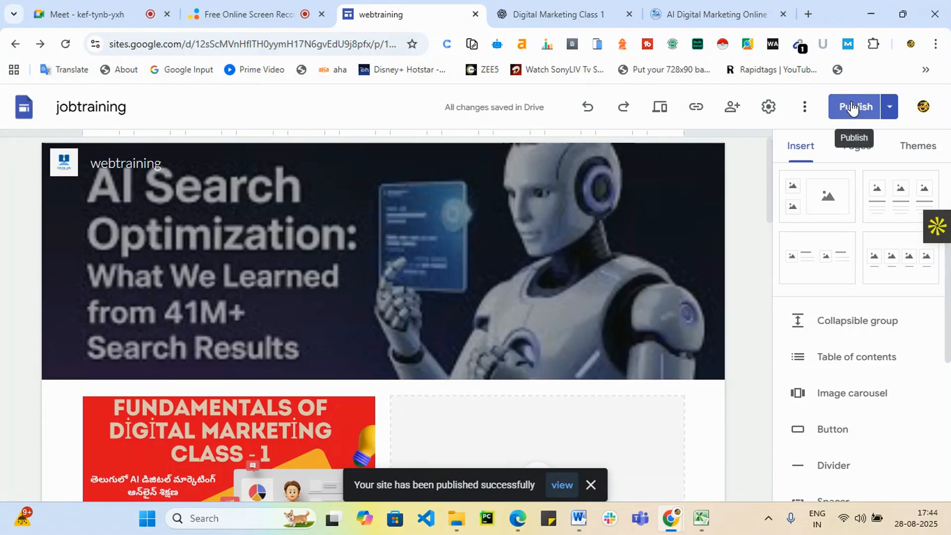
pyautogui.scroll(-10, 500, 449)
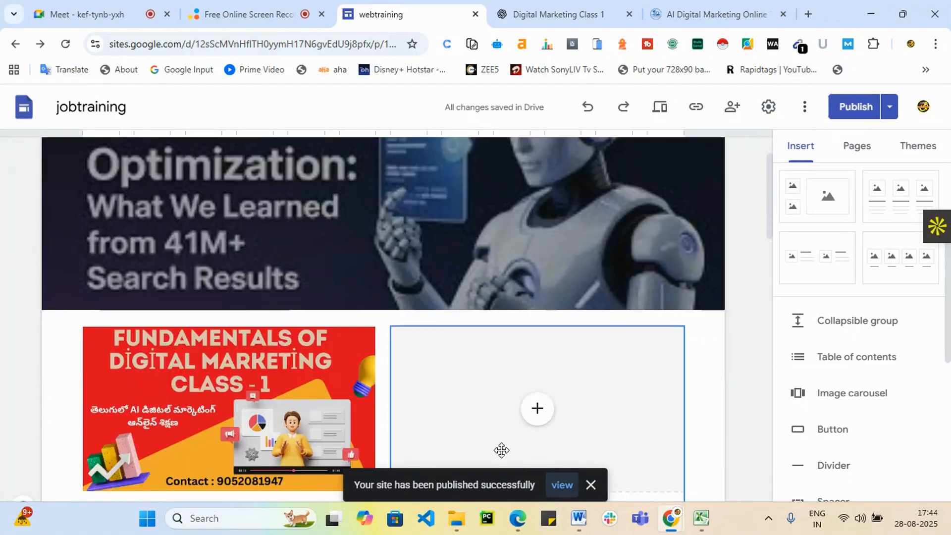
pyautogui.scroll(-7, 500, 439)
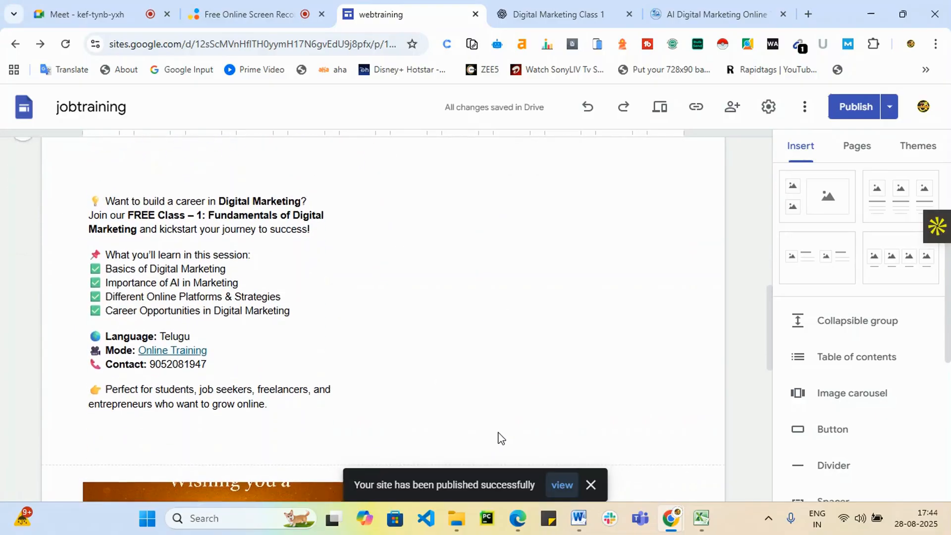
pyautogui.scroll(-5, 514, 441)
pyautogui.scroll(1, 512, 444)
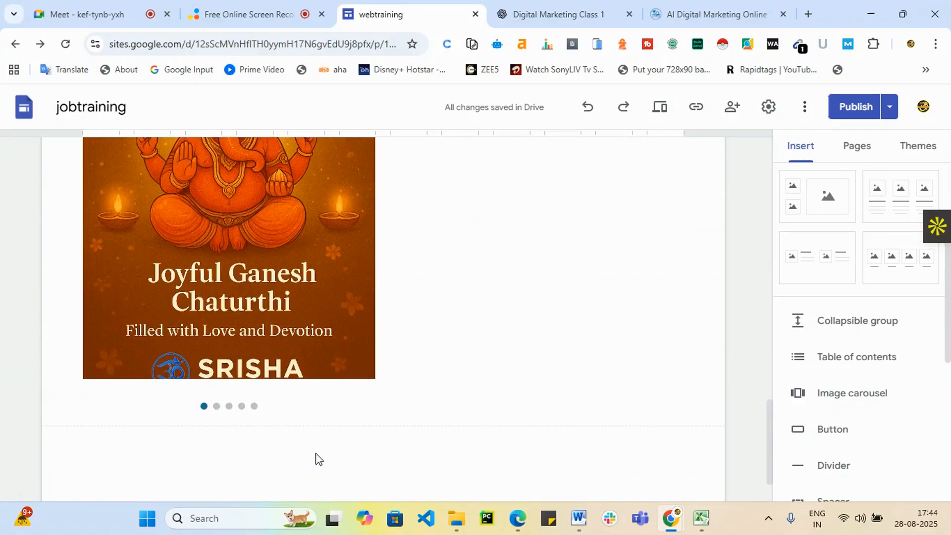
pyautogui.click(276, 407)
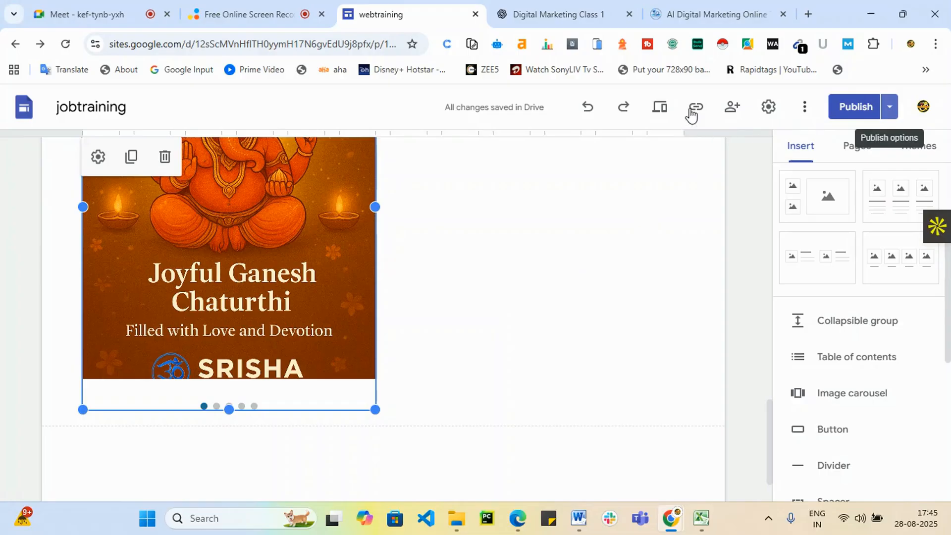
# Copy the published jobtrainings/home site link and open a new Incognito window.
pyautogui.click(697, 110)
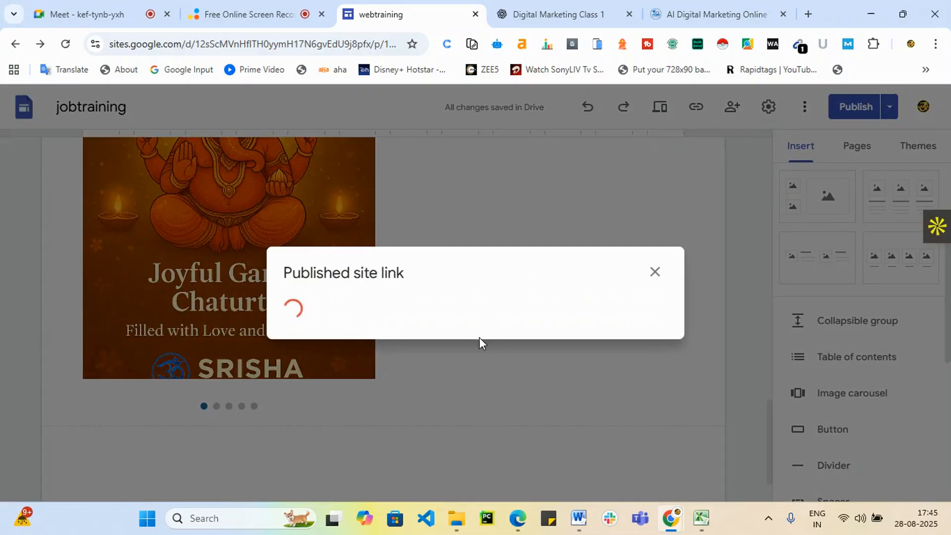
pyautogui.click(643, 303)
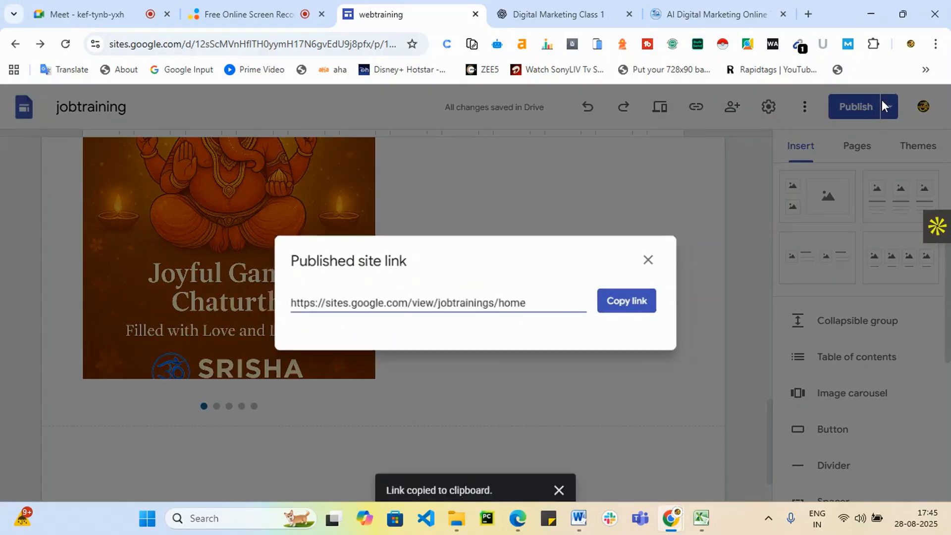
pyautogui.click(935, 43)
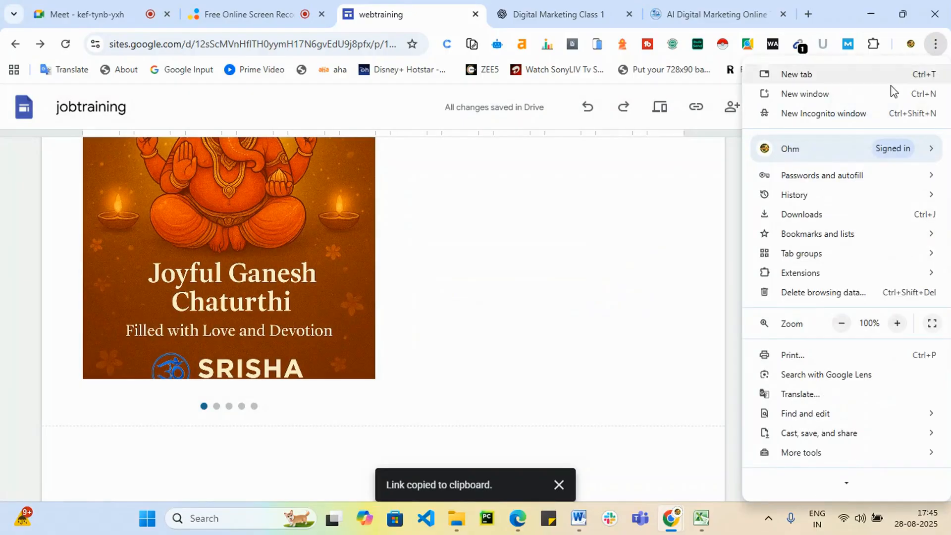
pyautogui.click(846, 114)
# Load the published jobtrainings home page from the copied link in Incognito.
pyautogui.hotkey('ctrl', 'v')
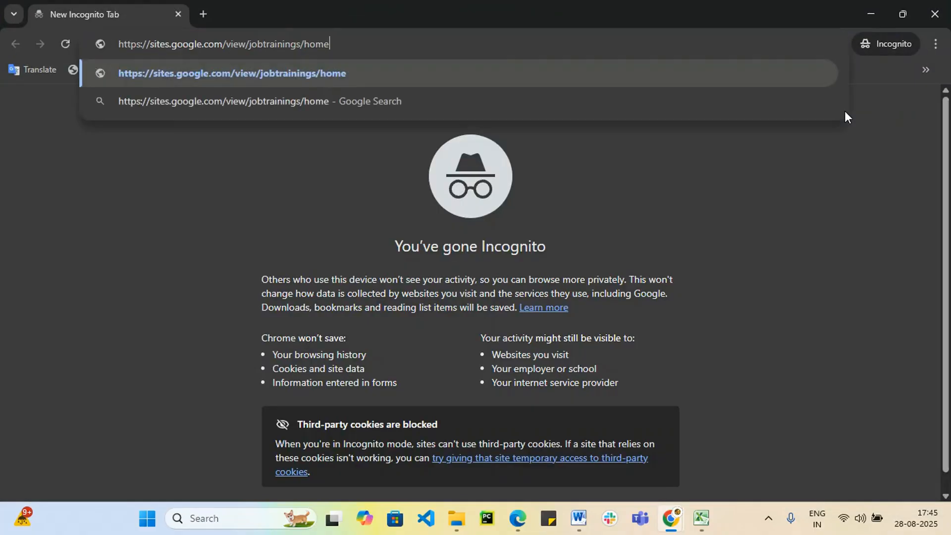
pyautogui.press('Return')
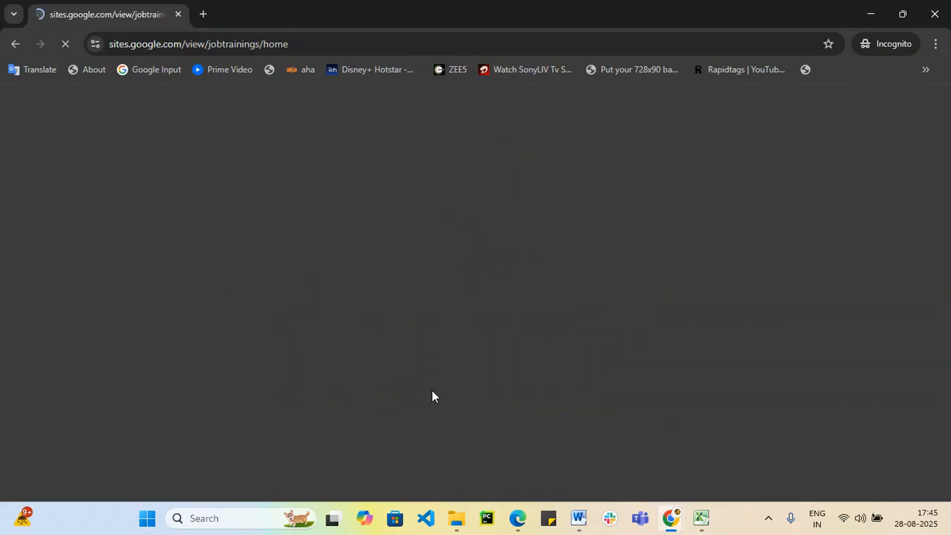
pyautogui.scroll(-10, 592, 268)
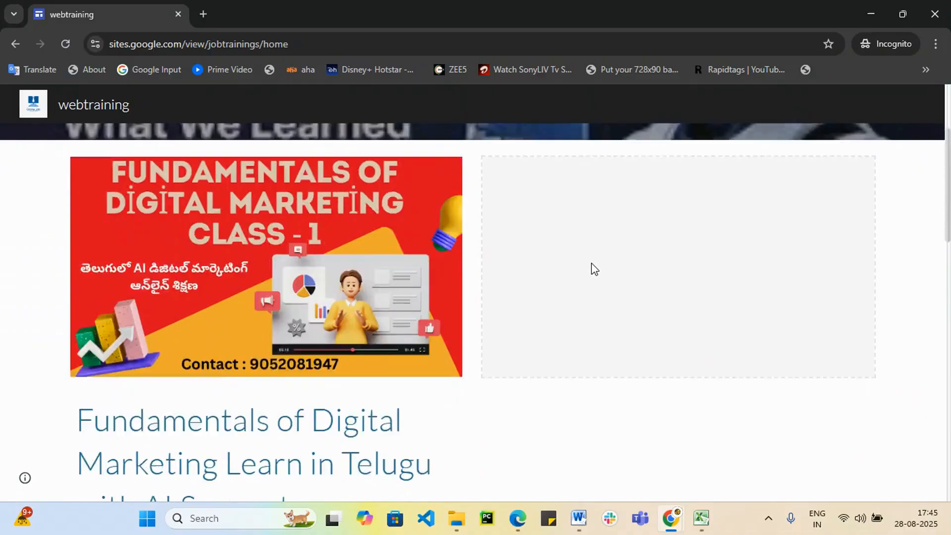
pyautogui.scroll(-10, 595, 271)
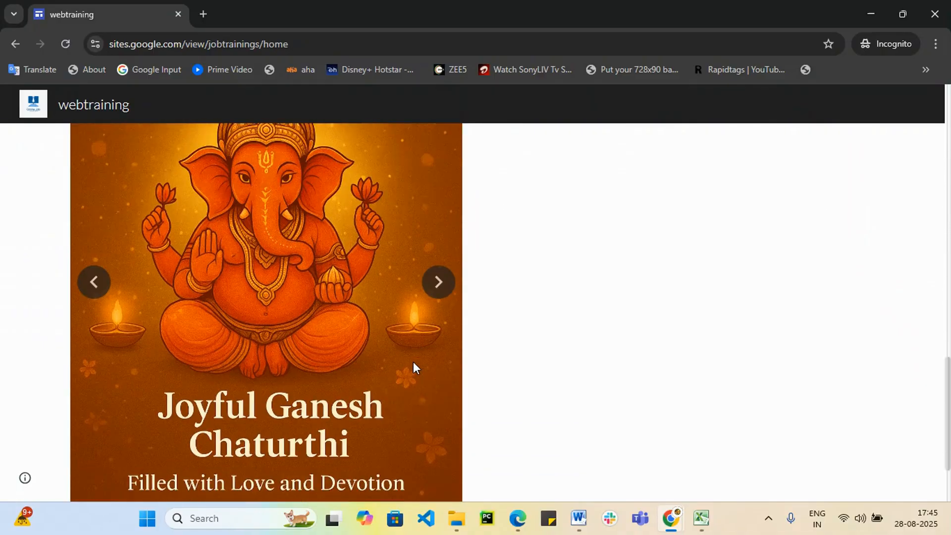
# Advance the live carousel through its slides, then minimize Incognito to return to the editor.
pyautogui.click(437, 186)
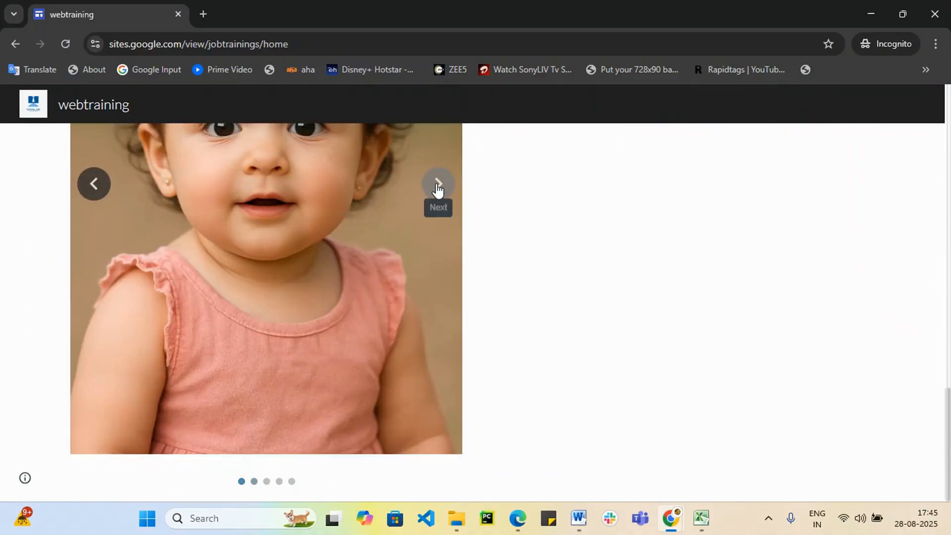
pyautogui.scroll(3, 447, 315)
pyautogui.click(432, 332)
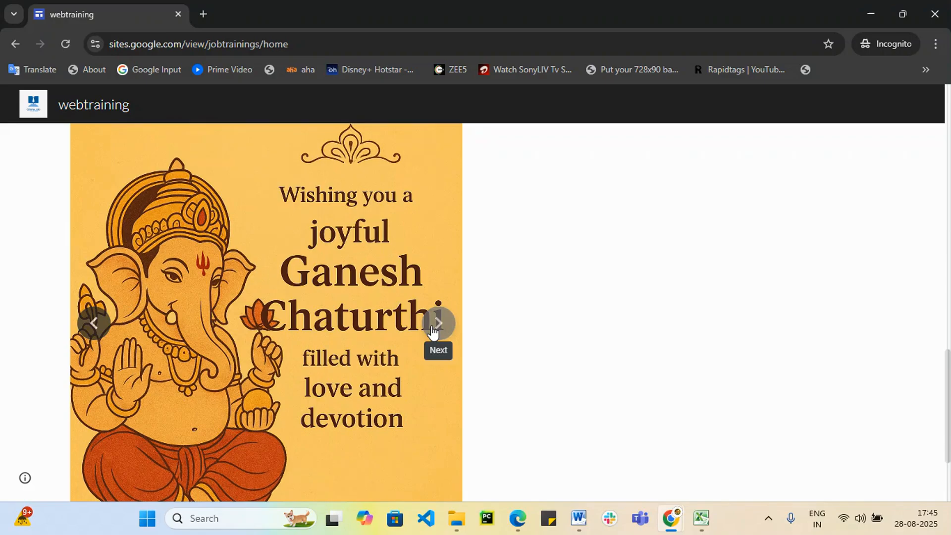
pyautogui.click(433, 332)
pyautogui.click(434, 331)
pyautogui.click(435, 329)
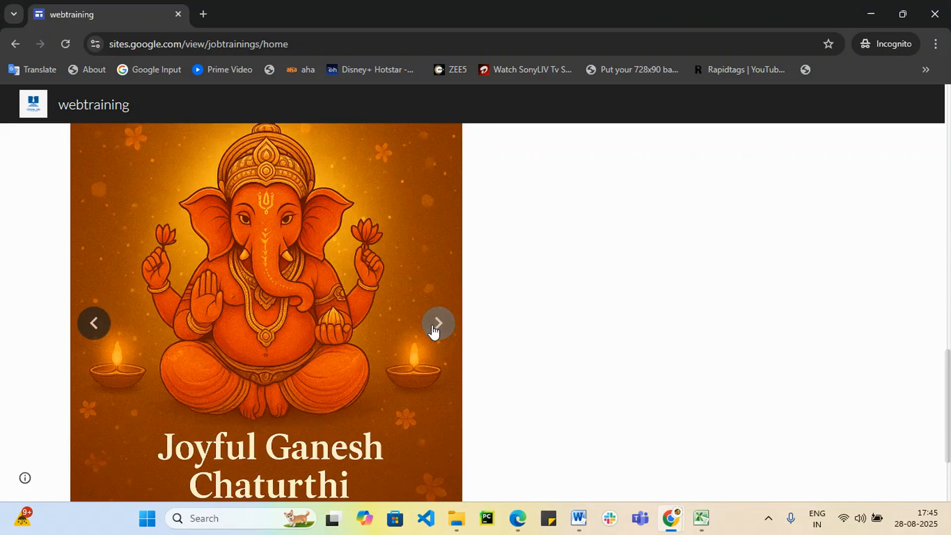
pyautogui.click(435, 330)
pyautogui.scroll(5, 548, 369)
pyautogui.scroll(-2, 768, 144)
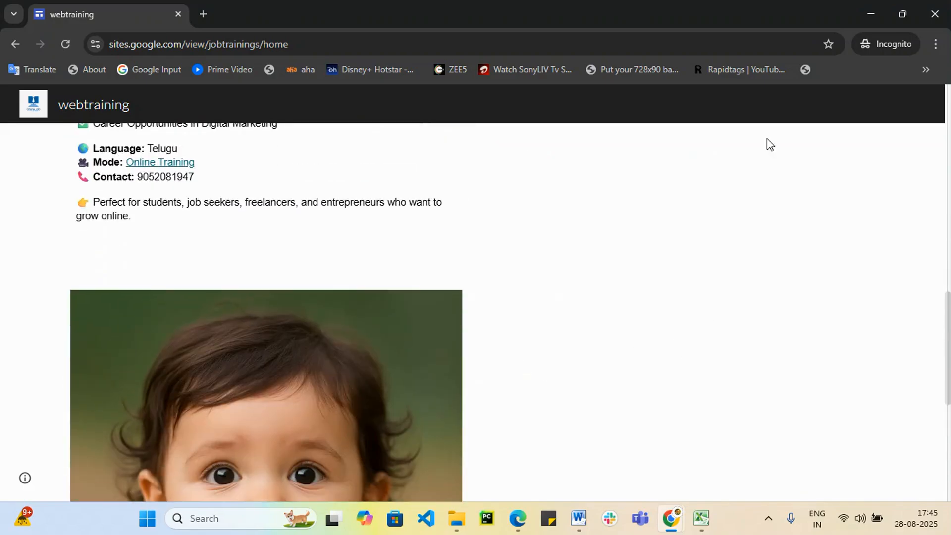
pyautogui.click(868, 13)
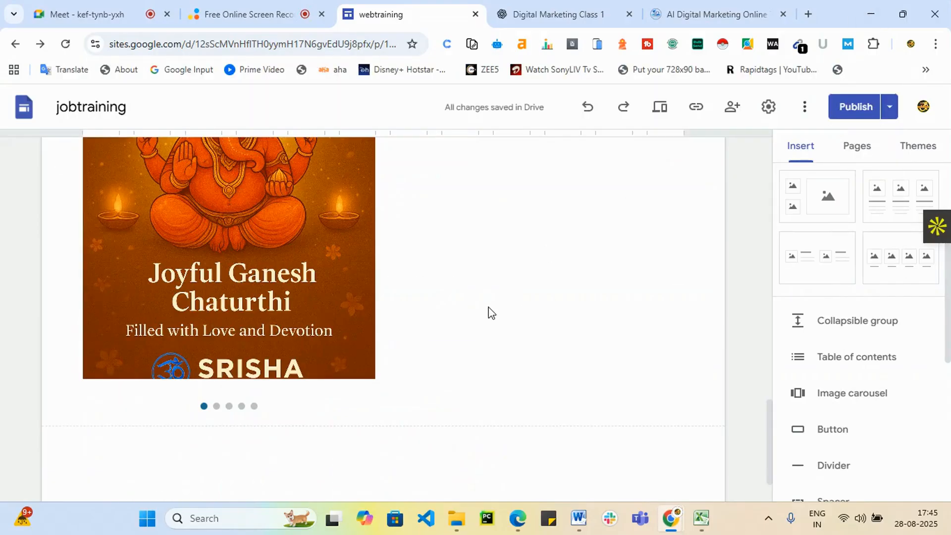
pyautogui.scroll(3, 570, 364)
pyautogui.scroll(1, 455, 343)
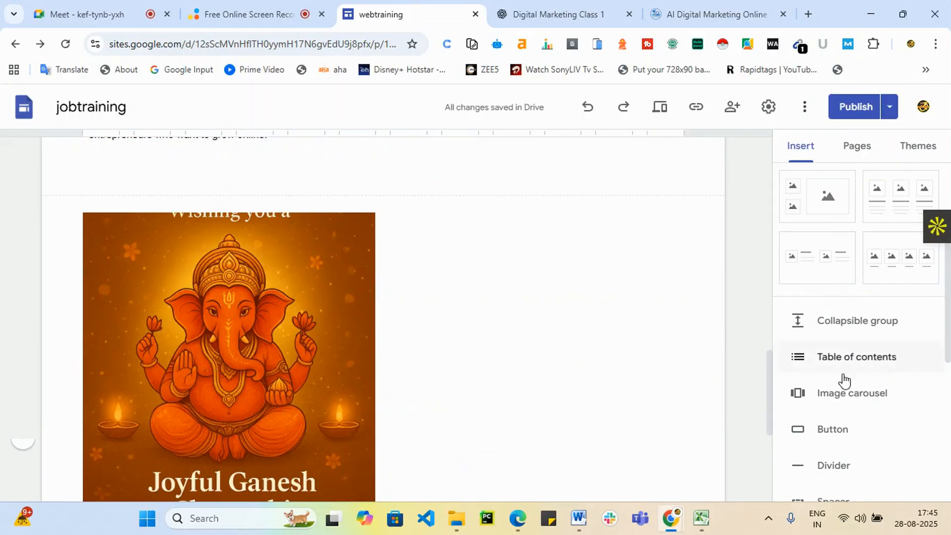
pyautogui.scroll(-3, 842, 401)
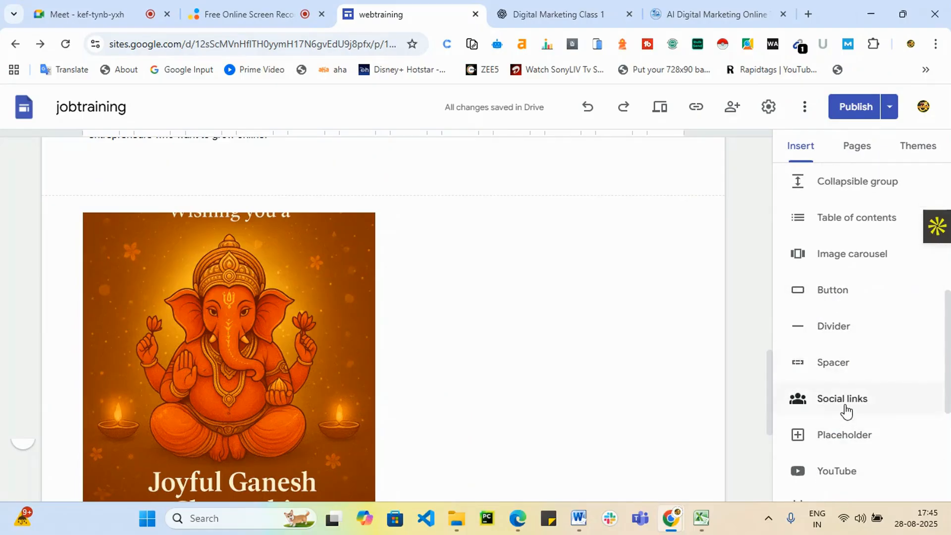
pyautogui.scroll(-3, 846, 410)
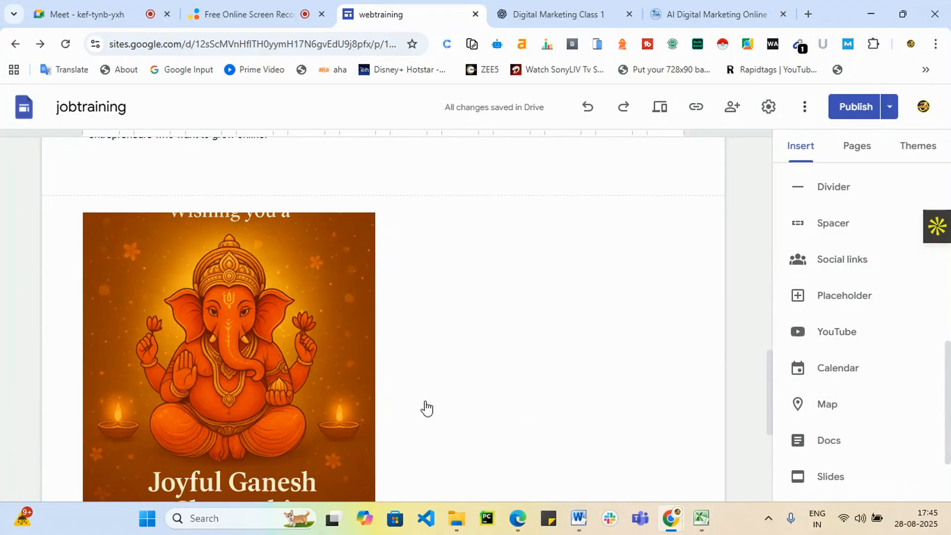
pyautogui.scroll(-5, 426, 409)
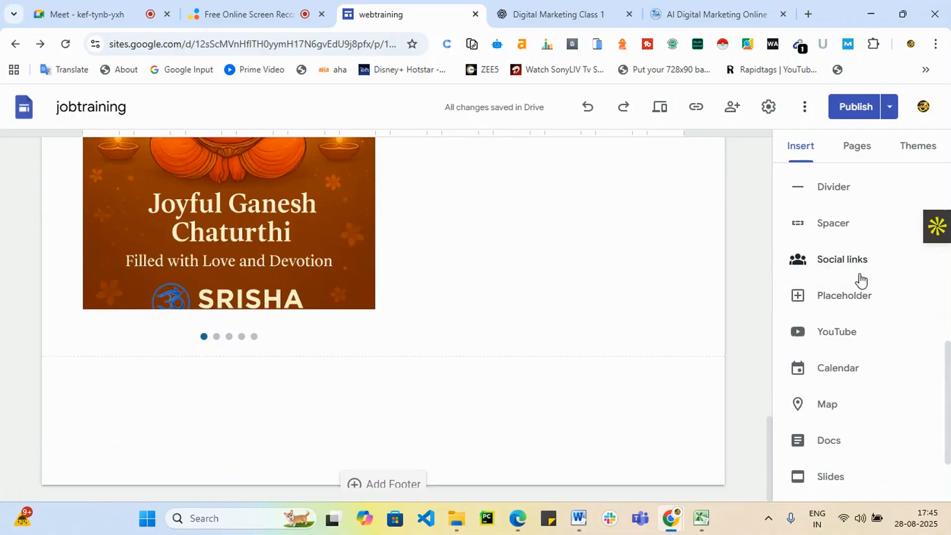
pyautogui.click(858, 261)
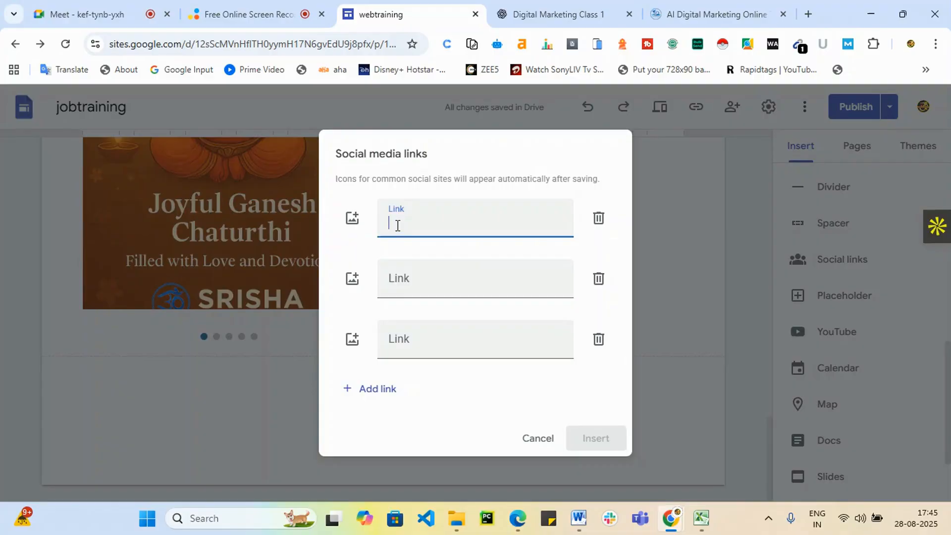
pyautogui.click(418, 279)
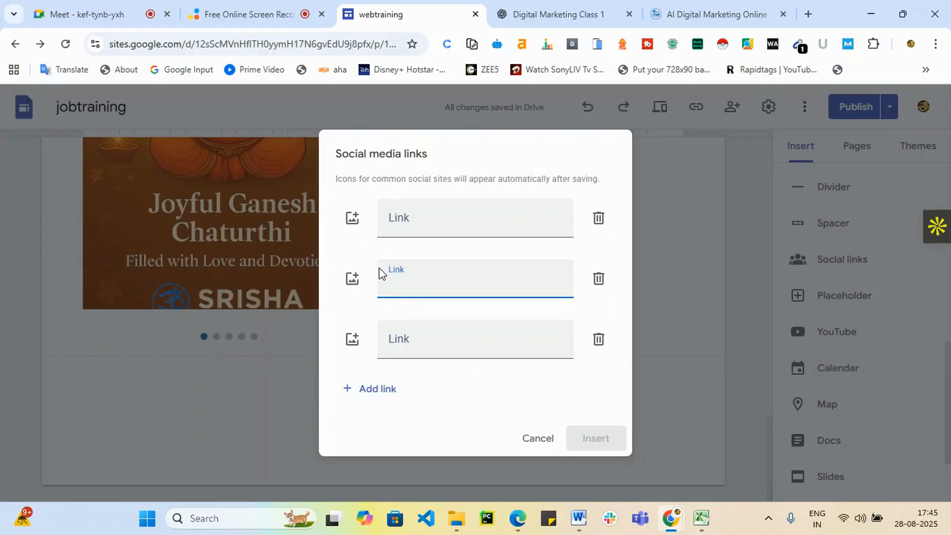
pyautogui.click(352, 220)
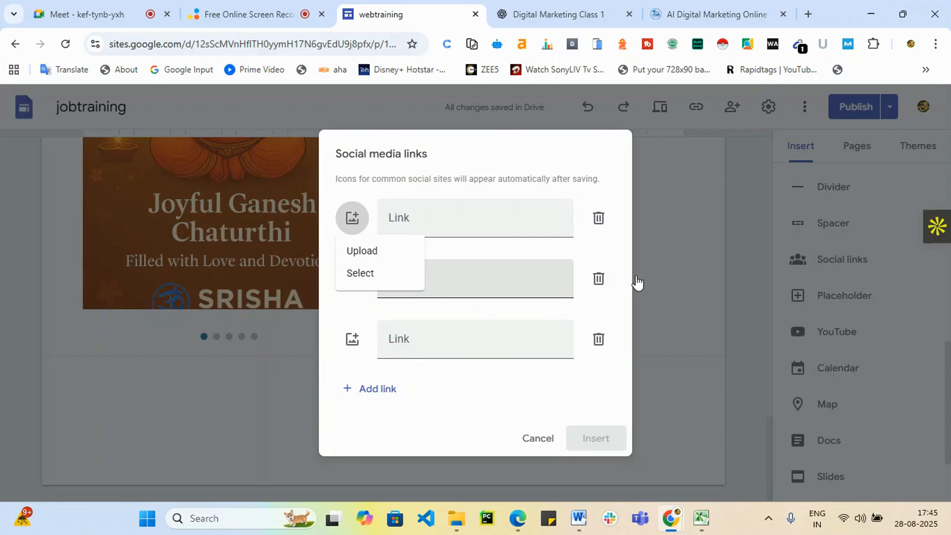
pyautogui.click(540, 439)
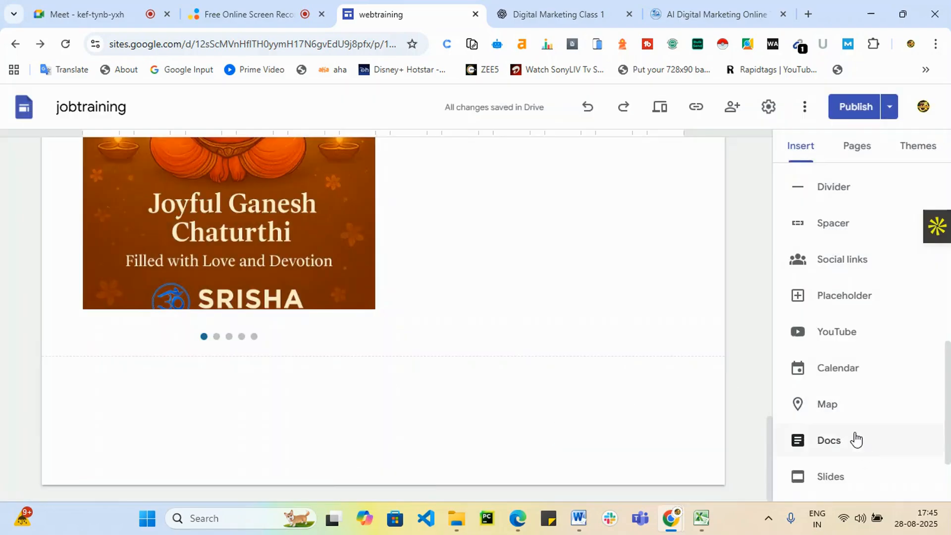
# Scroll back to the top and show the site's Pages list, which holds only Home.
pyautogui.scroll(10, 545, 337)
pyautogui.scroll(4, 830, 251)
pyautogui.scroll(4, 825, 250)
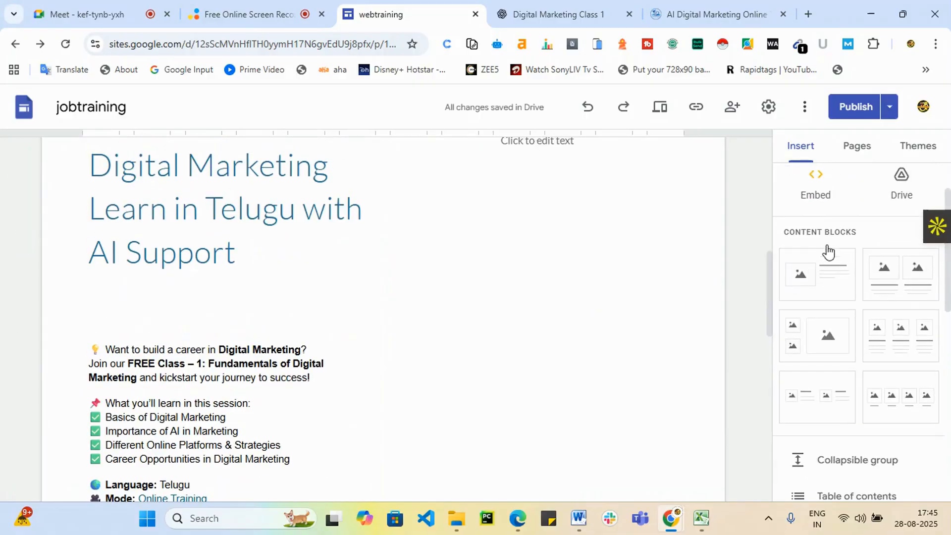
pyautogui.scroll(9, 396, 189)
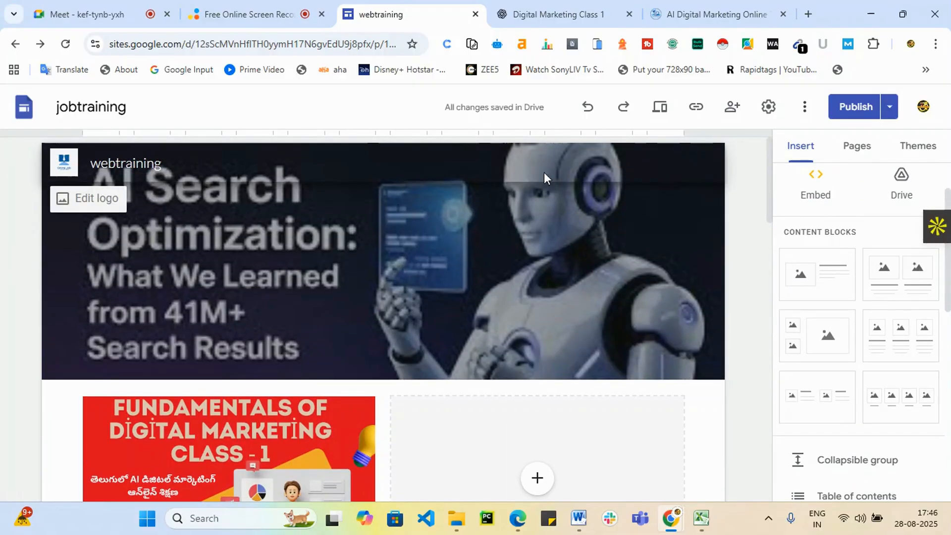
pyautogui.scroll(1, 815, 280)
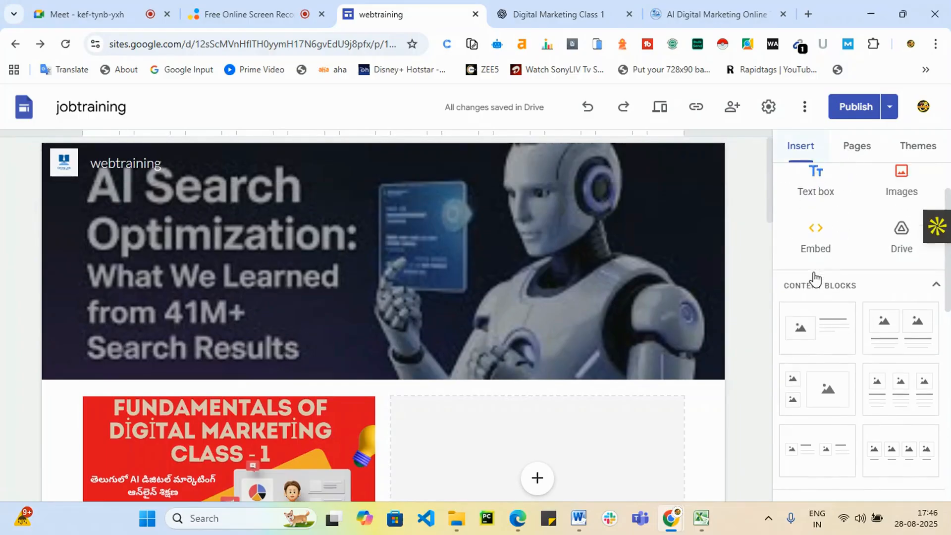
pyautogui.click(871, 152)
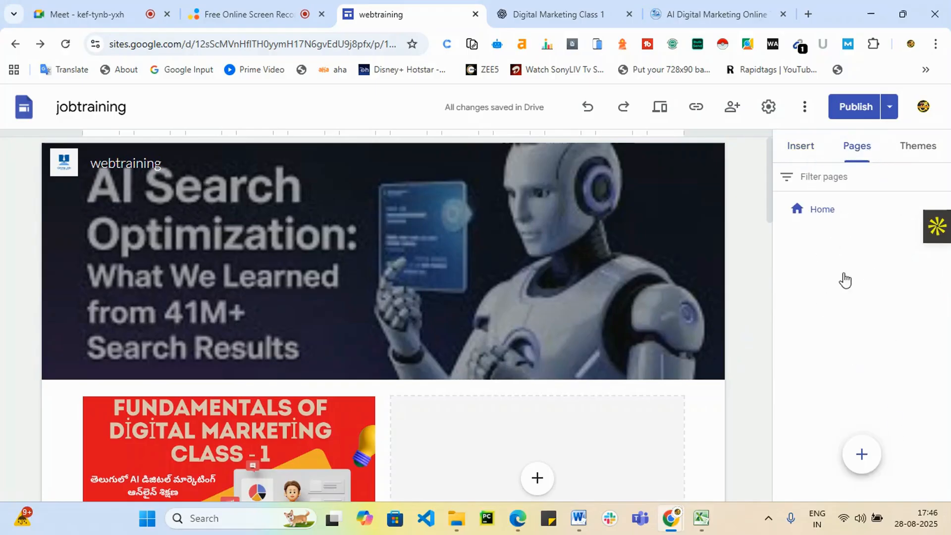
# Add the About, Contact and Services pages to the site.
pyautogui.click(862, 465)
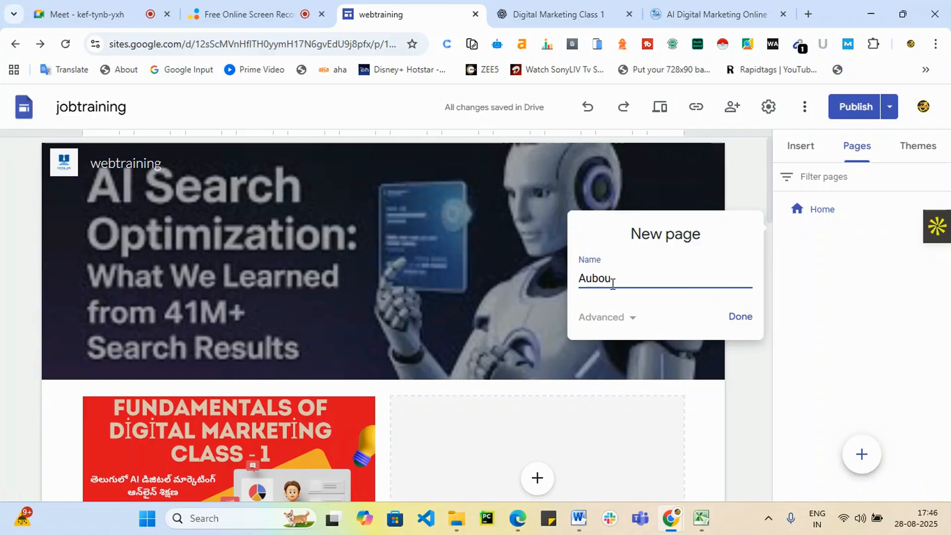
pyautogui.write('Ab')
pyautogui.click(740, 318)
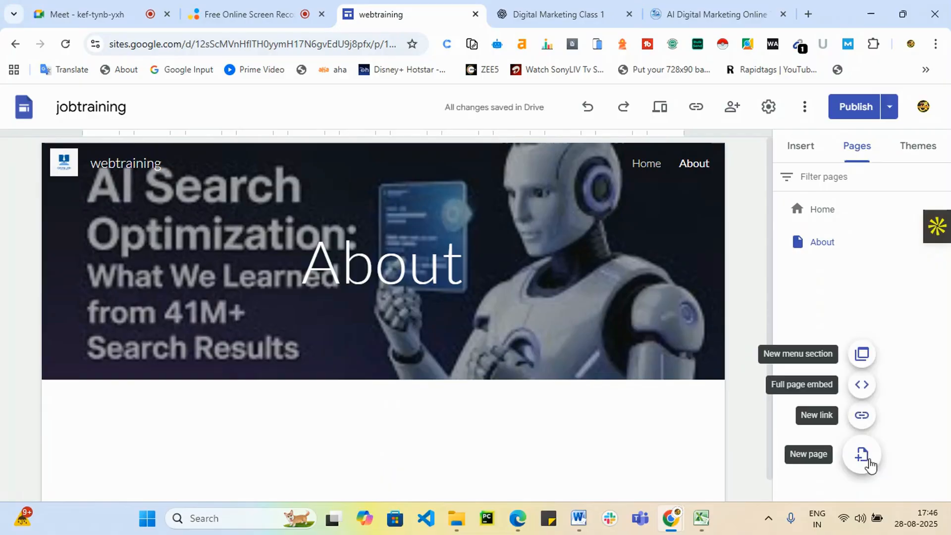
pyautogui.click(862, 455)
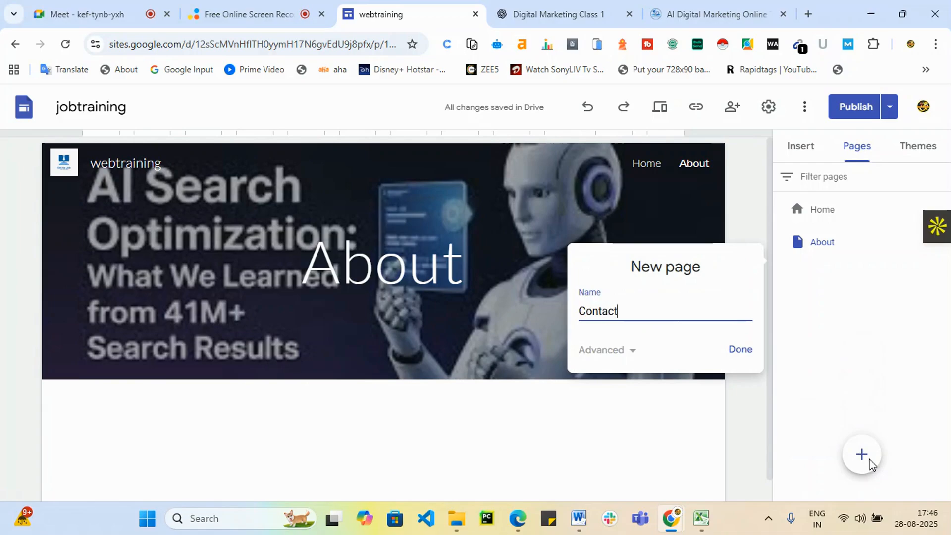
pyautogui.click(741, 349)
pyautogui.moveTo(868, 465)
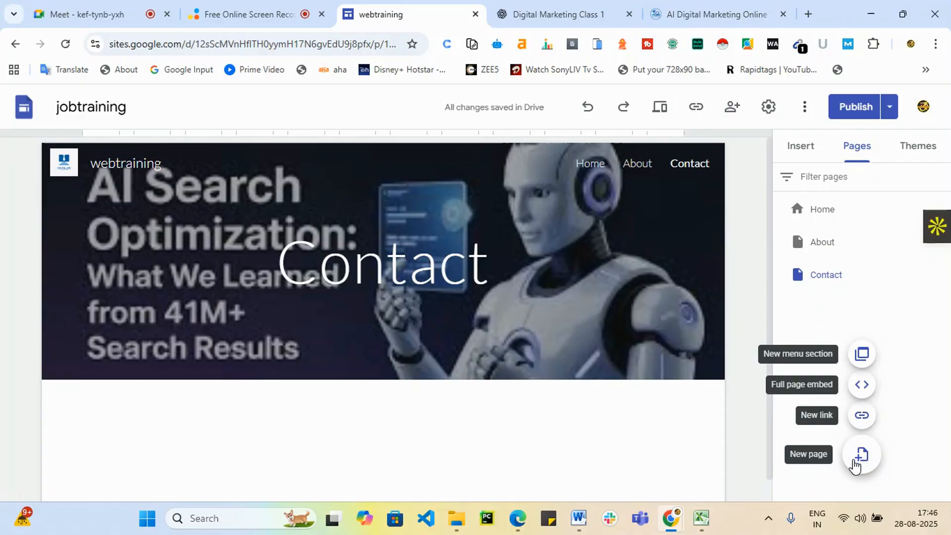
pyautogui.click(861, 454)
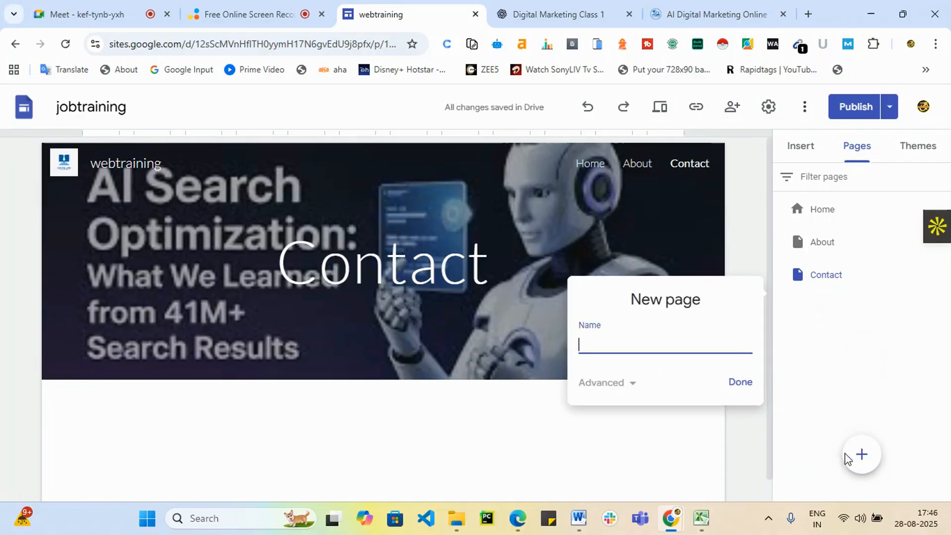
pyautogui.write('Services')
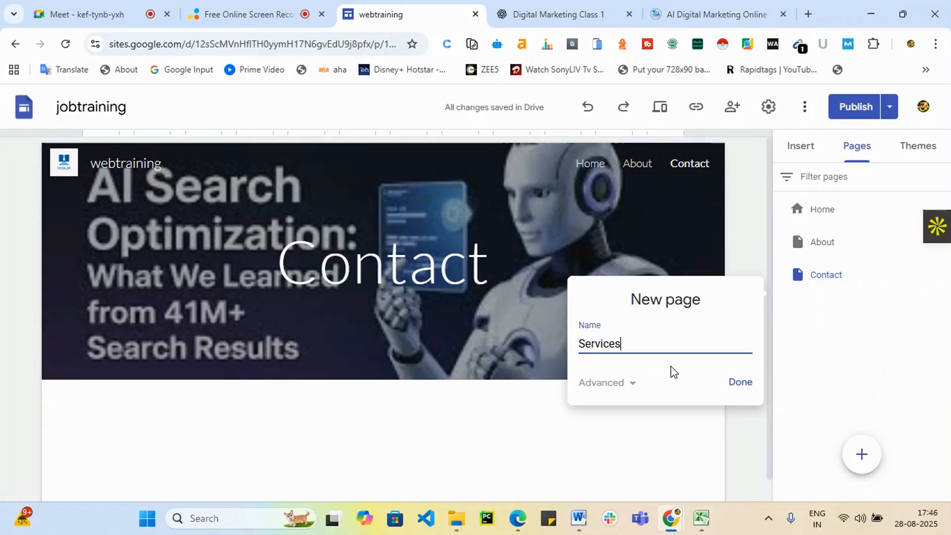
pyautogui.click(744, 385)
# Add the DM and Web pages to the site.
pyautogui.moveTo(862, 458)
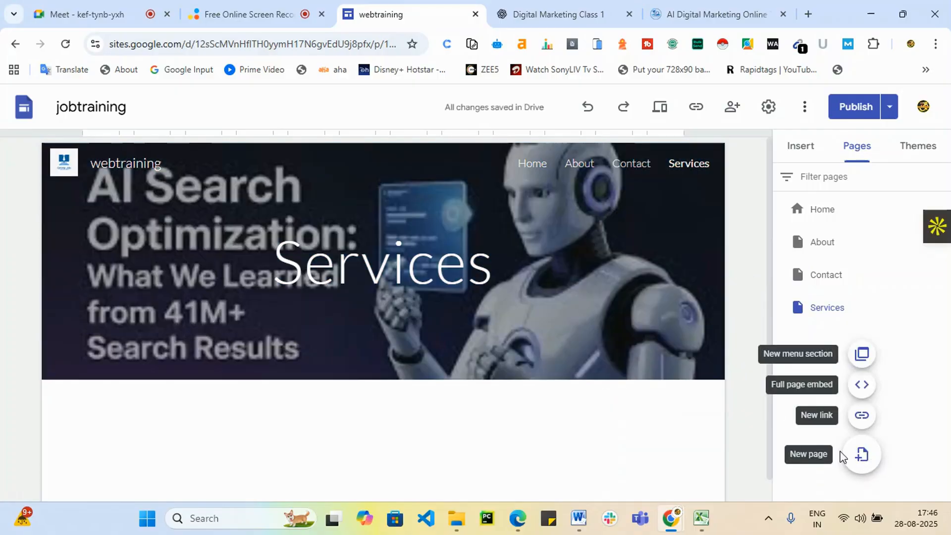
pyautogui.click(860, 455)
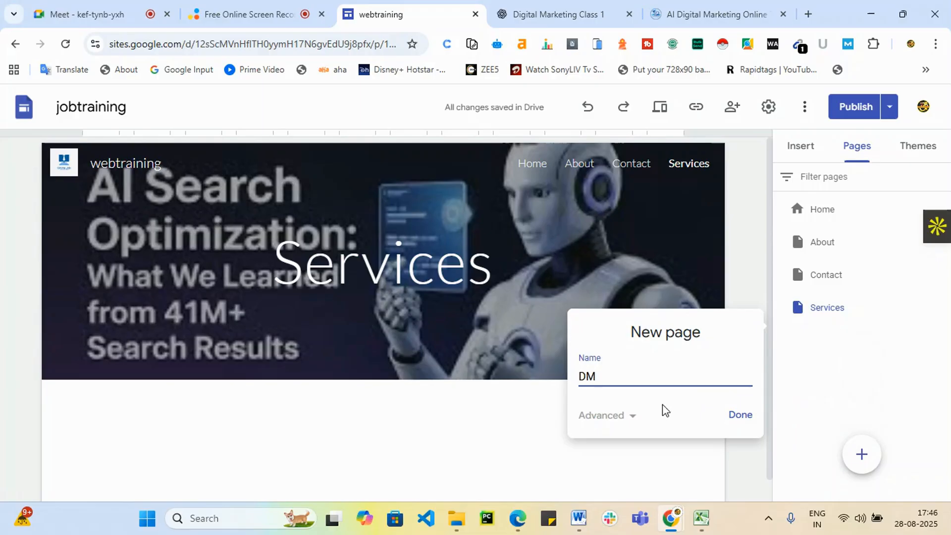
pyautogui.click(742, 416)
pyautogui.moveTo(845, 449)
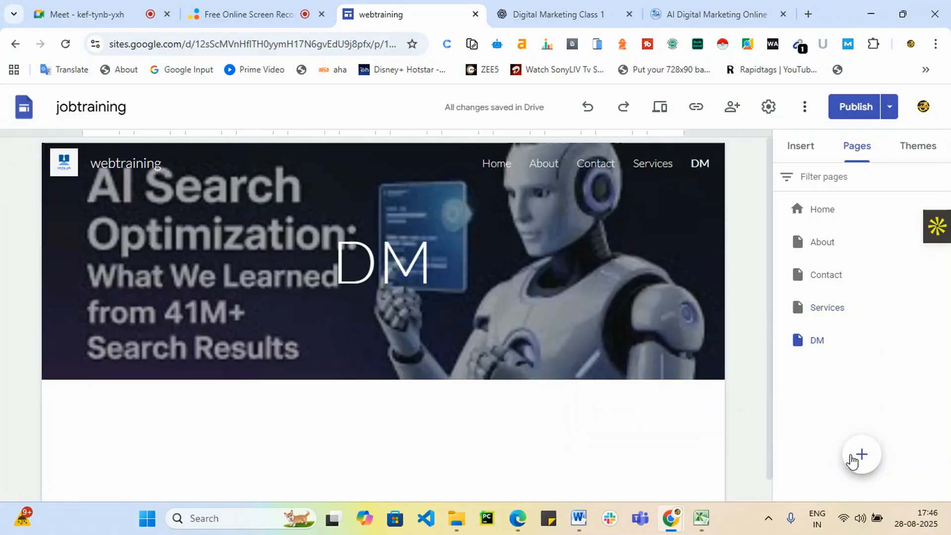
pyautogui.click(862, 454)
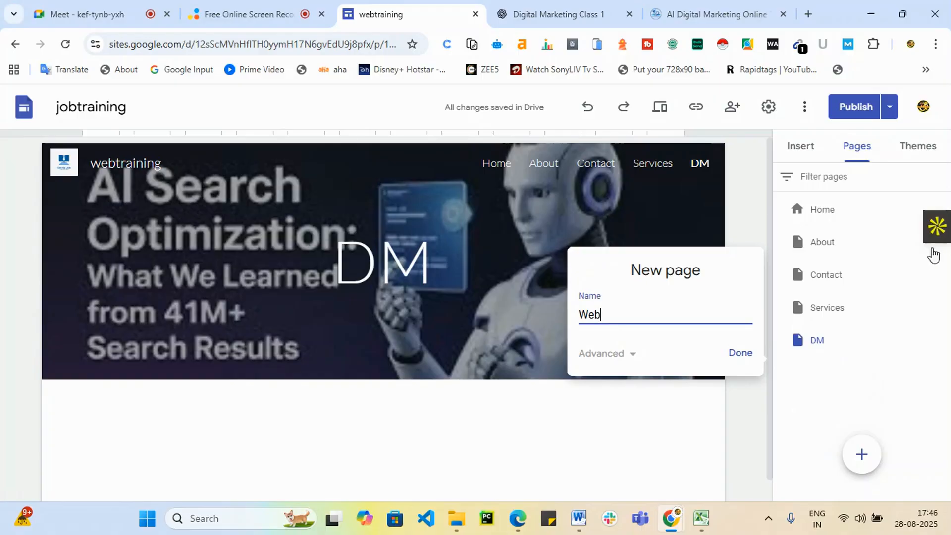
pyautogui.click(741, 353)
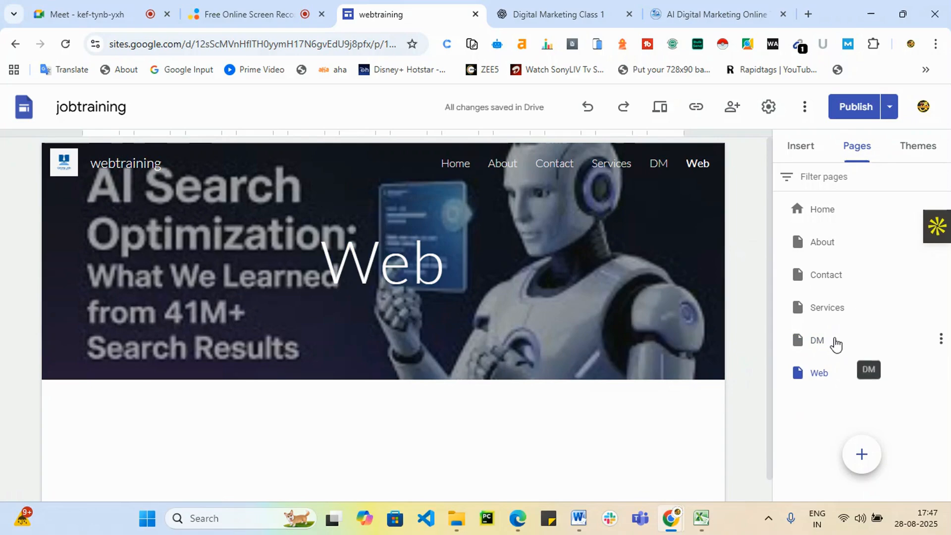
pyautogui.click(941, 339)
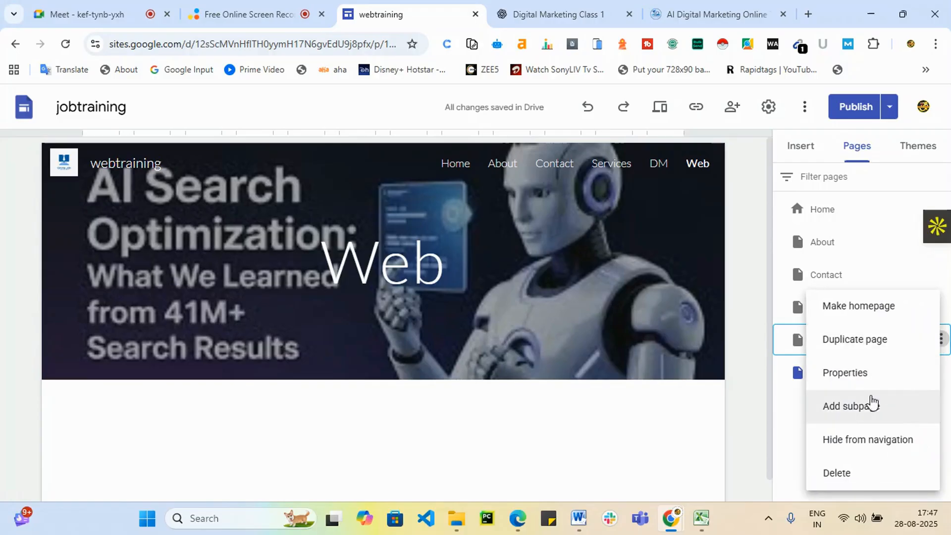
# Delete the top-level DM and Web pages.
pyautogui.click(866, 406)
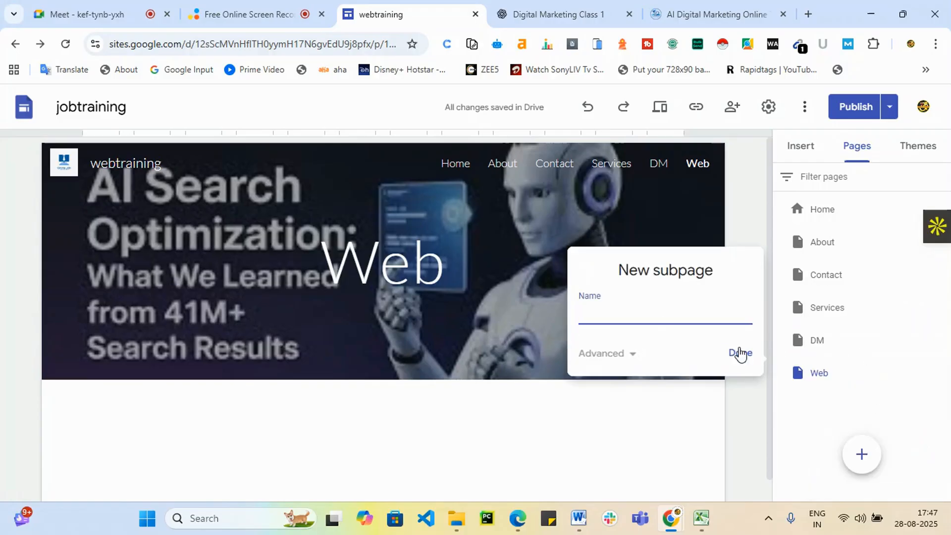
pyautogui.click(690, 401)
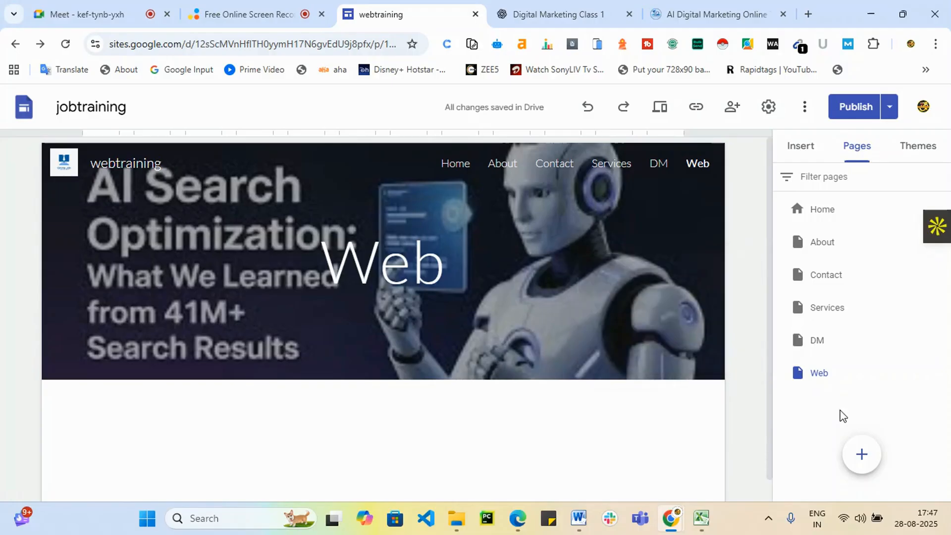
pyautogui.click(941, 341)
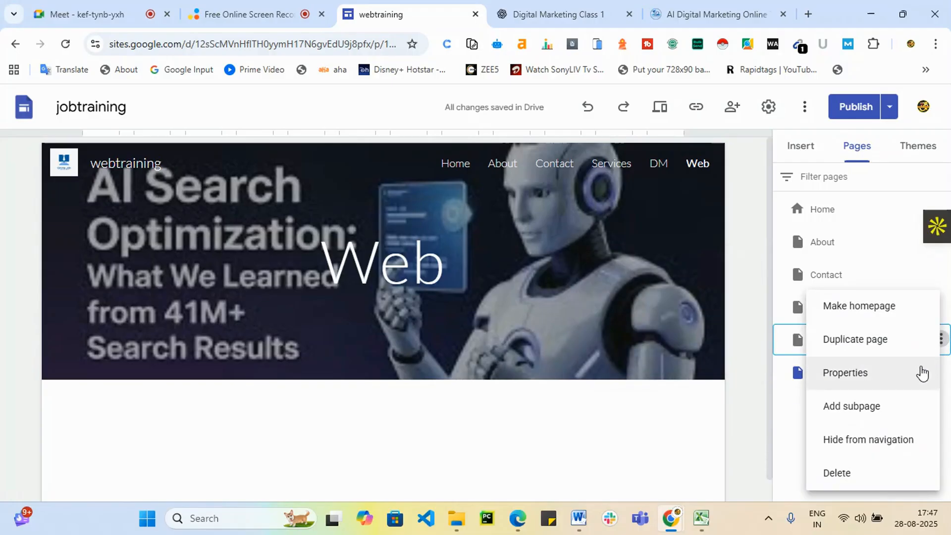
pyautogui.click(914, 473)
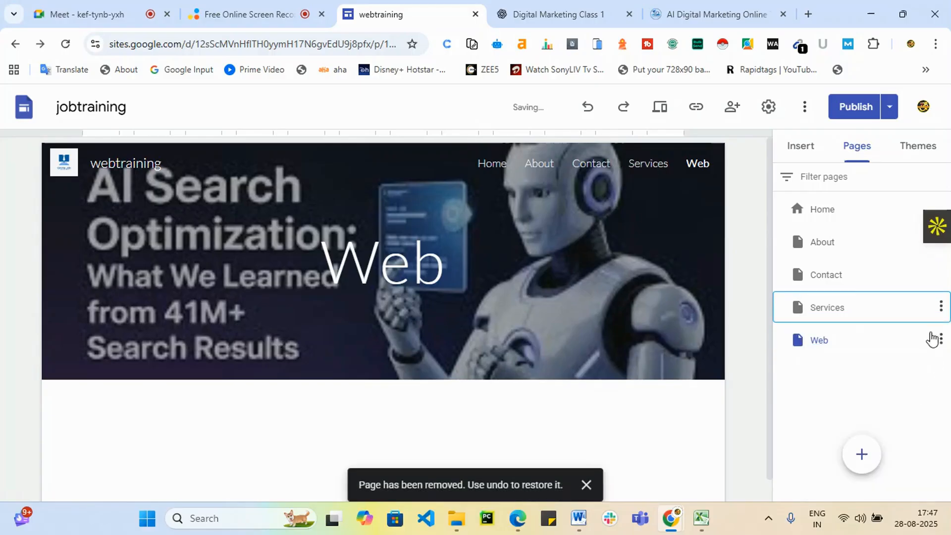
pyautogui.click(941, 340)
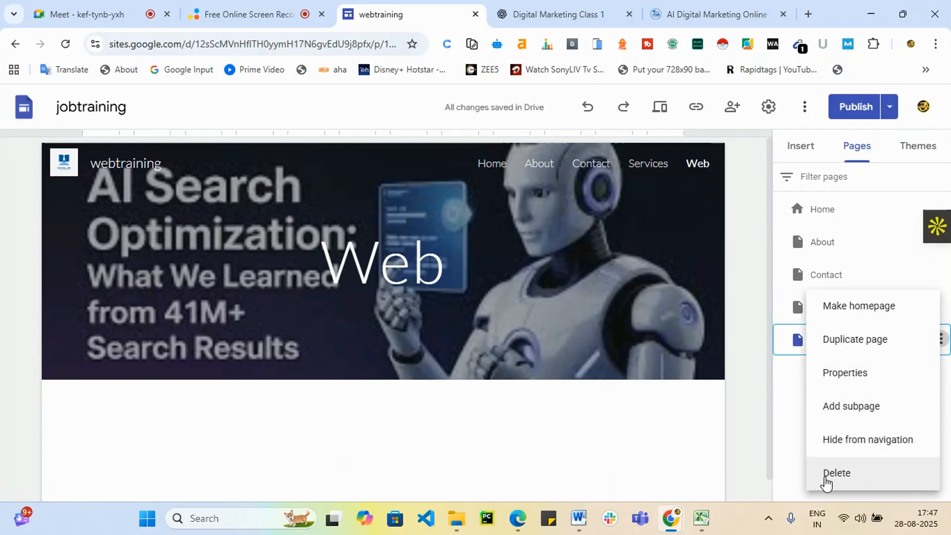
pyautogui.click(827, 481)
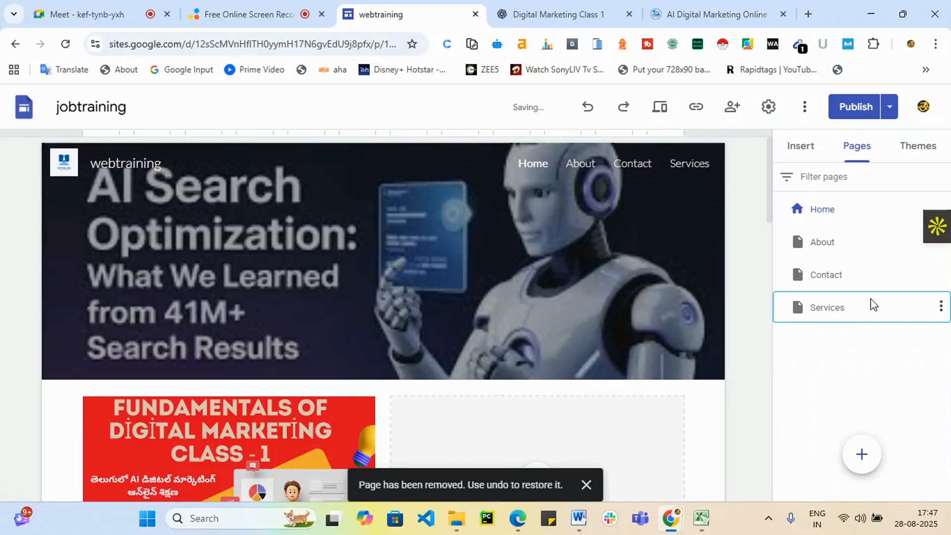
# Recreate DM and Web as subpages under Services and review changes before publishing.
pyautogui.click(941, 307)
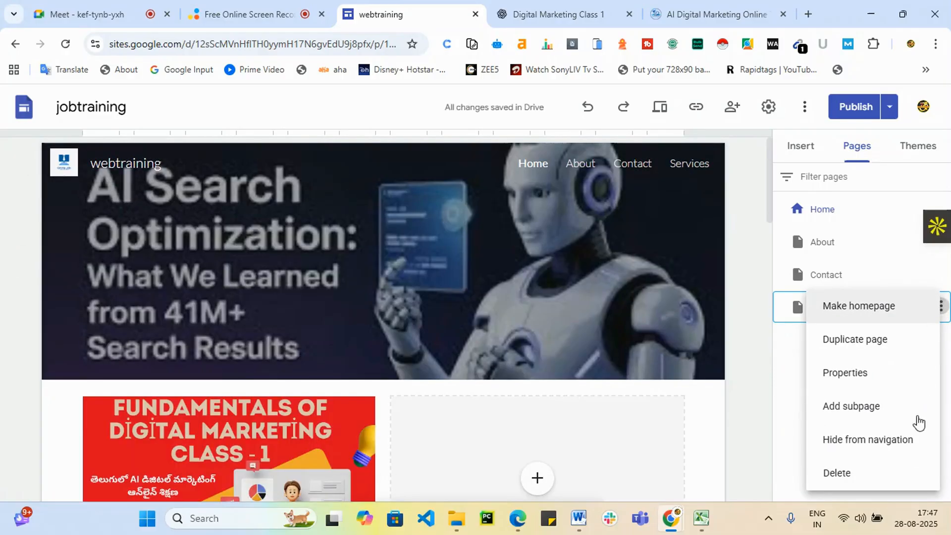
pyautogui.click(868, 410)
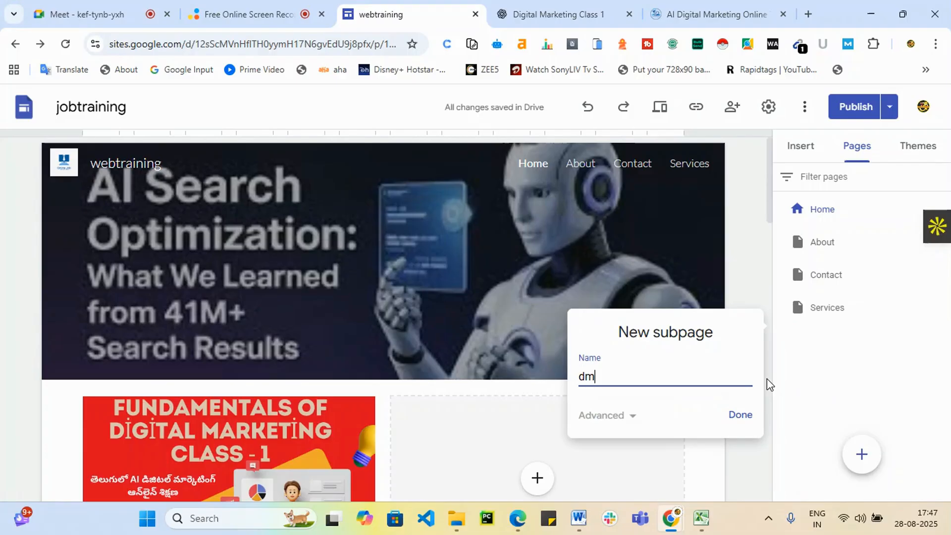
pyautogui.write('DM')
pyautogui.click(732, 417)
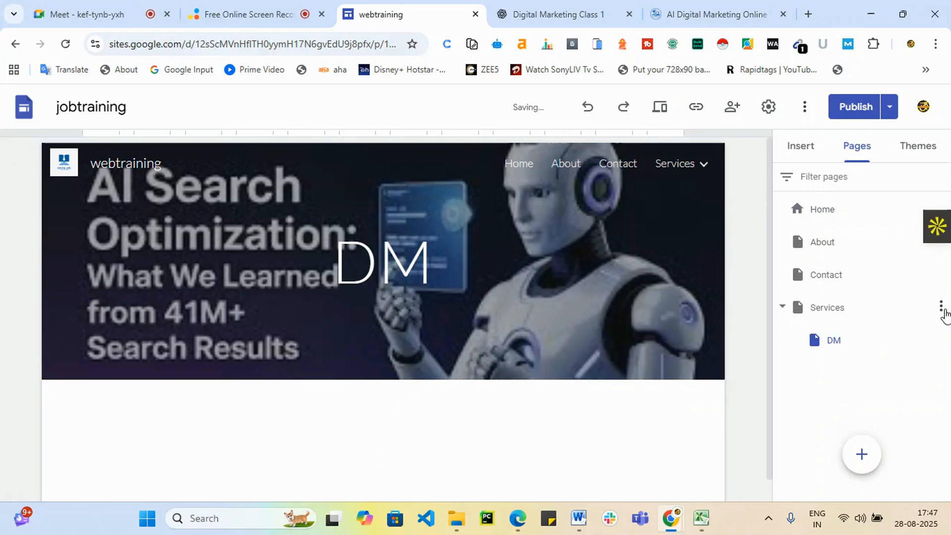
pyautogui.click(940, 307)
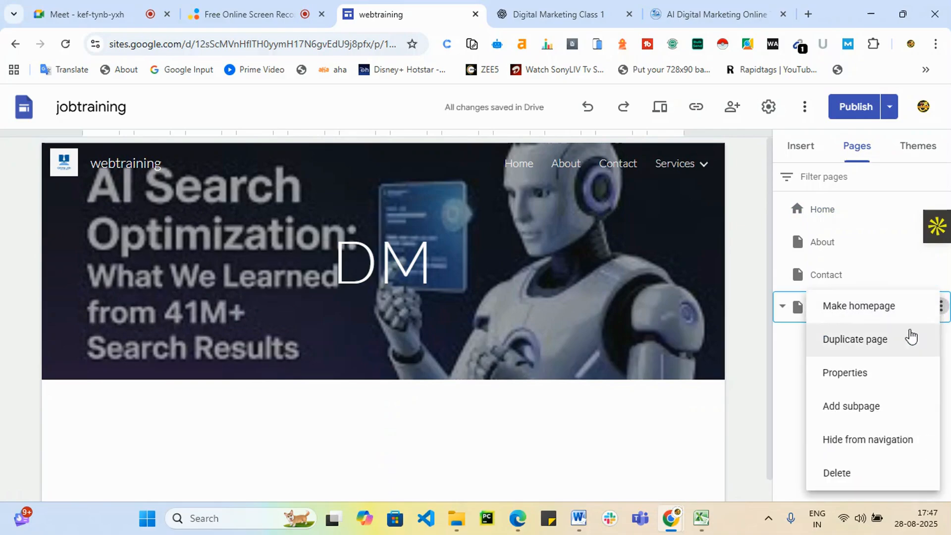
pyautogui.click(854, 409)
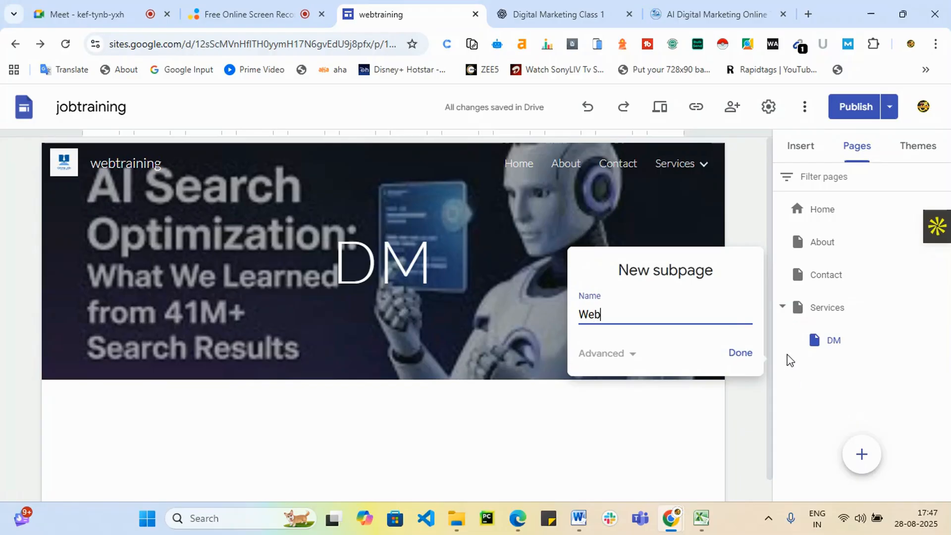
pyautogui.click(740, 353)
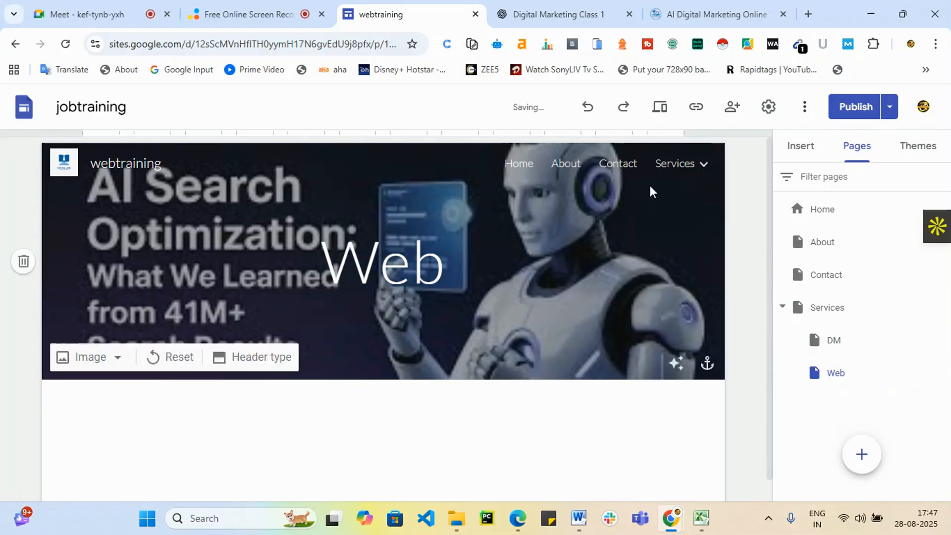
pyautogui.moveTo(698, 165)
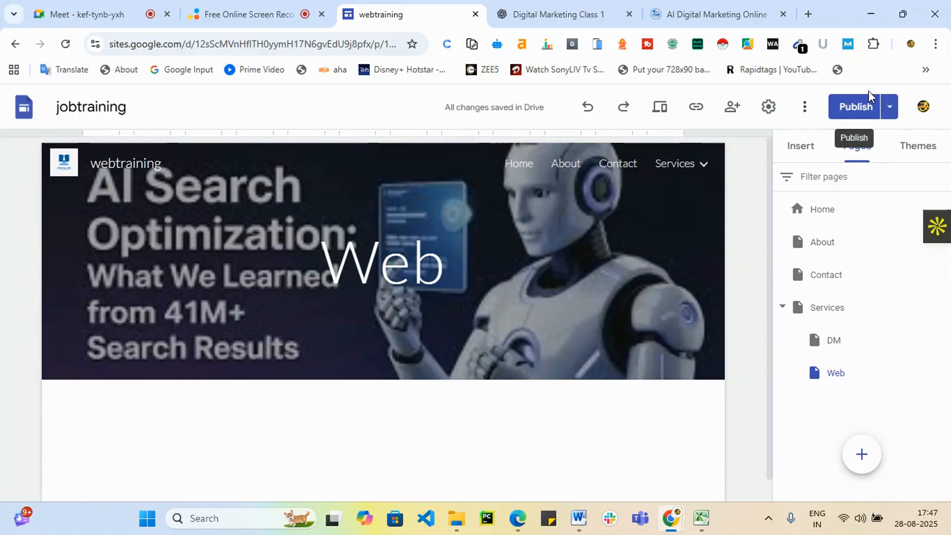
pyautogui.click(855, 106)
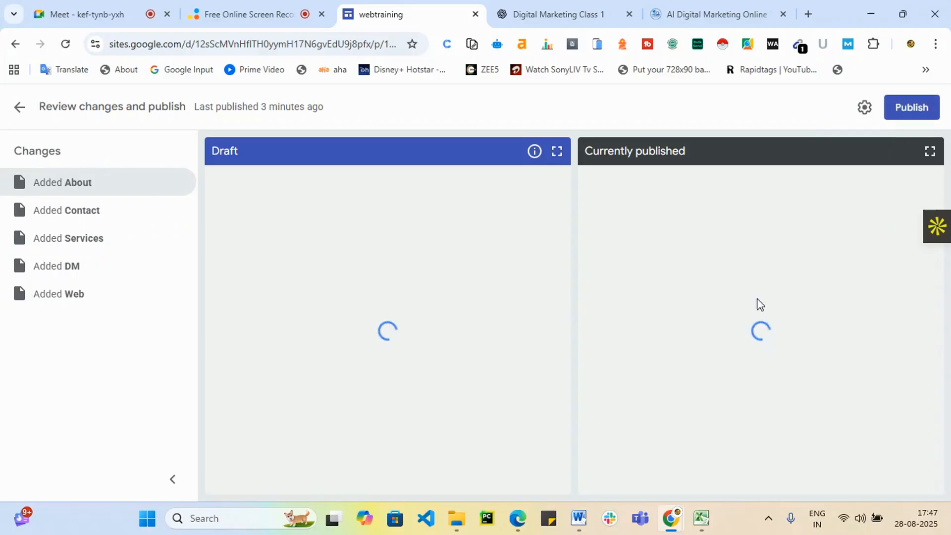
# Publish the site with the new About, Contact, Services, DM and Web pages.
pyautogui.click(914, 106)
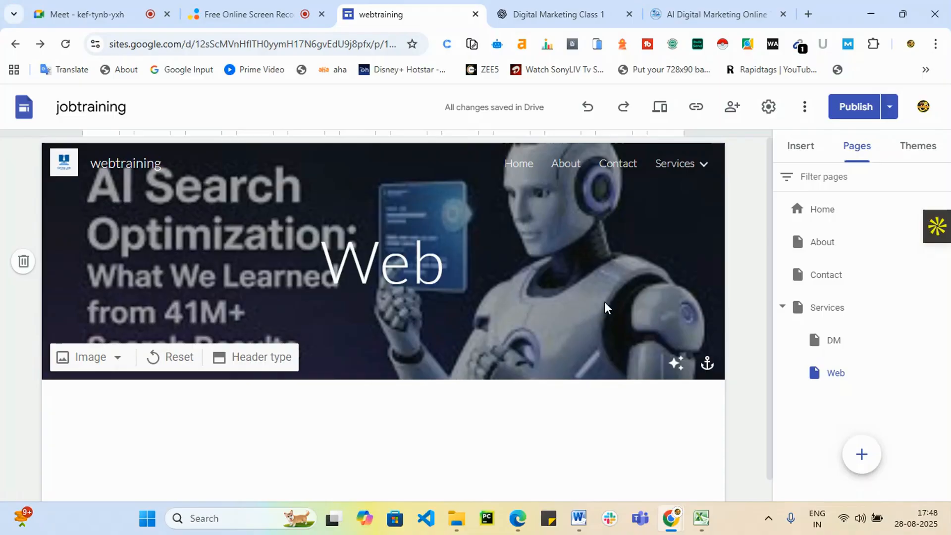
# Remove the header titles from the Web, About and Contact pages.
pyautogui.click(449, 265)
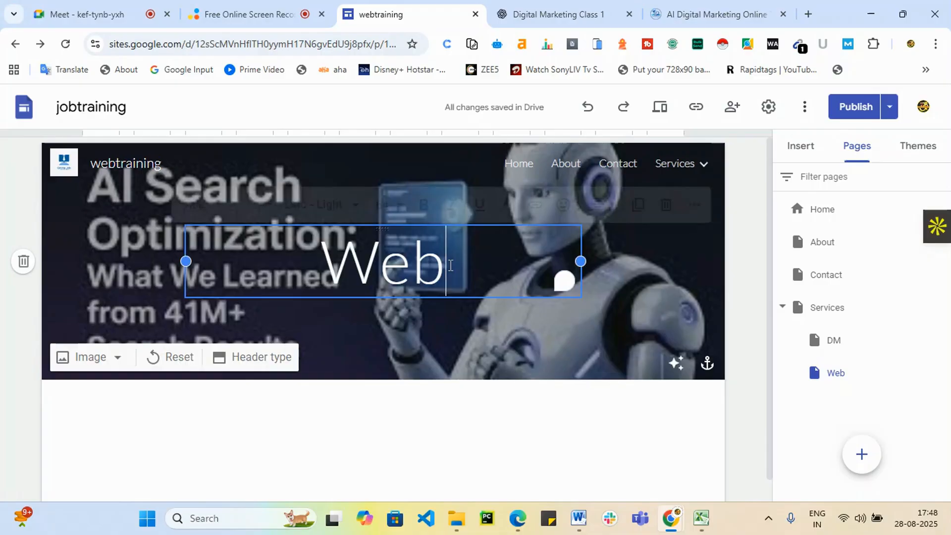
pyautogui.click(667, 204)
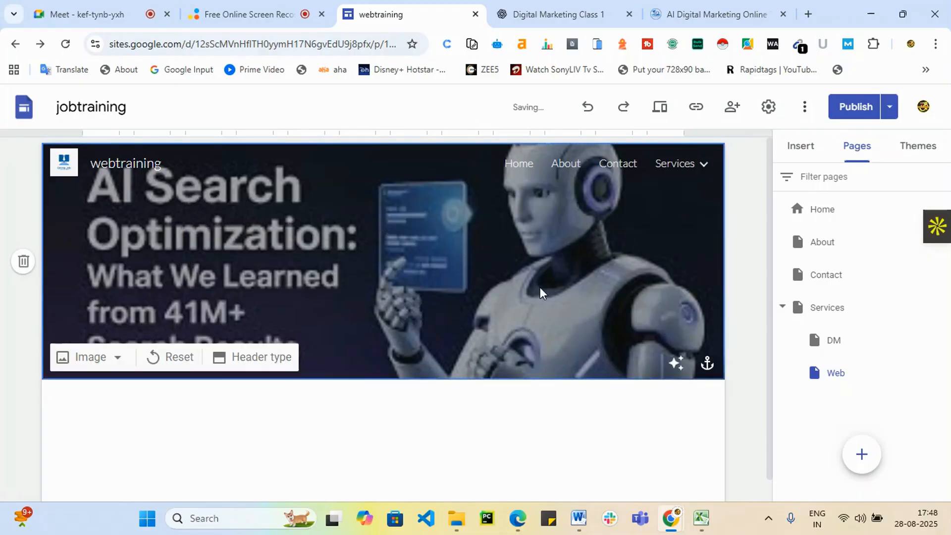
pyautogui.moveTo(713, 155)
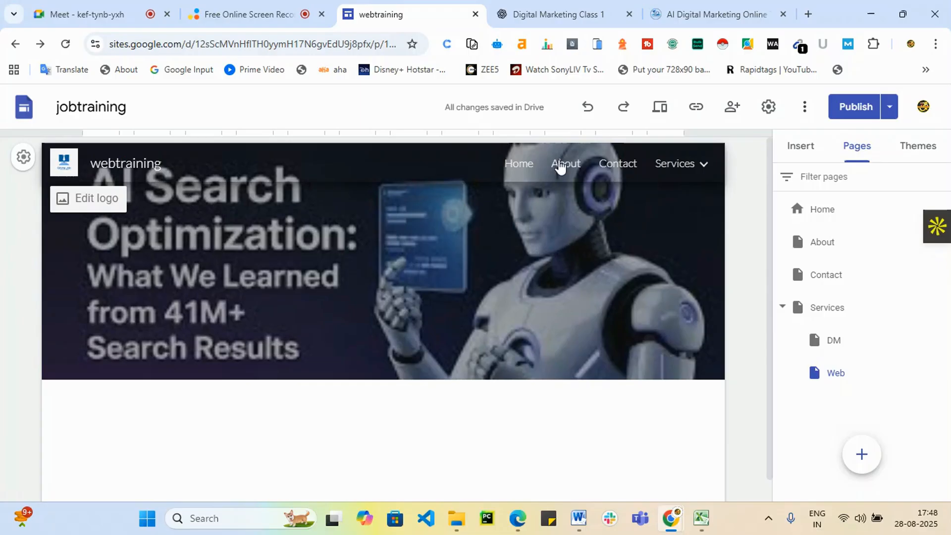
pyautogui.click(565, 163)
pyautogui.scroll(-1, 319, 363)
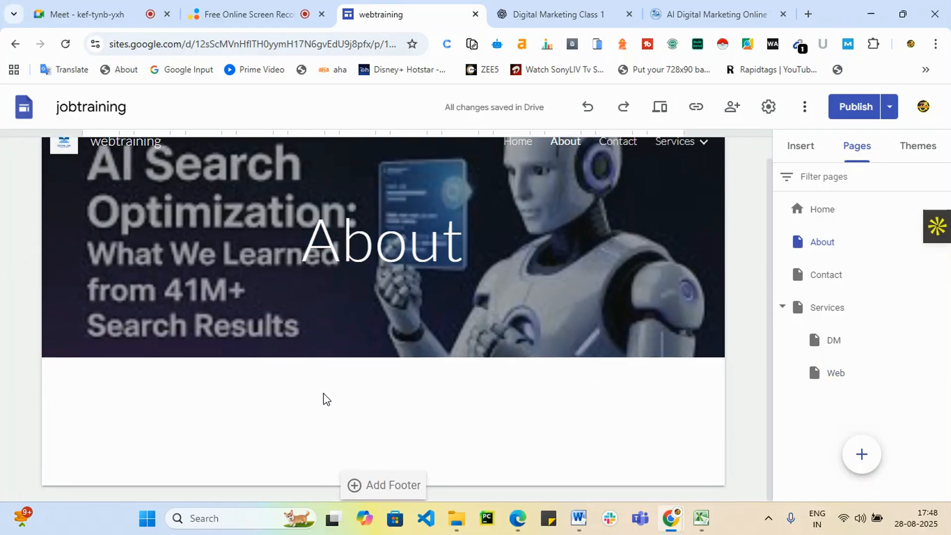
pyautogui.click(410, 209)
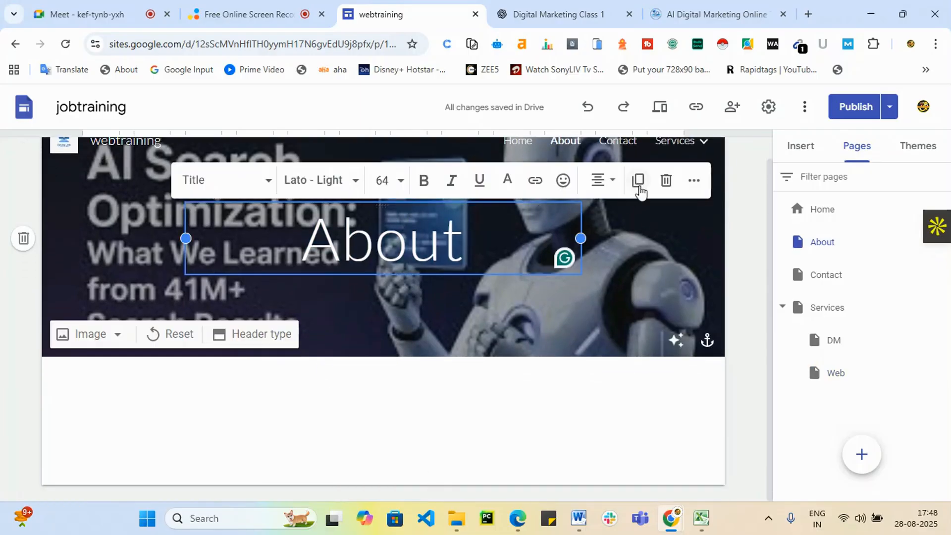
pyautogui.click(665, 181)
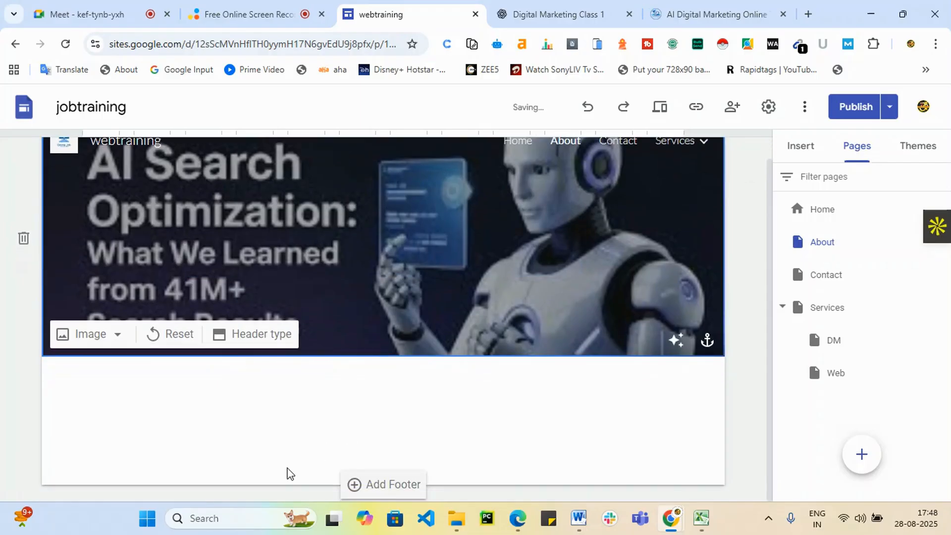
pyautogui.scroll(1, 704, 129)
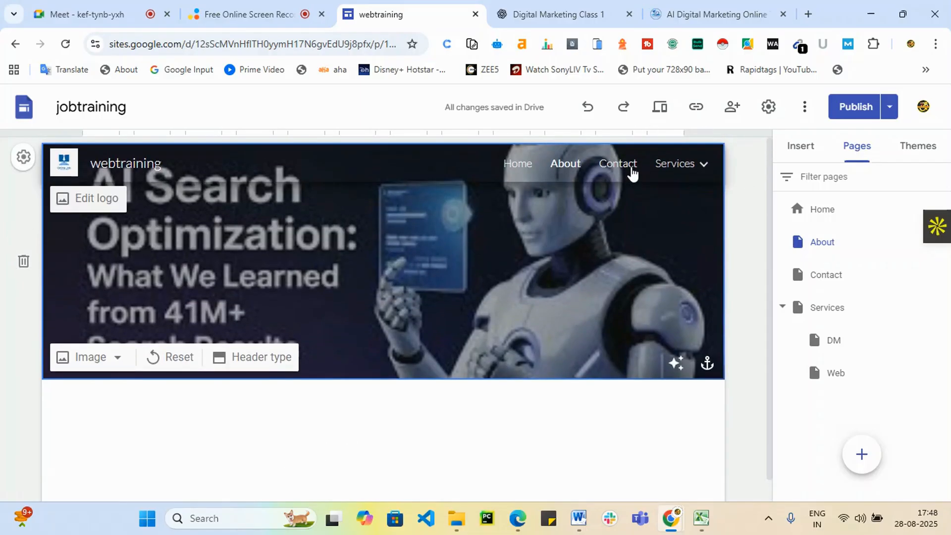
pyautogui.click(618, 164)
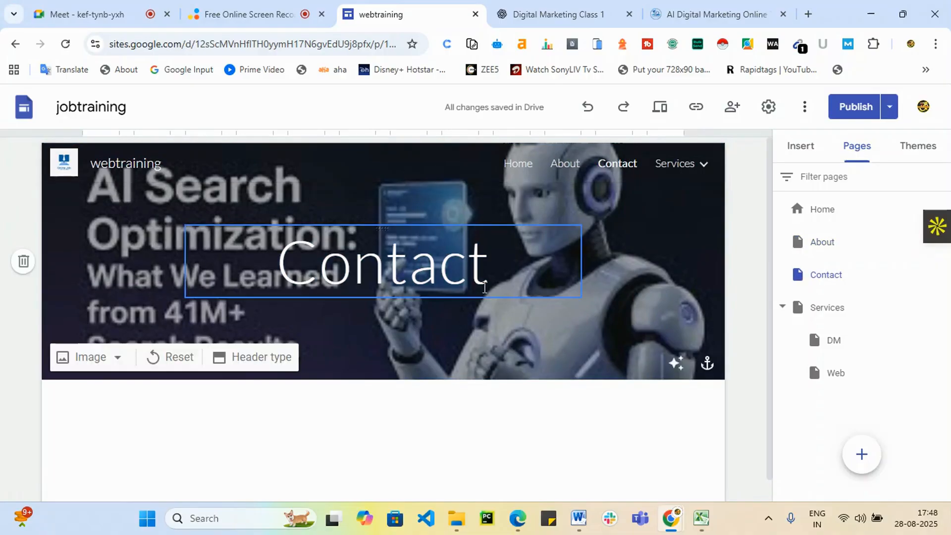
pyautogui.click(450, 289)
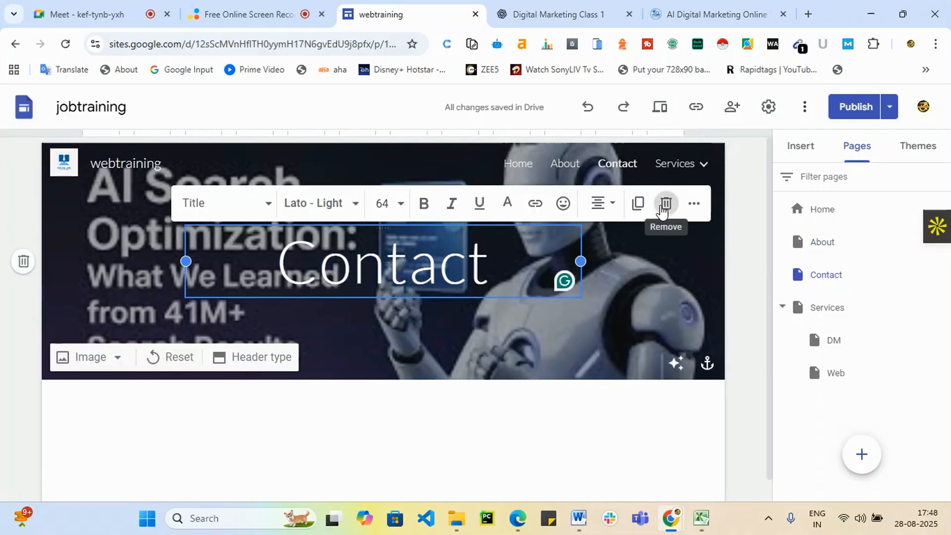
pyautogui.click(665, 203)
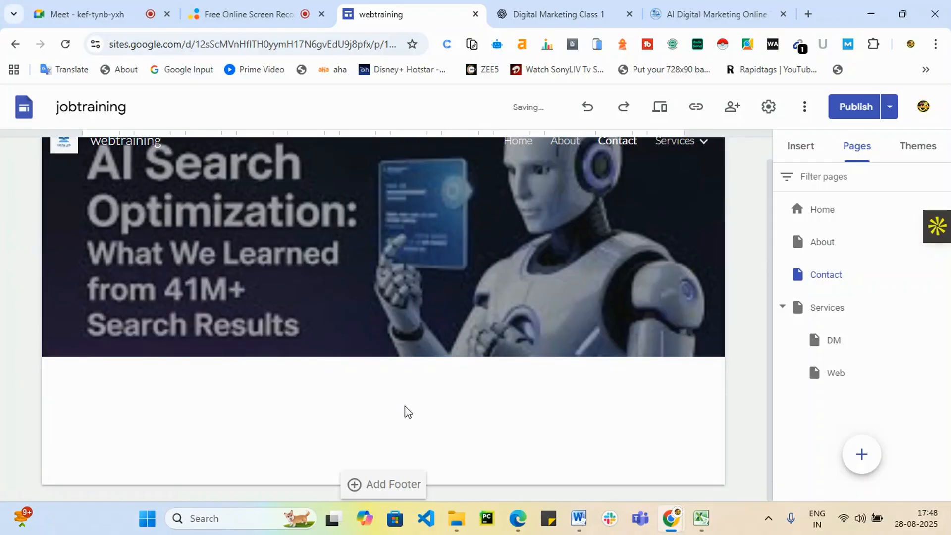
# Insert a two-column image-and-text content block on the Contact page.
pyautogui.click(799, 148)
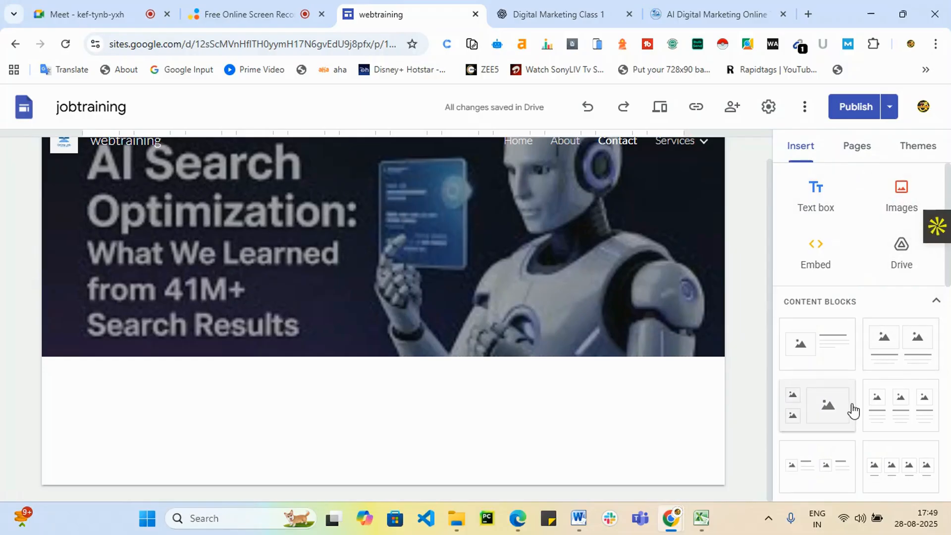
pyautogui.scroll(-3, 854, 408)
pyautogui.scroll(2, 863, 396)
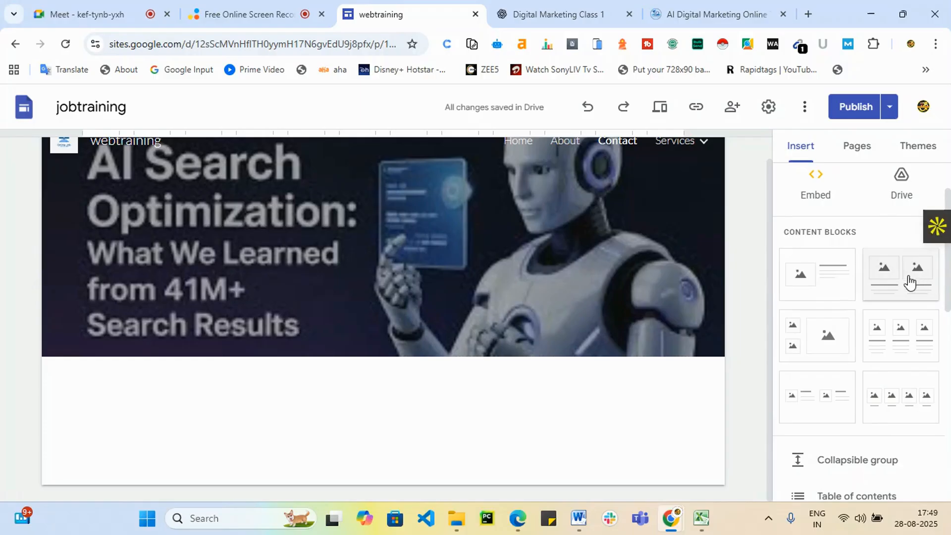
pyautogui.click(885, 291)
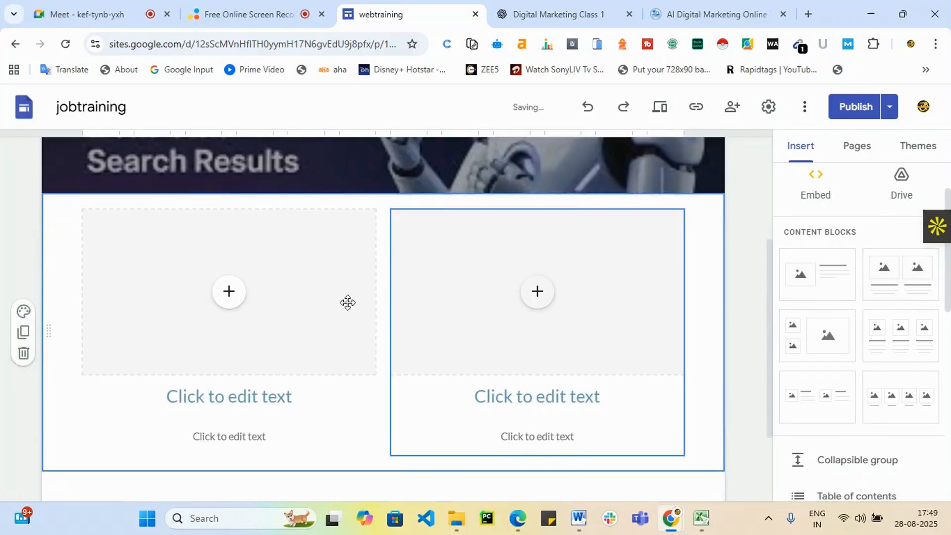
# Insert a map of Hyderabad, Telangana, India into the block's left column.
pyautogui.click(229, 292)
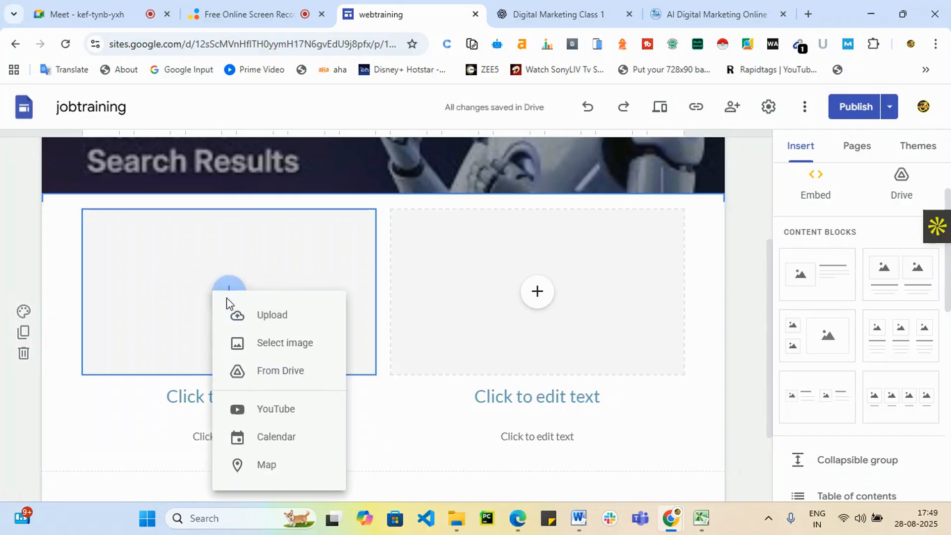
pyautogui.click(278, 465)
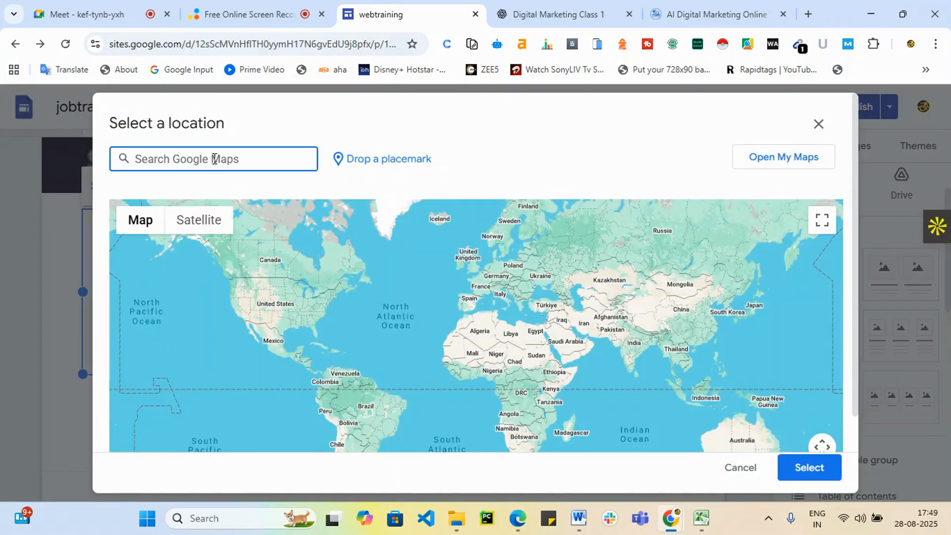
pyautogui.write('hyde')
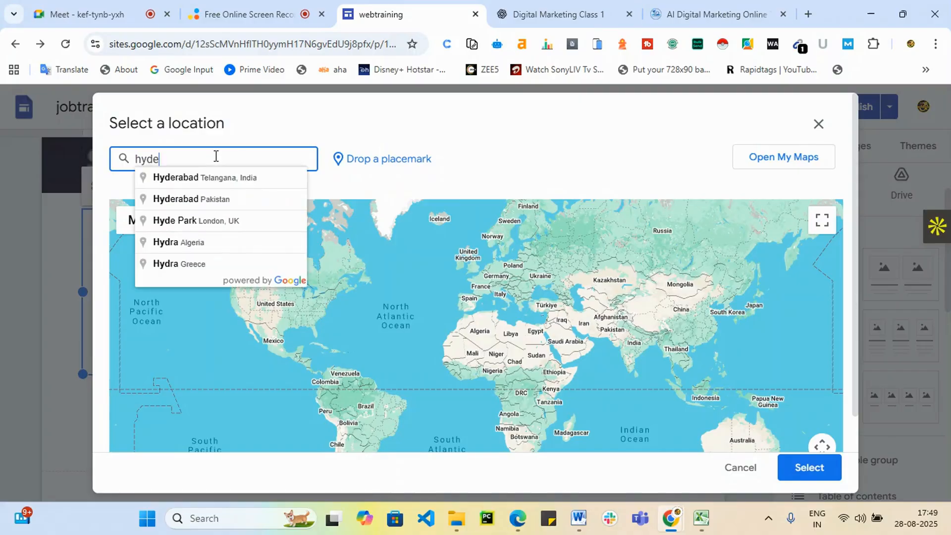
pyautogui.write('rabad')
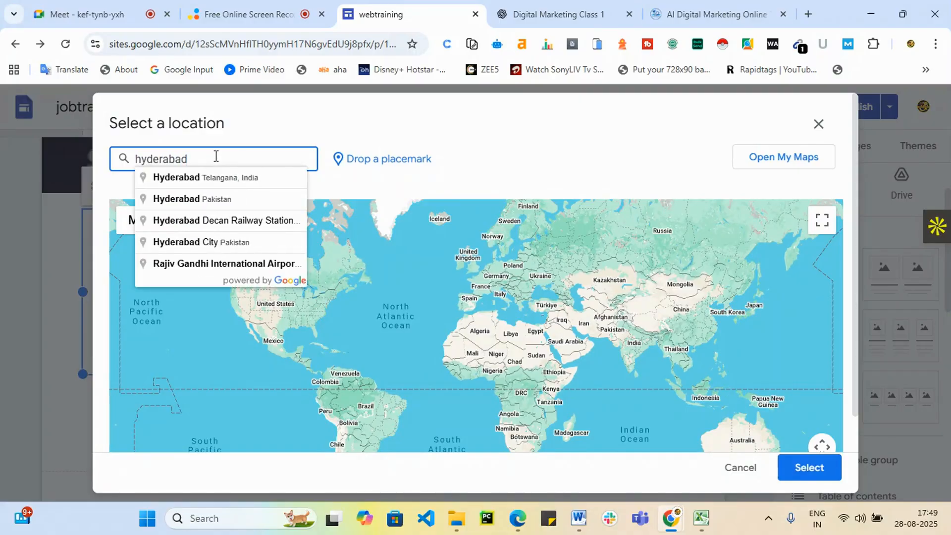
pyautogui.click(211, 186)
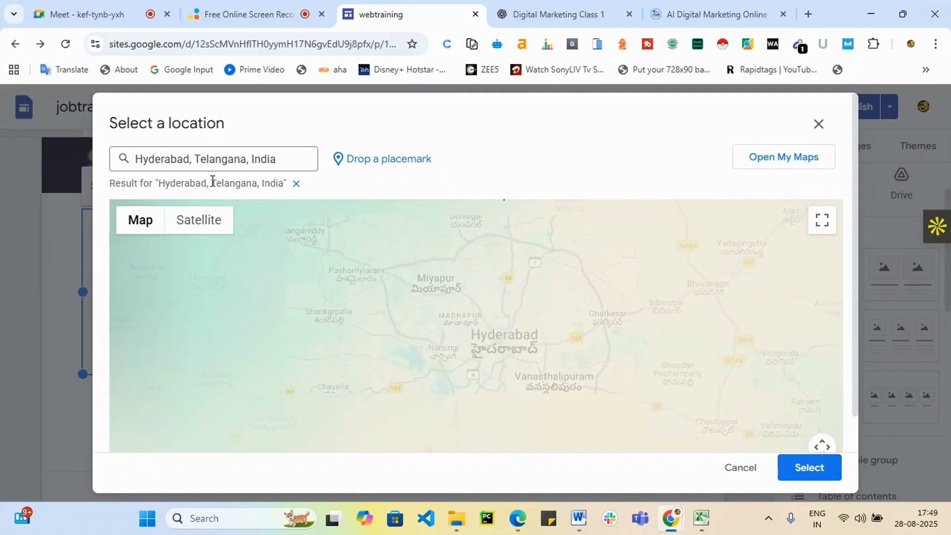
pyautogui.click(798, 476)
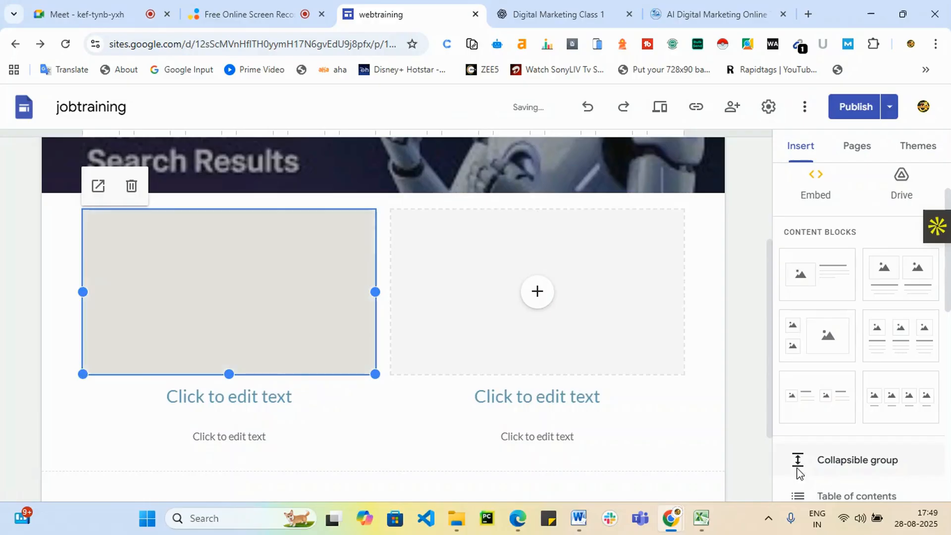
pyautogui.click(552, 338)
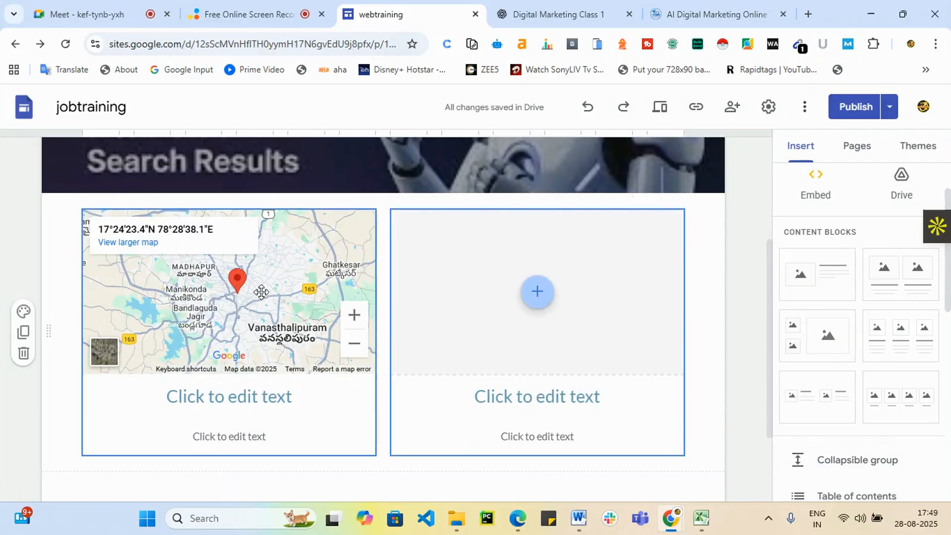
# Insert the digital marketing course YouTube video into the column beside the map.
pyautogui.click(535, 293)
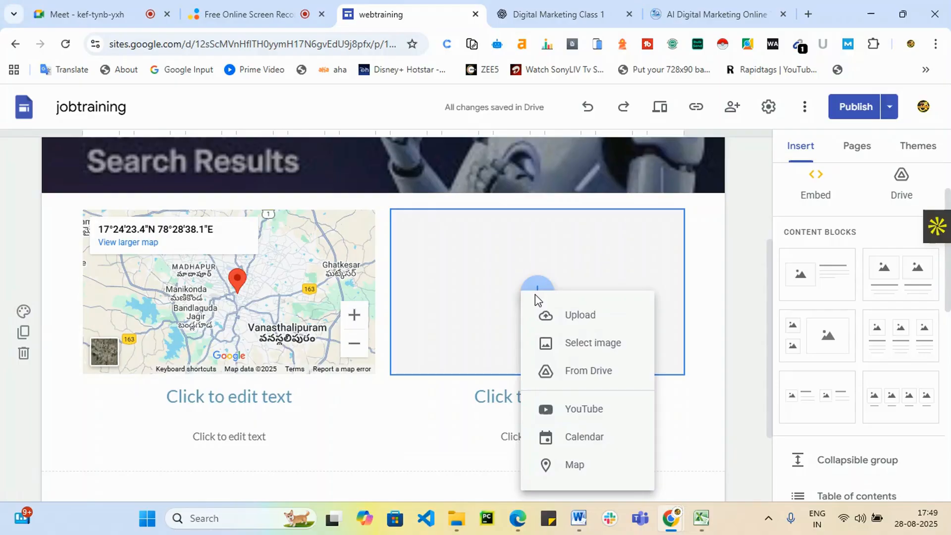
pyautogui.click(598, 415)
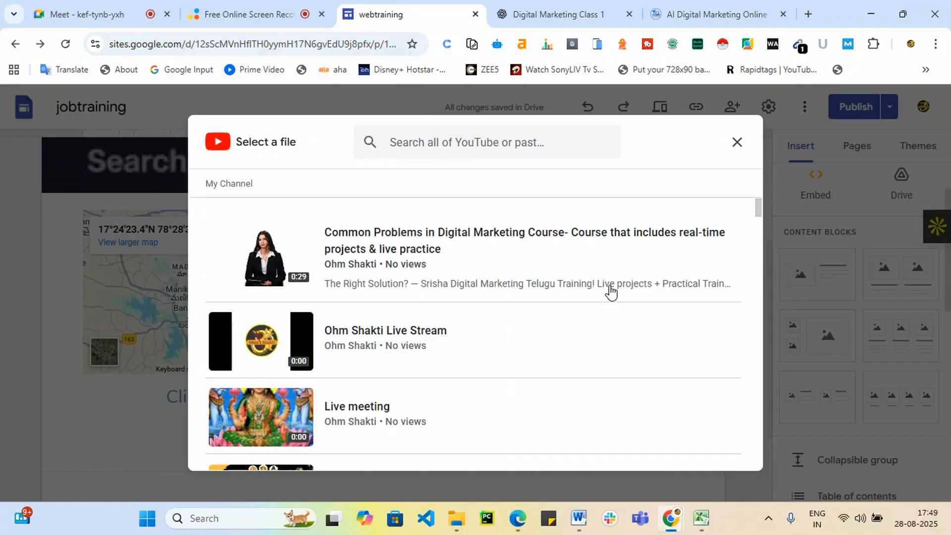
pyautogui.click(584, 243)
pyautogui.click(721, 454)
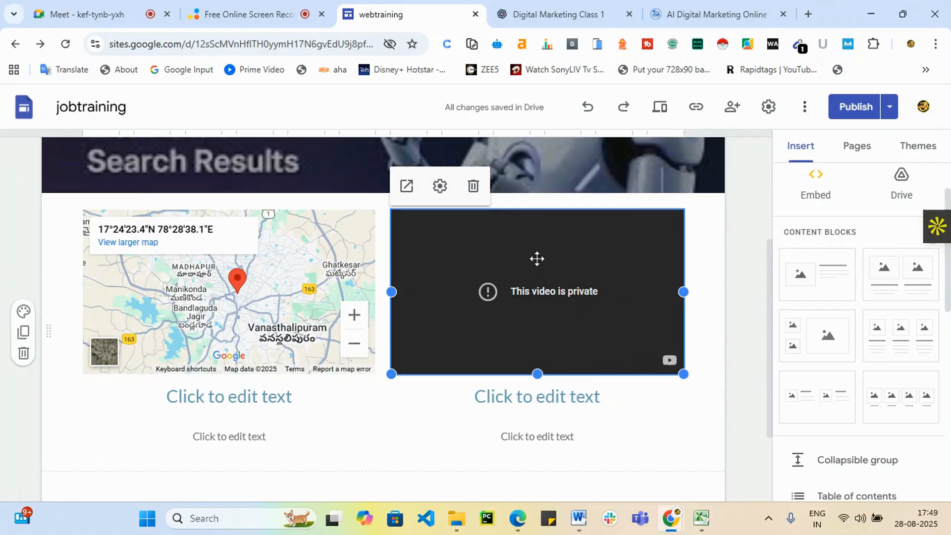
# Delete the private video embed, leaving only the heading and text placeholders.
pyautogui.click(473, 185)
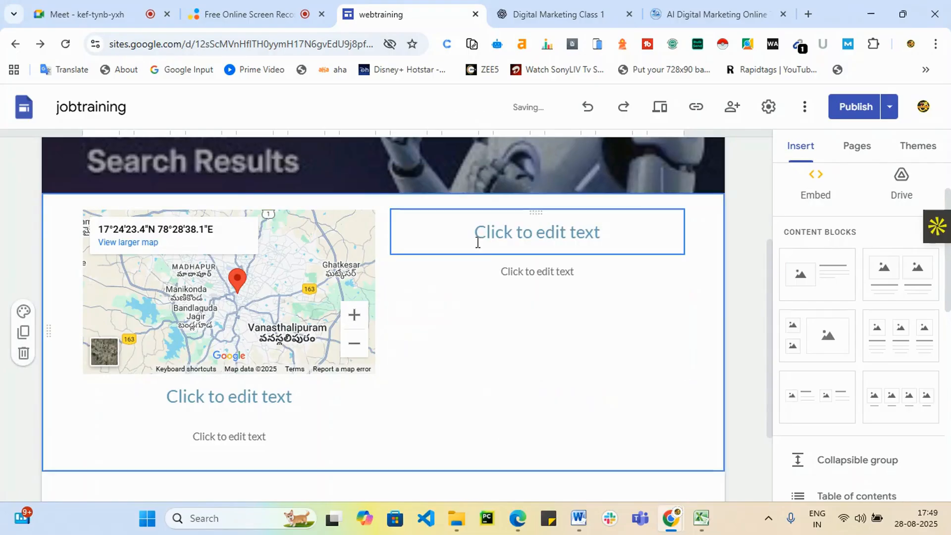
pyautogui.click(535, 236)
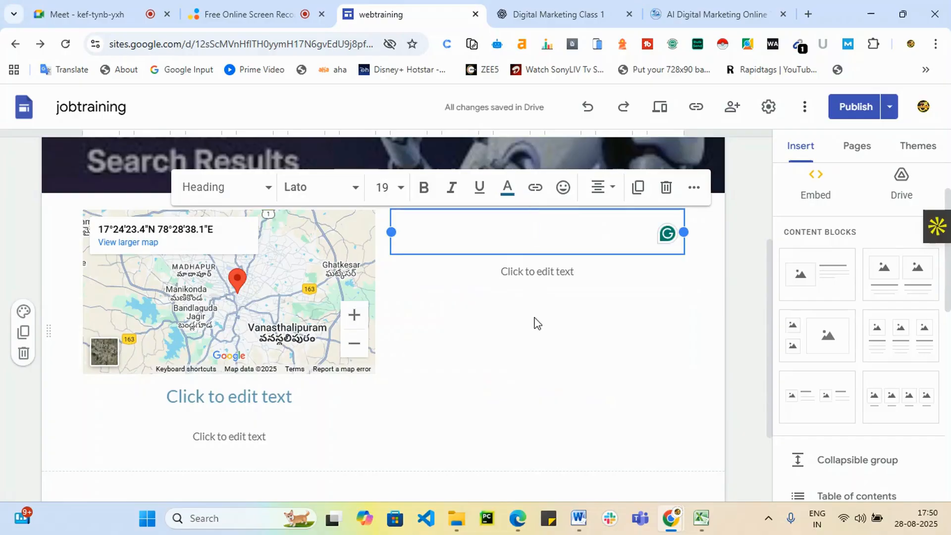
pyautogui.scroll(-2, 495, 325)
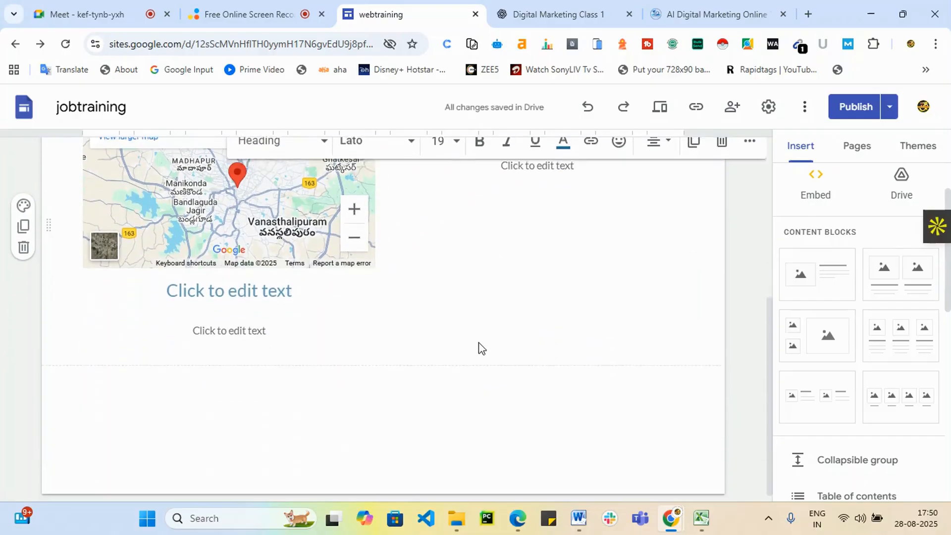
pyautogui.click(390, 421)
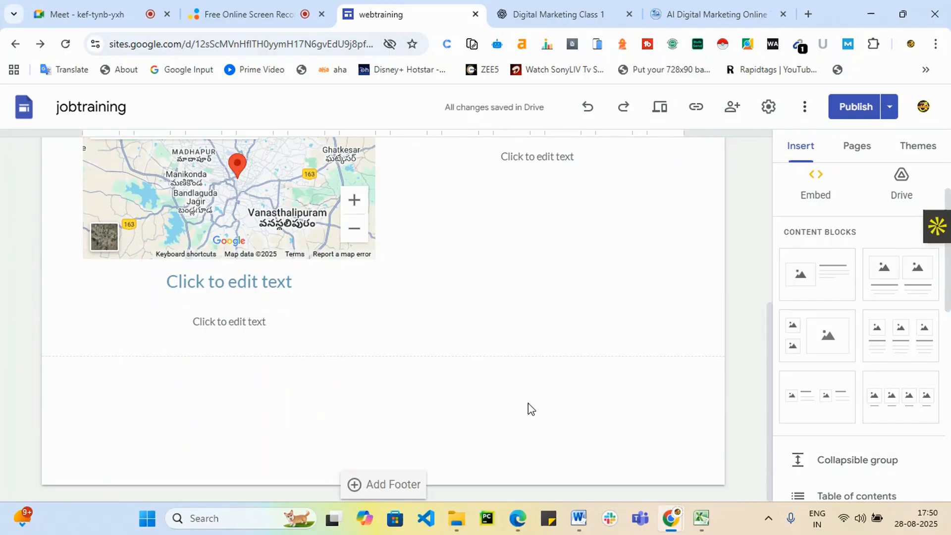
pyautogui.scroll(5, 654, 409)
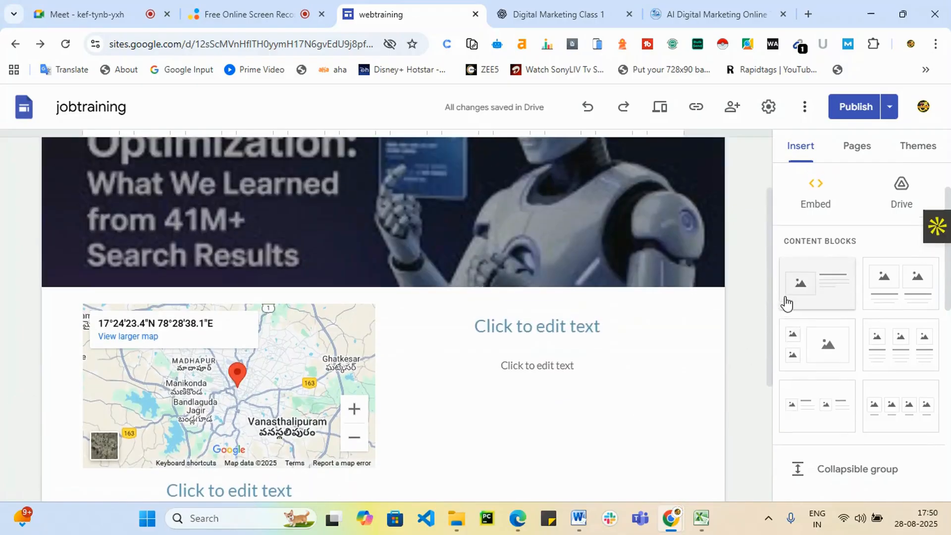
# Start an Embed code insert on the About page, then return to the ChatGPT chat.
pyautogui.scroll(2, 786, 302)
pyautogui.scroll(2, 673, 272)
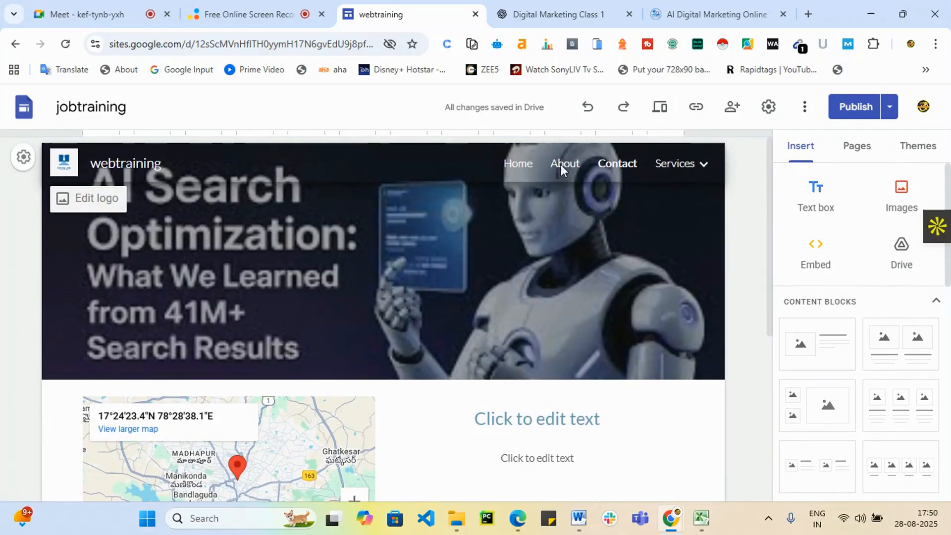
pyautogui.scroll(-1, 404, 375)
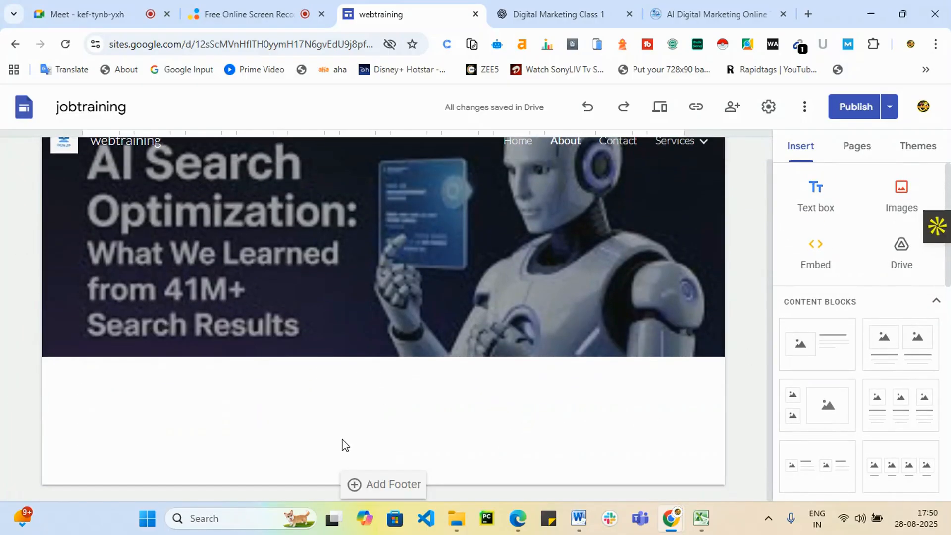
pyautogui.click(819, 261)
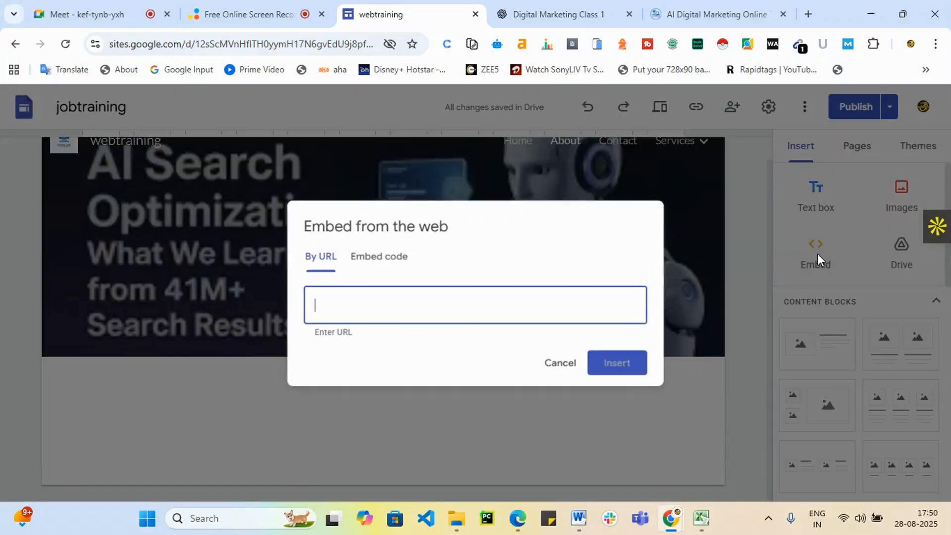
pyautogui.click(385, 260)
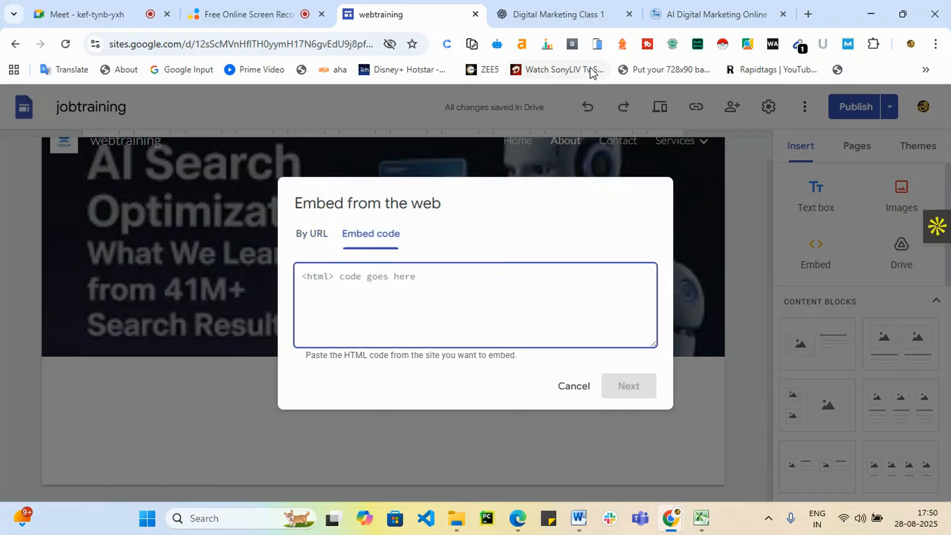
pyautogui.click(574, 9)
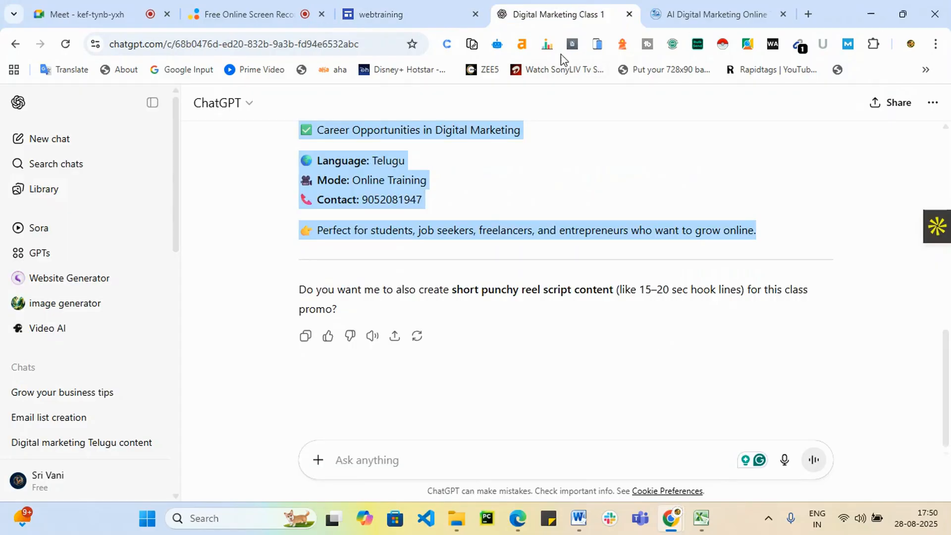
# Ask ChatGPT to "create custom HTML Code for About us page".
pyautogui.click(378, 463)
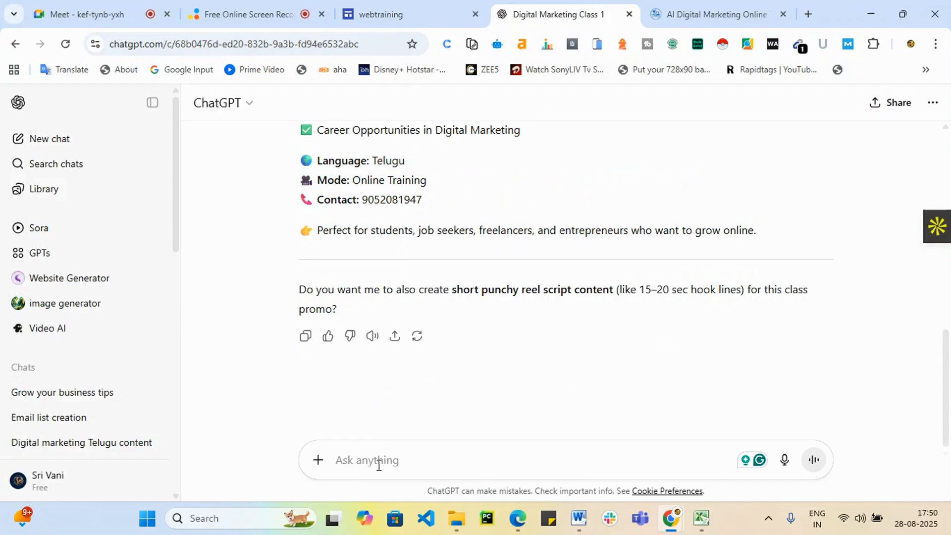
pyautogui.write('create c')
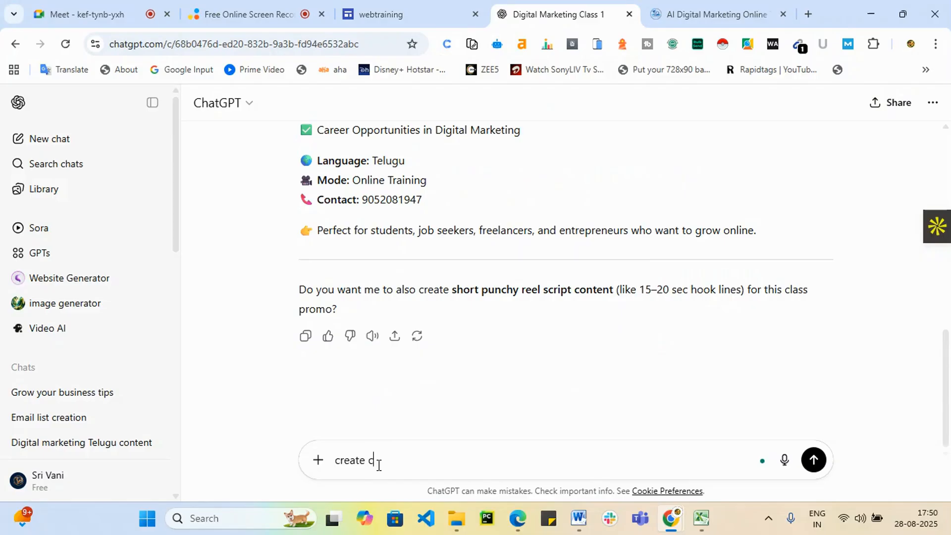
pyautogui.write('ustom HTML Cod')
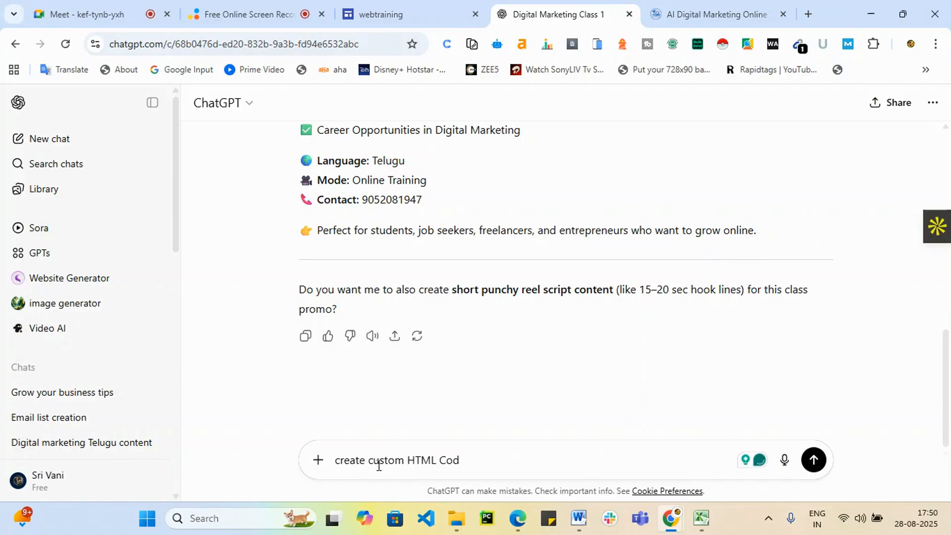
pyautogui.press('BackSpace')
pyautogui.write('de for')
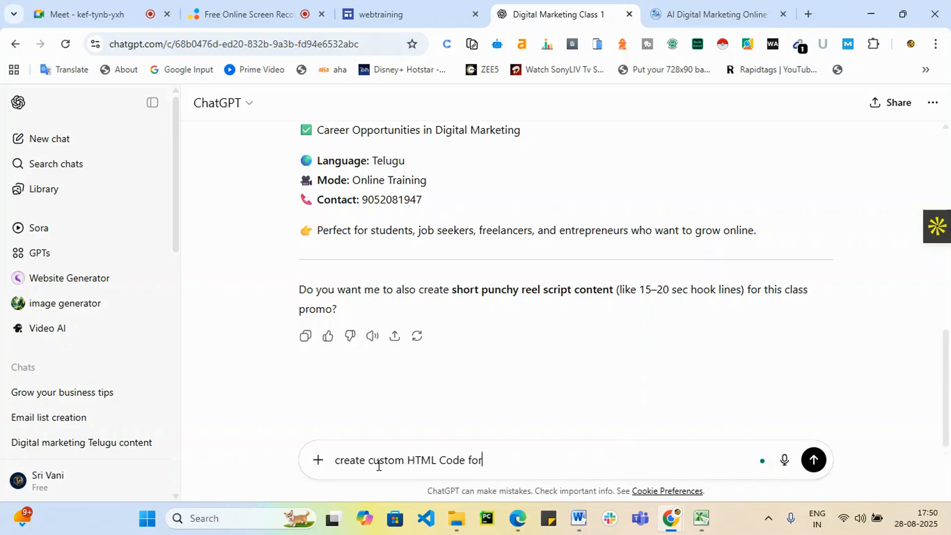
pyautogui.write(' About us page')
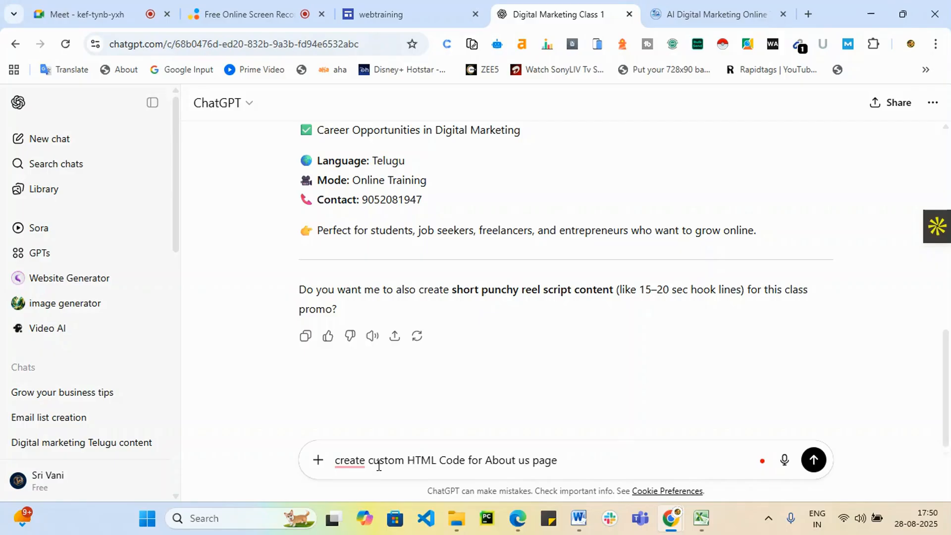
pyautogui.press('Return')
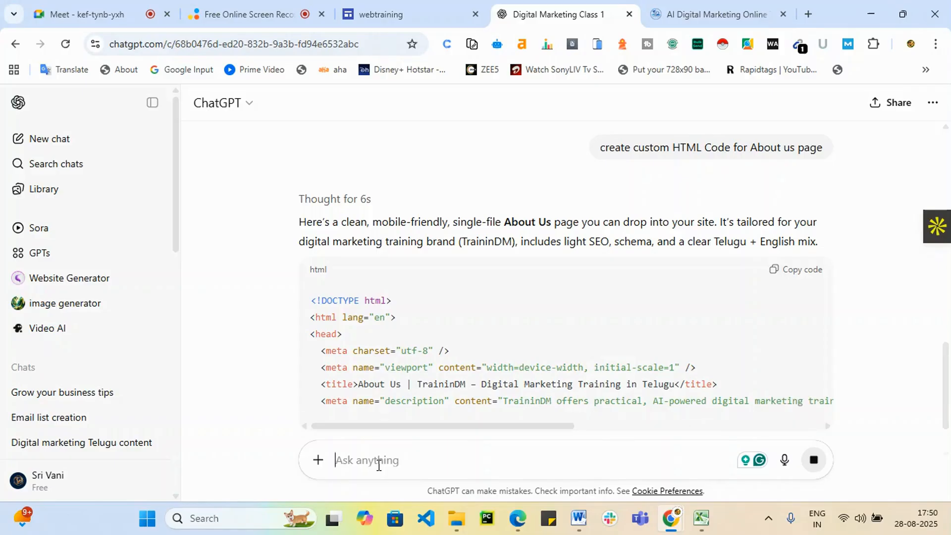
# Scroll through the streaming About Us HTML down to its Who We Are section.
pyautogui.scroll(-3, 707, 328)
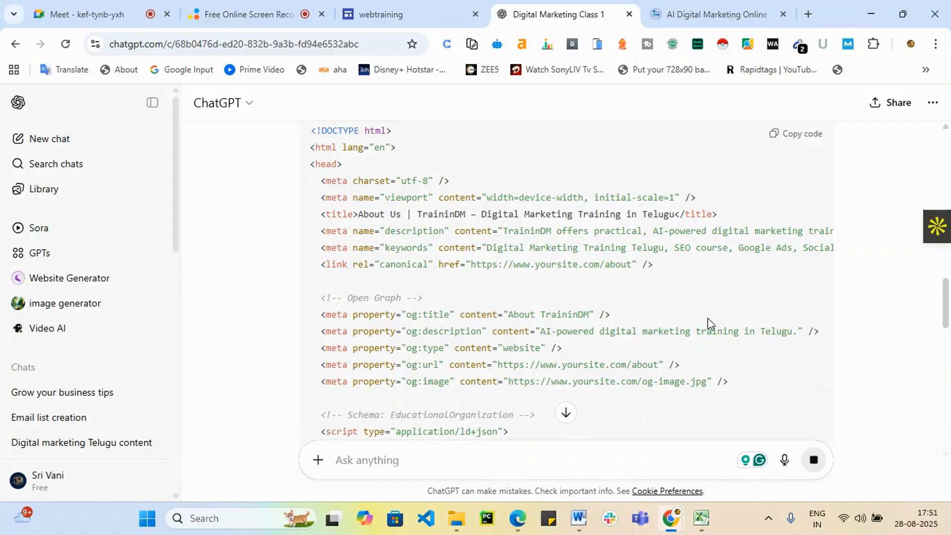
pyautogui.scroll(-10, 787, 243)
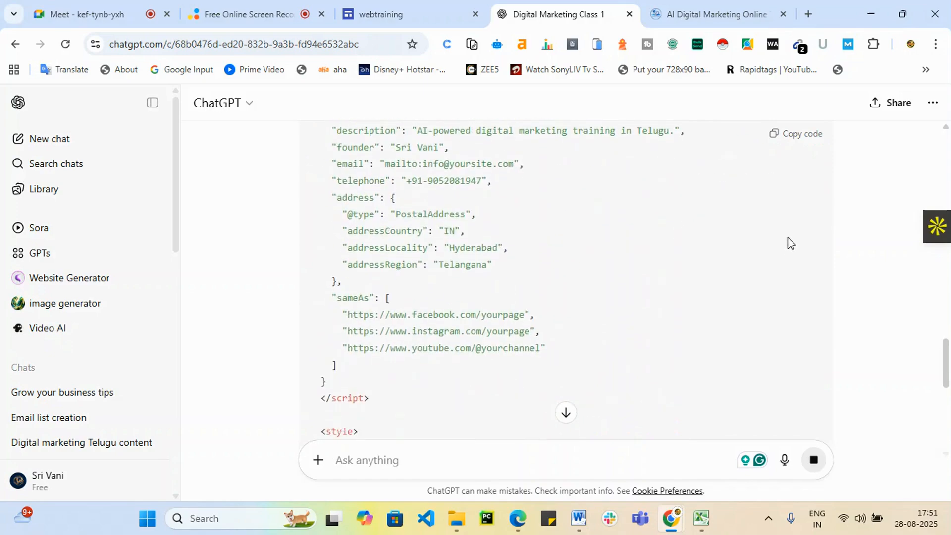
pyautogui.scroll(-10, 787, 243)
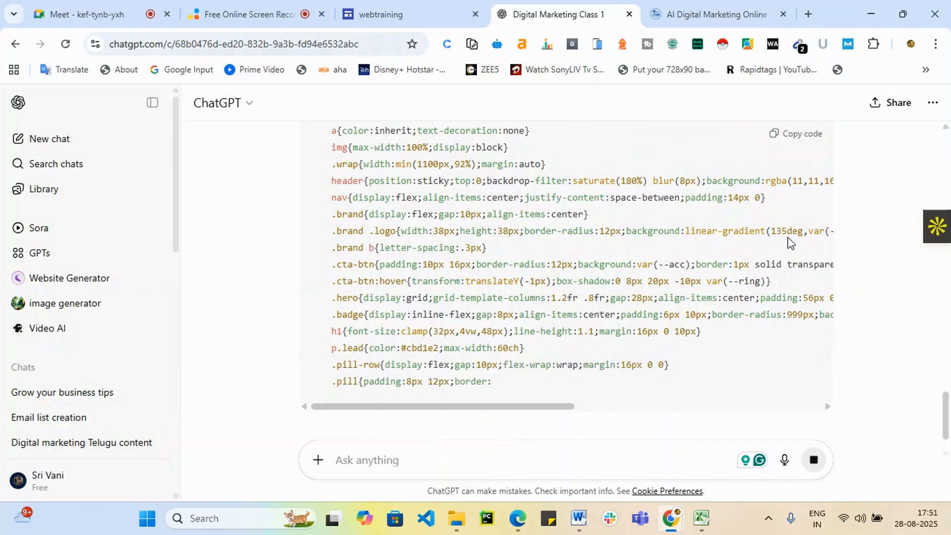
pyautogui.scroll(-1, 738, 159)
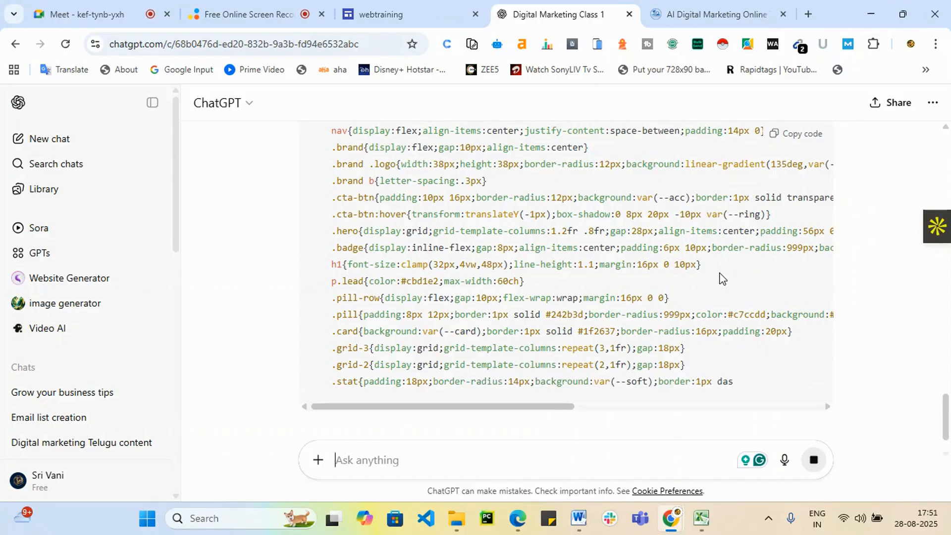
pyautogui.scroll(-1, 719, 278)
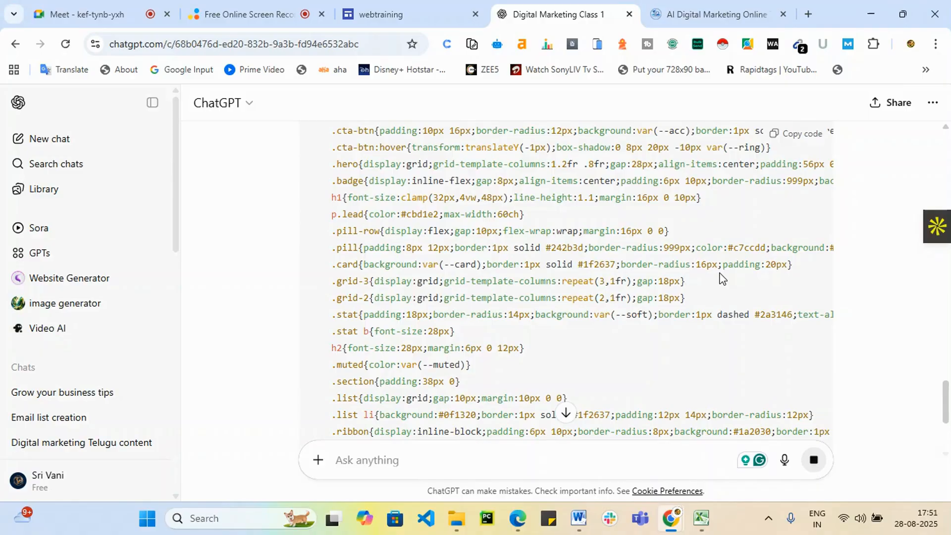
pyautogui.scroll(15, 719, 278)
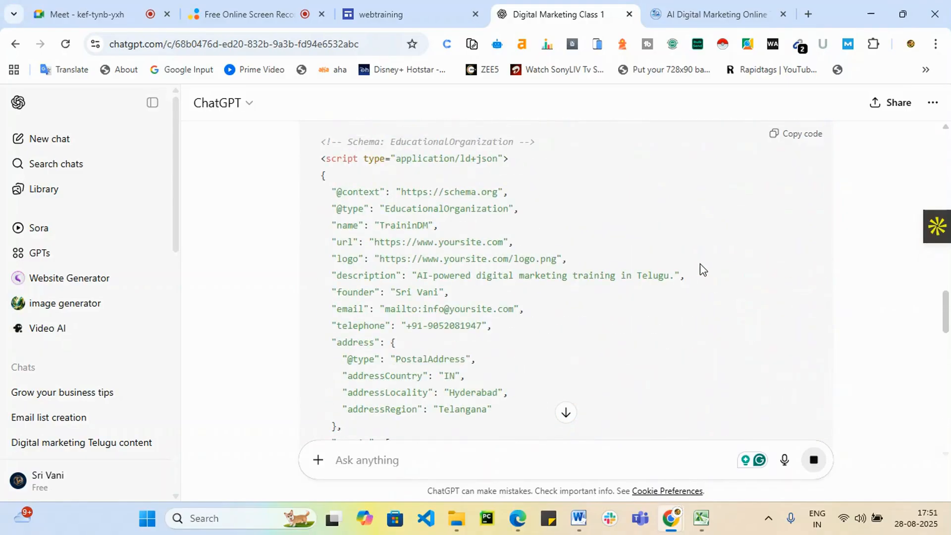
pyautogui.scroll(1, 702, 264)
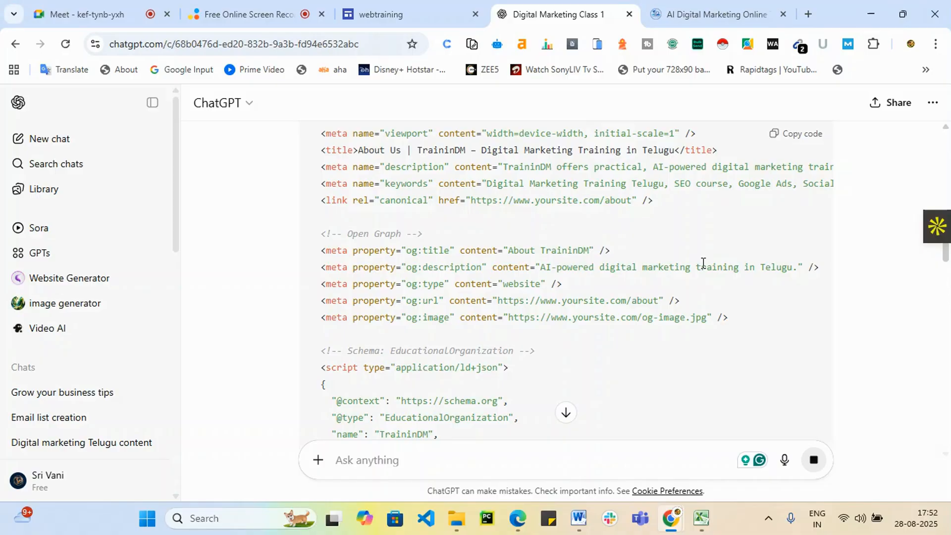
pyautogui.scroll(-20, 857, 211)
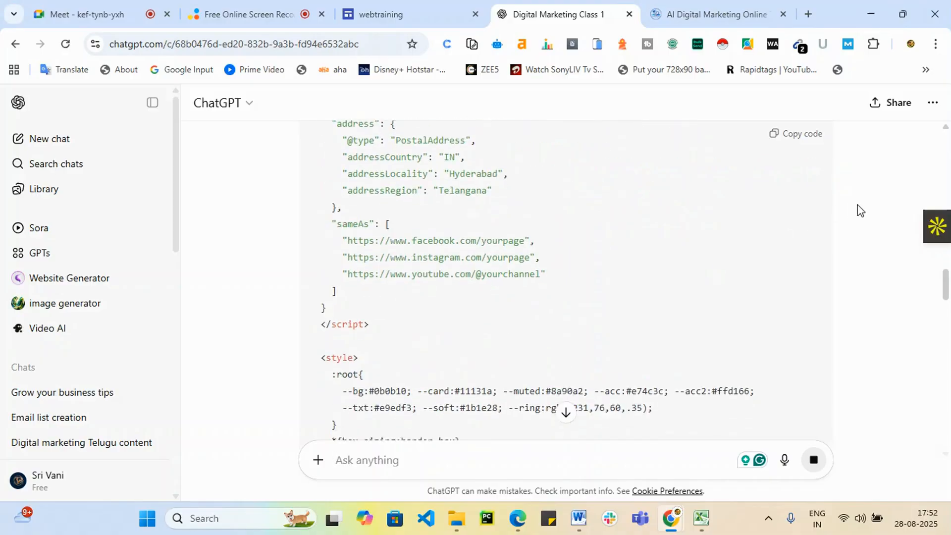
pyautogui.moveTo(948, 347); pyautogui.dragTo(949, 490)
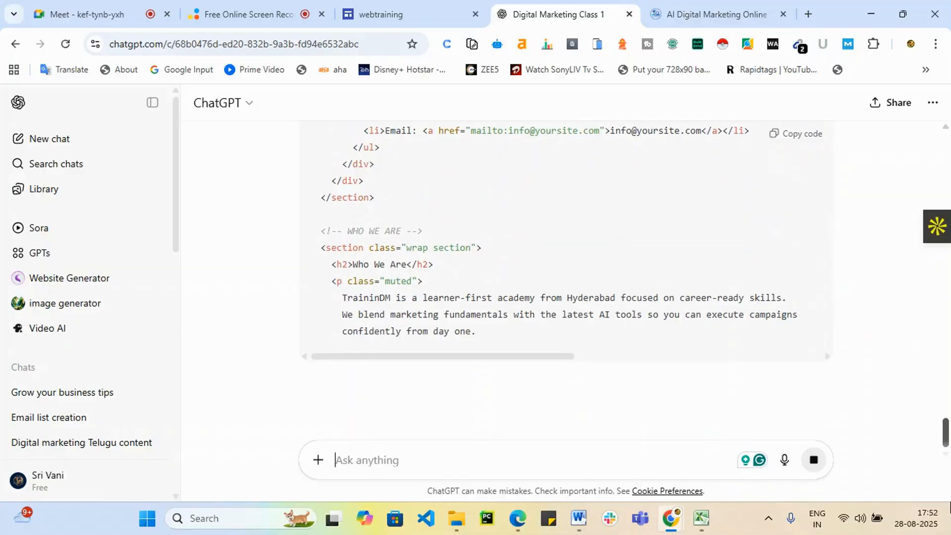
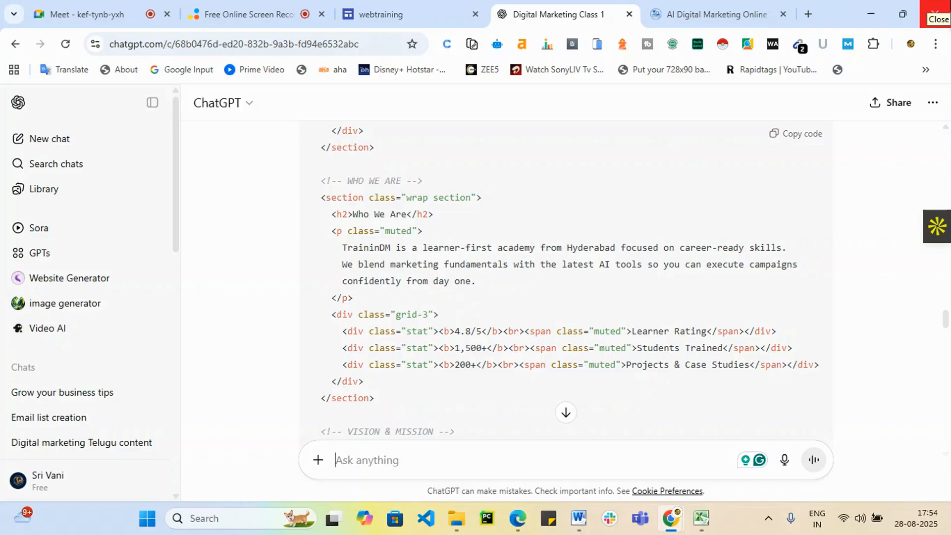
# Copy ChatGPT's complete generated HTML landing-page code and start a new browser tab.
pyautogui.scroll(-1, 683, 200)
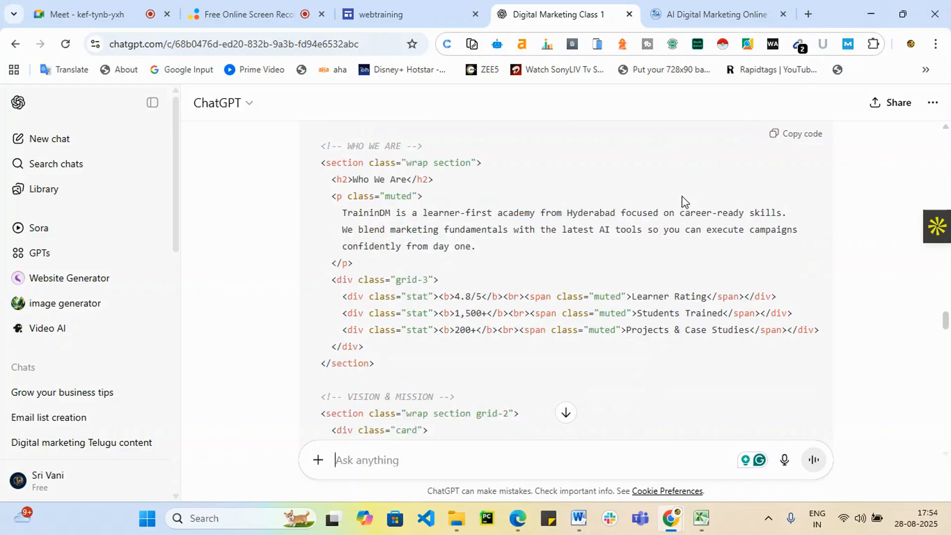
pyautogui.scroll(-15, 682, 201)
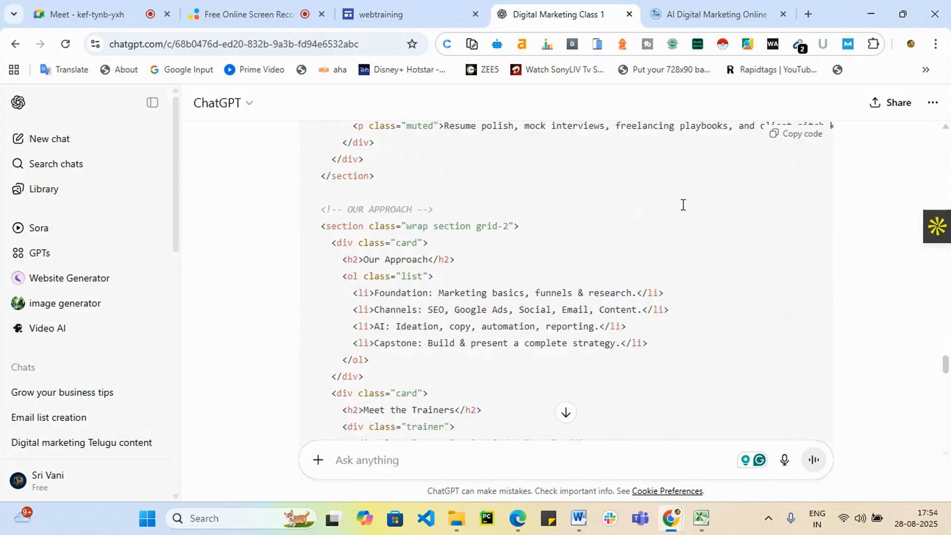
pyautogui.scroll(-20, 682, 204)
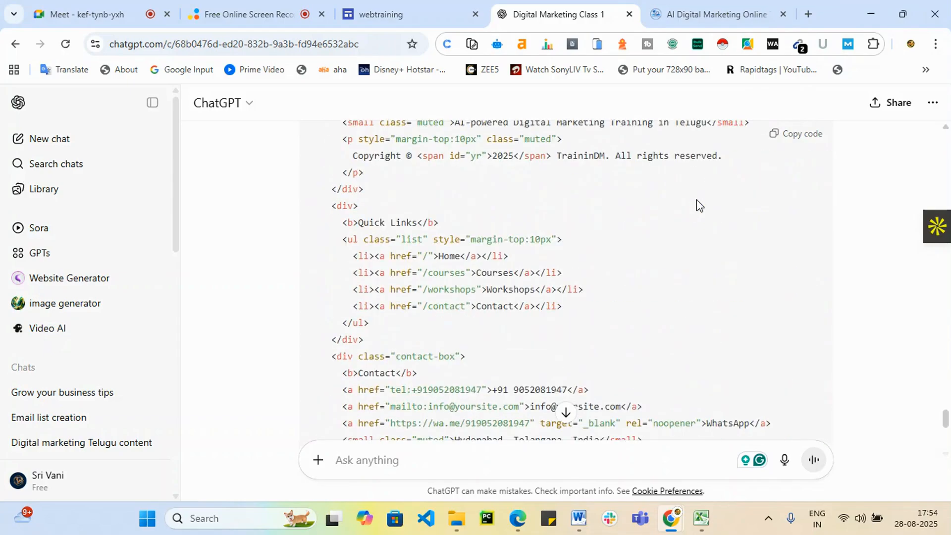
pyautogui.scroll(-12, 698, 198)
pyautogui.scroll(2, 700, 198)
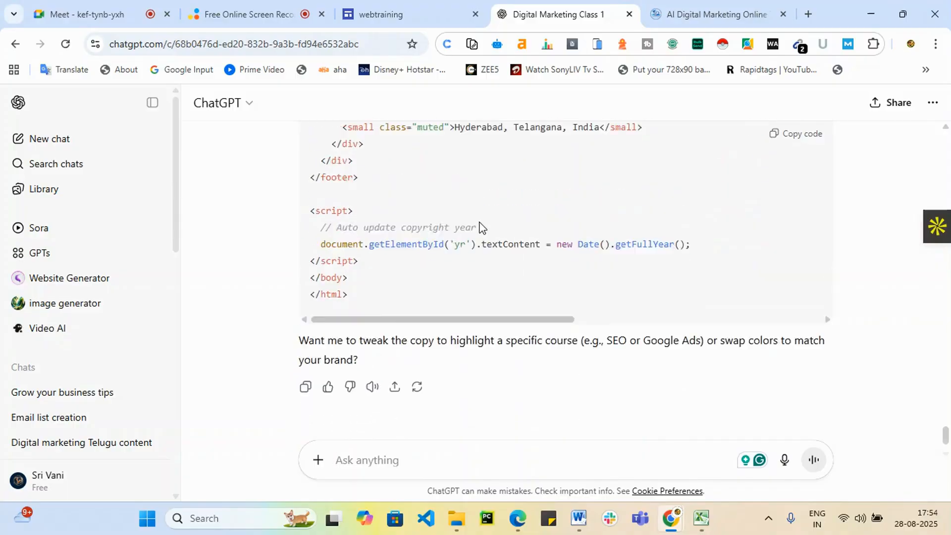
pyautogui.scroll(6, 775, 236)
pyautogui.click(798, 135)
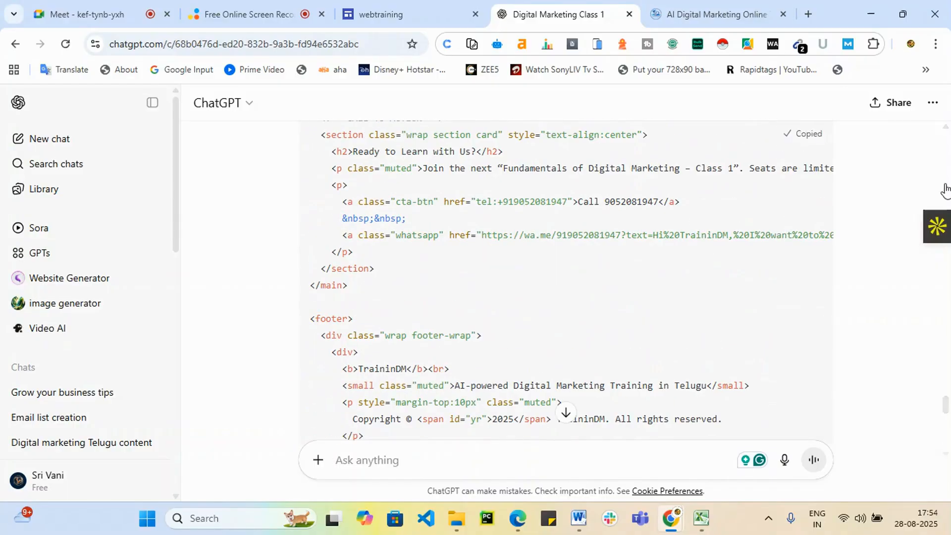
pyautogui.scroll(5, 725, 239)
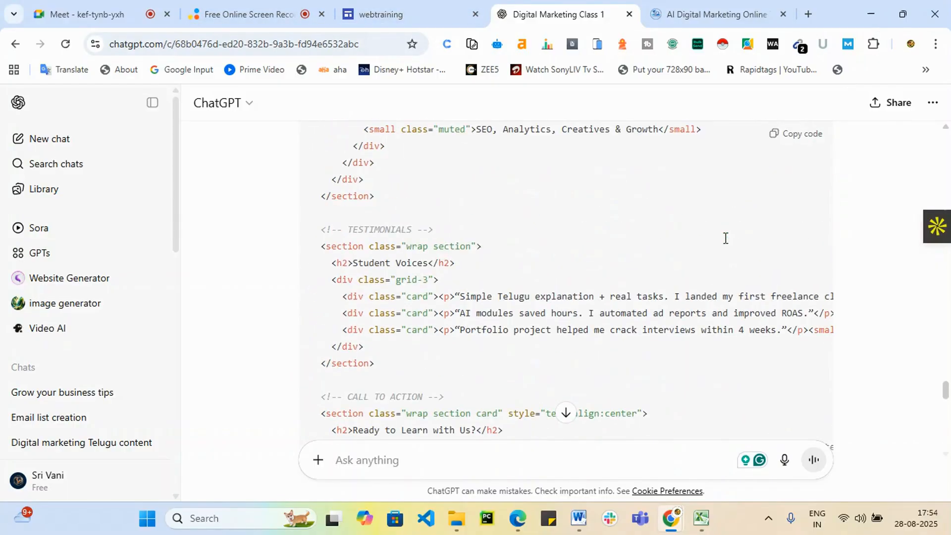
pyautogui.click(812, 9)
# Find W3Schools and open the HTML tutorial's example in the Tryit editor.
pyautogui.write('w3')
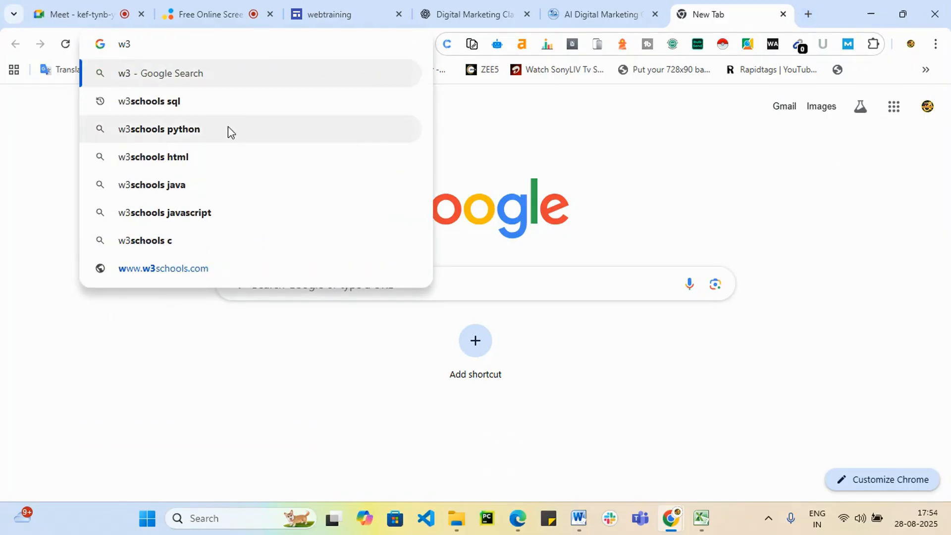
pyautogui.click(229, 108)
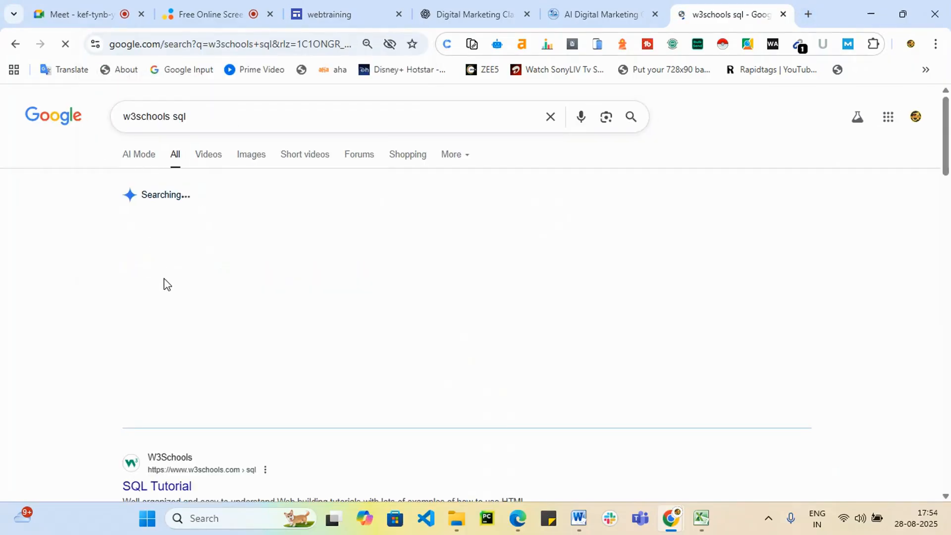
pyautogui.scroll(-4, 171, 288)
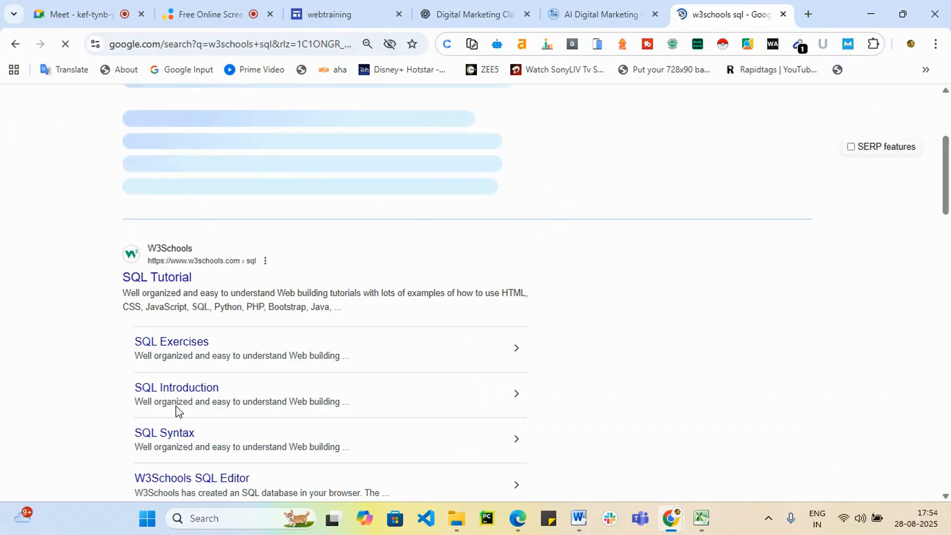
pyautogui.click(178, 280)
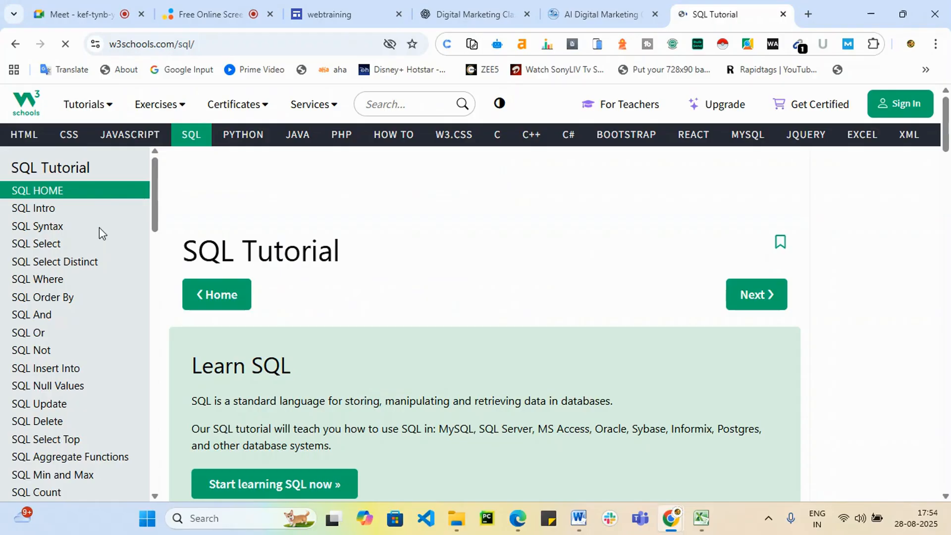
pyautogui.click(19, 135)
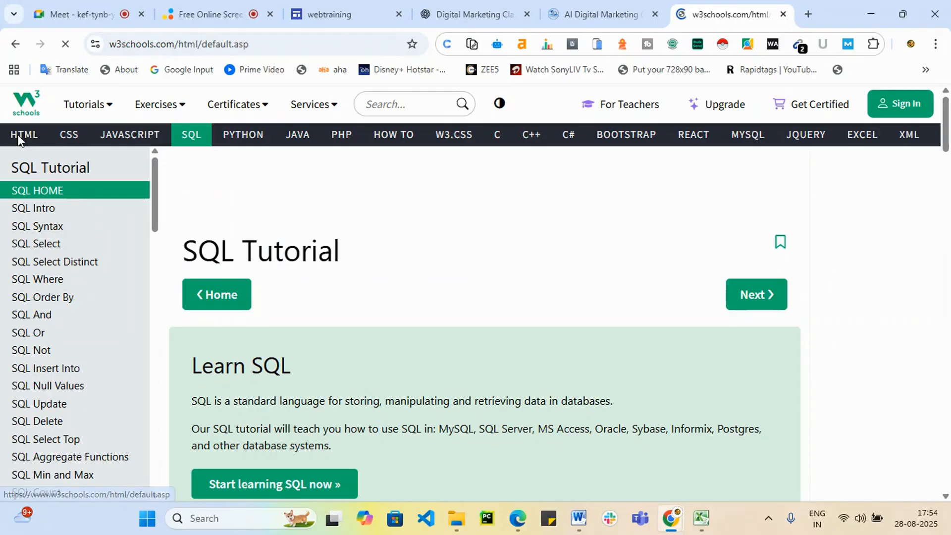
pyautogui.scroll(-8, 458, 269)
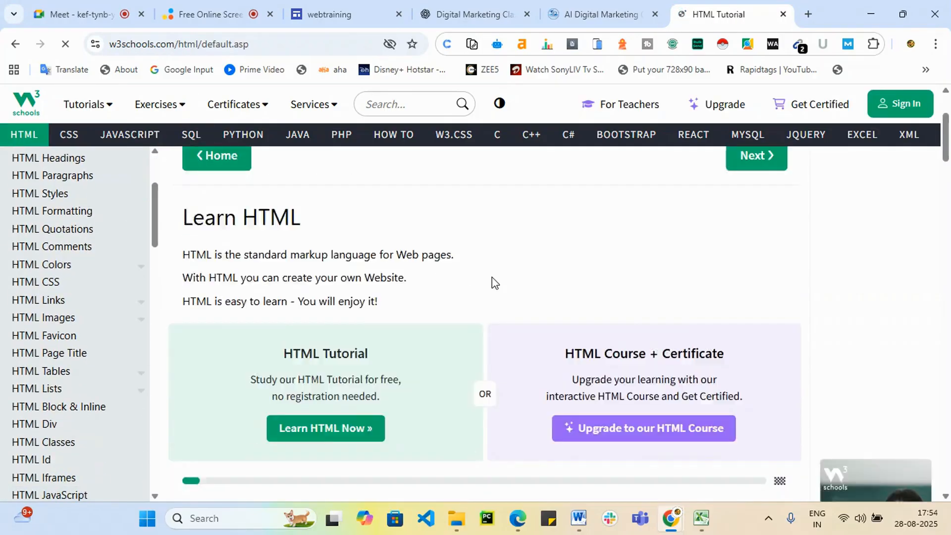
pyautogui.scroll(4, 237, 298)
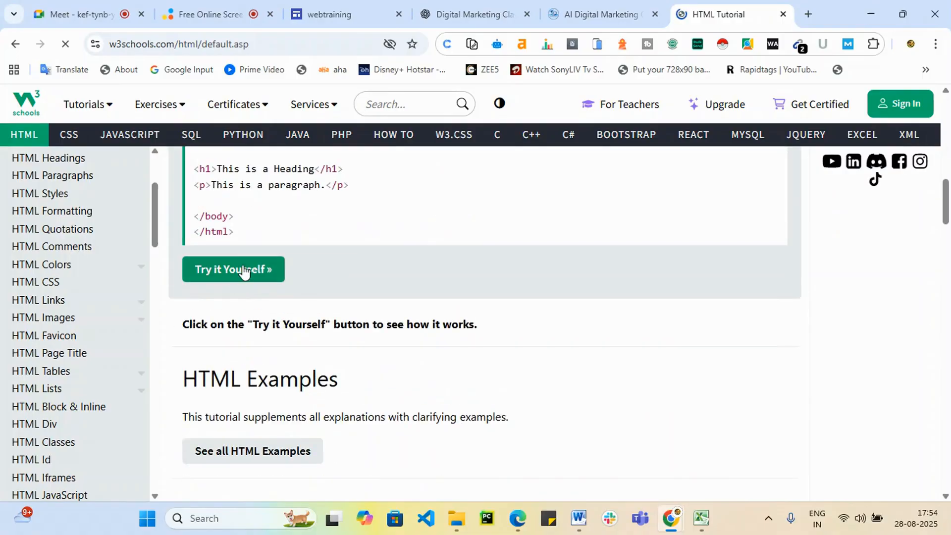
pyautogui.click(243, 271)
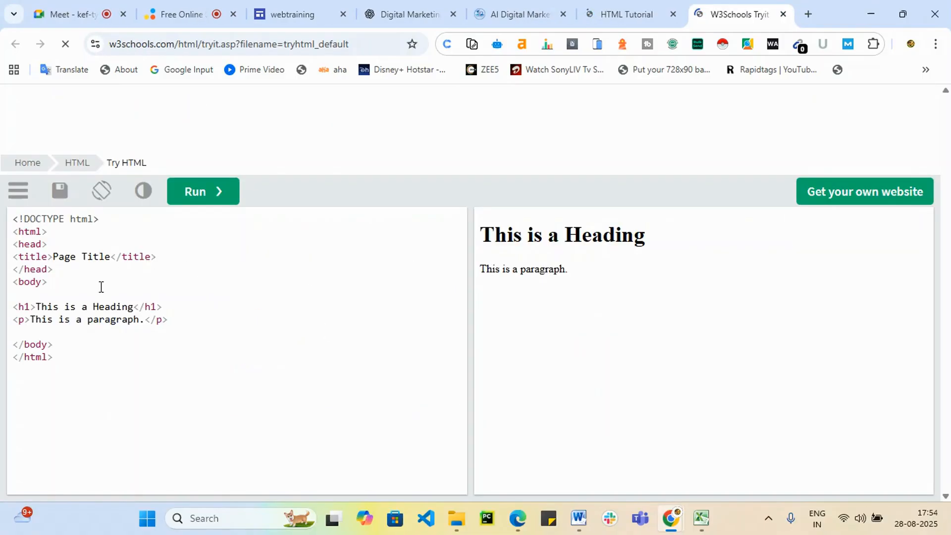
# Replace the Tryit editor's sample code with the copied HTML page.
pyautogui.moveTo(78, 354); pyautogui.dragTo(3, 174)
pyautogui.press('BackSpace')
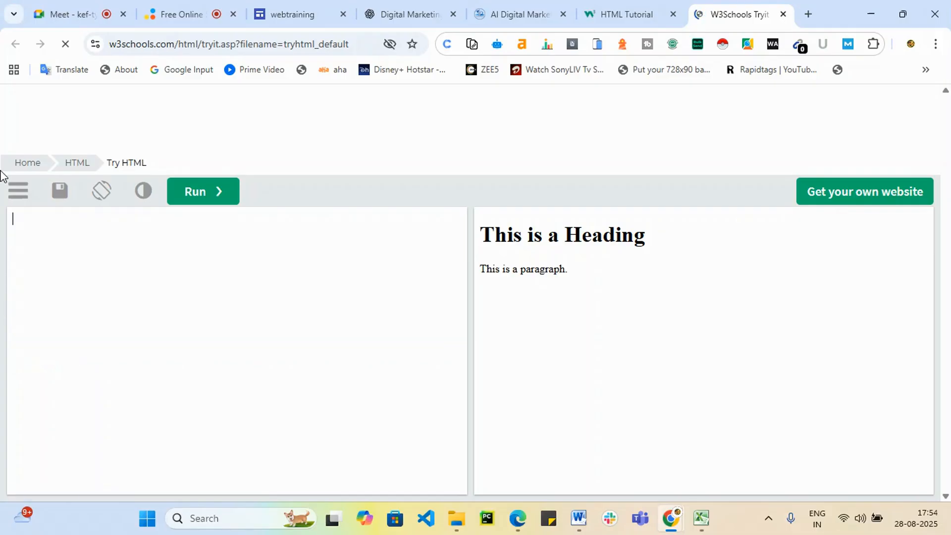
pyautogui.hotkey('ctrl', 'v')
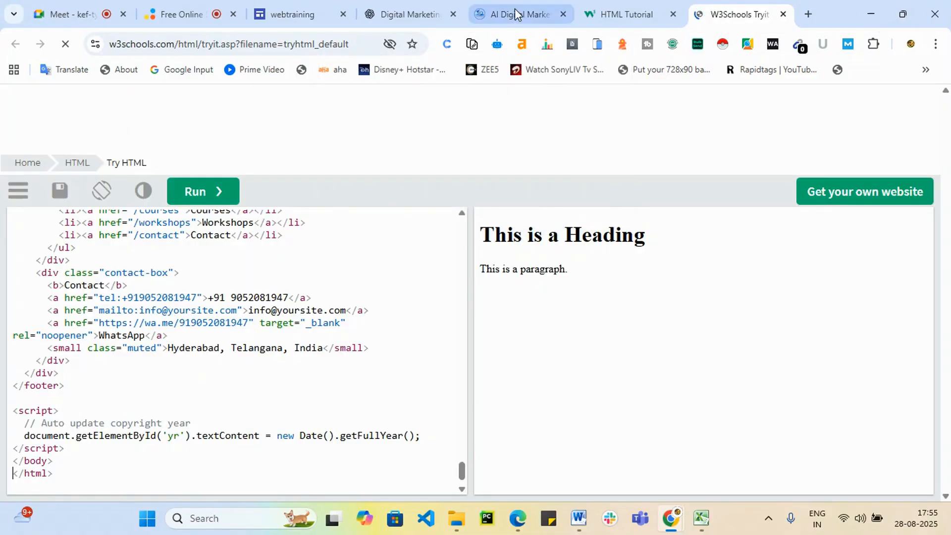
pyautogui.click(654, 13)
# Close the HTML Tutorial tab, wait out the unresponsive Tryit editor, then close its tab.
pyautogui.hotkey('ctrl', 'w')
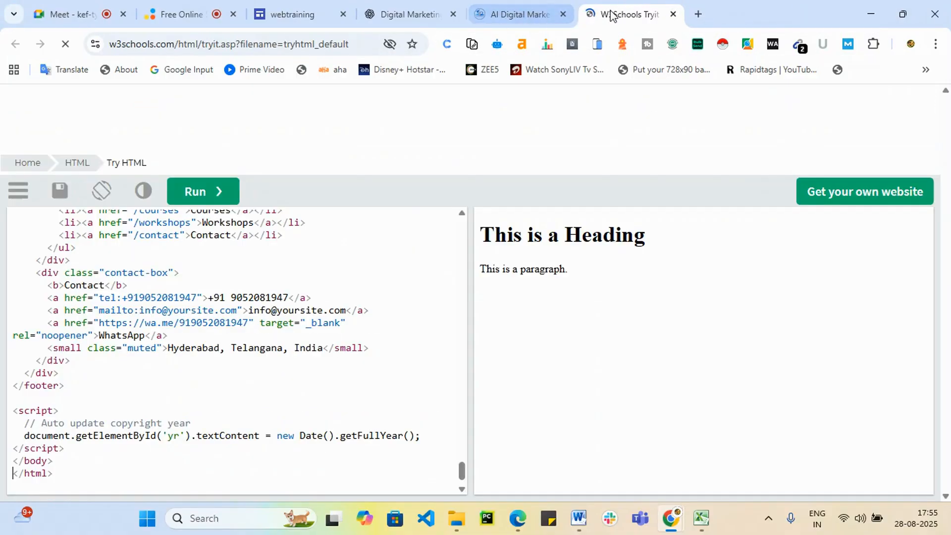
pyautogui.click(540, 13)
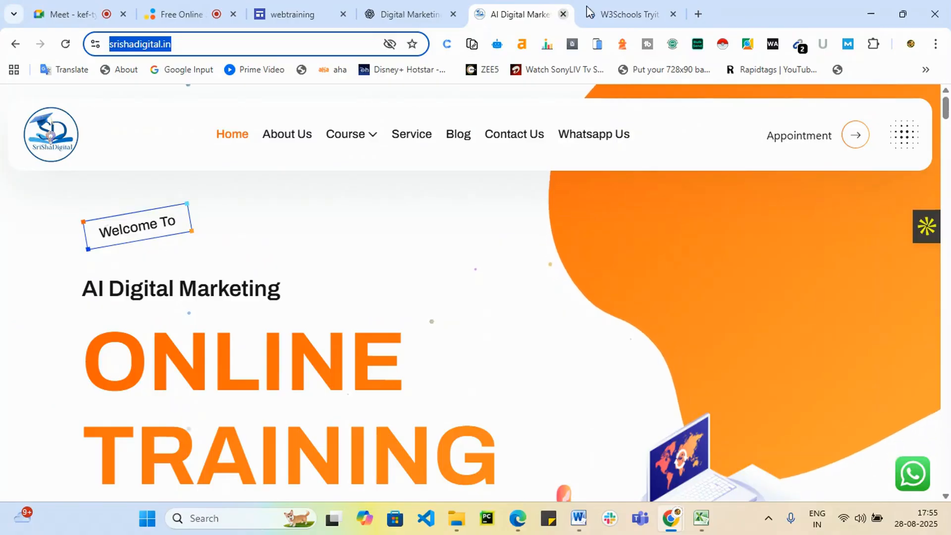
pyautogui.click(615, 14)
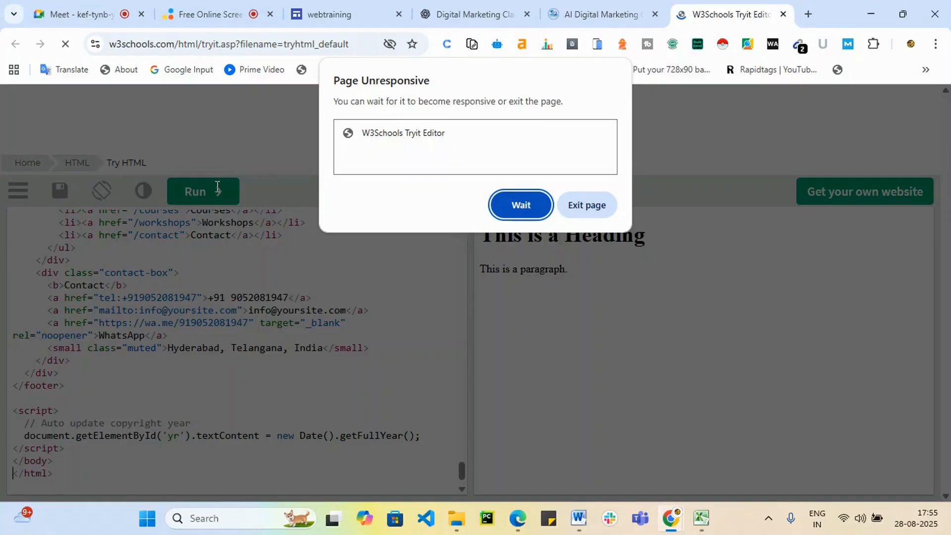
pyautogui.click(521, 205)
pyautogui.click(530, 205)
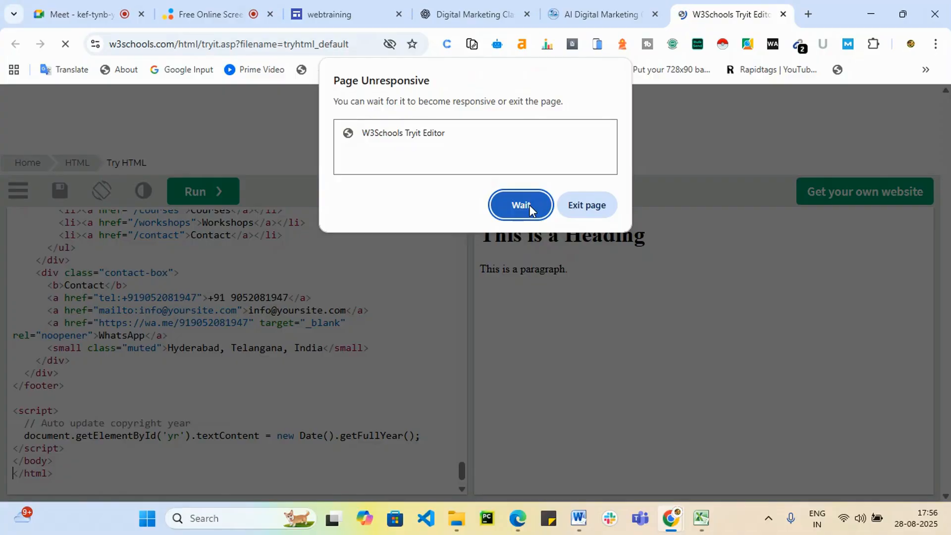
pyautogui.click(504, 200)
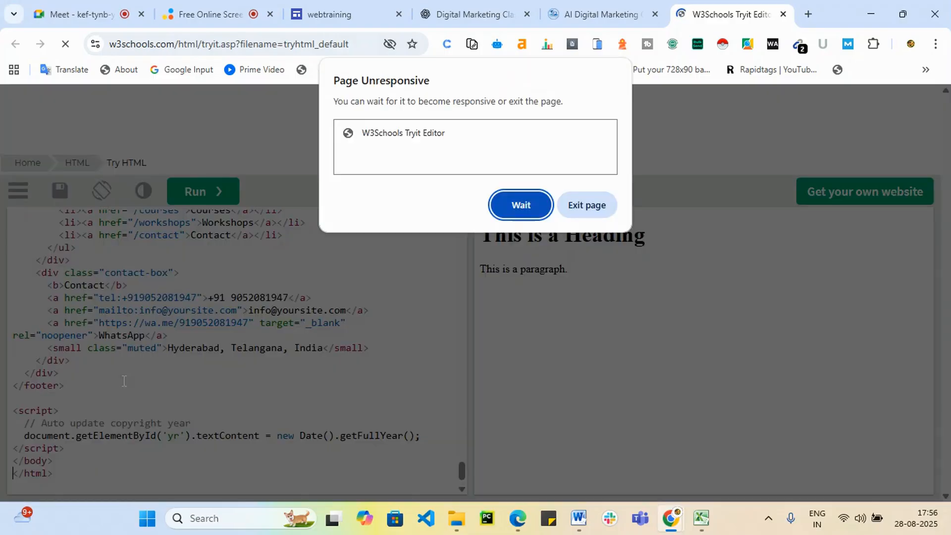
pyautogui.click(782, 15)
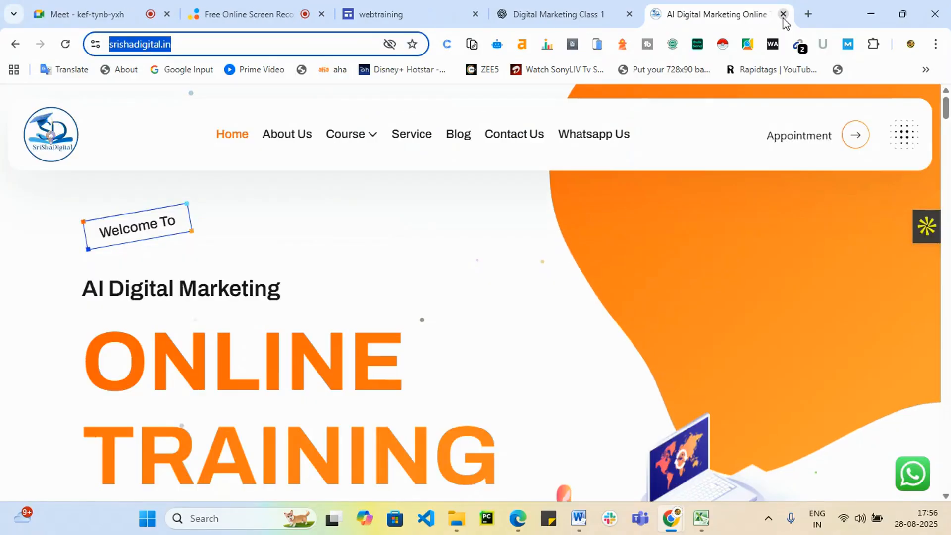
# Search w3schools in a new tab and open the HTML example in the Tryit editor.
pyautogui.click(812, 14)
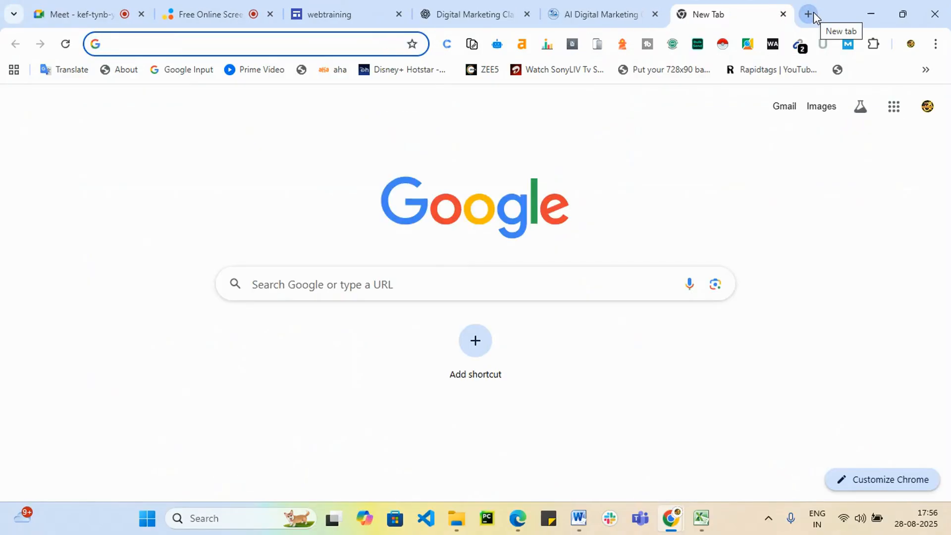
pyautogui.write('w3')
pyautogui.press('Return')
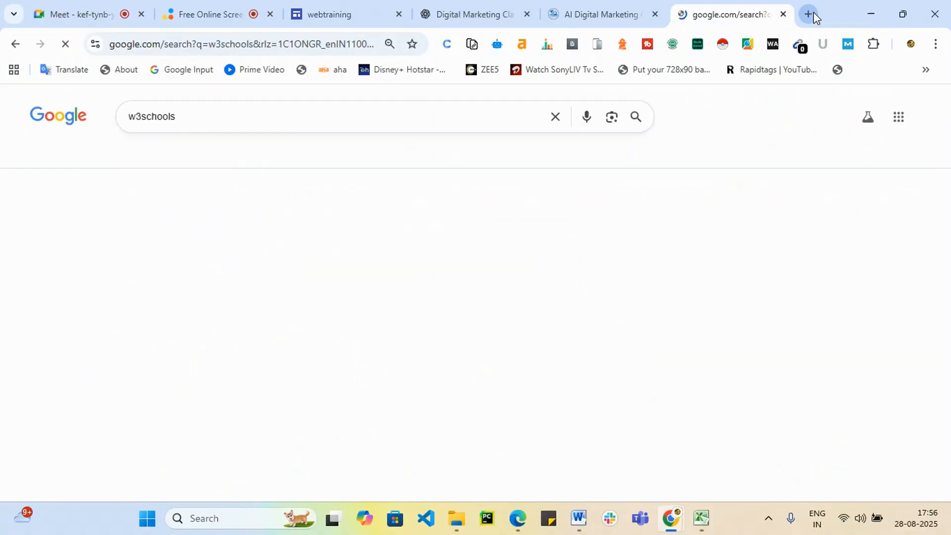
pyautogui.click(178, 224)
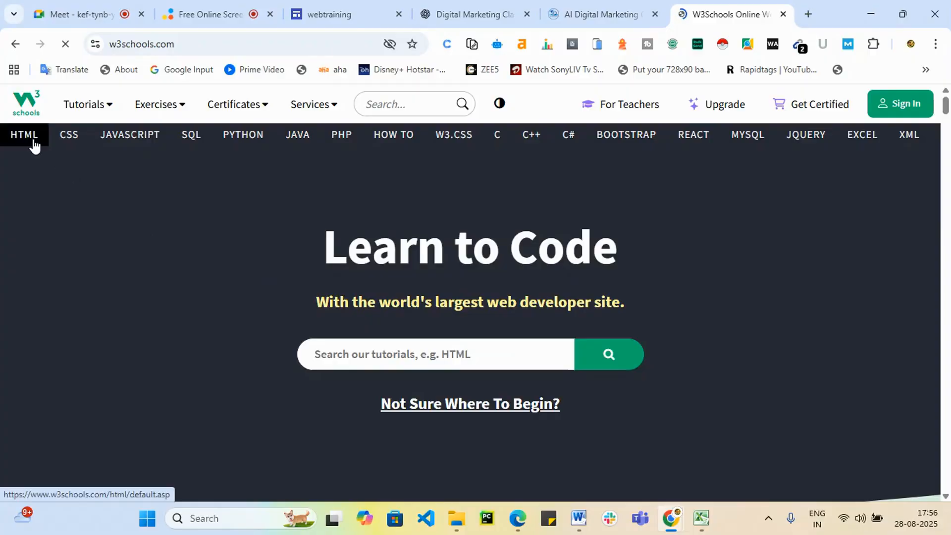
pyautogui.click(31, 137)
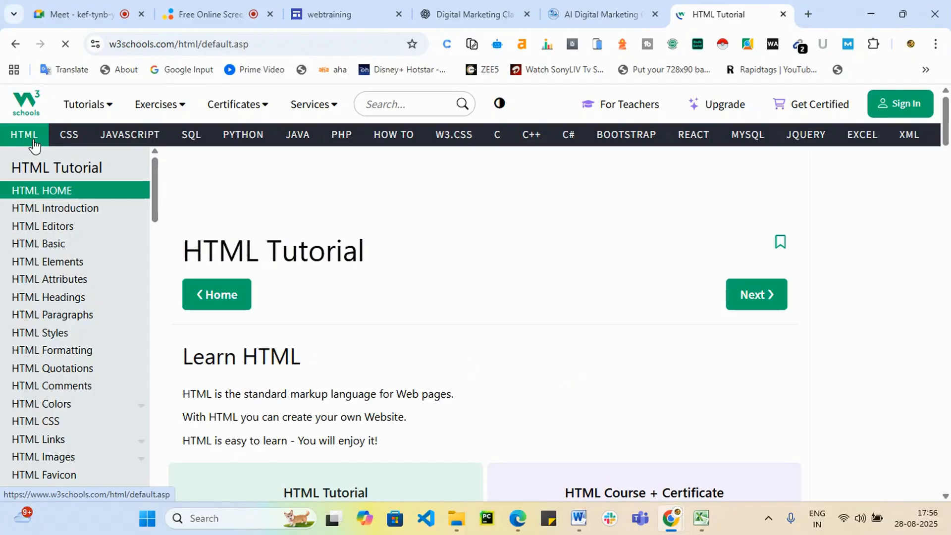
pyautogui.scroll(-10, 342, 394)
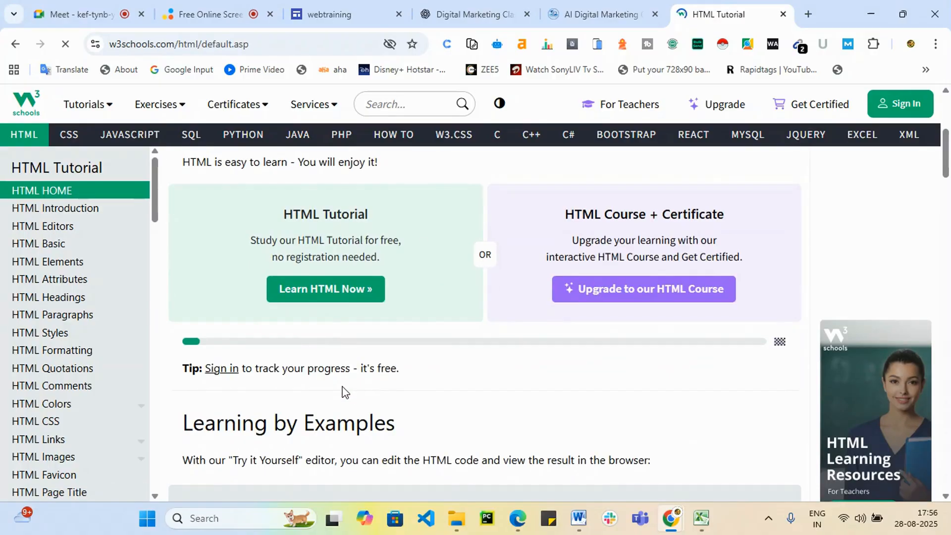
pyautogui.scroll(-5, 343, 385)
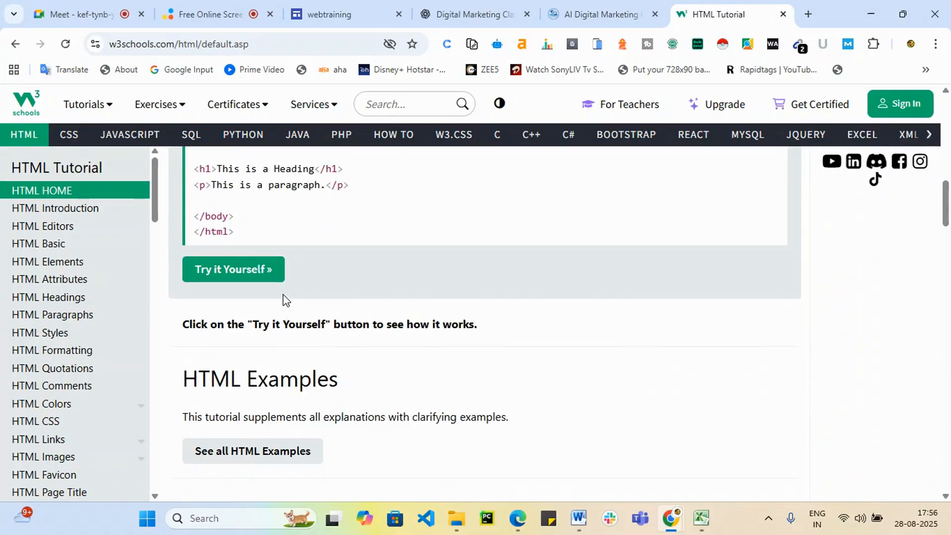
pyautogui.click(236, 268)
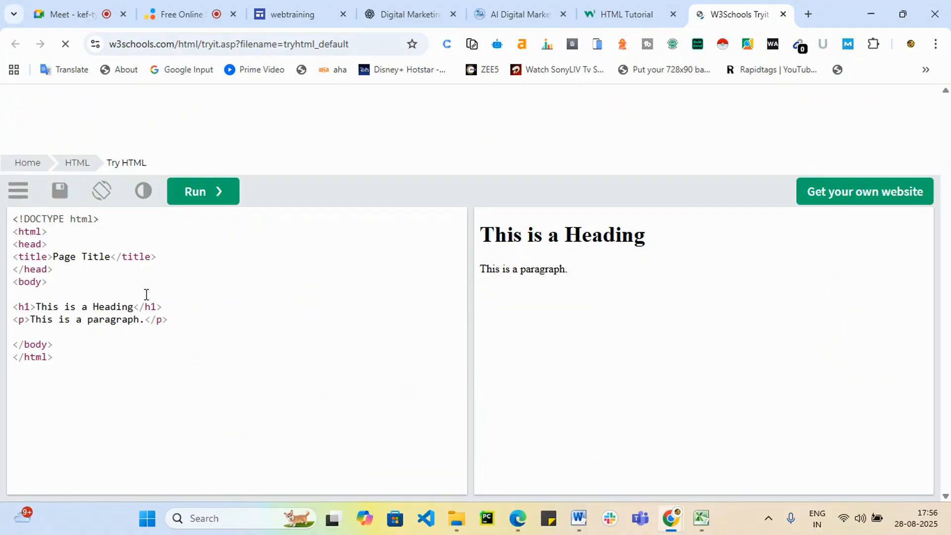
# Clear the sample code, close the crashed editor tab, and reopen the example in the live editor.
pyautogui.click(100, 346)
pyautogui.moveTo(57, 357); pyautogui.dragTo(7, 212)
pyautogui.press('Delete')
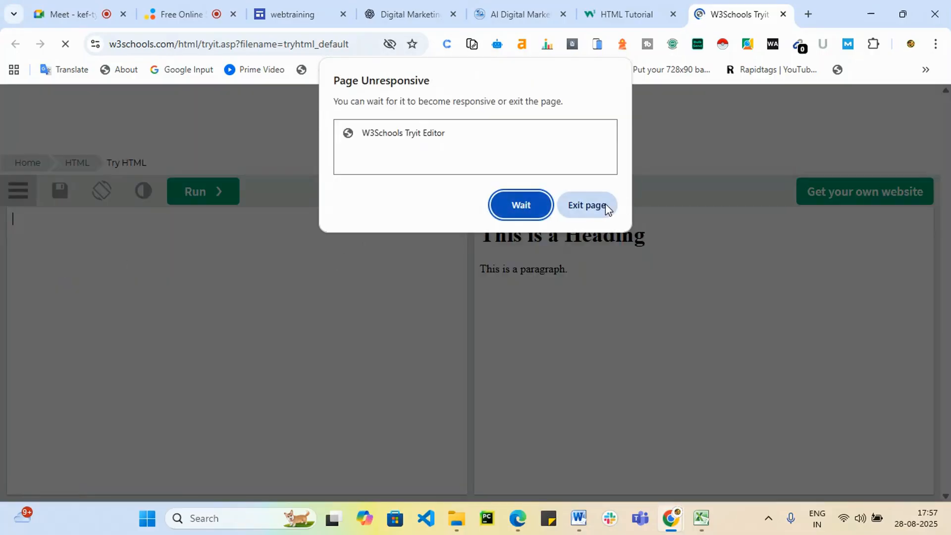
pyautogui.click(607, 207)
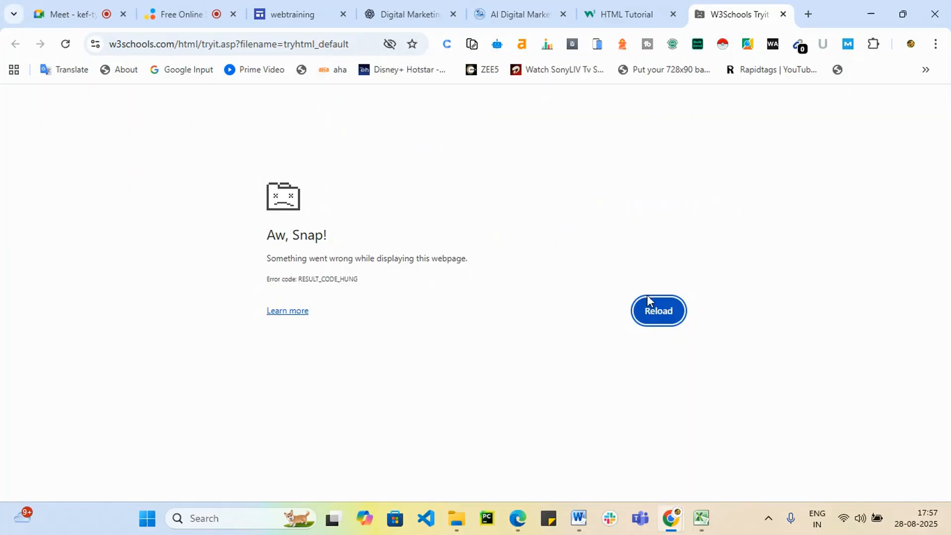
pyautogui.click(783, 14)
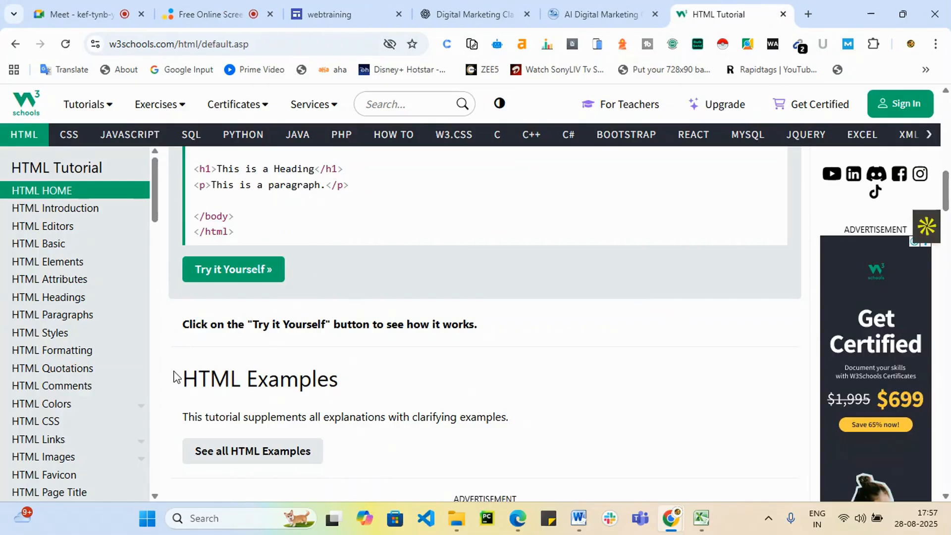
pyautogui.click(255, 294)
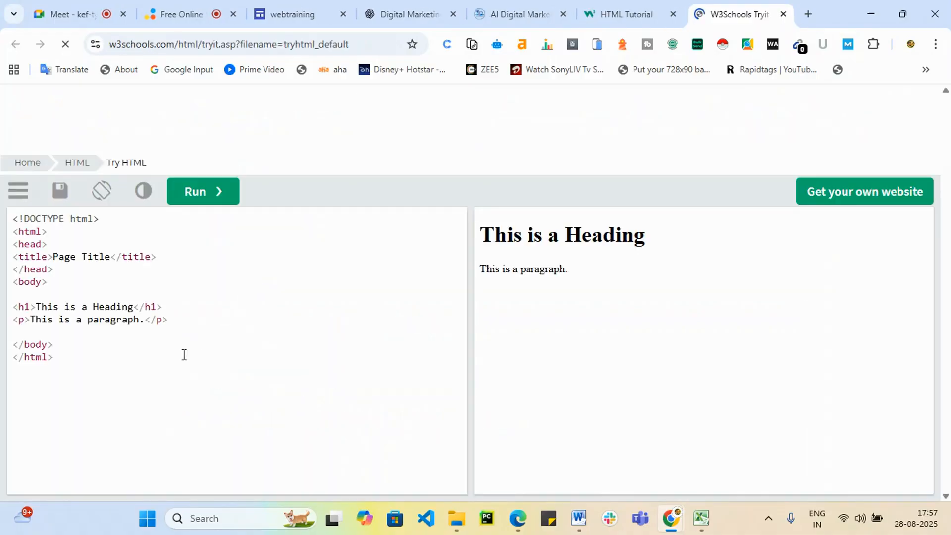
# Run the sample code and replace the 'Page Title' text in the title tag.
pyautogui.keyDown('shift'); pyautogui.click(39, 336); pyautogui.keyUp('shift')
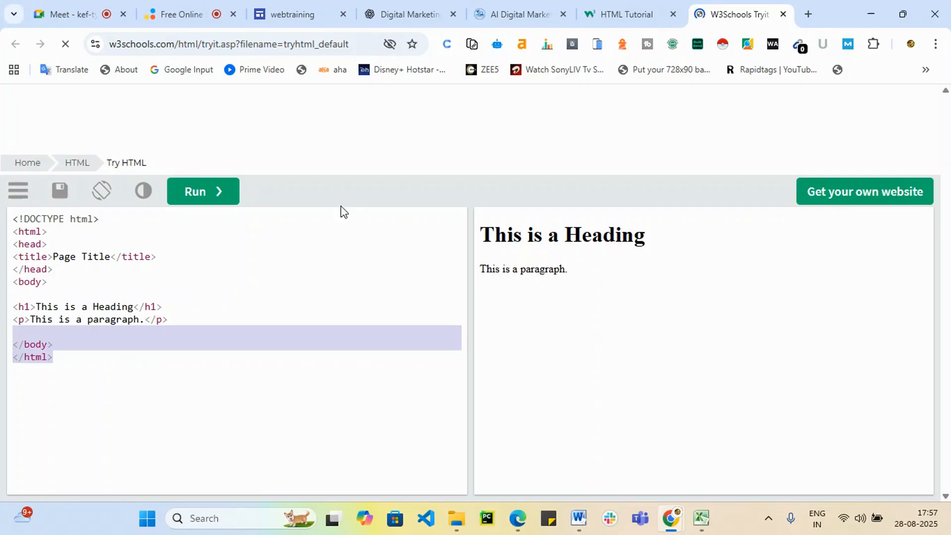
pyautogui.click(200, 195)
pyautogui.click(93, 257)
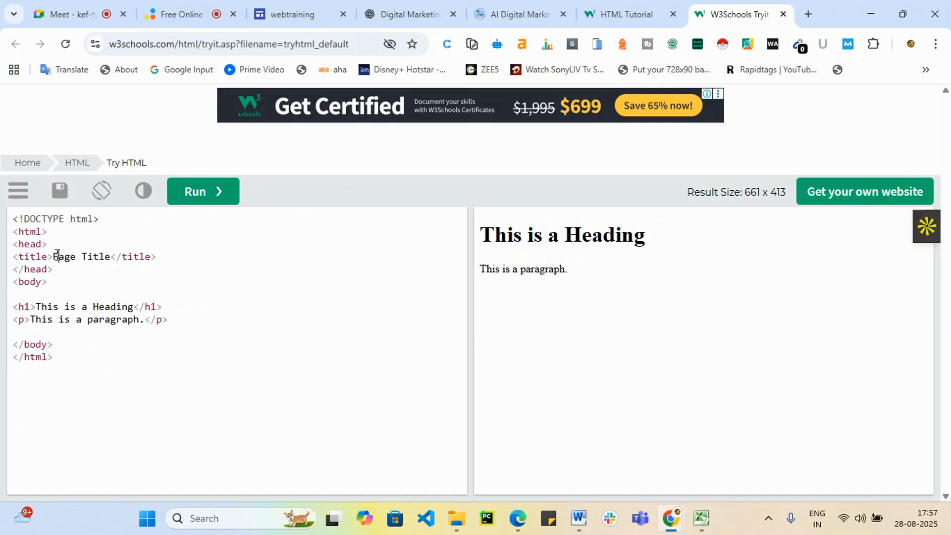
pyautogui.moveTo(54, 256); pyautogui.dragTo(119, 262)
pyautogui.press('BackSpace')
pyautogui.write('<')
pyautogui.click(54, 257)
pyautogui.write('Boos')
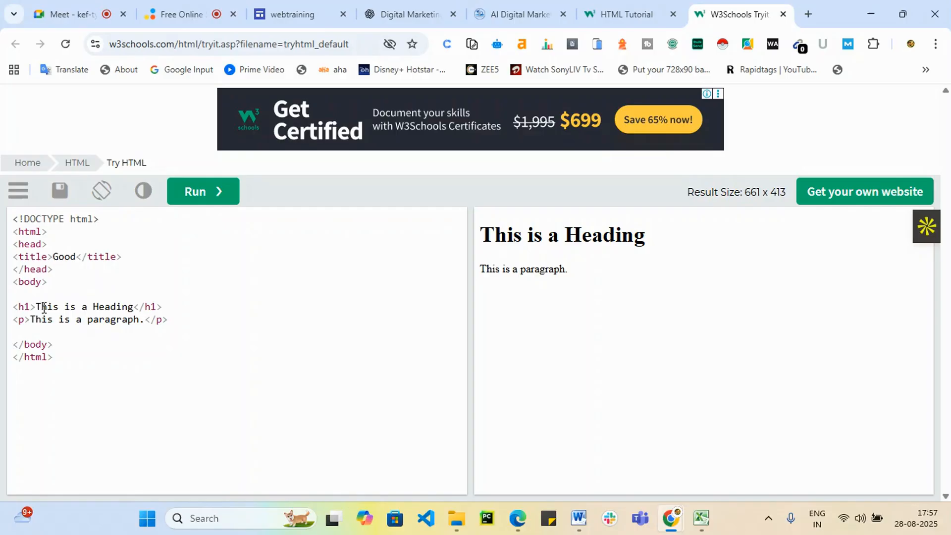
# Change the h1 heading to 'how are you' and run the preview.
pyautogui.moveTo(36, 307); pyautogui.dragTo(134, 308)
pyautogui.press('BackSpace')
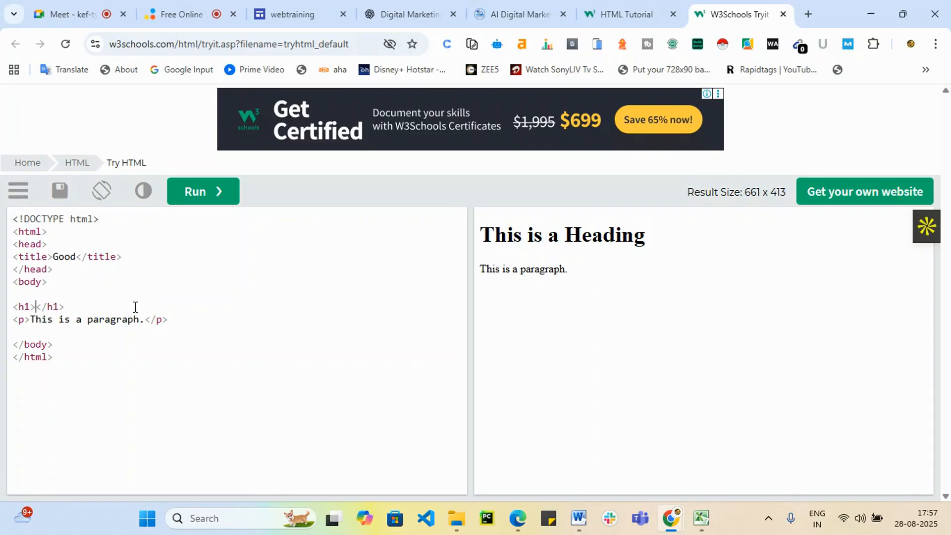
pyautogui.write('how are you')
pyautogui.click(202, 193)
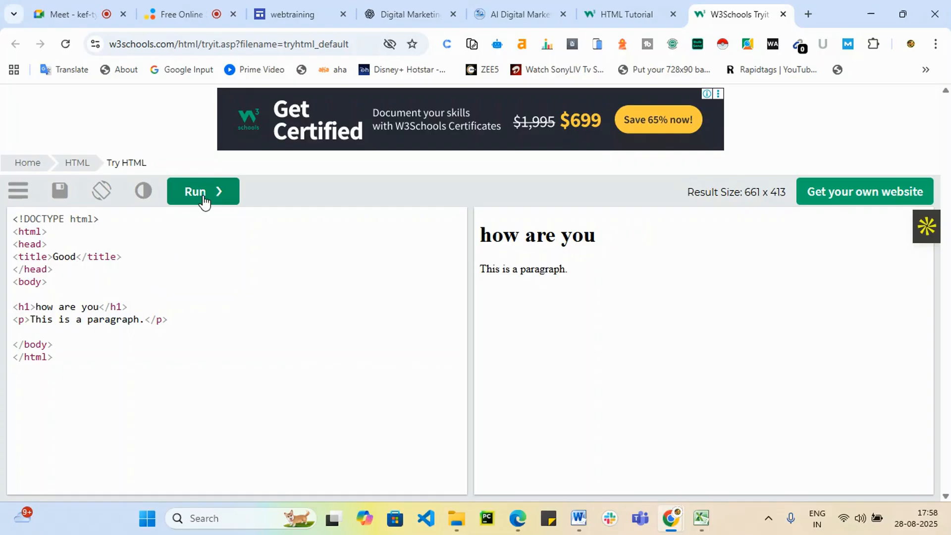
# Paste the full TraininDM page code over the sample and preview the rendered landing page.
pyautogui.click(133, 311)
pyautogui.moveTo(86, 365); pyautogui.dragTo(2, 197)
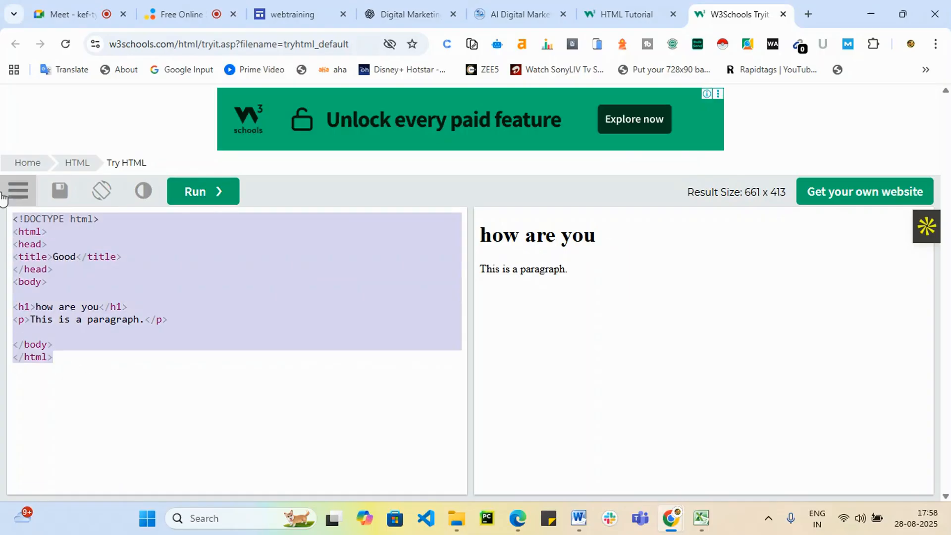
pyautogui.hotkey('ctrl', 'v')
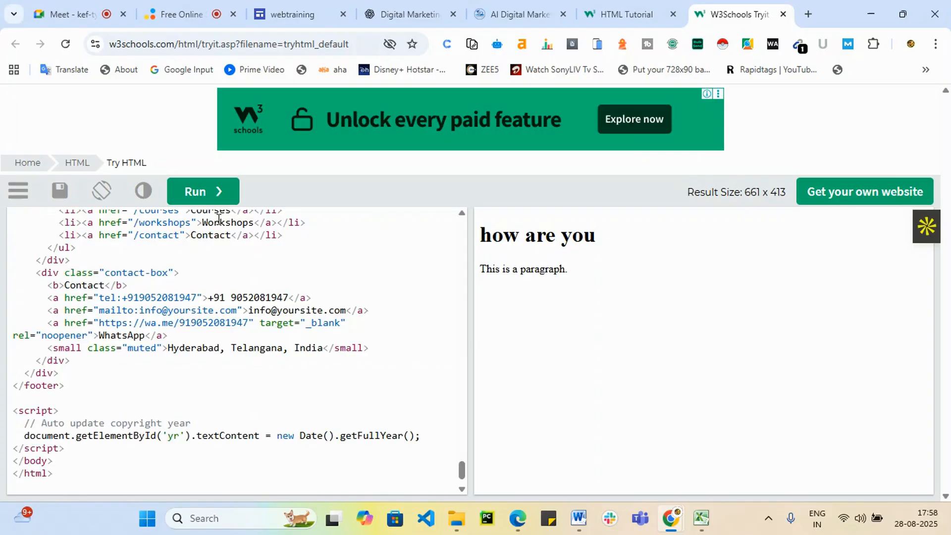
pyautogui.click(196, 191)
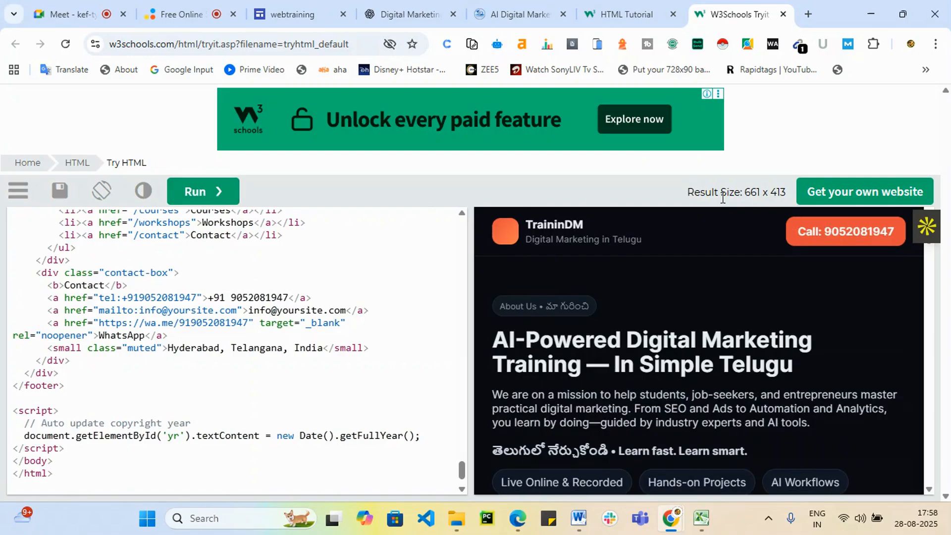
pyautogui.scroll(-15, 608, 280)
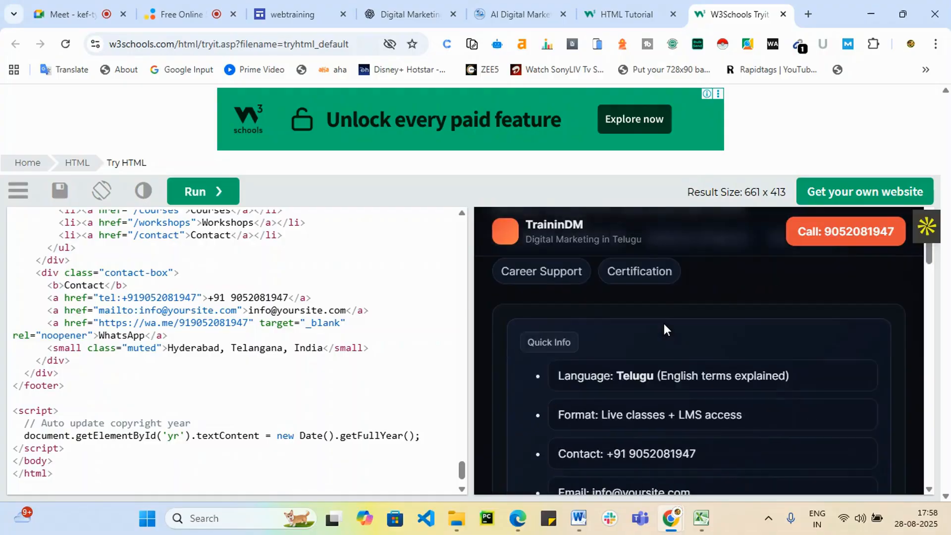
pyautogui.scroll(-1, 858, 360)
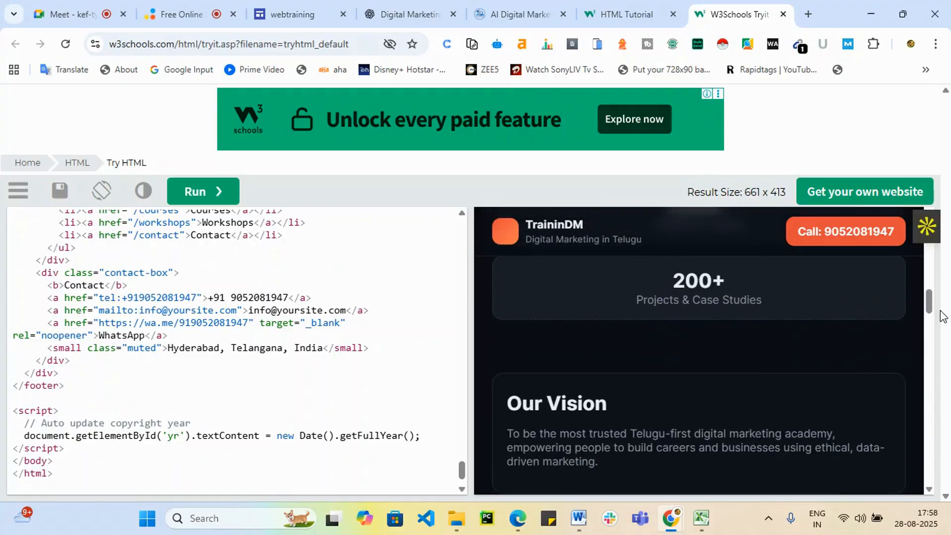
pyautogui.moveTo(919, 303); pyautogui.dragTo(900, 491)
pyautogui.scroll(10, 593, 462)
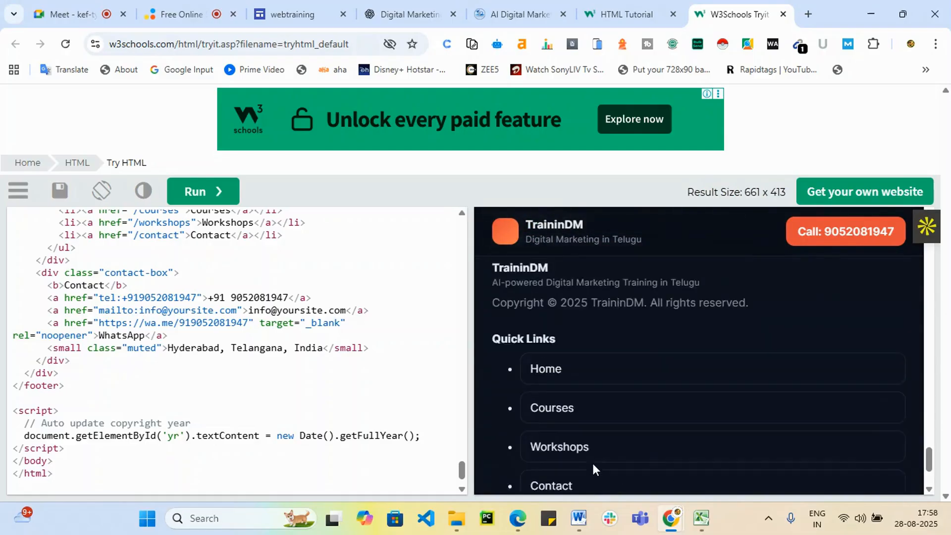
pyautogui.scroll(3, 590, 426)
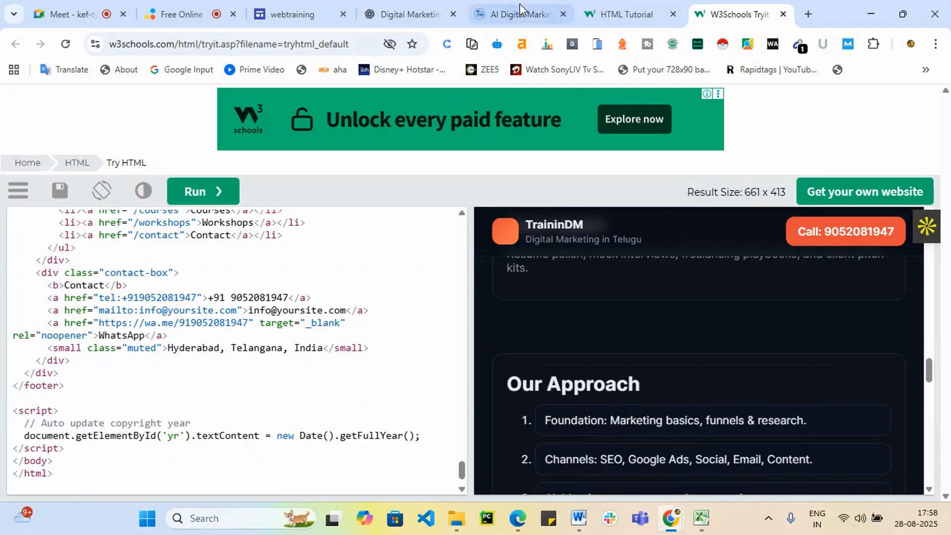
pyautogui.click(292, 14)
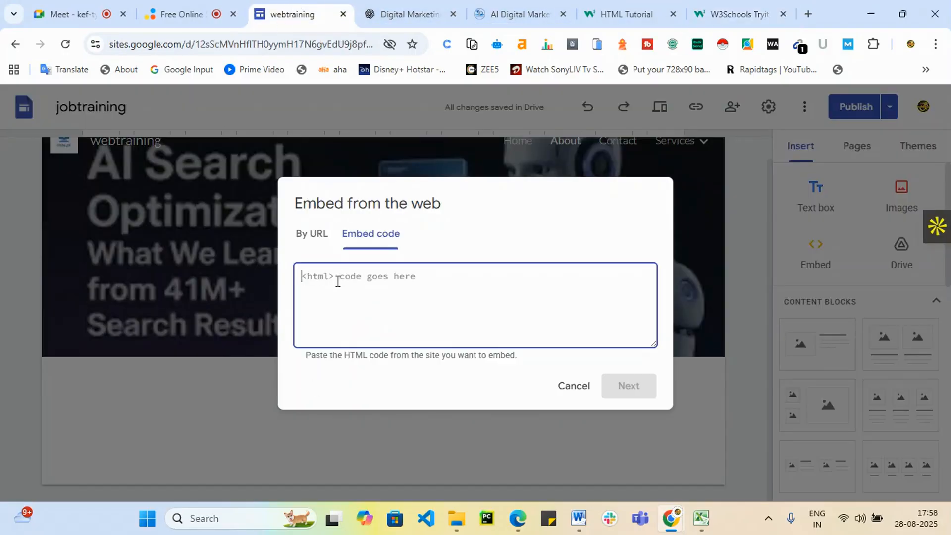
# Paste the TraininDM code into the Google Sites embed box, preview it and insert it.
pyautogui.hotkey('ctrl', 'v')
pyautogui.click(642, 389)
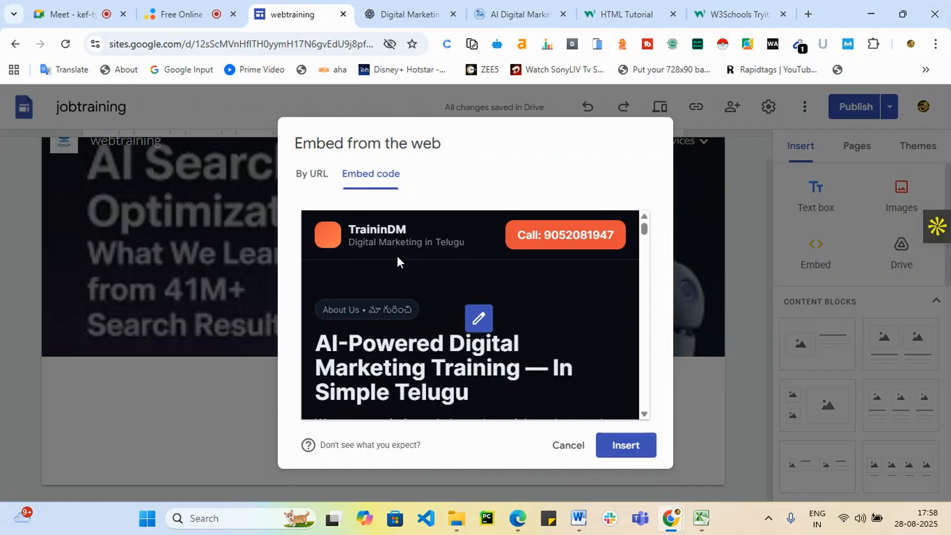
pyautogui.click(634, 452)
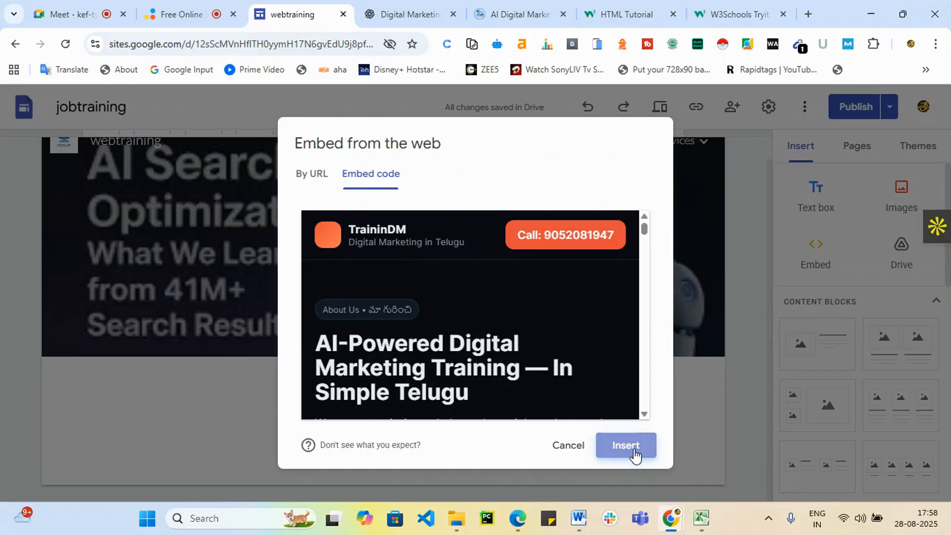
pyautogui.click(735, 14)
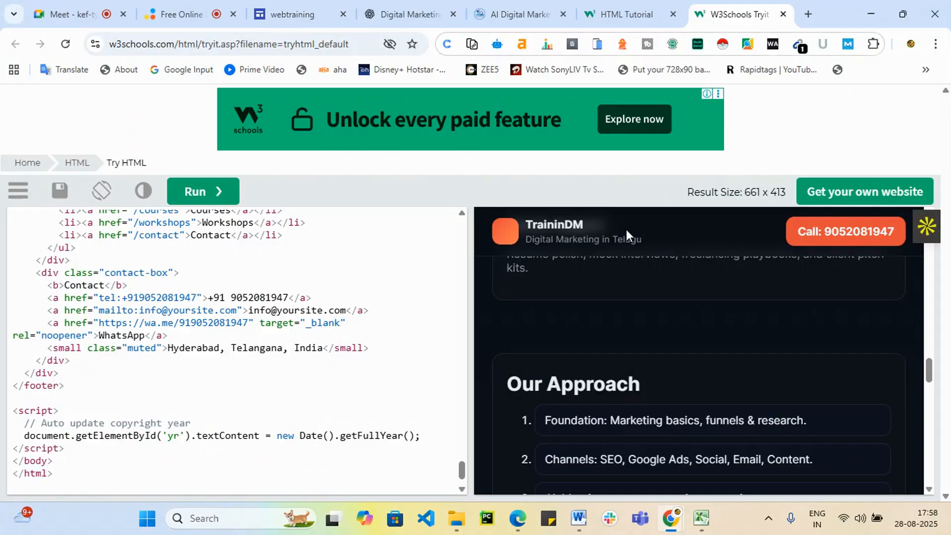
# Scroll the rendered TraininDM preview and glance over the other open tabs.
pyautogui.scroll(-8, 592, 361)
pyautogui.scroll(7, 708, 374)
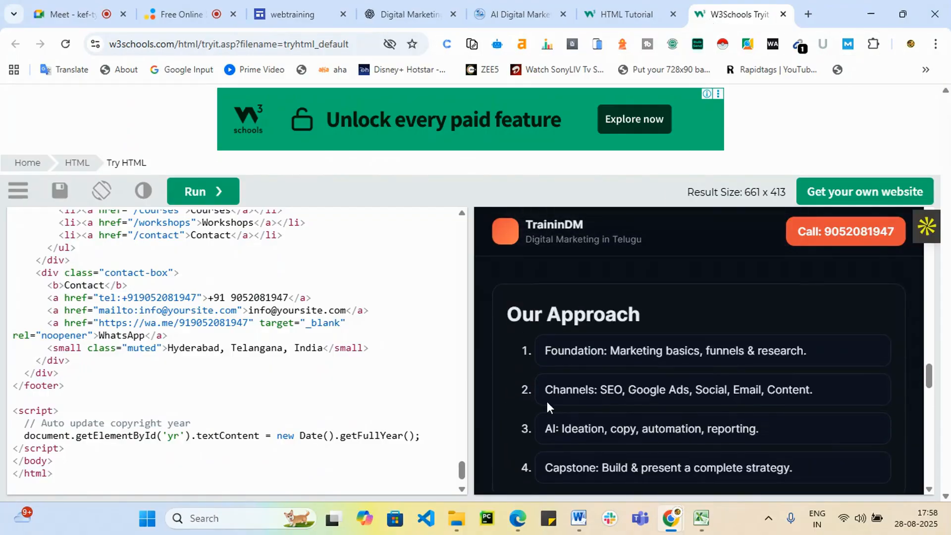
pyautogui.scroll(6, 544, 382)
pyautogui.scroll(2, 121, 327)
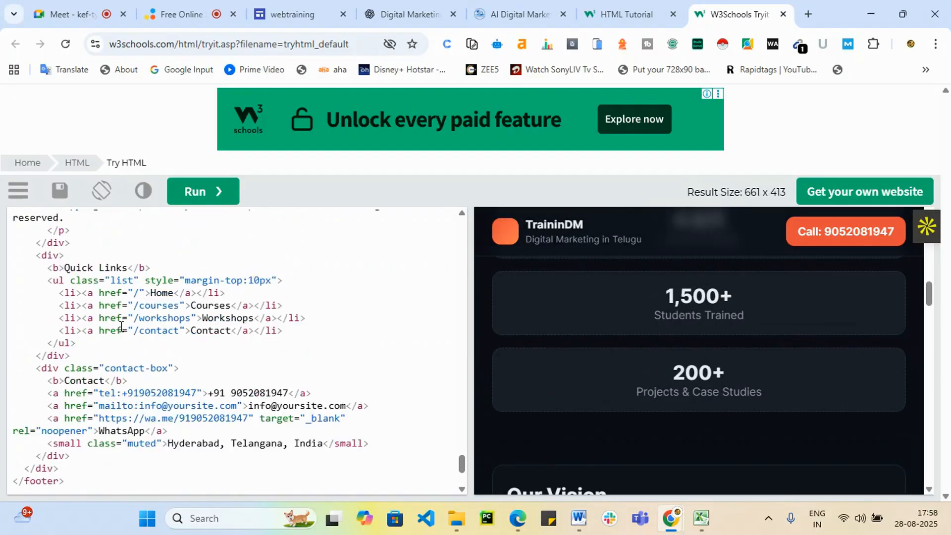
pyautogui.scroll(15, 121, 327)
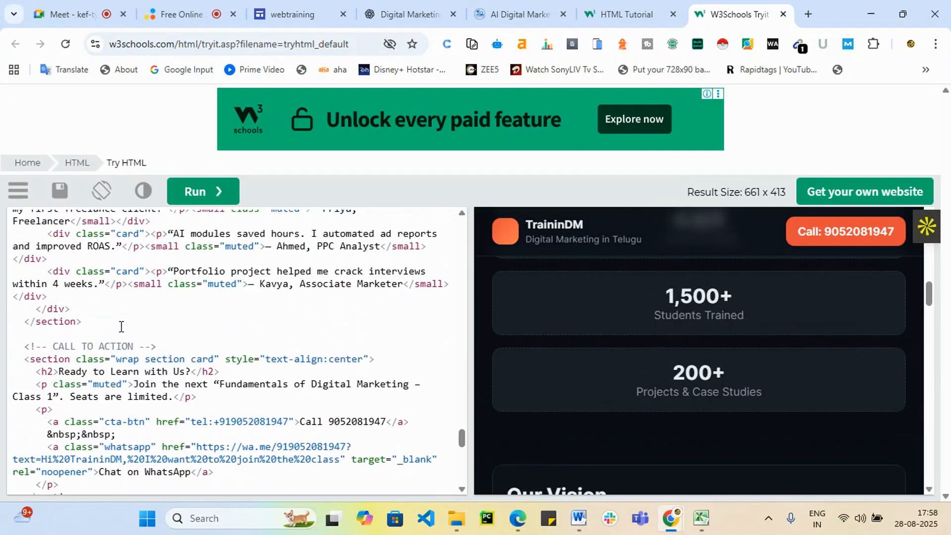
pyautogui.click(539, 8)
pyautogui.click(626, 11)
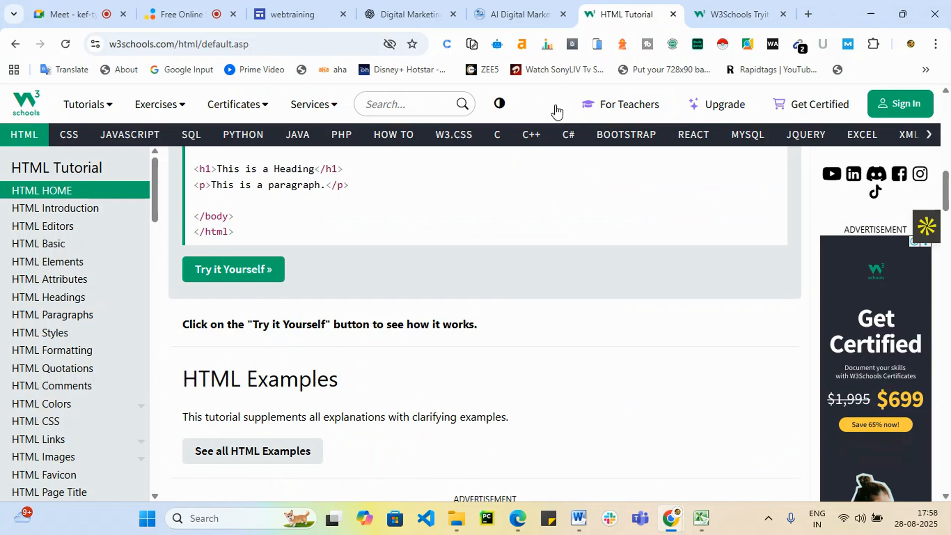
pyautogui.click(297, 12)
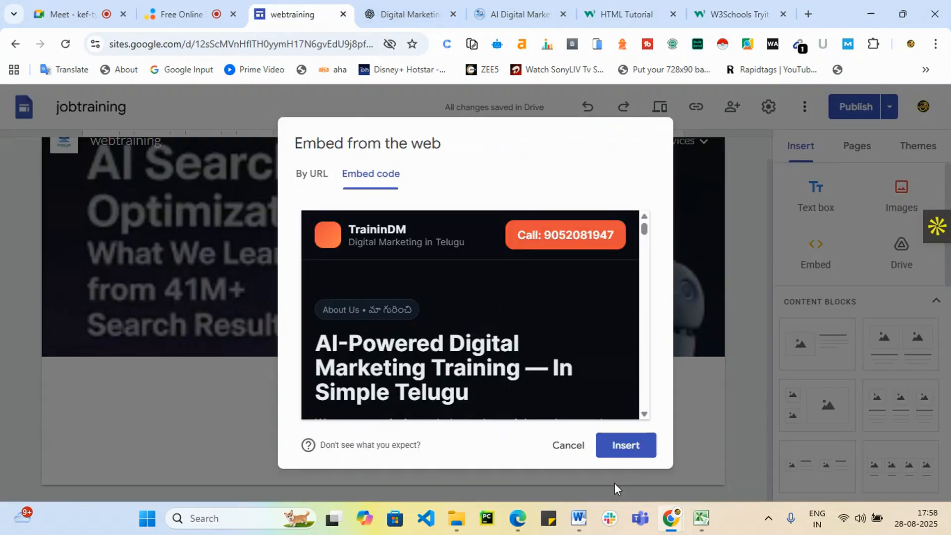
pyautogui.click(746, 11)
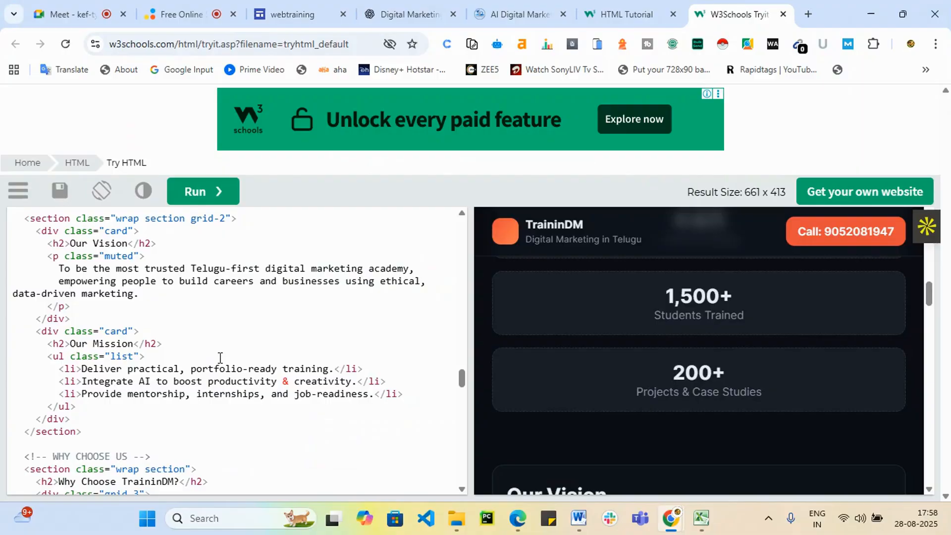
# Scroll the TraininDM code back up to its beginning.
pyautogui.scroll(20, 220, 357)
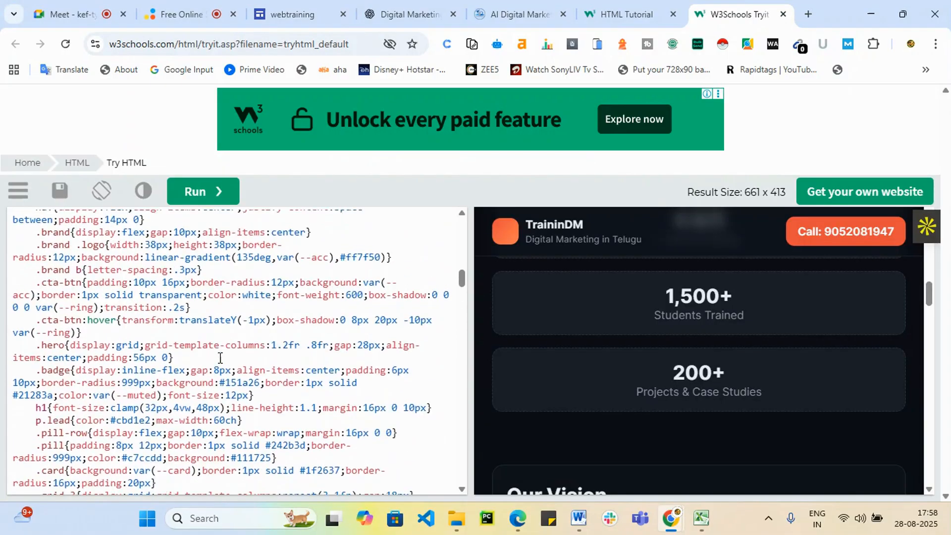
pyautogui.scroll(15, 220, 358)
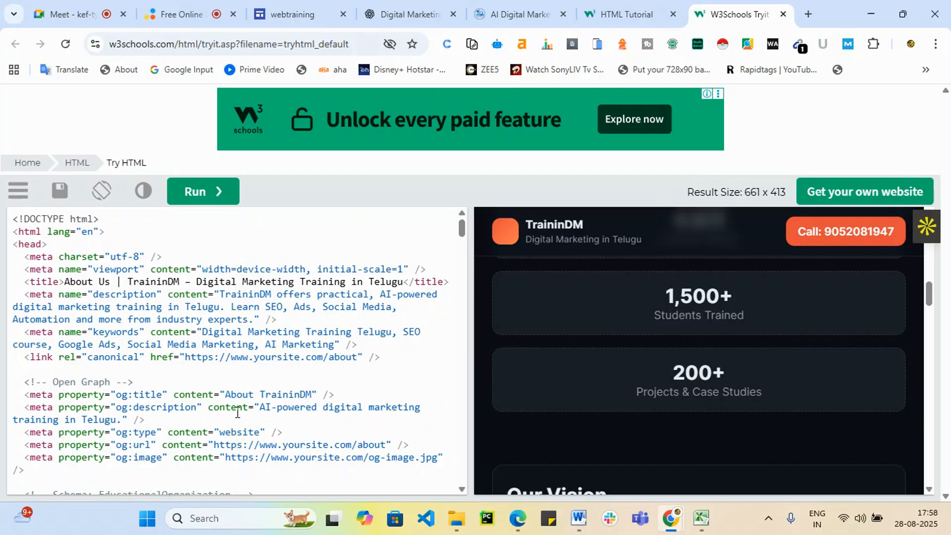
pyautogui.scroll(10, 773, 381)
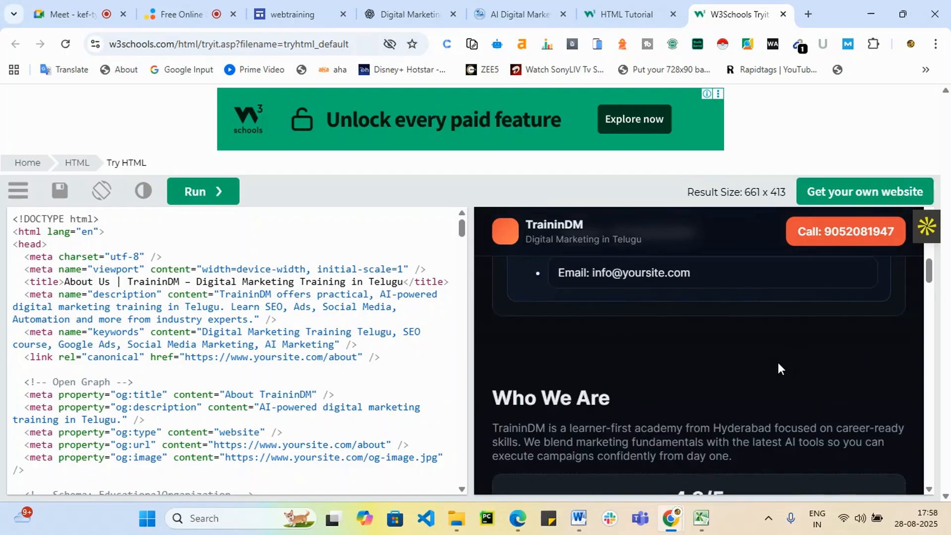
pyautogui.scroll(-6, 778, 368)
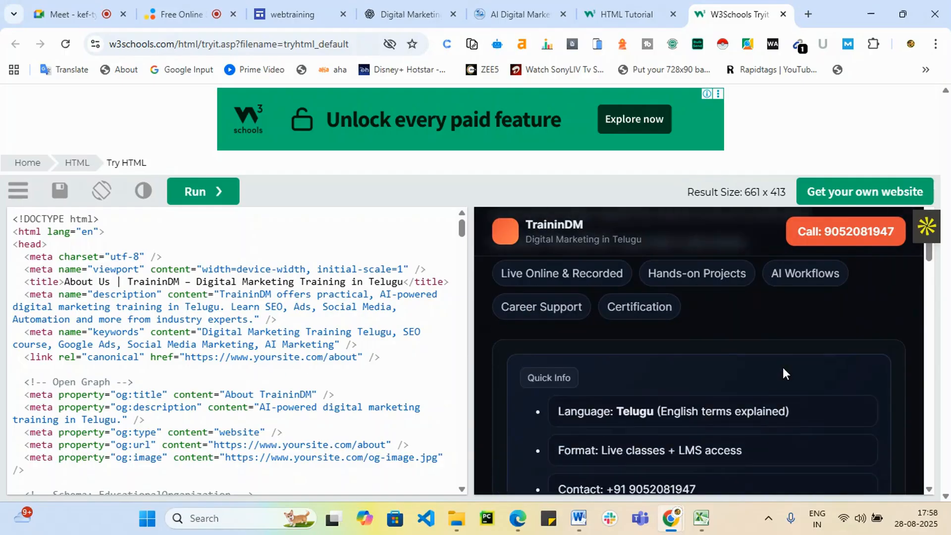
pyautogui.scroll(6, 592, 426)
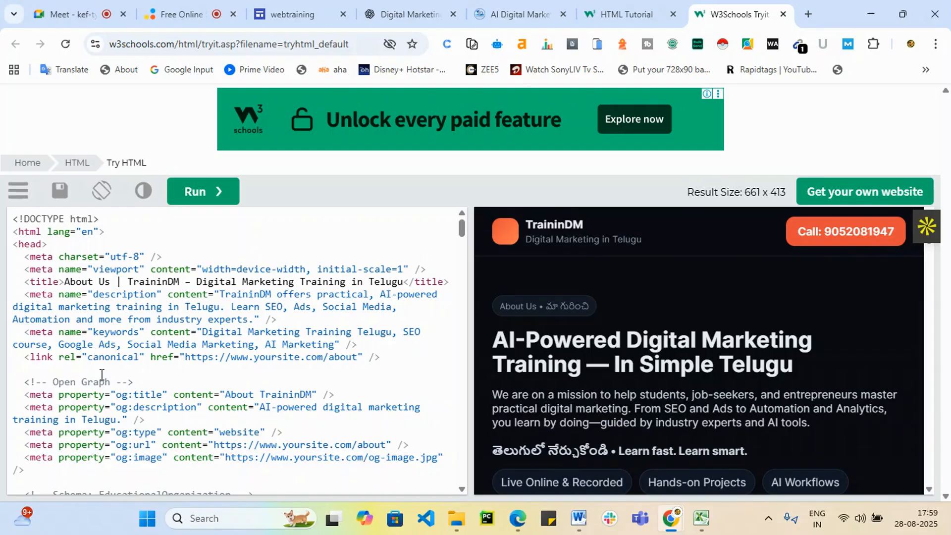
pyautogui.scroll(-2, 102, 374)
# Search the Tryit page for 'about us' and look through the matches in the code.
pyautogui.hotkey('ctrl', 'f')
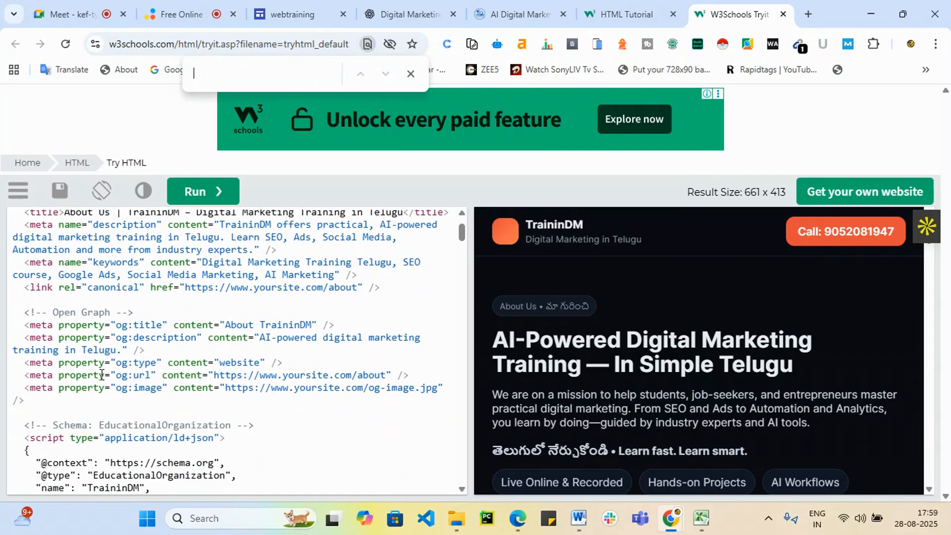
pyautogui.write('about')
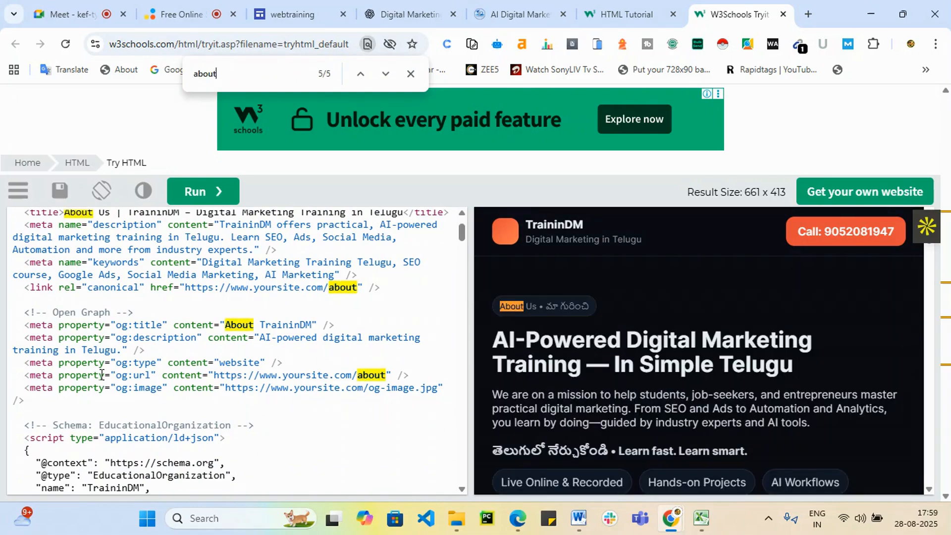
pyautogui.write(' us')
pyautogui.scroll(2, 101, 374)
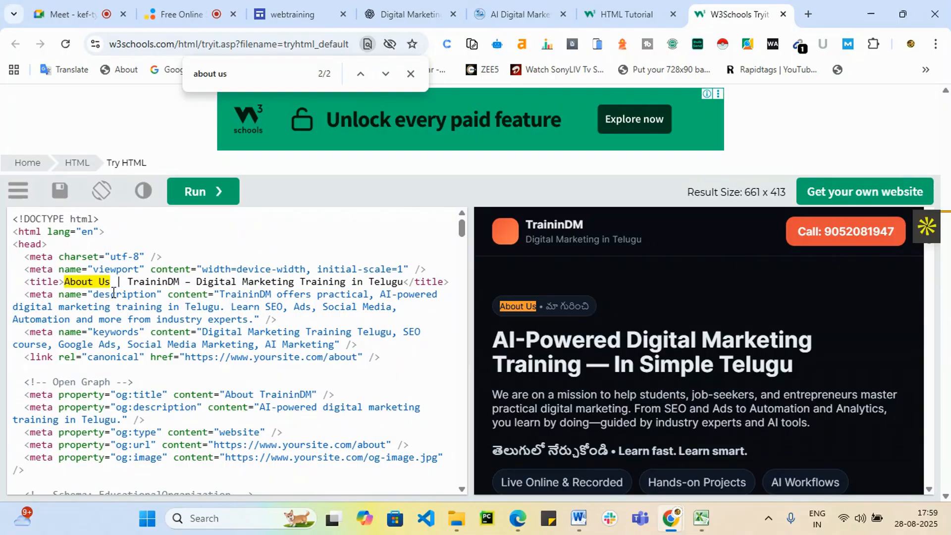
pyautogui.scroll(-15, 113, 292)
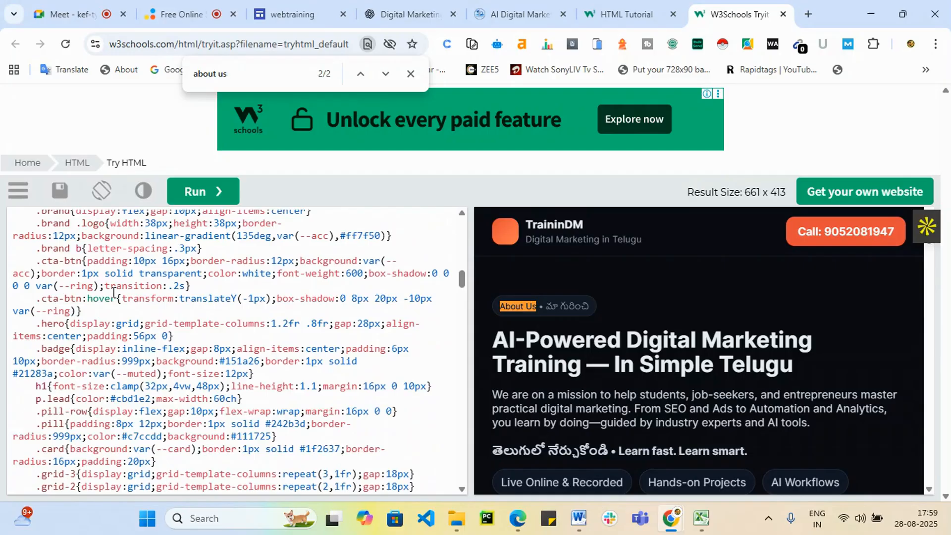
pyautogui.scroll(-2, 113, 292)
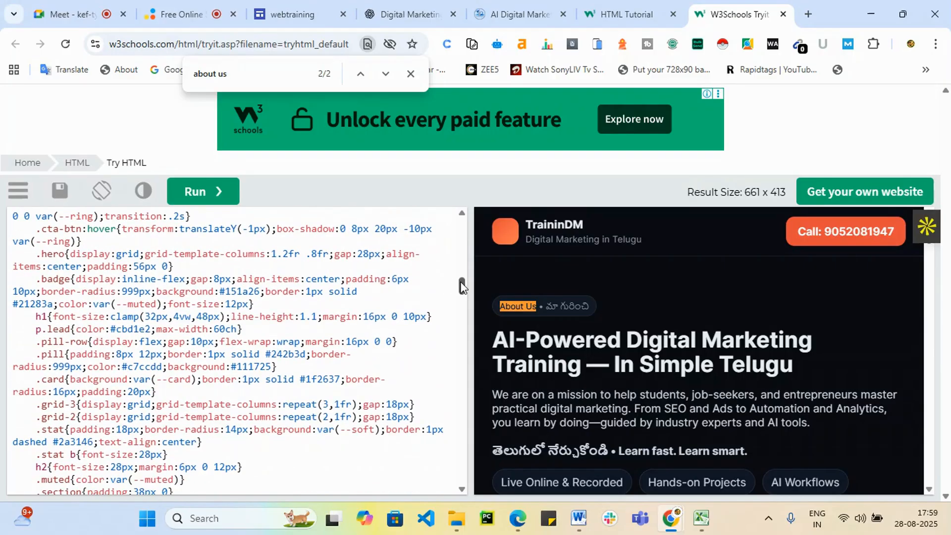
pyautogui.moveTo(462, 286); pyautogui.dragTo(423, 497)
pyautogui.scroll(10, 128, 224)
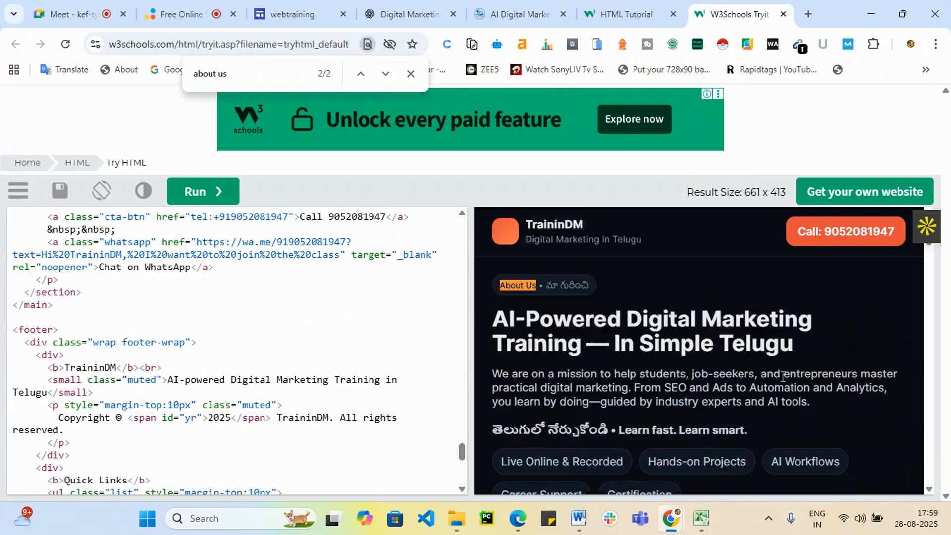
pyautogui.scroll(10, 127, 224)
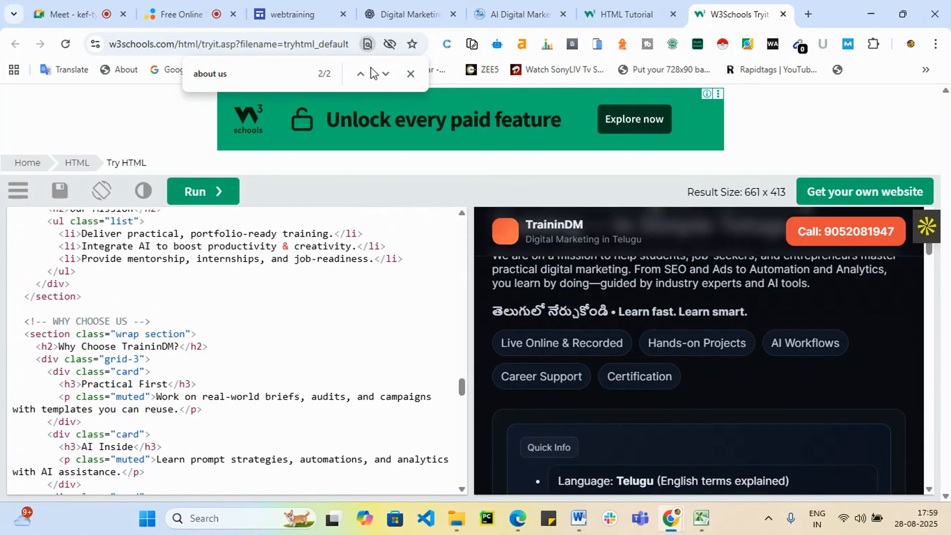
pyautogui.press('BackSpace')
pyautogui.press('BackSpace')
pyautogui.press('BackSpace')
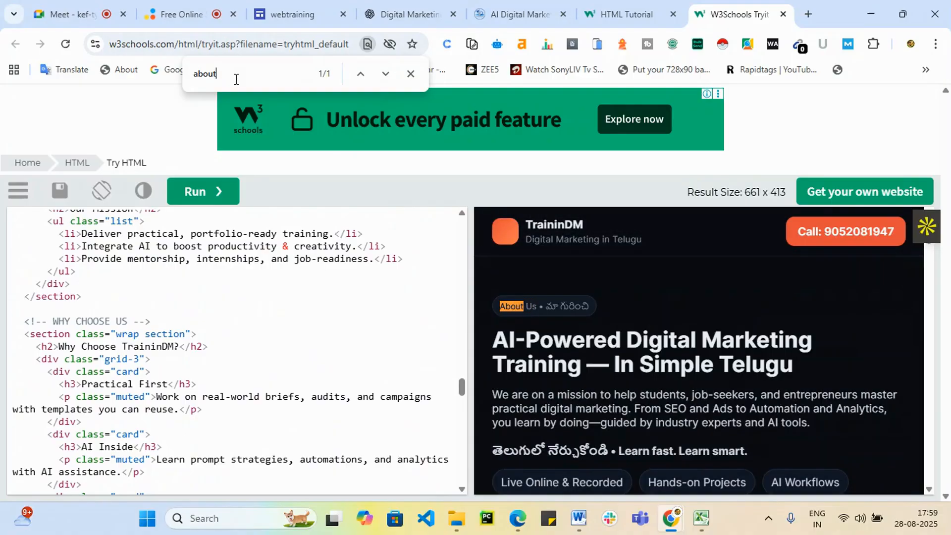
pyautogui.scroll(15, 160, 287)
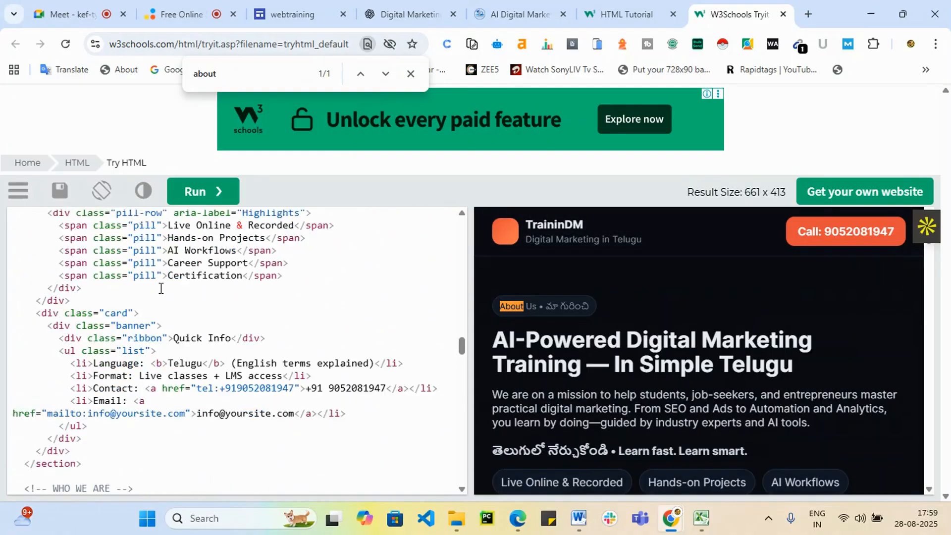
pyautogui.scroll(5, 160, 287)
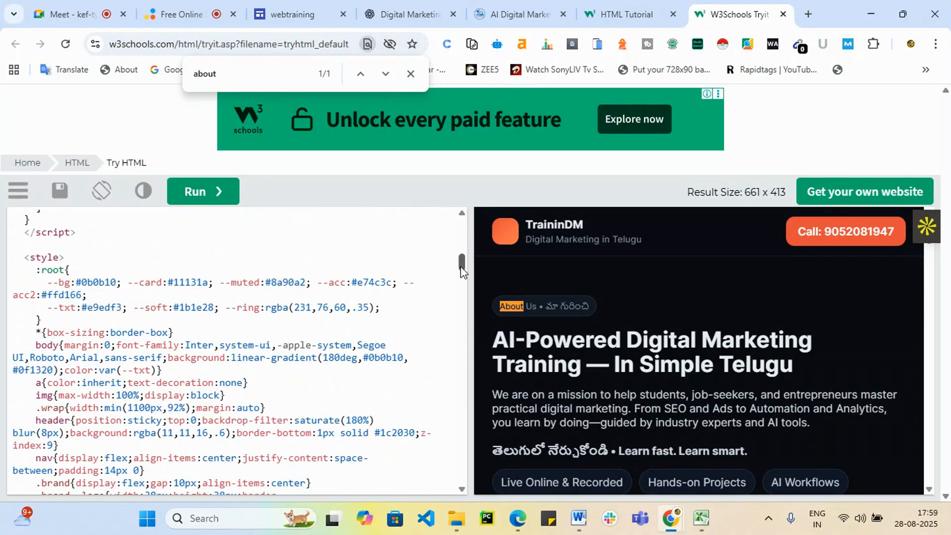
pyautogui.moveTo(462, 266); pyautogui.dragTo(466, 198)
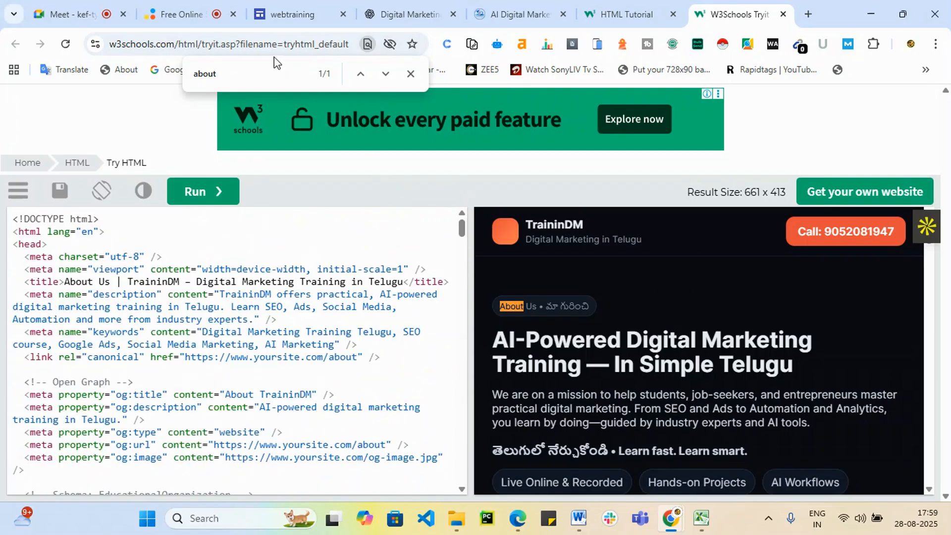
# Narrow the search to 'Ab' and select the title and meta description text.
pyautogui.moveTo(233, 75); pyautogui.dragTo(193, 79)
pyautogui.write('Abo')
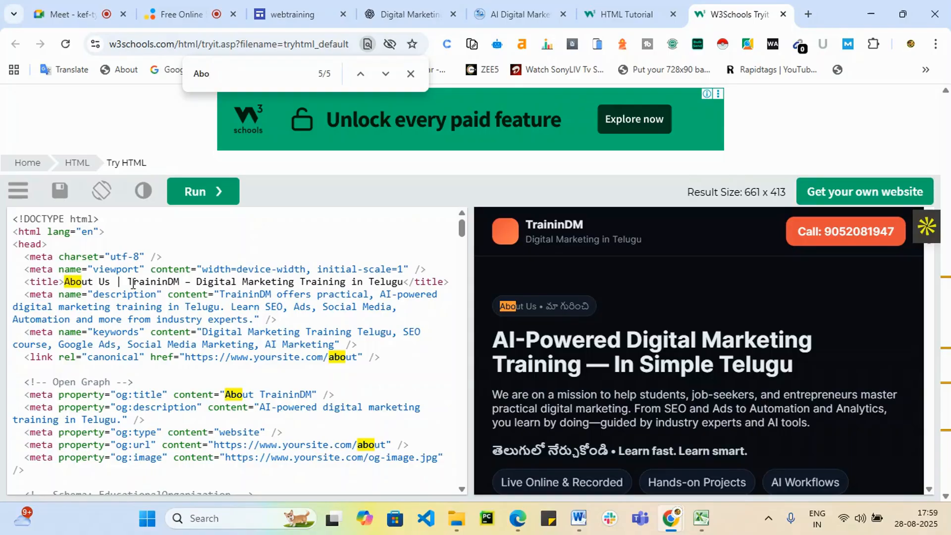
pyautogui.moveTo(128, 281); pyautogui.dragTo(266, 282)
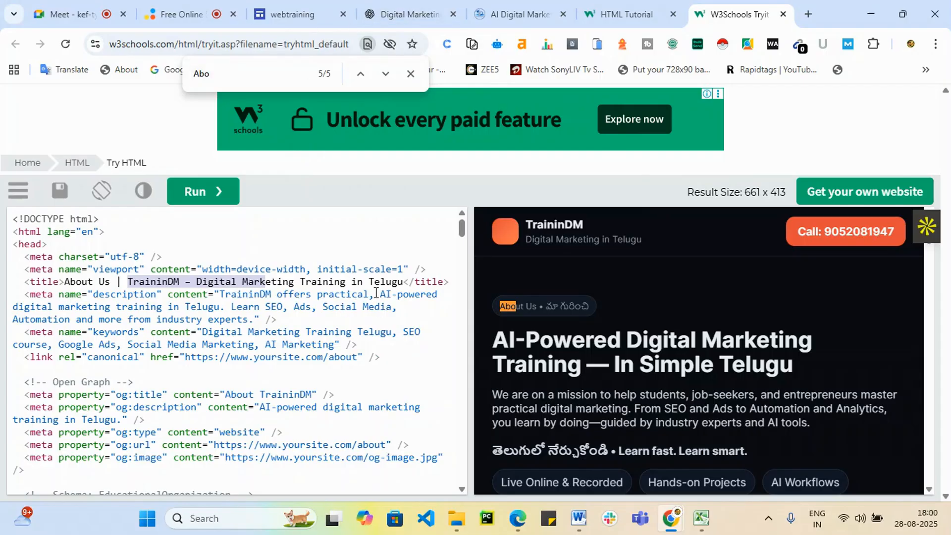
pyautogui.moveTo(374, 292); pyautogui.dragTo(381, 315)
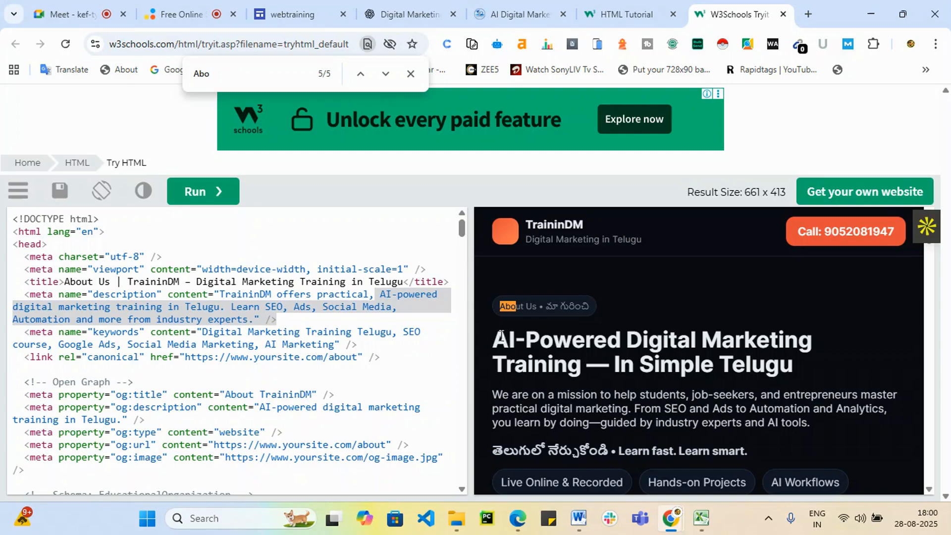
# Search the code for the hero heading copied from the preview.
pyautogui.moveTo(500, 336); pyautogui.dragTo(793, 359)
pyautogui.hotkey('ctrl', 'c')
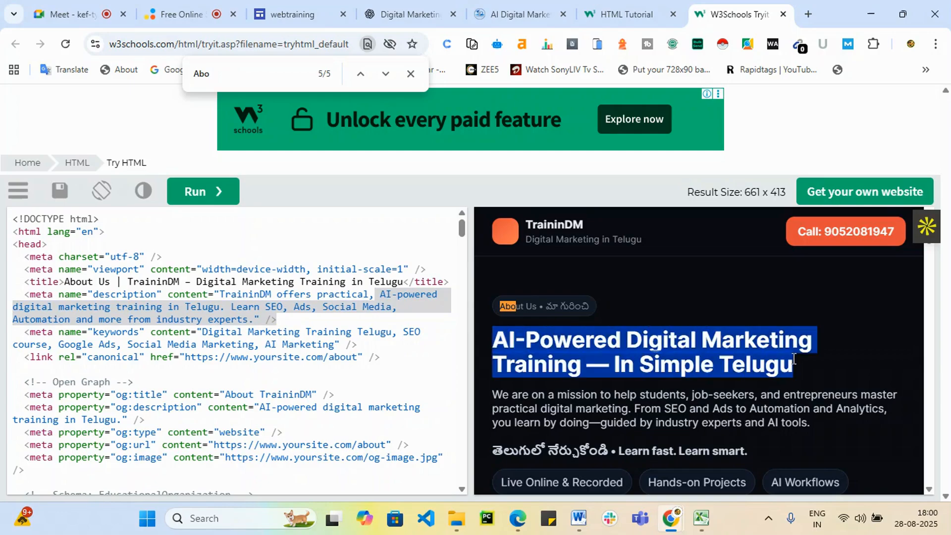
pyautogui.moveTo(217, 72); pyautogui.dragTo(112, 77)
pyautogui.hotkey('ctrl', 'v')
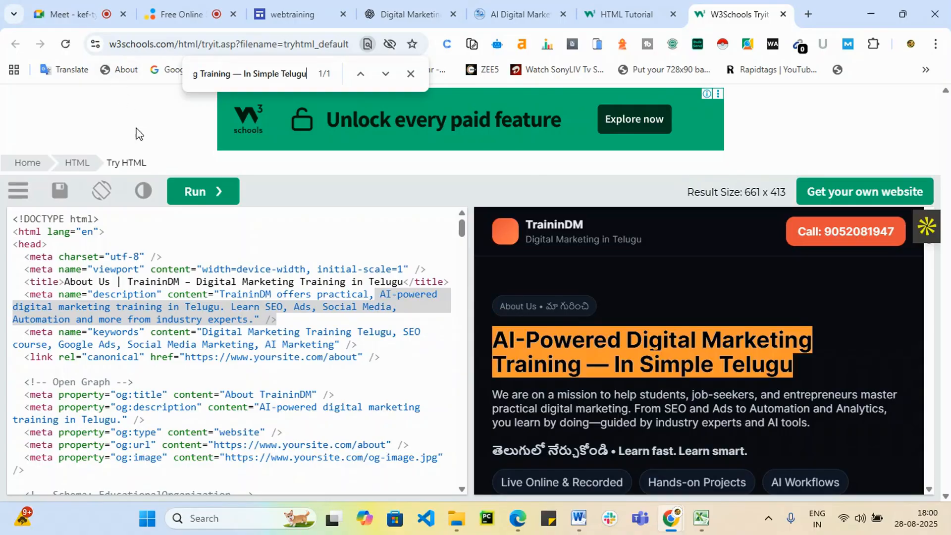
pyautogui.scroll(-4, 233, 376)
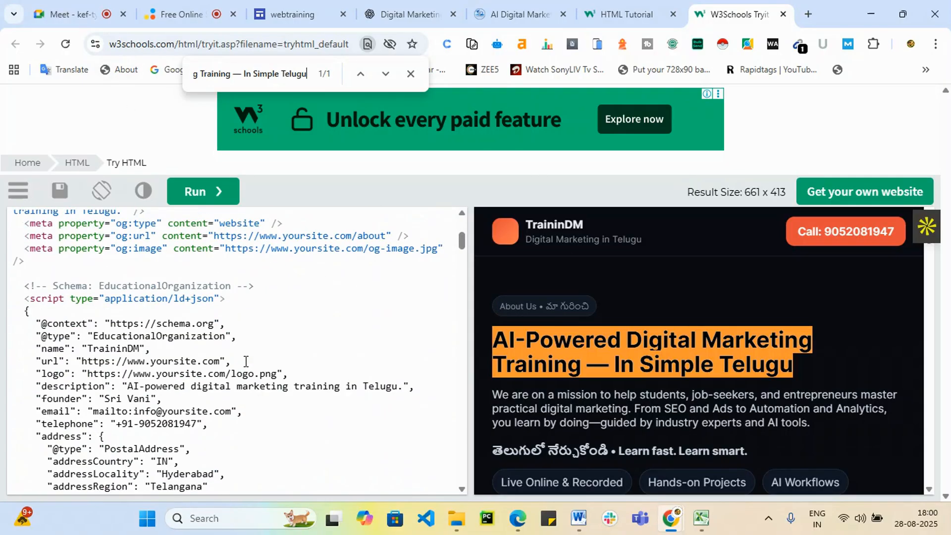
pyautogui.scroll(3, 246, 362)
pyautogui.scroll(1, 246, 361)
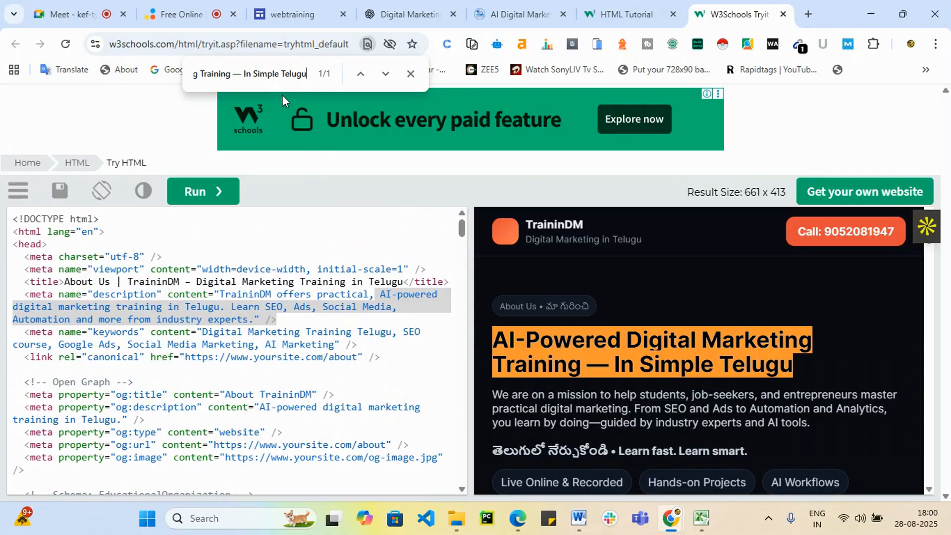
# Trim the search to 'AI-Powered Digital Marketing Training' and return to Google Sites.
pyautogui.moveTo(241, 75); pyautogui.dragTo(323, 82)
pyautogui.press('BackSpace')
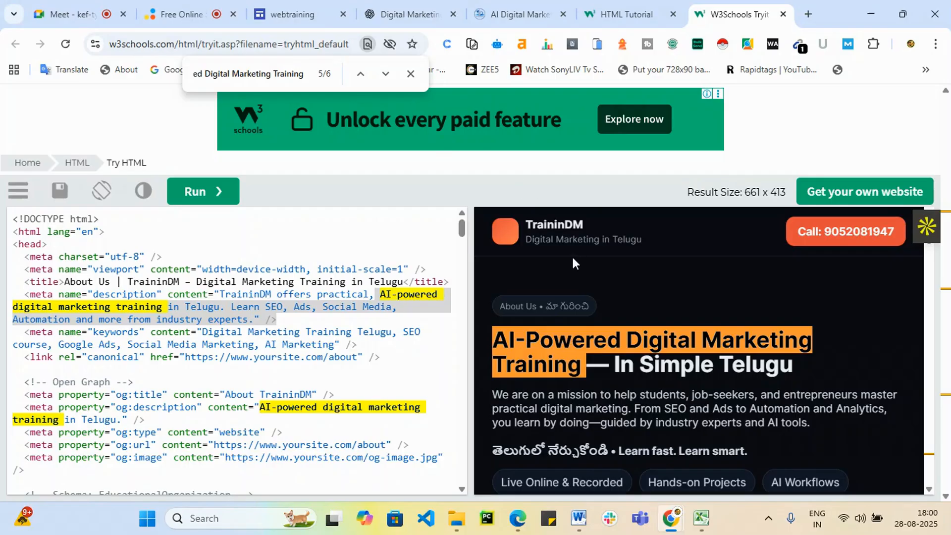
pyautogui.scroll(-3, 573, 261)
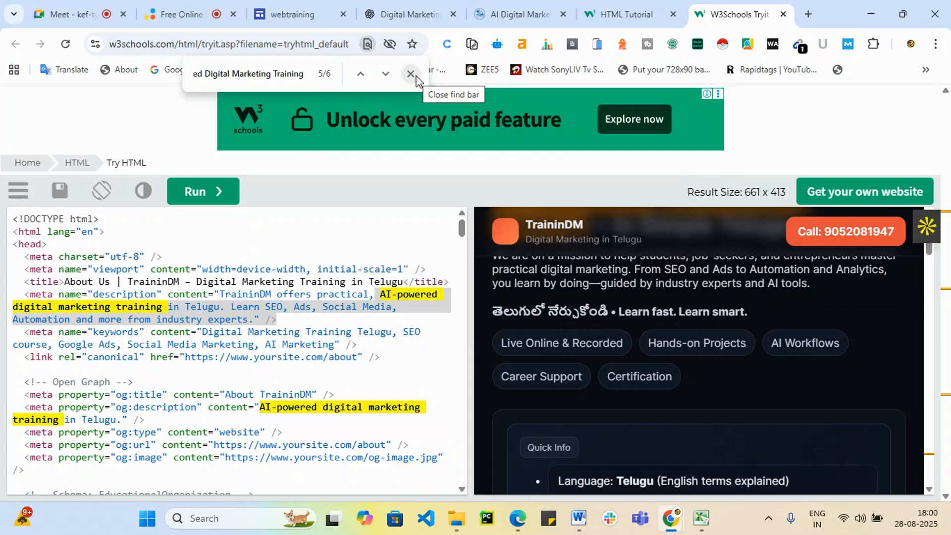
pyautogui.scroll(-4, 610, 359)
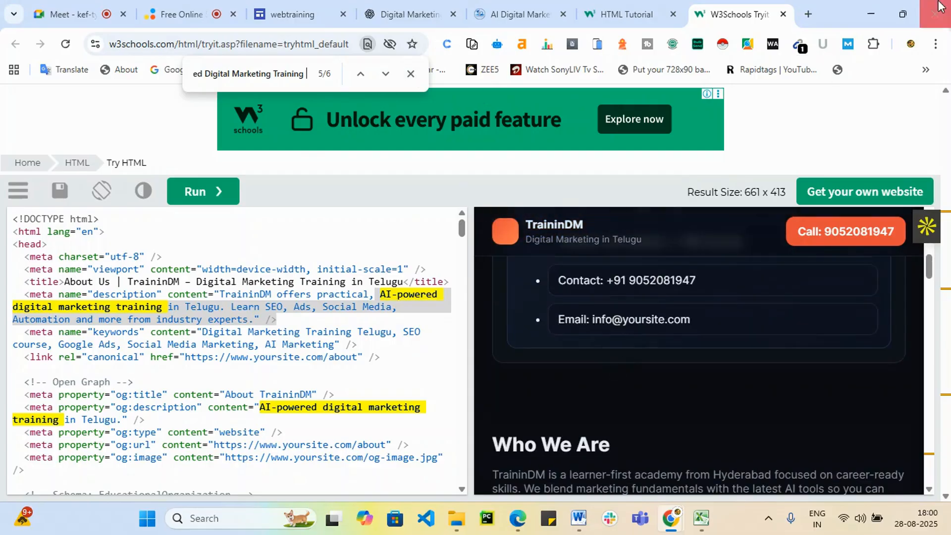
pyautogui.click(296, 5)
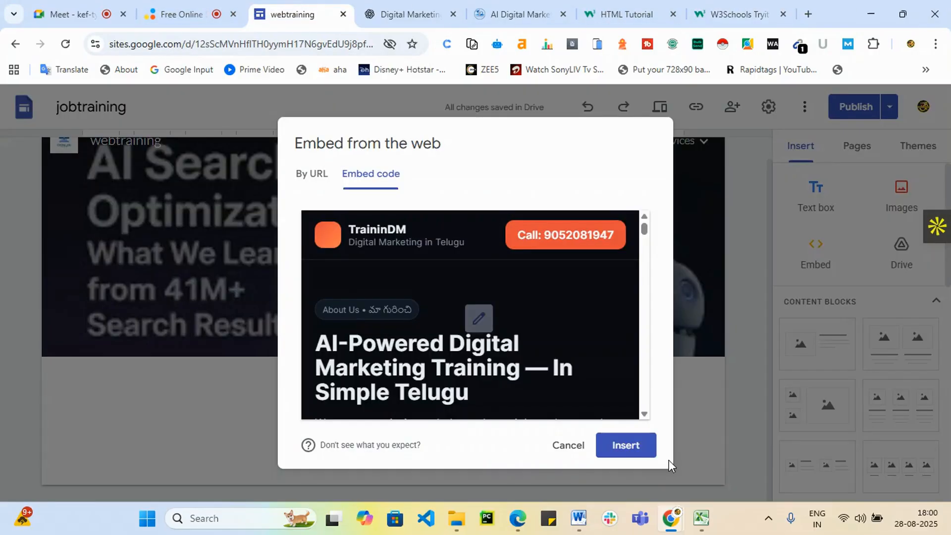
# Insert the TraininDM About Us page embed and widen its box across the page.
pyautogui.click(616, 449)
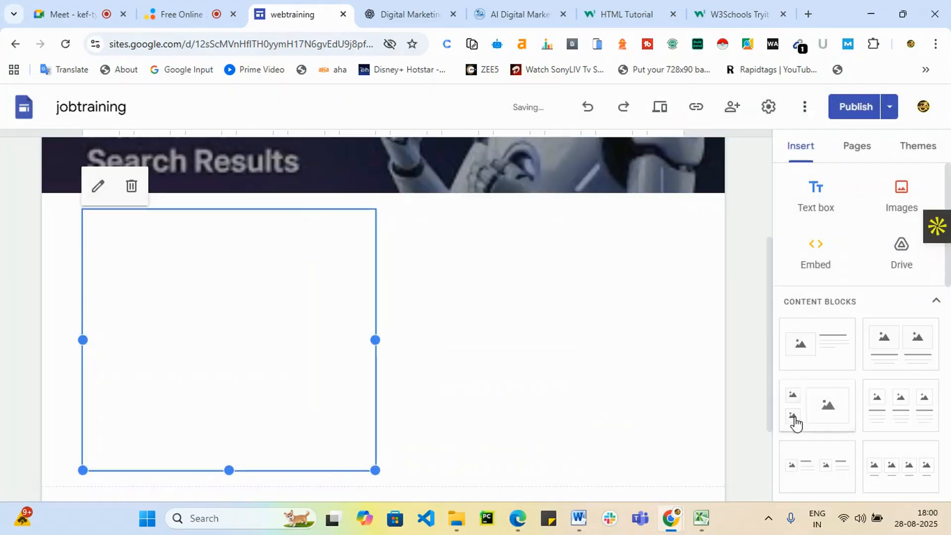
pyautogui.scroll(-4, 908, 350)
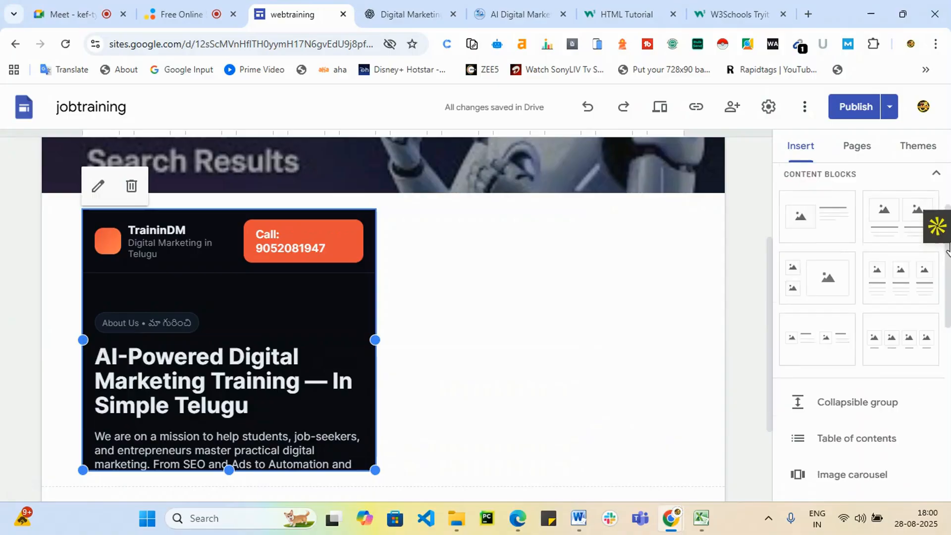
pyautogui.scroll(-3, 282, 484)
pyautogui.moveTo(375, 340); pyautogui.dragTo(554, 334)
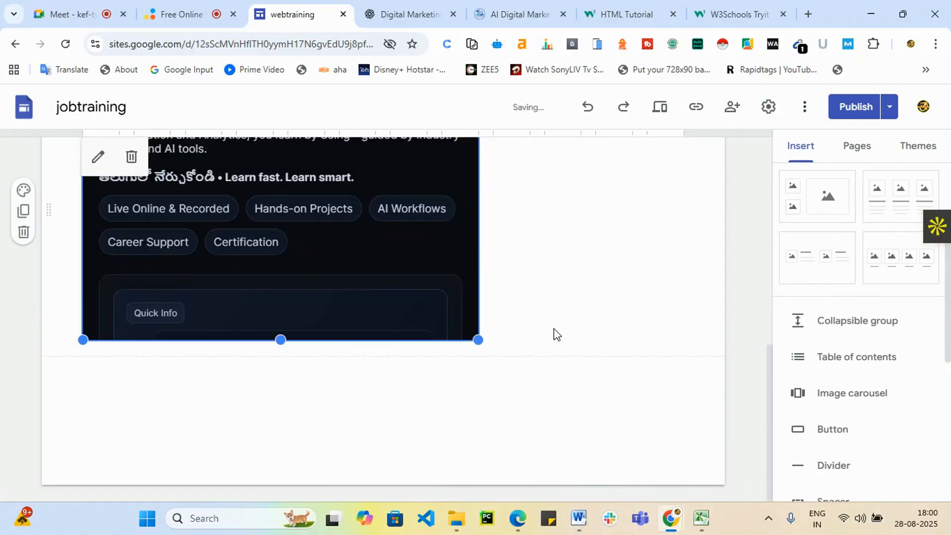
pyautogui.moveTo(277, 340); pyautogui.dragTo(622, 392)
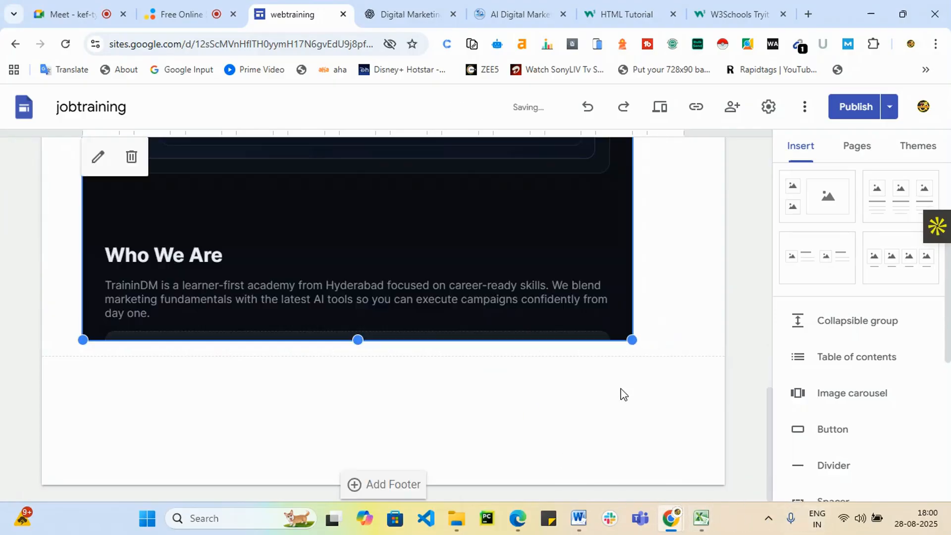
pyautogui.scroll(4, 644, 426)
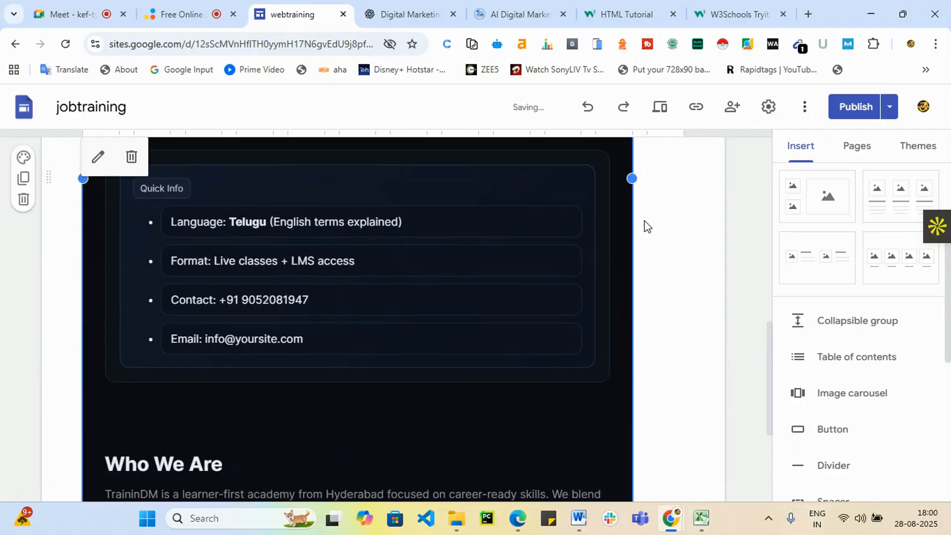
pyautogui.moveTo(632, 178); pyautogui.dragTo(749, 205)
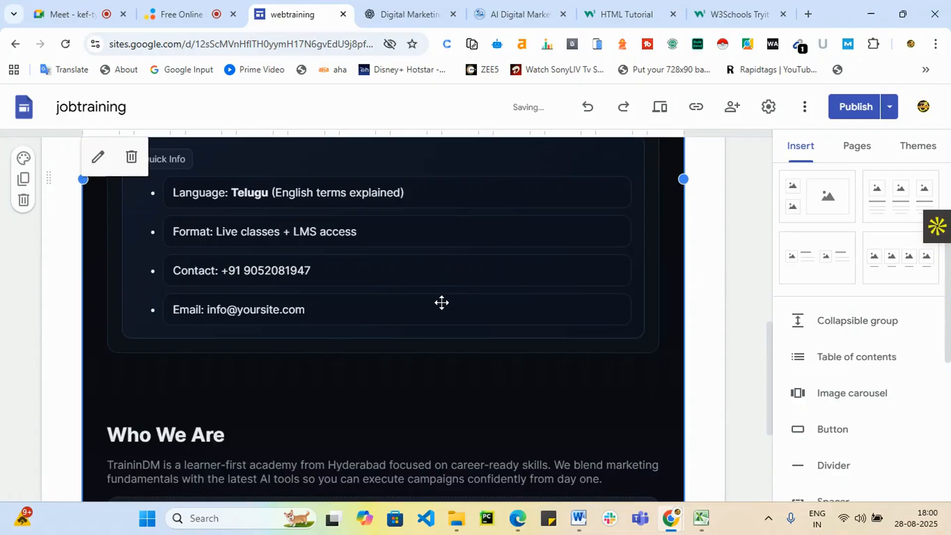
# Stretch the embed downward to reveal the stats cards and Our Vision.
pyautogui.scroll(-4, 433, 301)
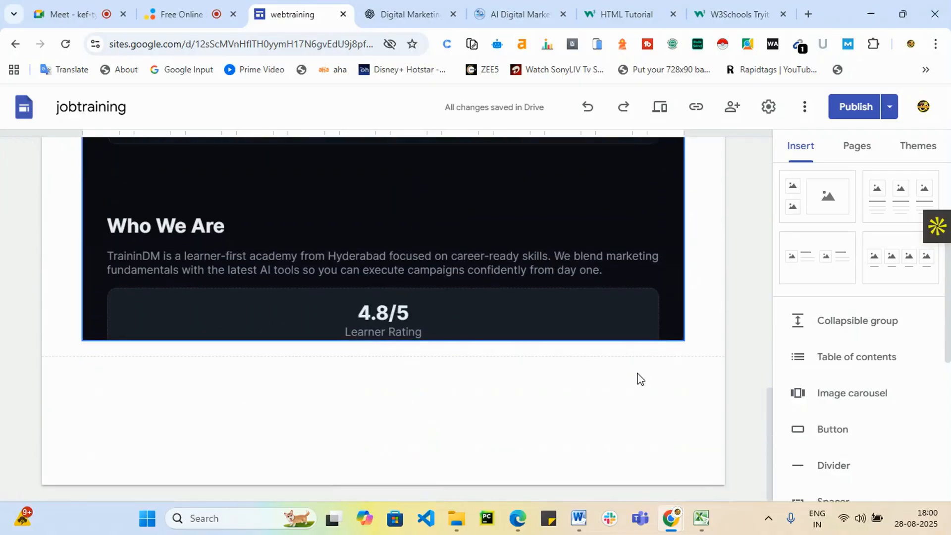
pyautogui.click(383, 339)
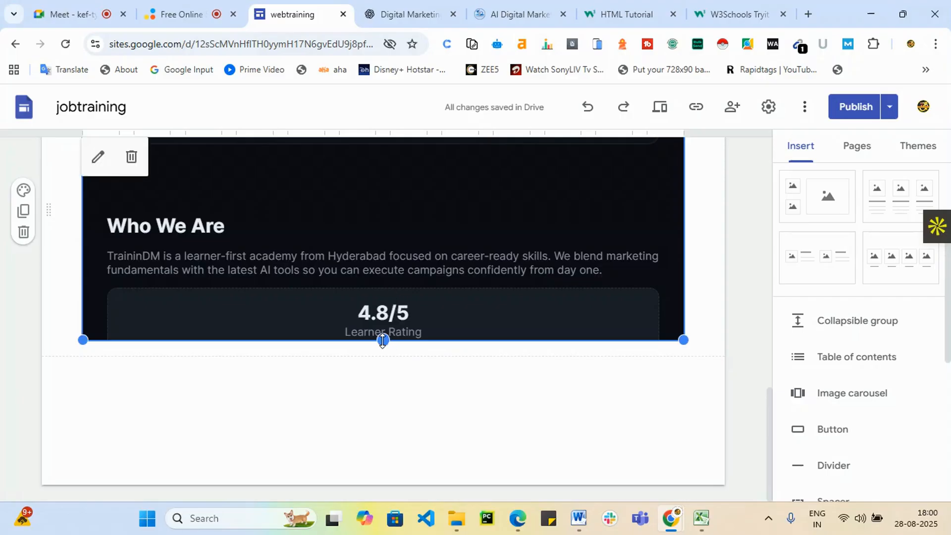
pyautogui.moveTo(383, 339); pyautogui.dragTo(356, 510)
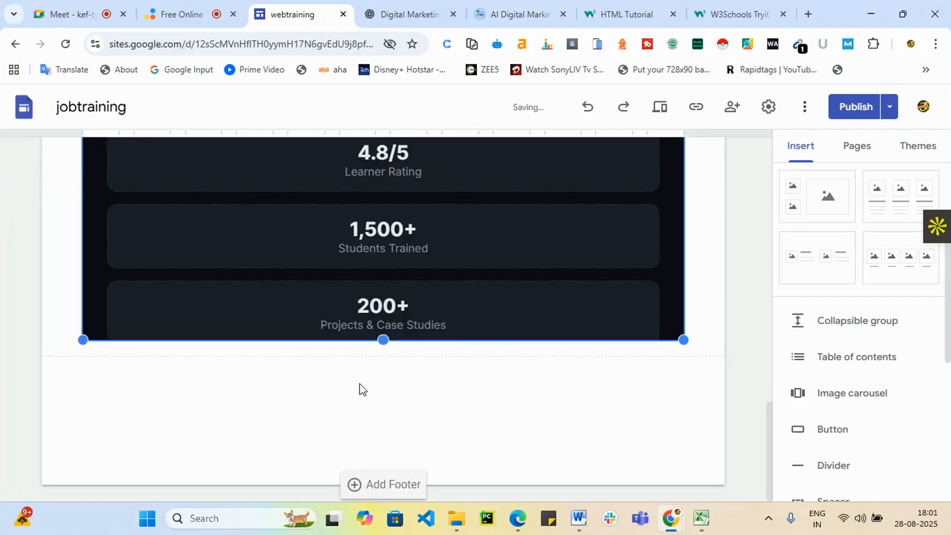
pyautogui.moveTo(381, 343); pyautogui.dragTo(340, 515)
pyautogui.scroll(9, 460, 332)
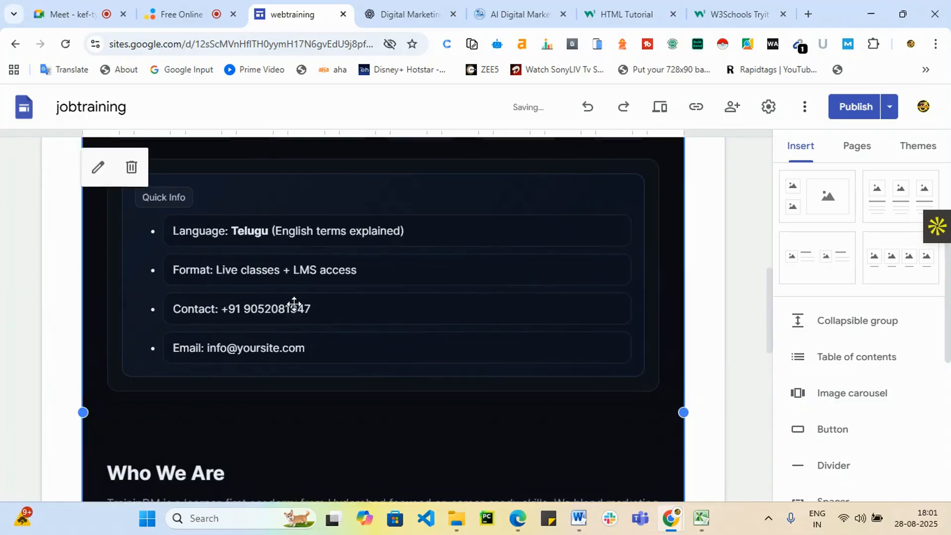
pyautogui.scroll(10, 185, 297)
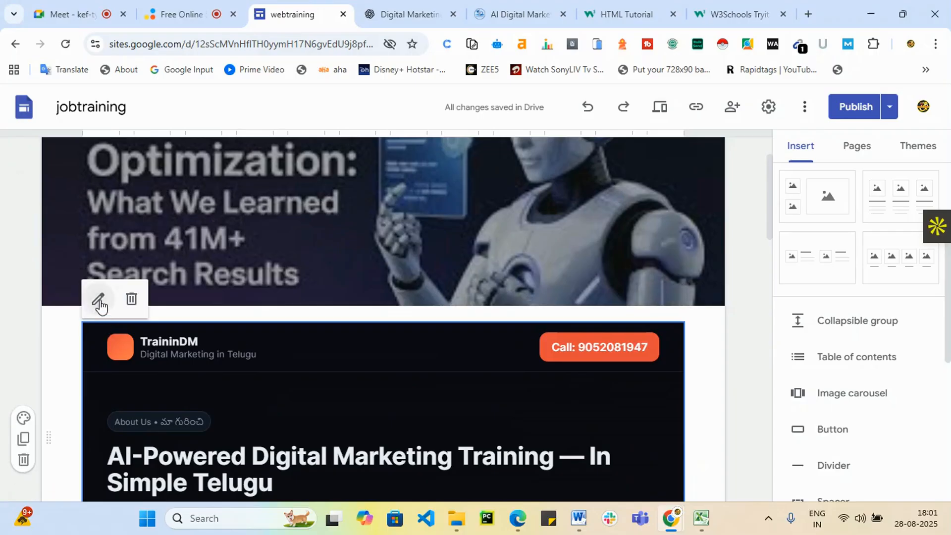
pyautogui.click(99, 299)
# Cancel the Embed from the web code window, keeping the TraininDM embed visible down to Our Mission.
pyautogui.scroll(5, 417, 314)
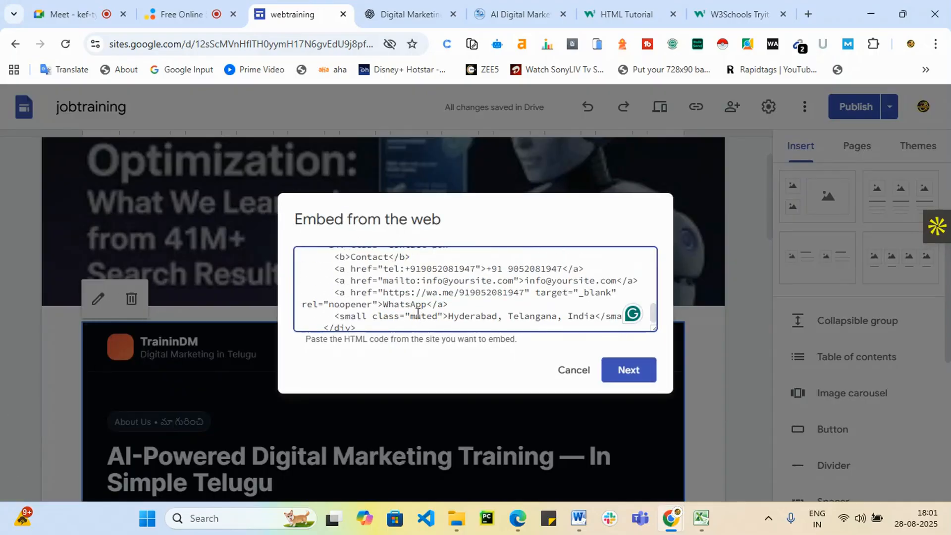
pyautogui.scroll(10, 418, 315)
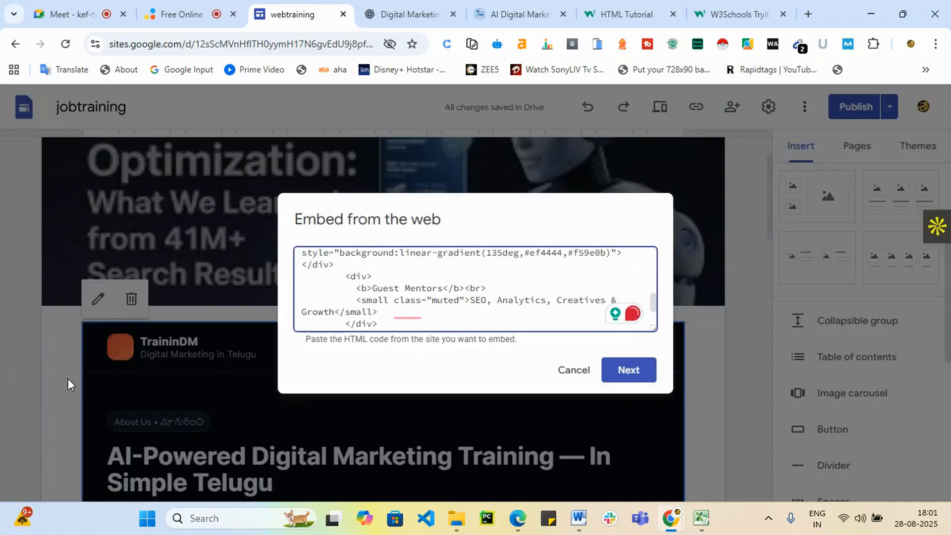
pyautogui.click(574, 370)
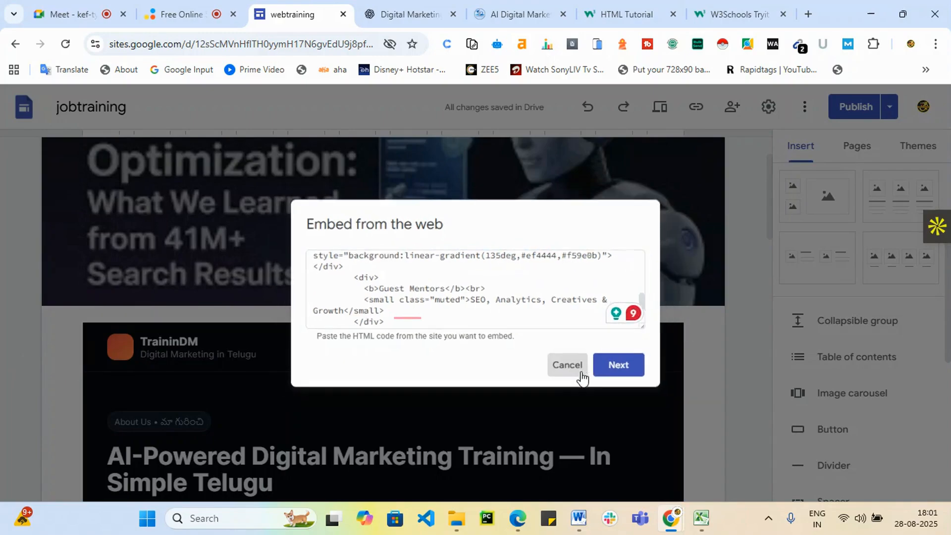
pyautogui.scroll(-1, 583, 363)
pyautogui.scroll(-20, 583, 363)
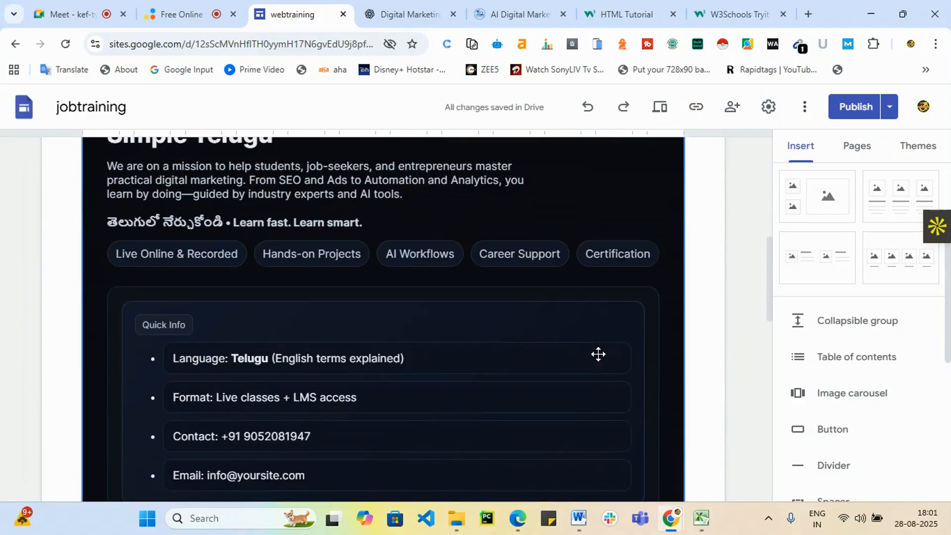
pyautogui.scroll(-2, 598, 354)
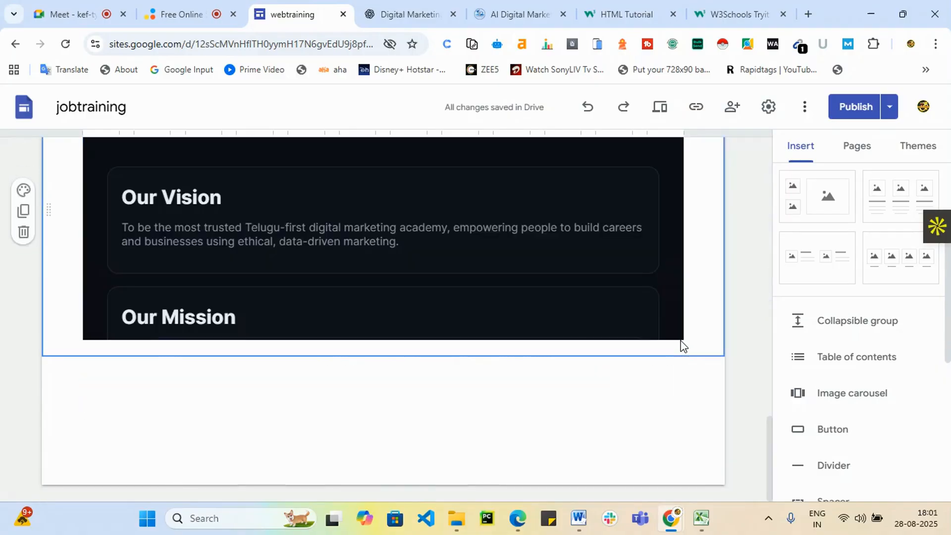
# Drag the TraininDM embed's bottom edge down repeatedly to show more About content.
pyautogui.click(384, 305)
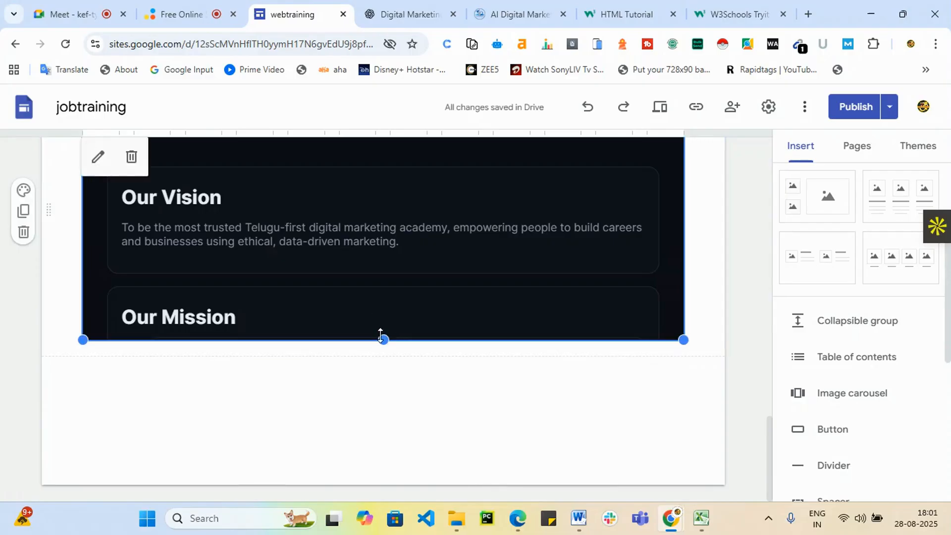
pyautogui.moveTo(381, 339); pyautogui.dragTo(381, 376)
pyautogui.moveTo(384, 340); pyautogui.dragTo(372, 379)
pyautogui.moveTo(383, 340); pyautogui.dragTo(372, 466)
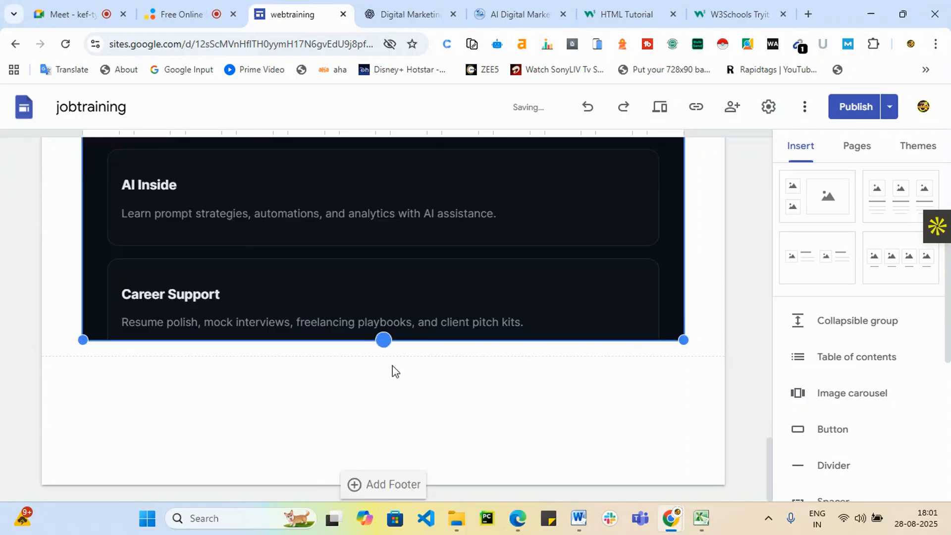
pyautogui.moveTo(382, 340); pyautogui.dragTo(376, 454)
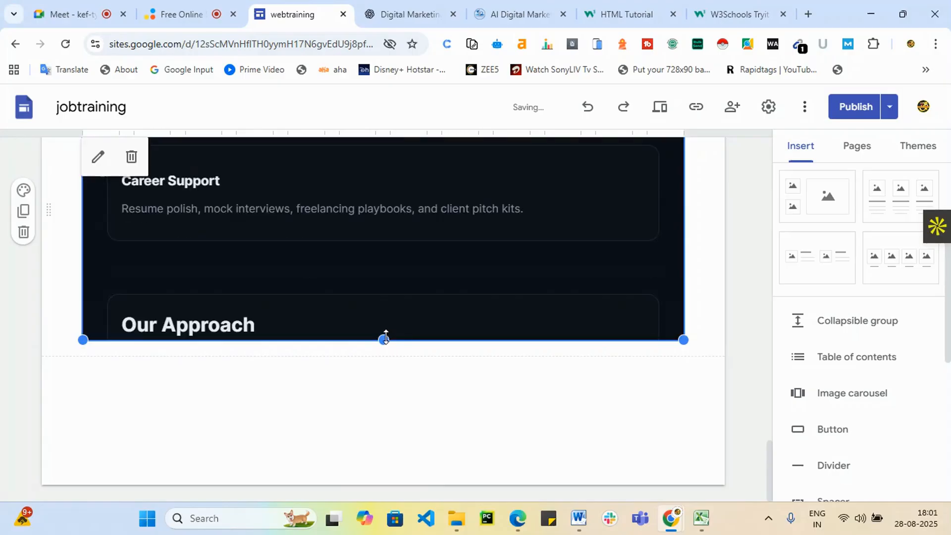
pyautogui.moveTo(383, 339); pyautogui.dragTo(383, 450)
pyautogui.moveTo(384, 340); pyautogui.dragTo(386, 448)
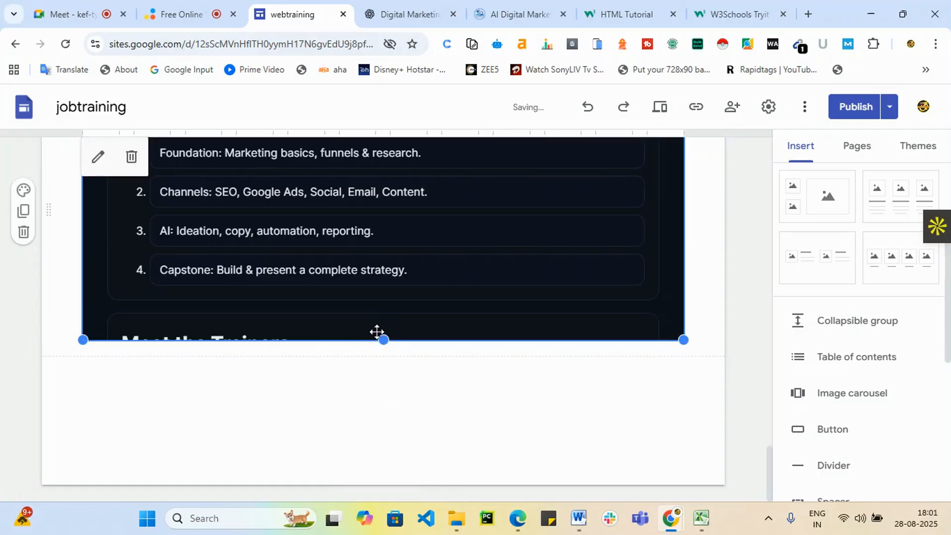
# Extend the embed past Meet the Trainers, Student Voices and Ready to Learn to its footer.
pyautogui.moveTo(384, 340); pyautogui.dragTo(378, 475)
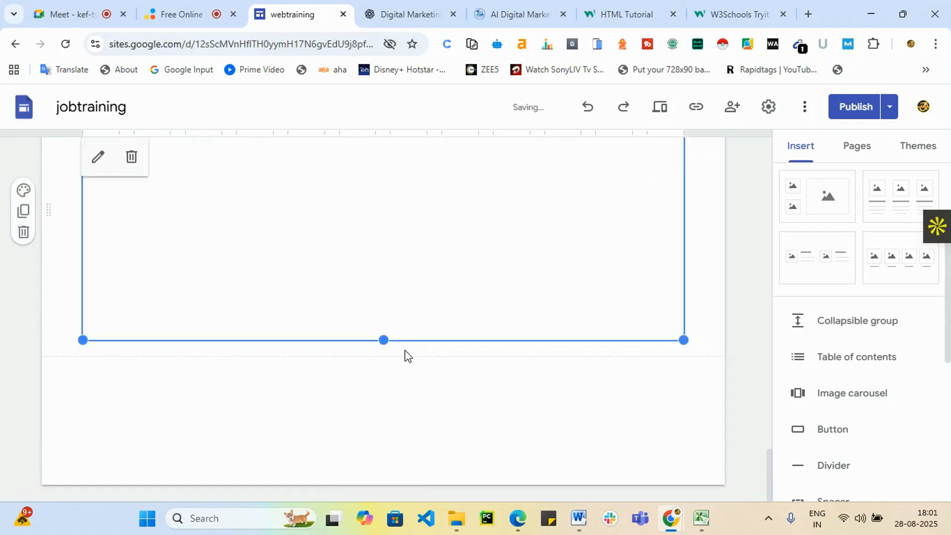
pyautogui.moveTo(386, 339); pyautogui.dragTo(395, 475)
pyautogui.moveTo(384, 341)
pyautogui.mouseDown()
pyautogui.moveTo(391, 421)
pyautogui.moveTo(381, 490)
pyautogui.moveTo(482, 411)
pyautogui.mouseUp()
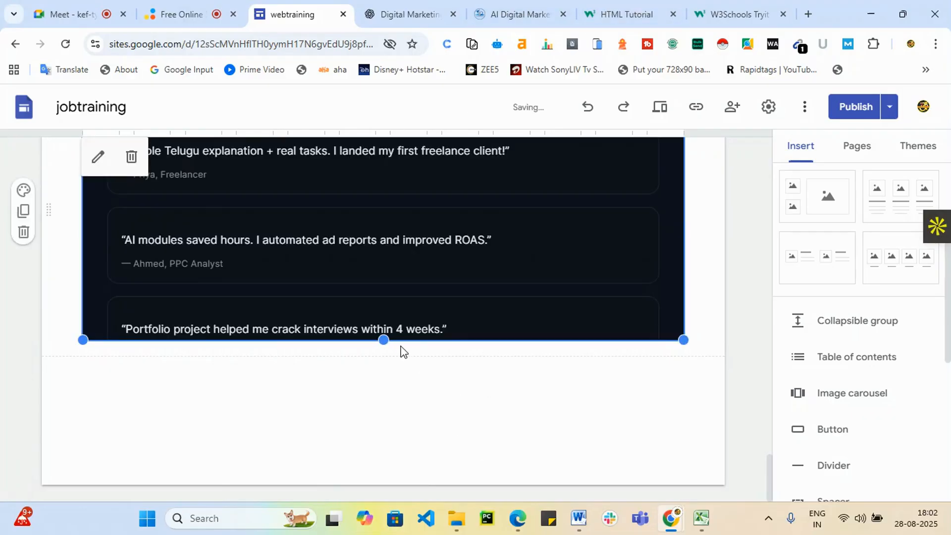
pyautogui.moveTo(384, 341); pyautogui.dragTo(423, 485)
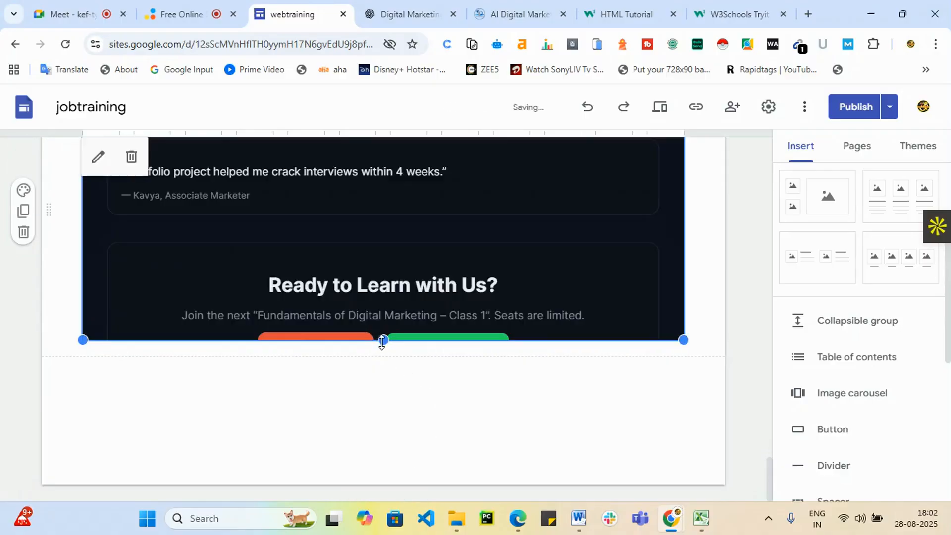
pyautogui.moveTo(382, 342); pyautogui.dragTo(372, 422)
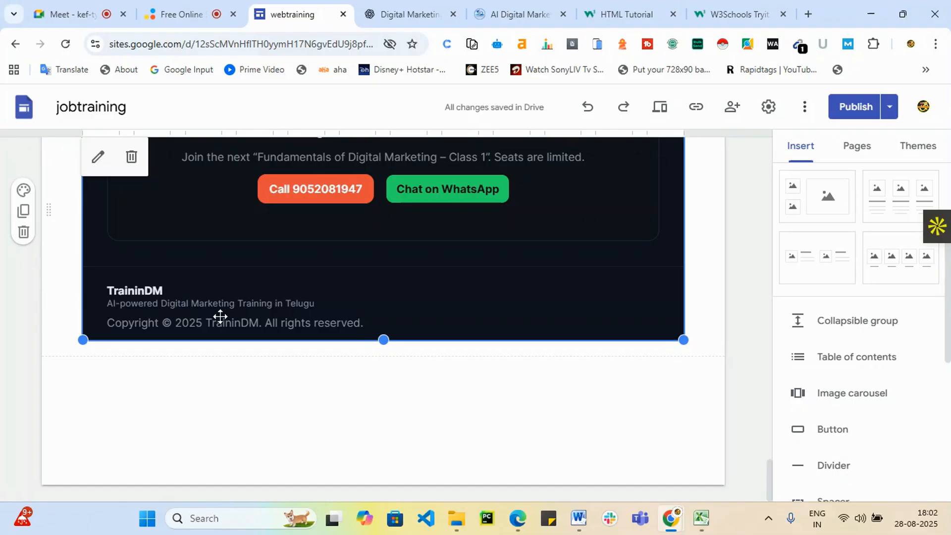
pyautogui.scroll(1, 274, 365)
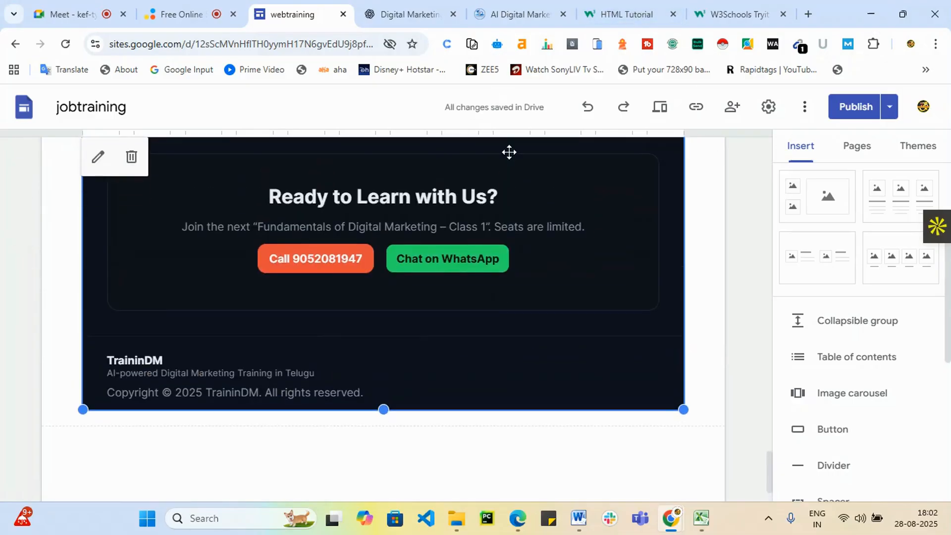
pyautogui.scroll(2, 509, 152)
pyautogui.click(614, 8)
# Review the end of the About page code in the Tryit Editor, with its contact box and copyright script.
pyautogui.scroll(-5, 437, 267)
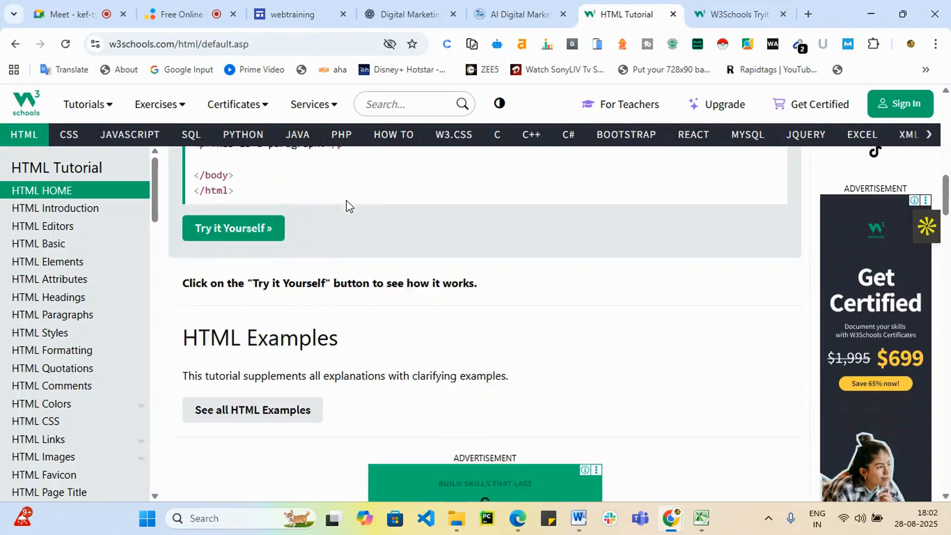
pyautogui.scroll(5, 475, 386)
pyautogui.click(733, 14)
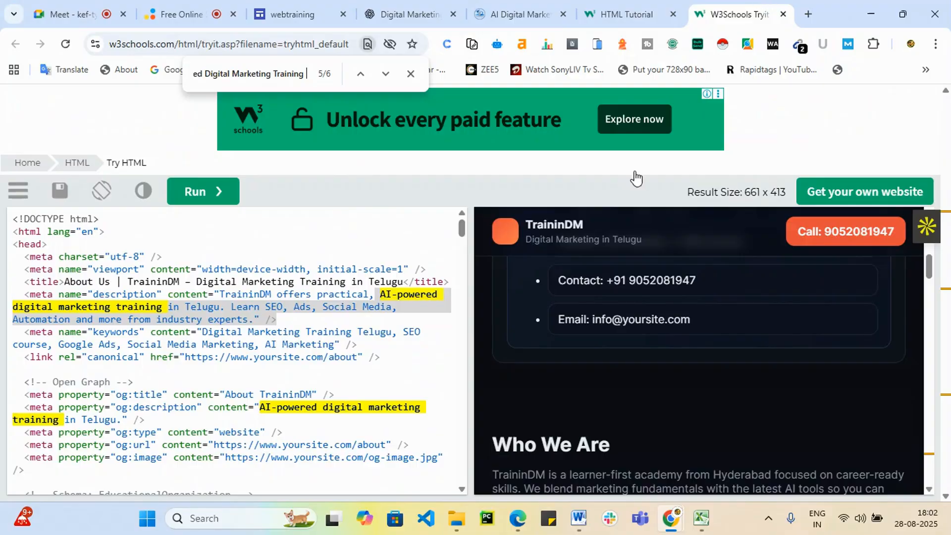
pyautogui.scroll(-2, 395, 358)
pyautogui.scroll(-3, 395, 358)
pyautogui.moveTo(456, 242); pyautogui.dragTo(464, 502)
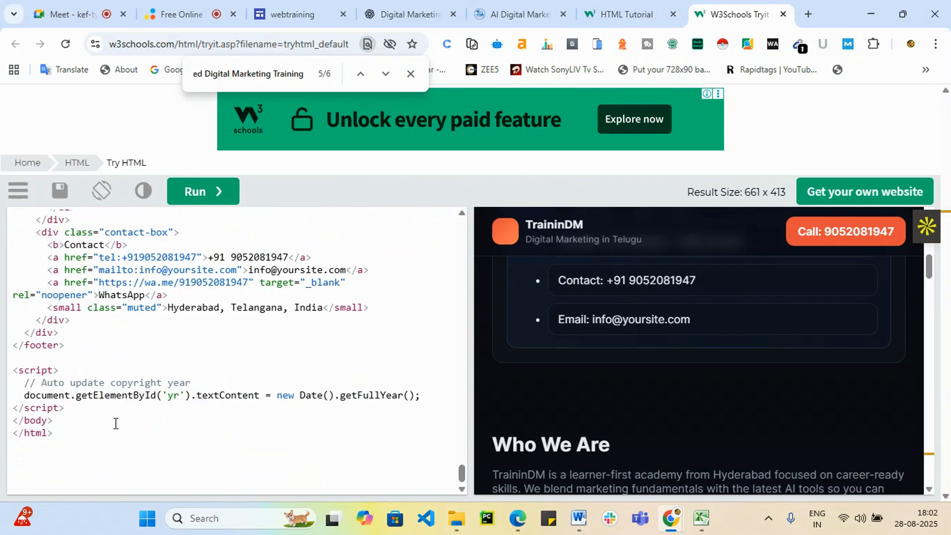
pyautogui.scroll(3, 127, 410)
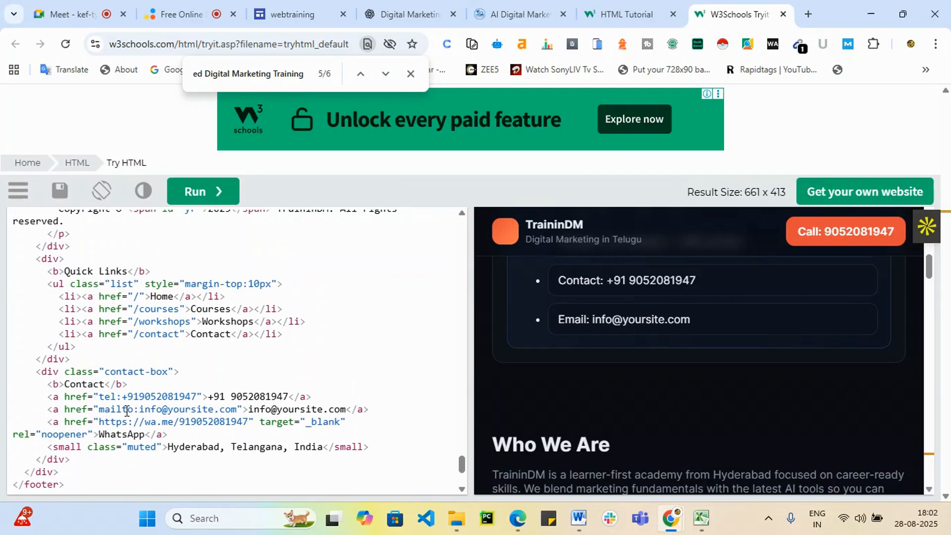
pyautogui.scroll(-3, 127, 411)
pyautogui.scroll(2, 85, 416)
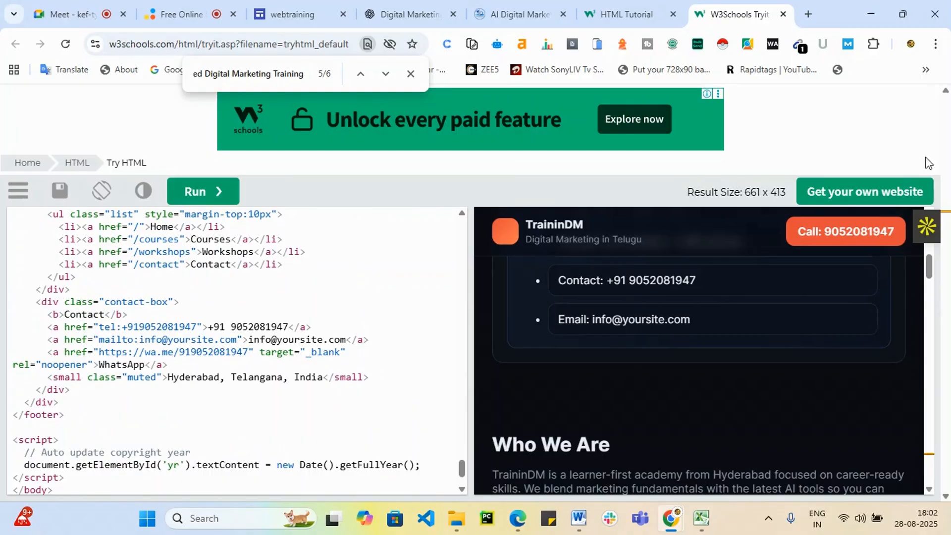
pyautogui.click(294, 9)
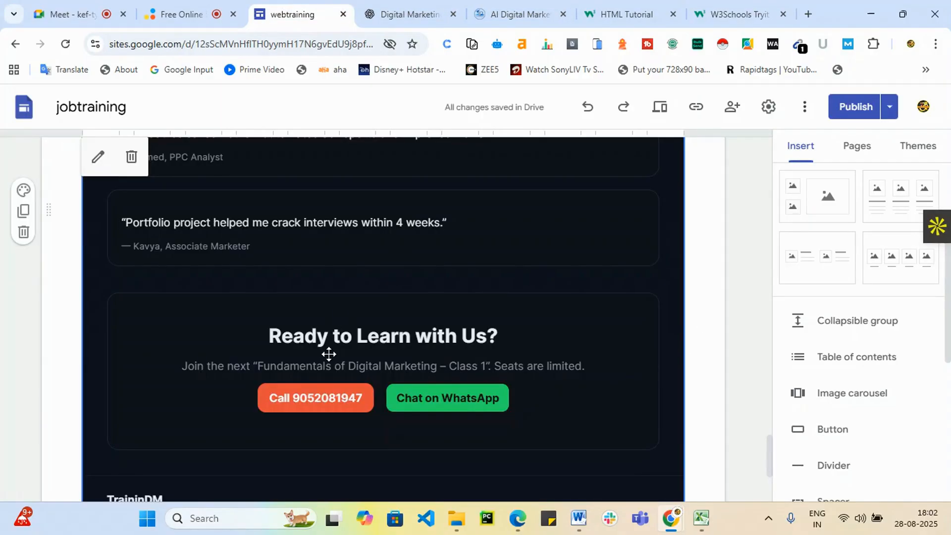
# Check the embed's footer copyright line in Google Sites, then return to the Tryit Editor.
pyautogui.scroll(1, 329, 355)
pyautogui.scroll(-4, 329, 354)
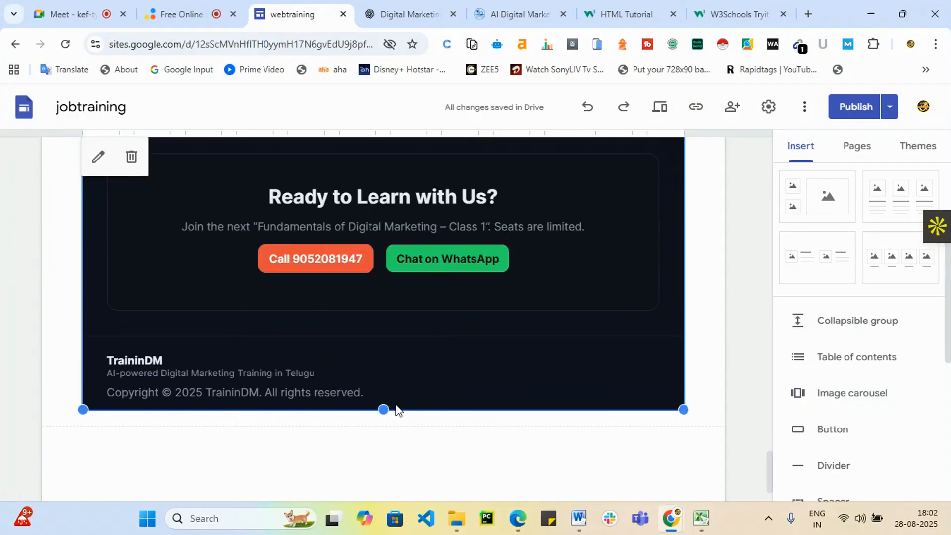
pyautogui.click(717, 14)
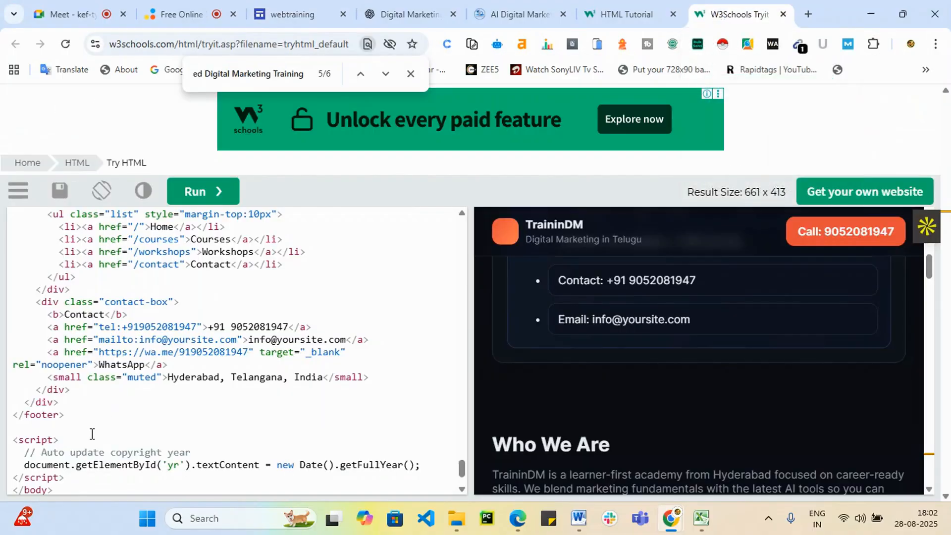
# Select the copyright-year script and closing body lines in the Tryit code.
pyautogui.scroll(-3, 92, 434)
pyautogui.moveTo(26, 396); pyautogui.dragTo(196, 406)
pyautogui.moveTo(266, 406); pyautogui.dragTo(270, 419)
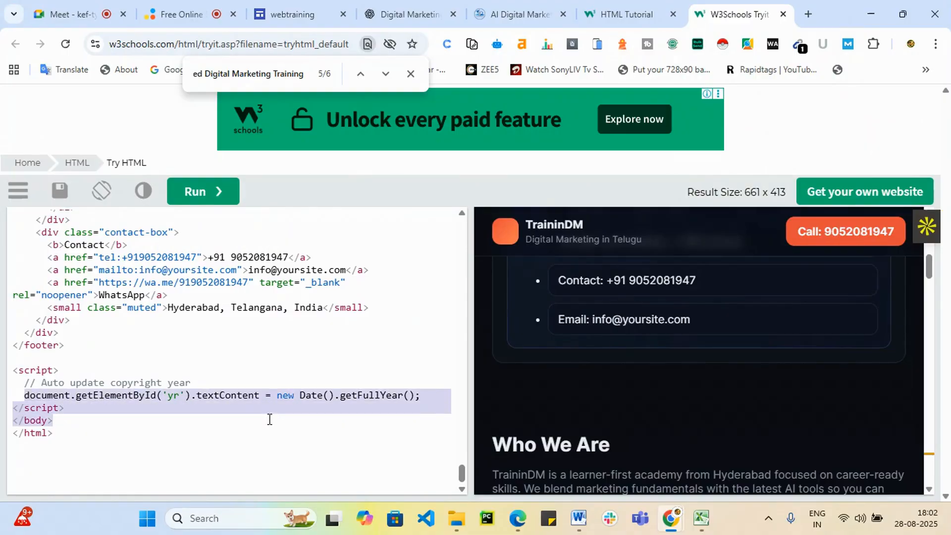
pyautogui.click(171, 453)
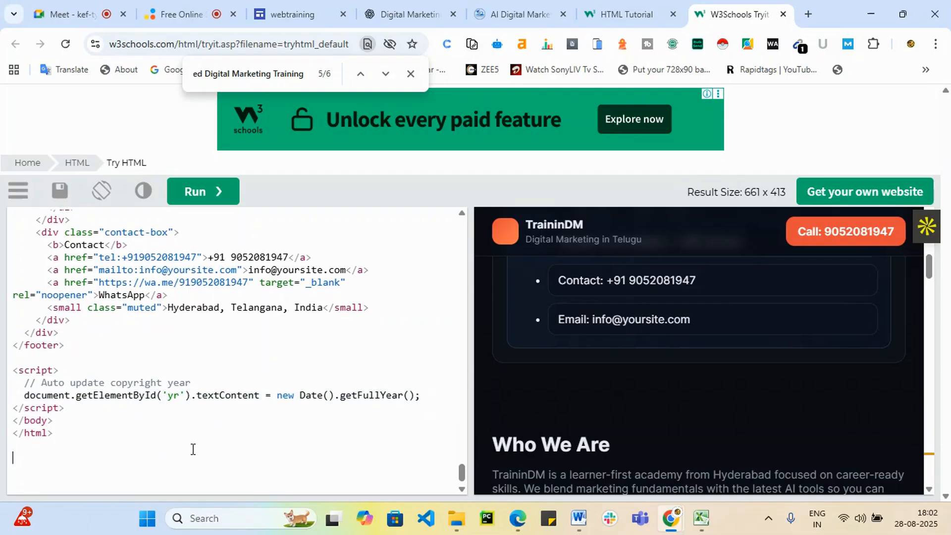
# Search the code for 'Copy' and select the <p> copyright paragraph.
pyautogui.tripleClick(293, 77)
pyautogui.write('Co')
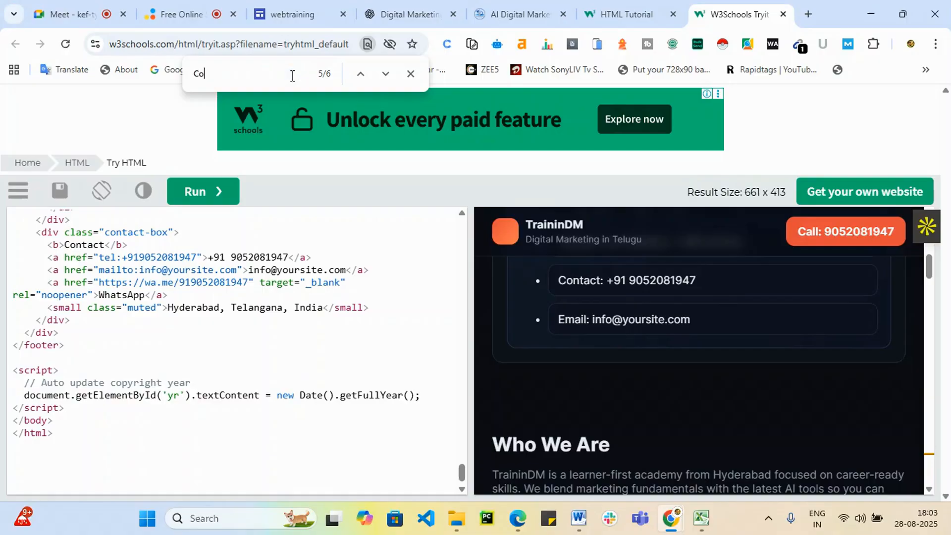
pyautogui.write('py')
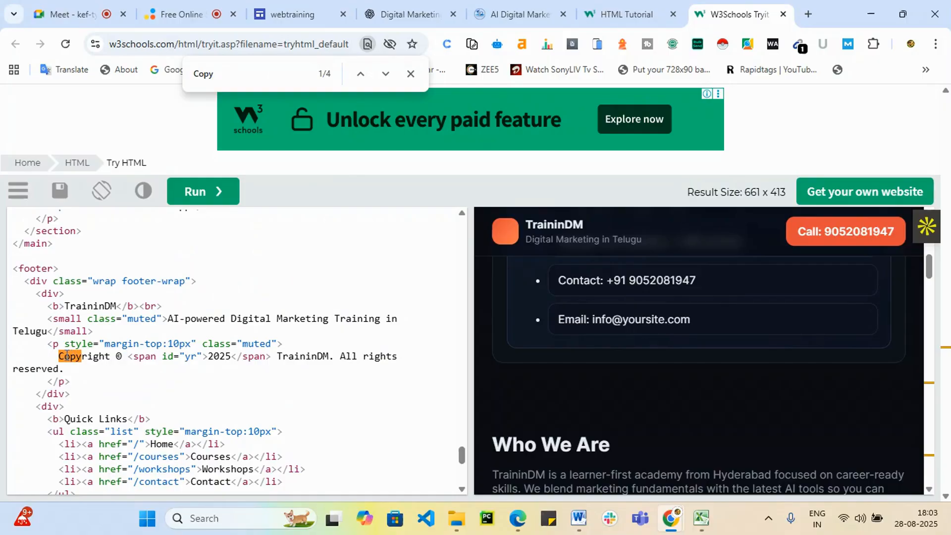
pyautogui.click(50, 349)
pyautogui.moveTo(49, 343); pyautogui.dragTo(82, 378)
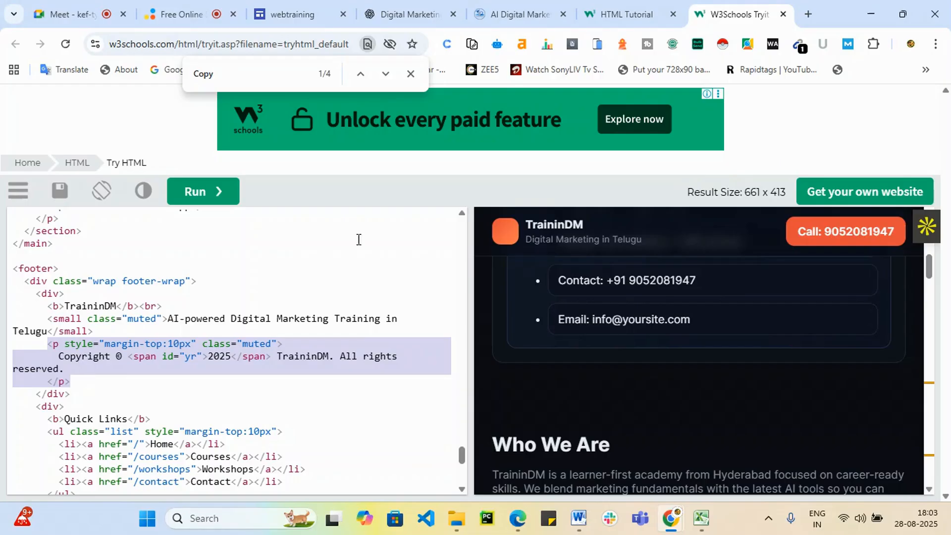
pyautogui.click(290, 14)
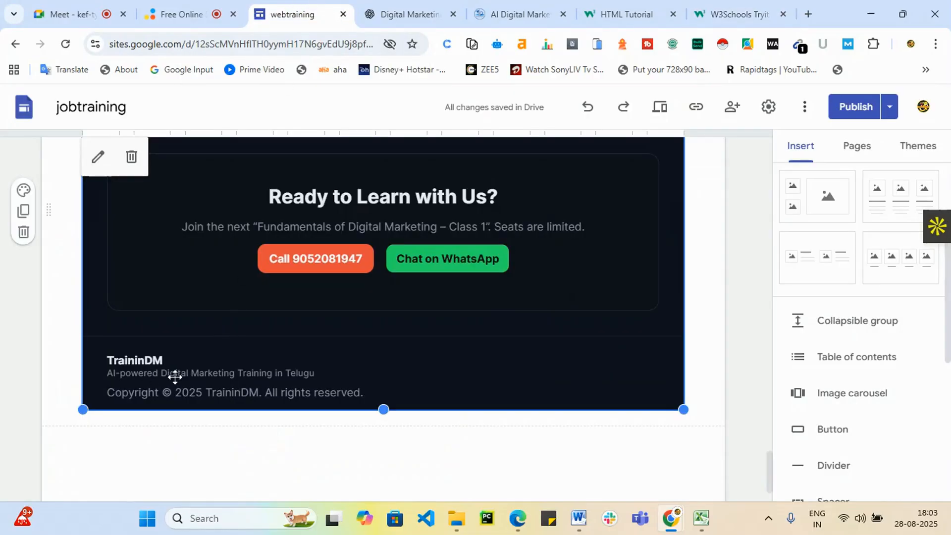
# Scroll the embedded TraininDM About section from the hero header back down to Our Vision.
pyautogui.scroll(15, 455, 297)
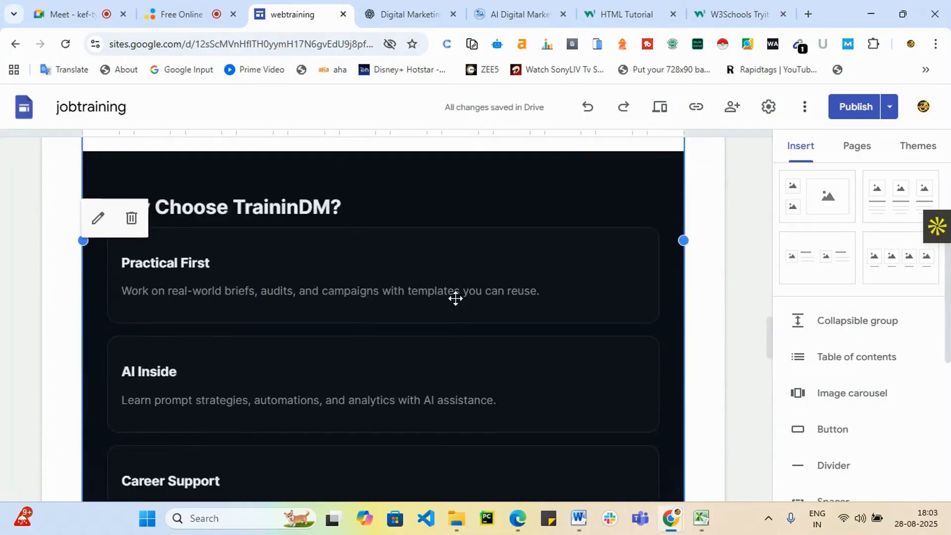
pyautogui.scroll(15, 455, 297)
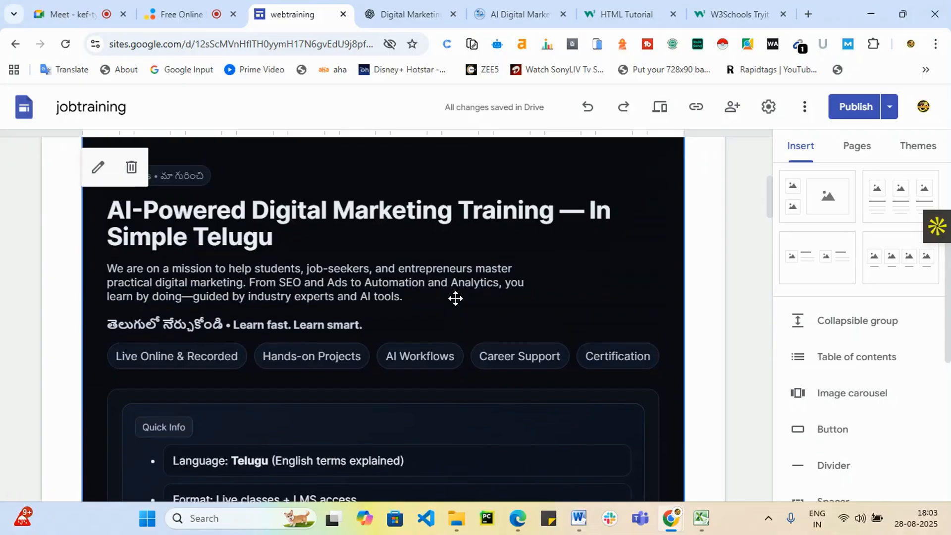
pyautogui.scroll(4, 455, 298)
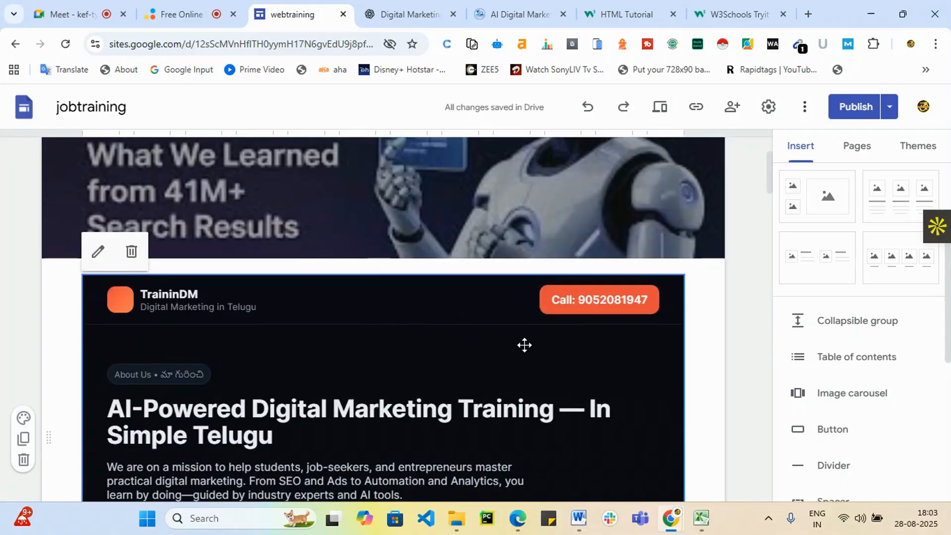
pyautogui.scroll(-7, 525, 345)
pyautogui.scroll(-12, 562, 372)
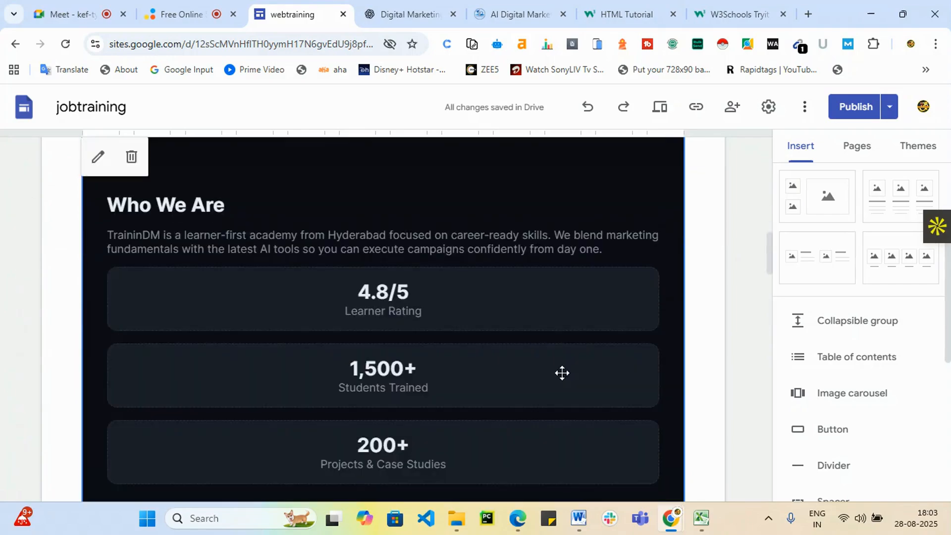
pyautogui.scroll(2, 562, 373)
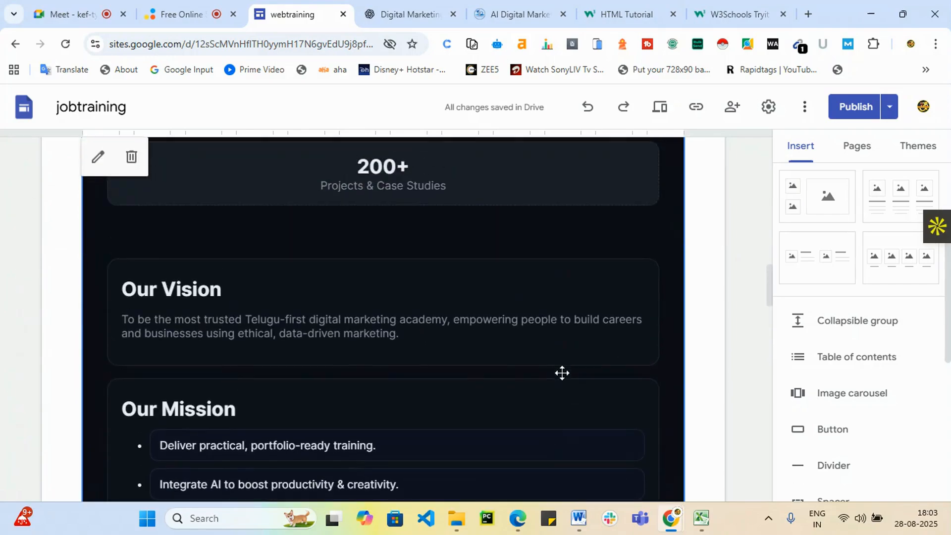
pyautogui.click(721, 11)
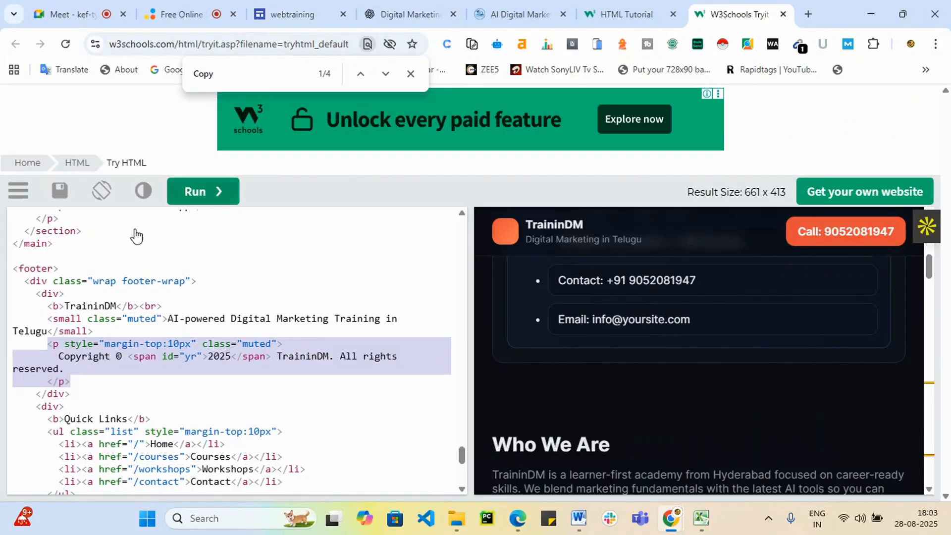
# Search the Tryit page code for 'bg' and 'black' background settings, finding 0 matches.
pyautogui.moveTo(220, 77); pyautogui.dragTo(192, 77)
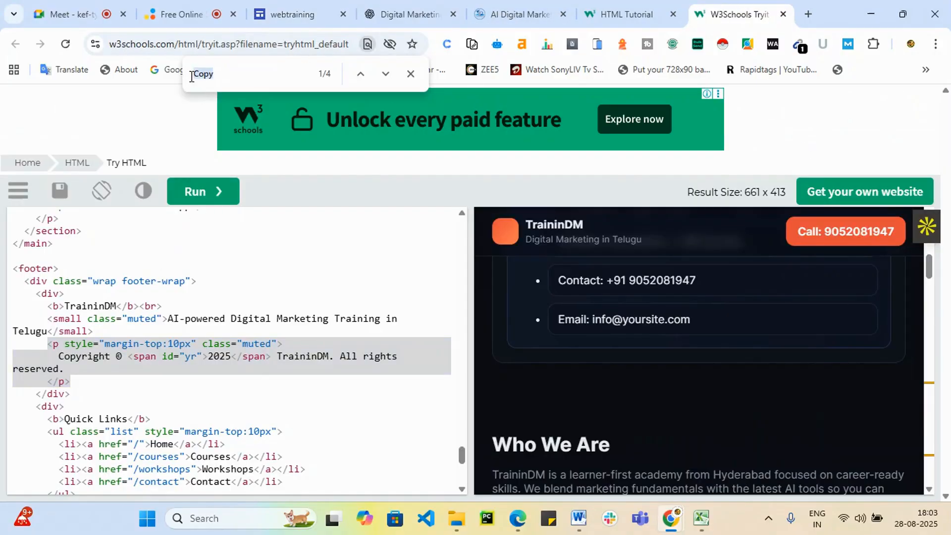
pyautogui.write('bg\\')
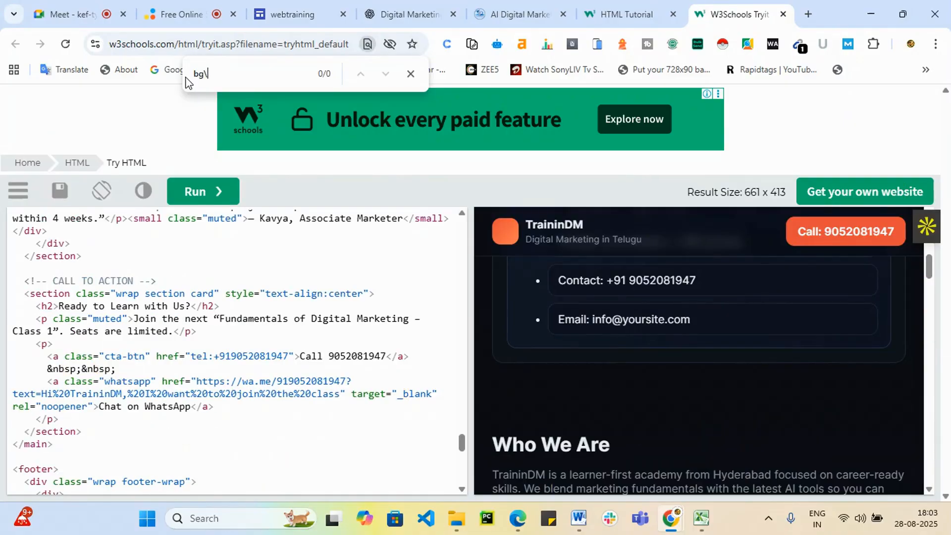
pyautogui.write('ac')
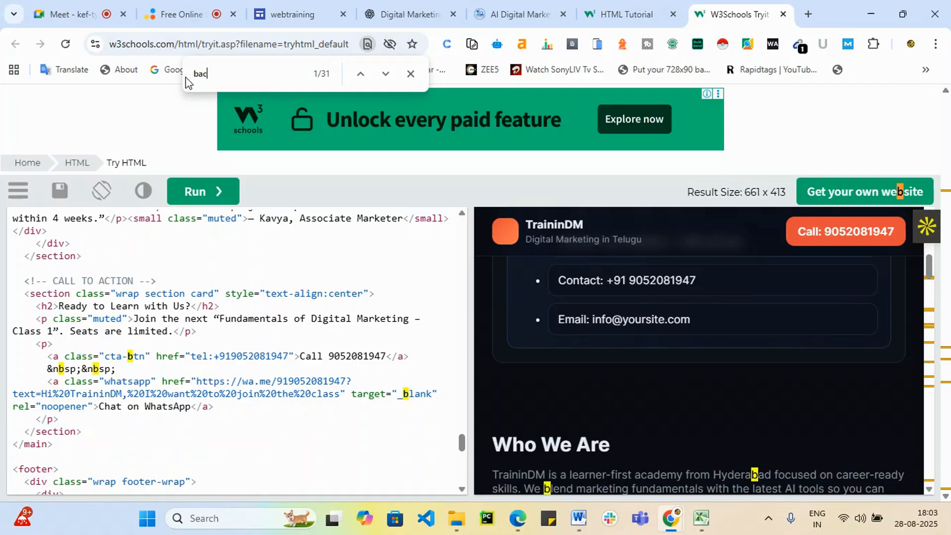
pyautogui.write('k')
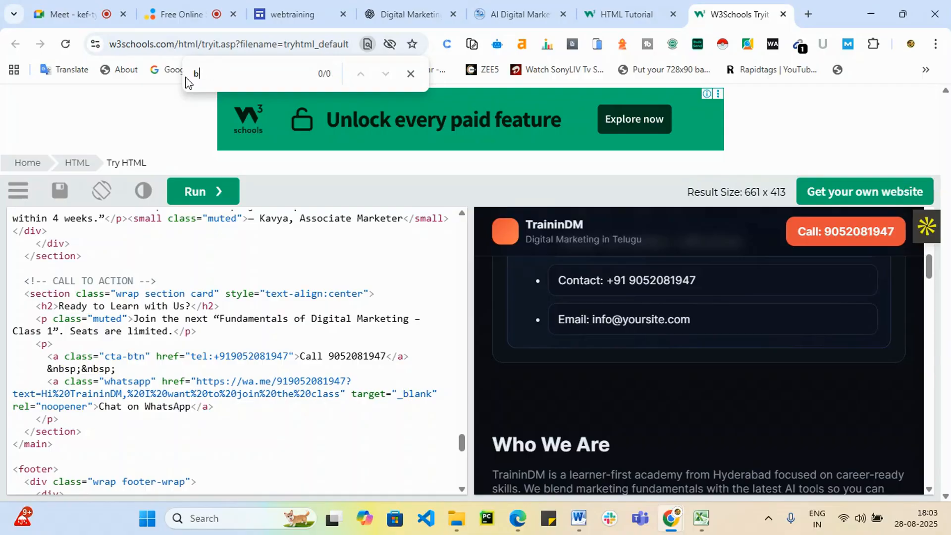
pyautogui.press('BackSpace')
pyautogui.scroll(5, 177, 297)
pyautogui.scroll(15, 177, 308)
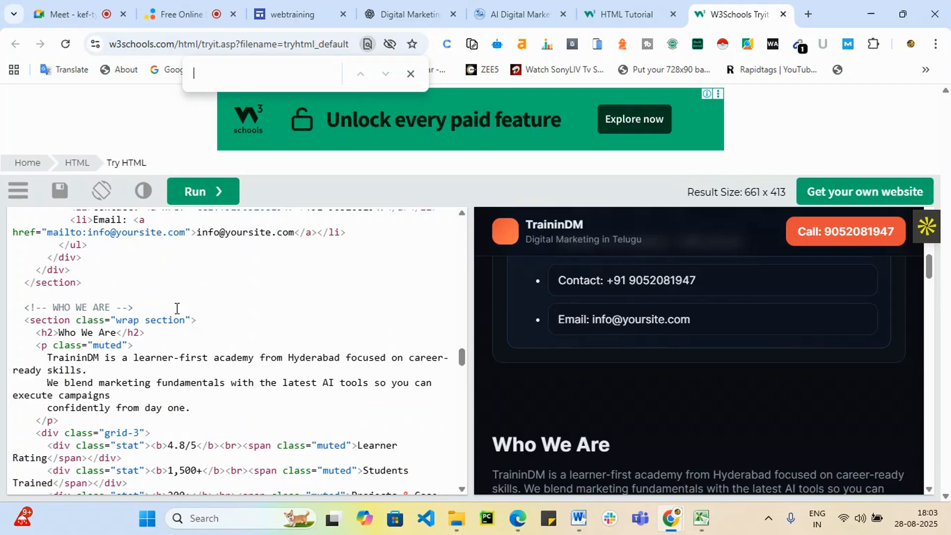
pyautogui.scroll(2, 177, 308)
pyautogui.scroll(12, 176, 308)
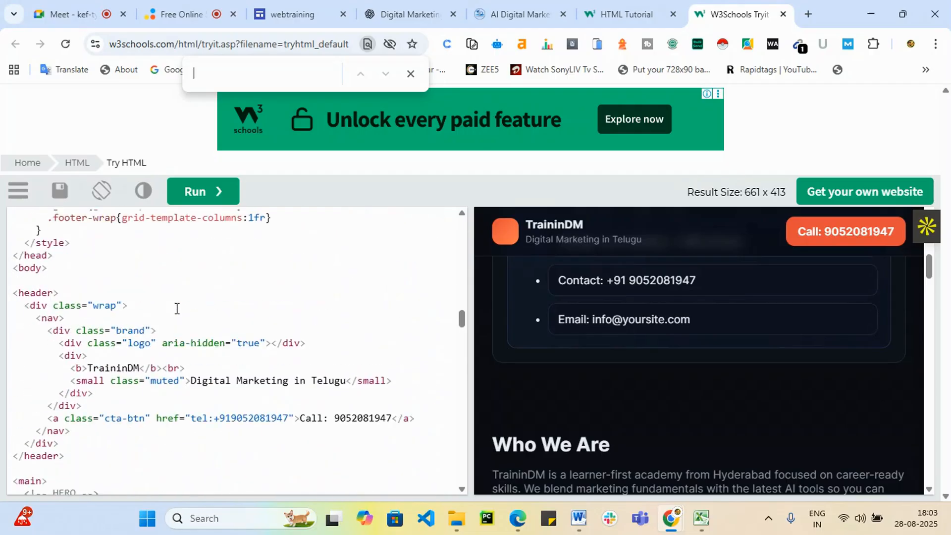
pyautogui.scroll(-3, 176, 310)
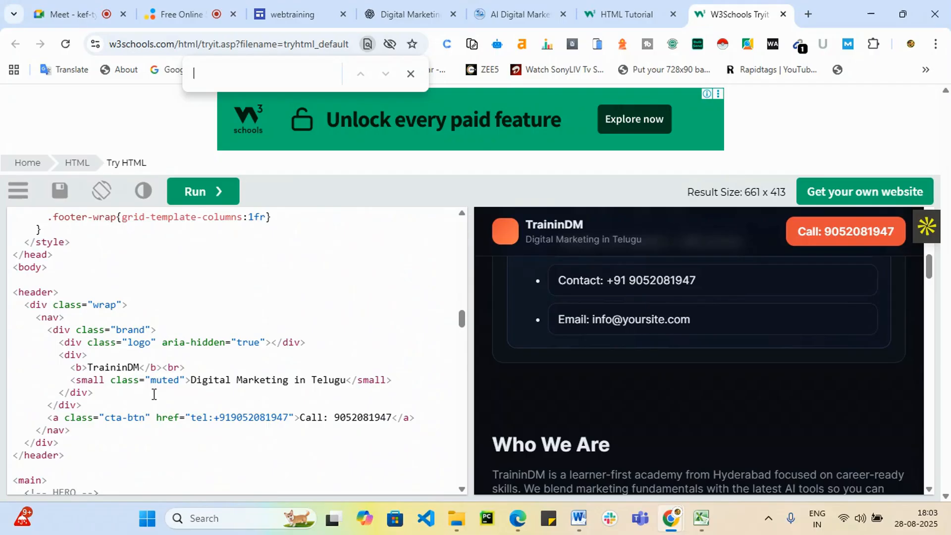
pyautogui.scroll(8, 171, 394)
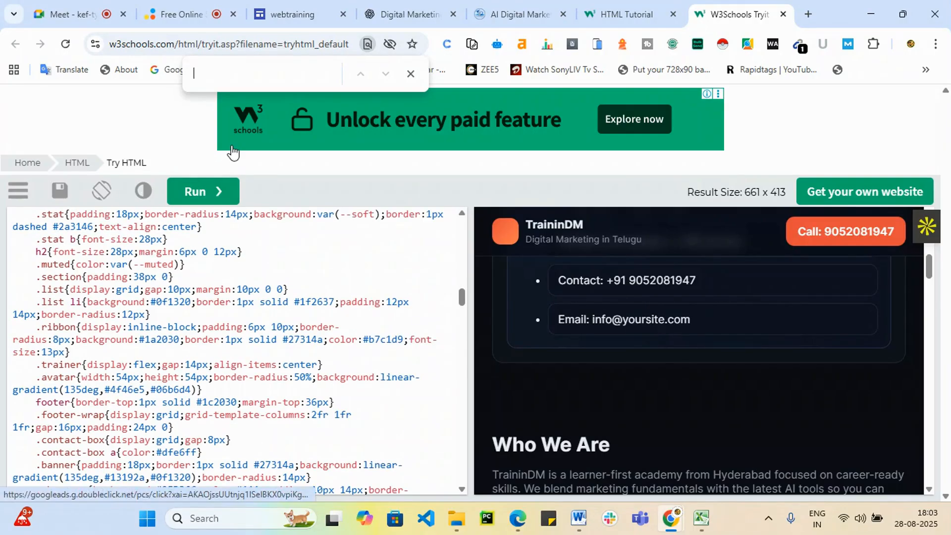
pyautogui.write('c')
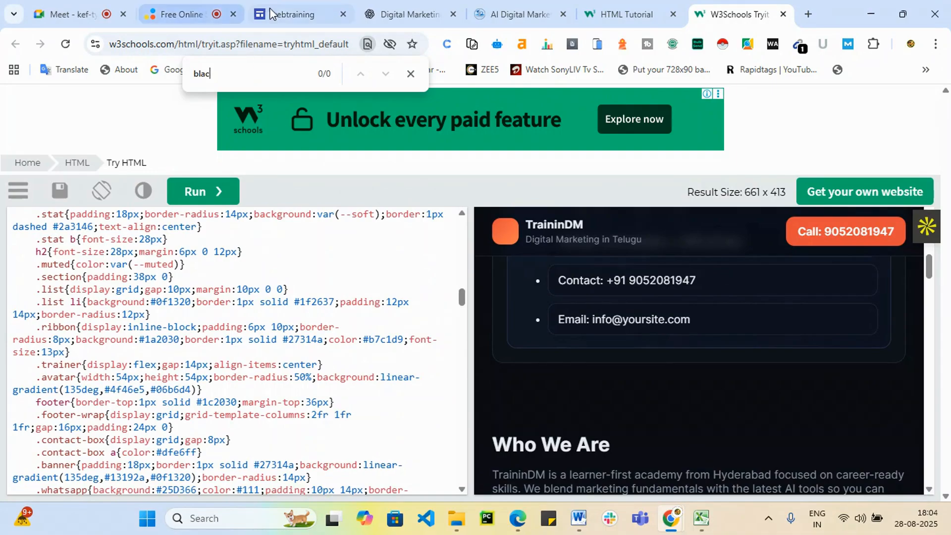
pyautogui.click(289, 10)
# Scroll through the TraininDM embed on the About page, then go to the Home page.
pyautogui.scroll(15, 265, 350)
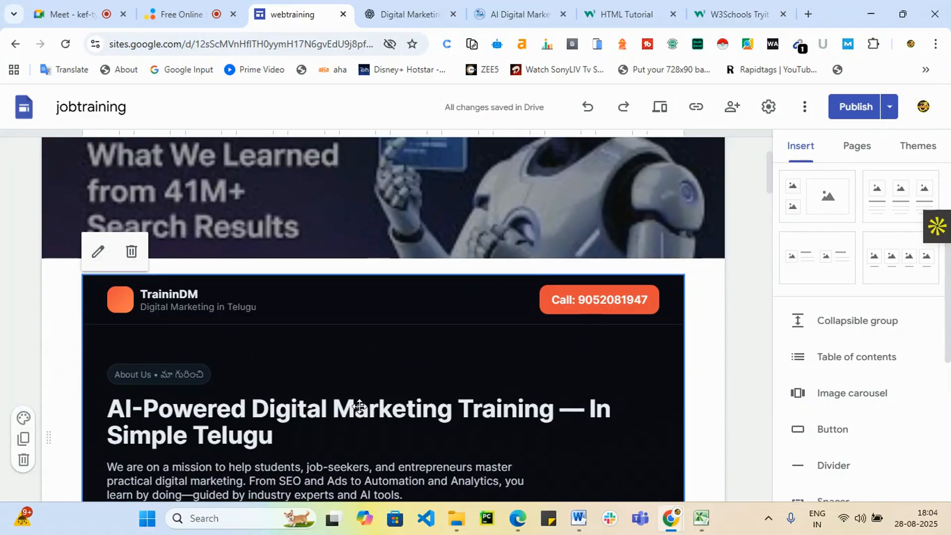
pyautogui.scroll(-4, 232, 375)
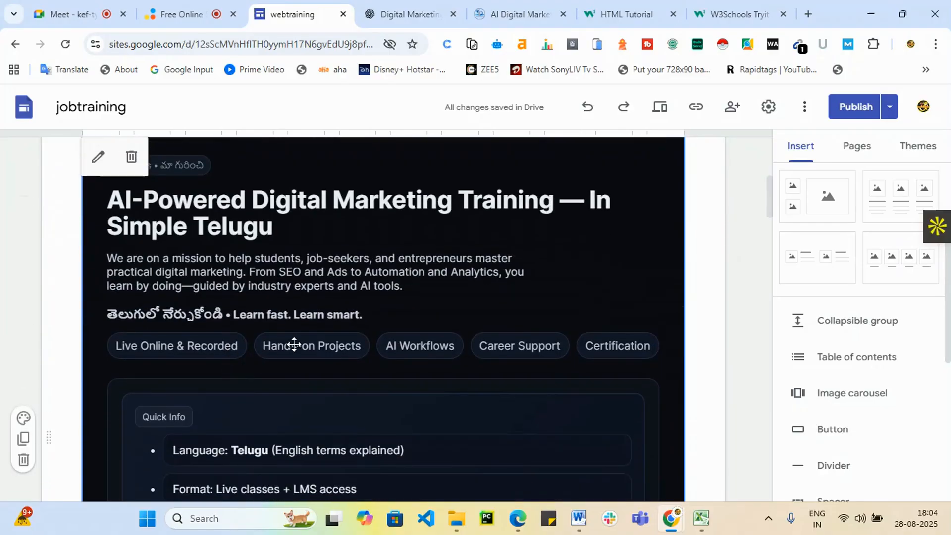
pyautogui.scroll(-6, 293, 344)
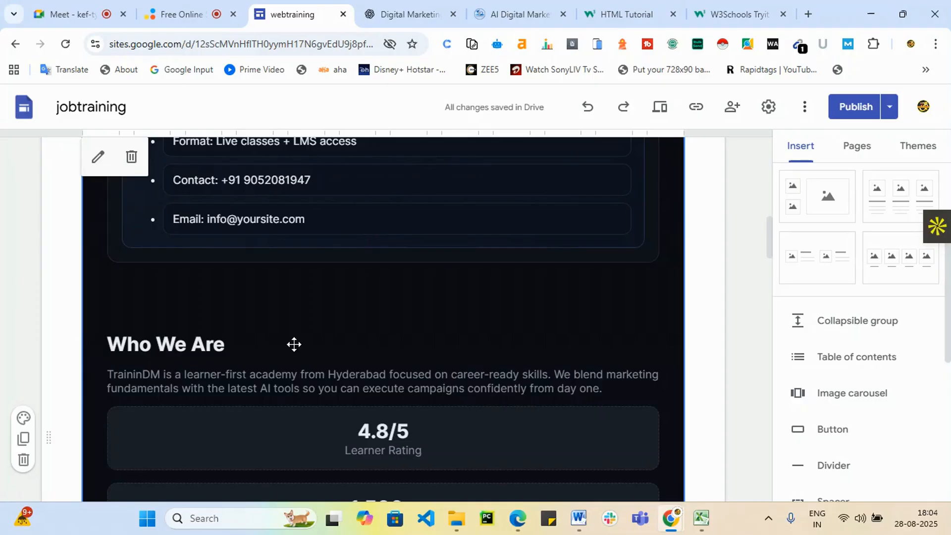
pyautogui.scroll(12, 293, 344)
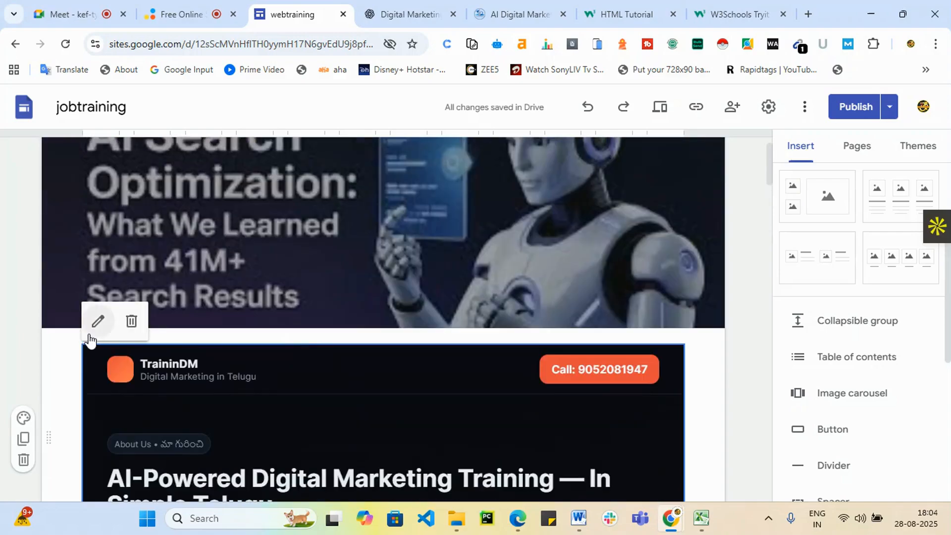
pyautogui.moveTo(162, 380); pyautogui.dragTo(164, 367)
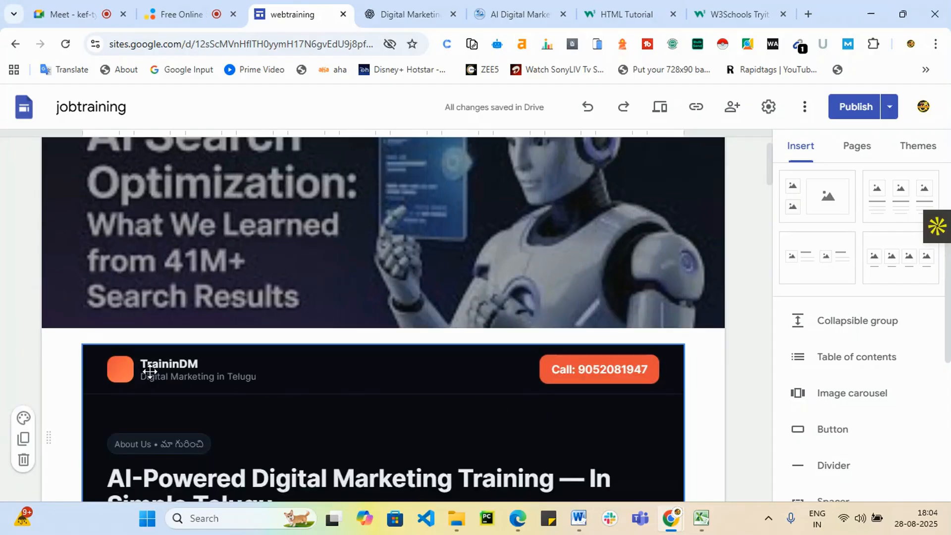
pyautogui.scroll(-12, 416, 391)
pyautogui.scroll(-15, 354, 393)
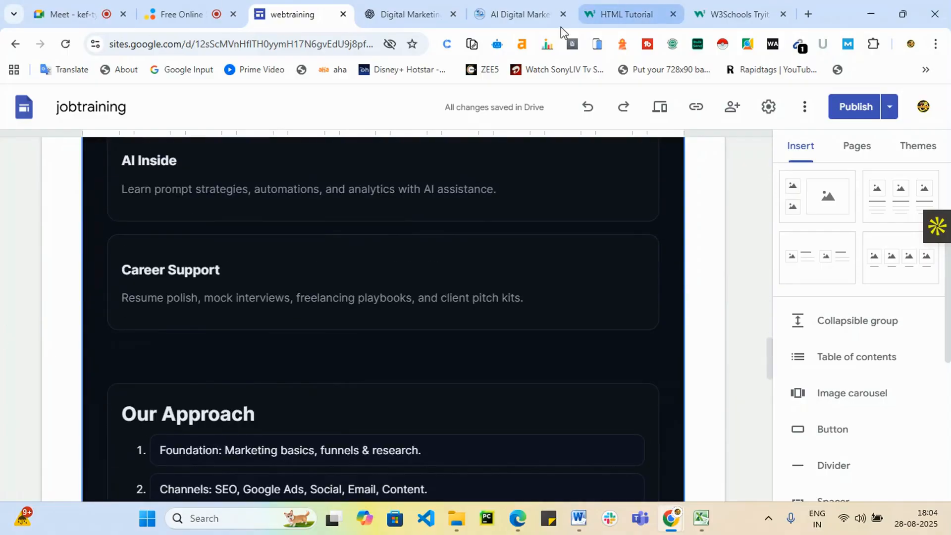
pyautogui.scroll(3, 487, 303)
pyautogui.scroll(5, 486, 303)
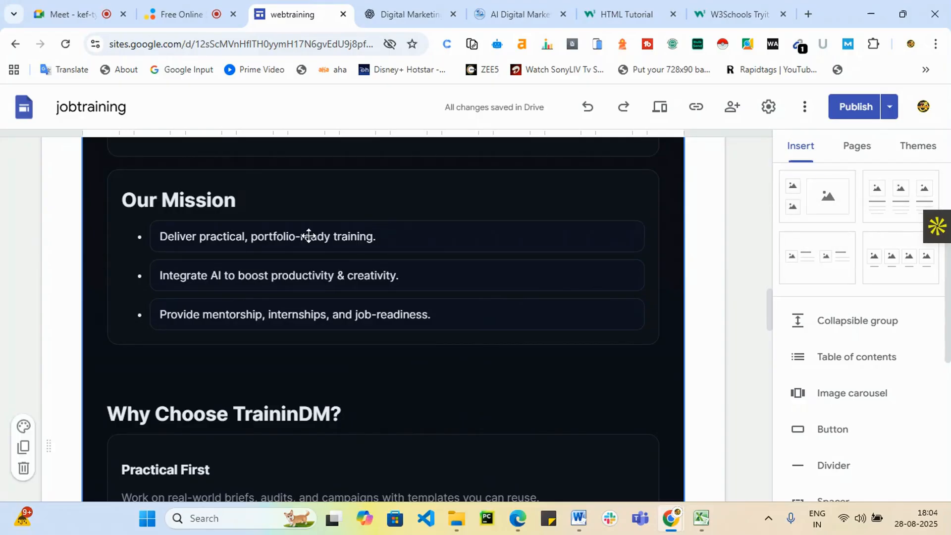
pyautogui.scroll(3, 819, 374)
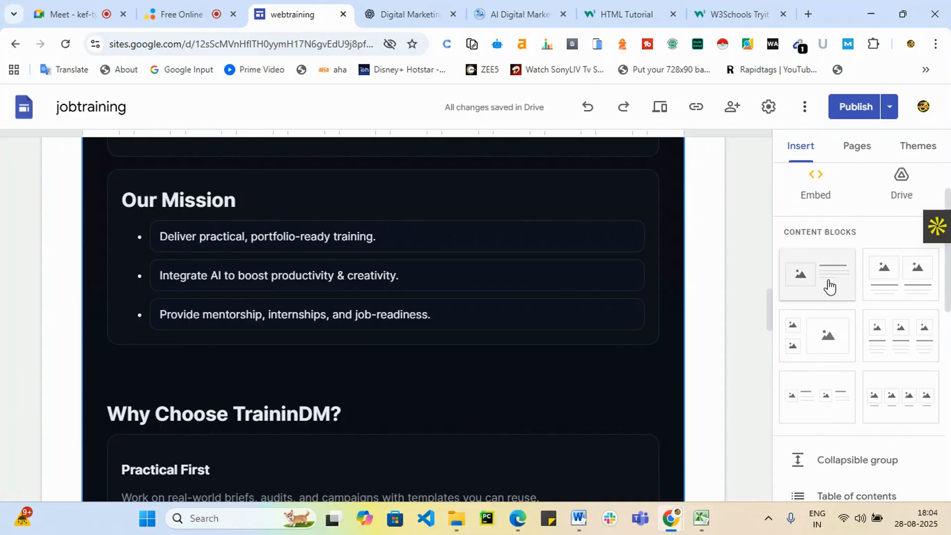
pyautogui.scroll(-6, 837, 411)
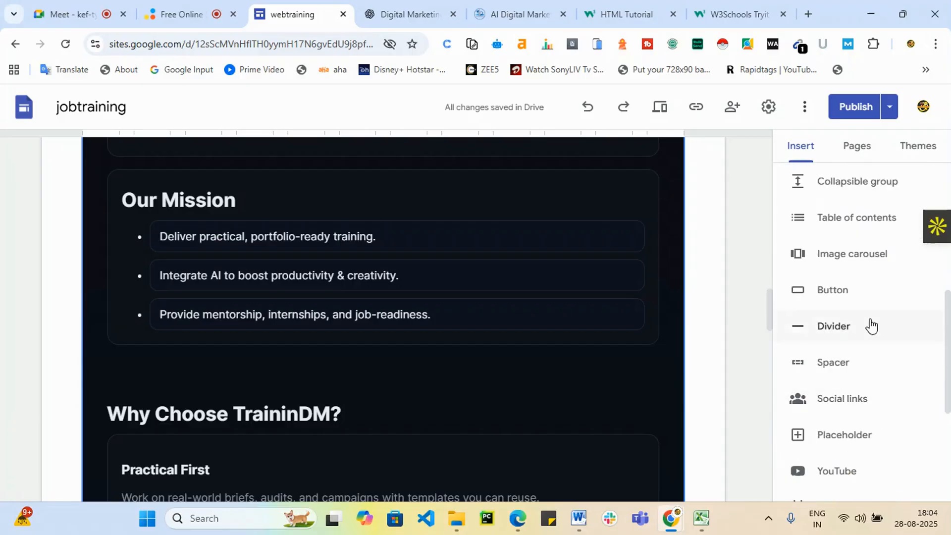
pyautogui.scroll(4, 799, 356)
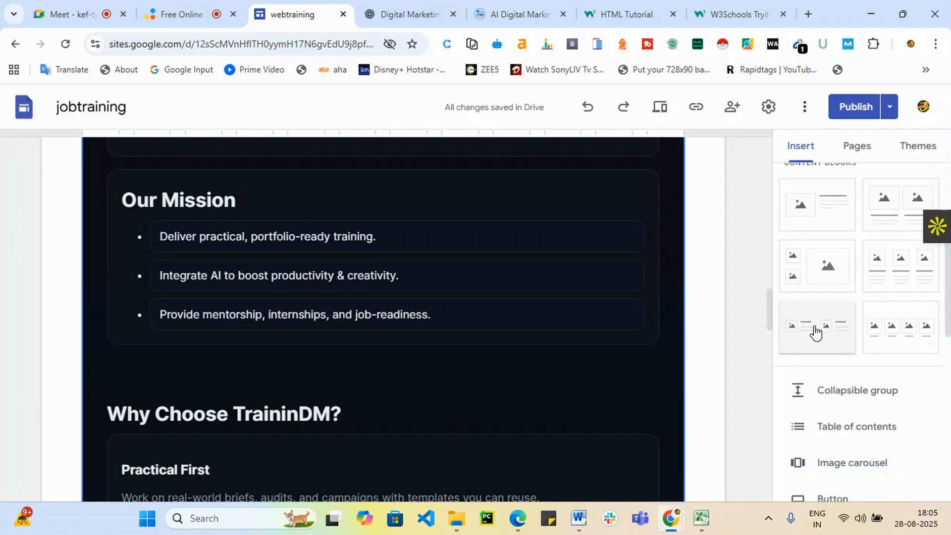
pyautogui.scroll(-4, 854, 382)
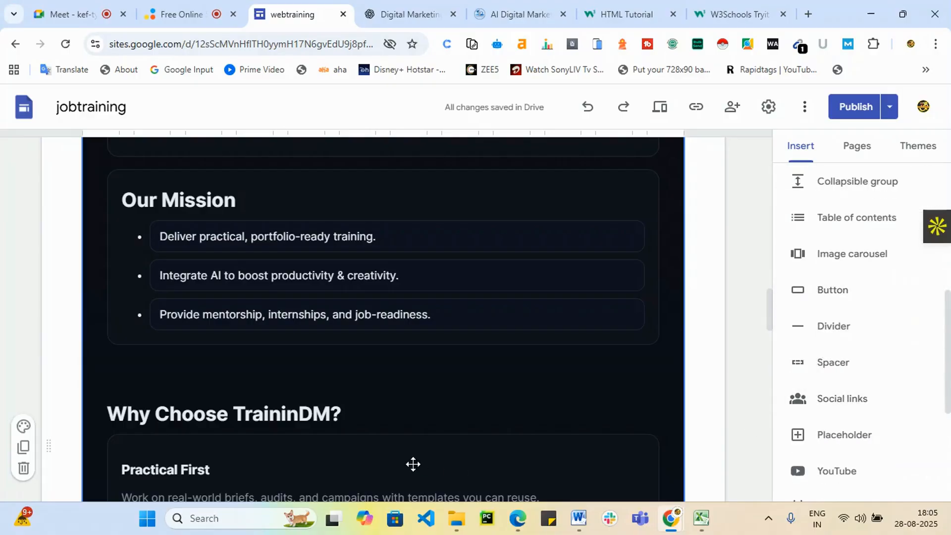
pyautogui.scroll(-7, 429, 406)
pyautogui.scroll(15, 587, 382)
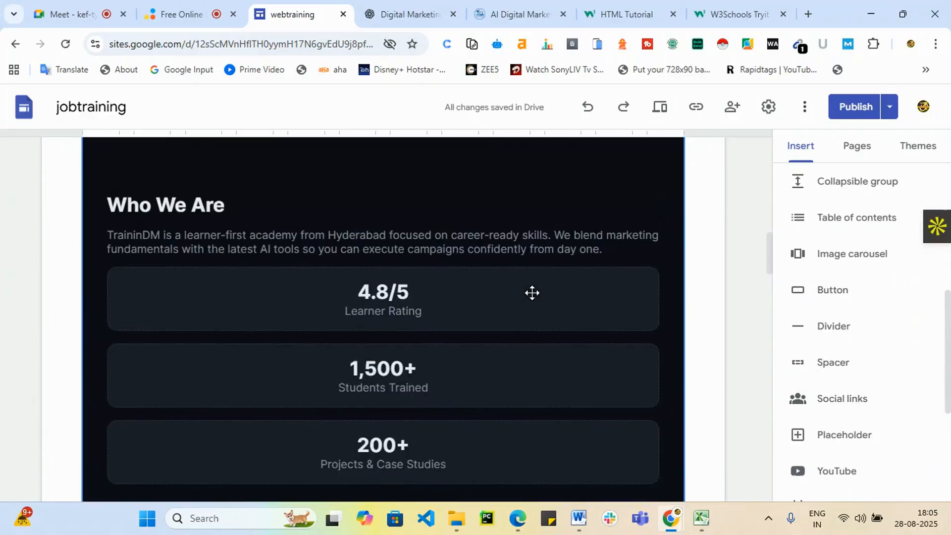
pyautogui.scroll(2, 532, 292)
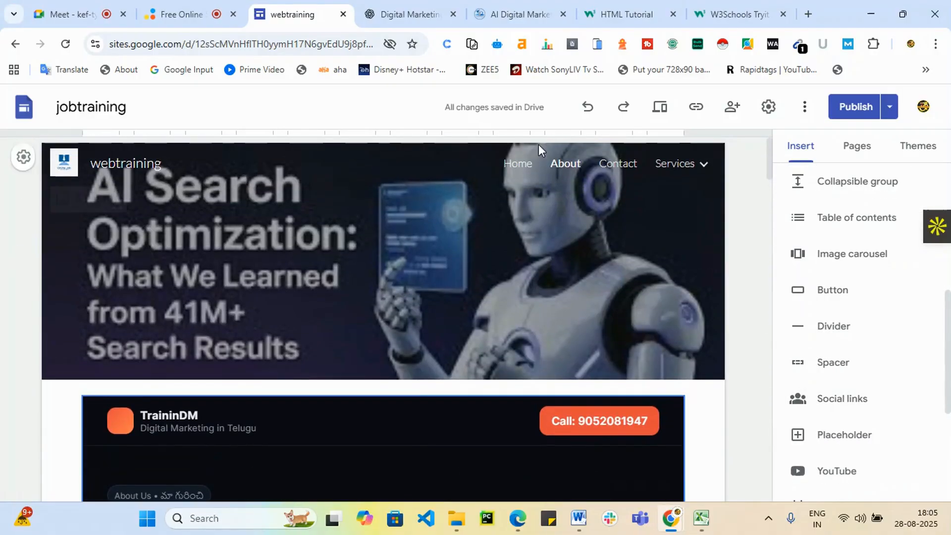
pyautogui.click(518, 169)
# Scroll the Home page, check the ChatGPT-generated code, and return to the Sites editor.
pyautogui.scroll(-3, 337, 466)
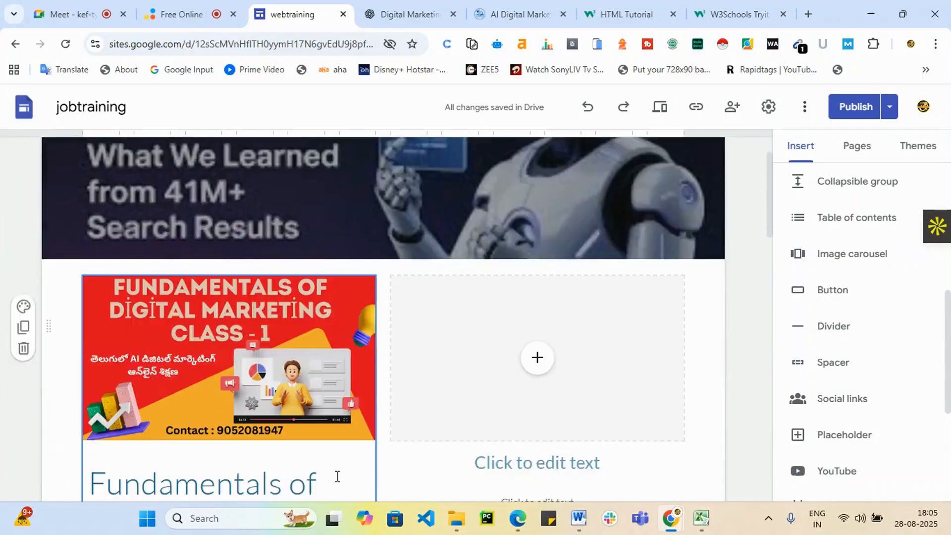
pyautogui.scroll(-10, 463, 468)
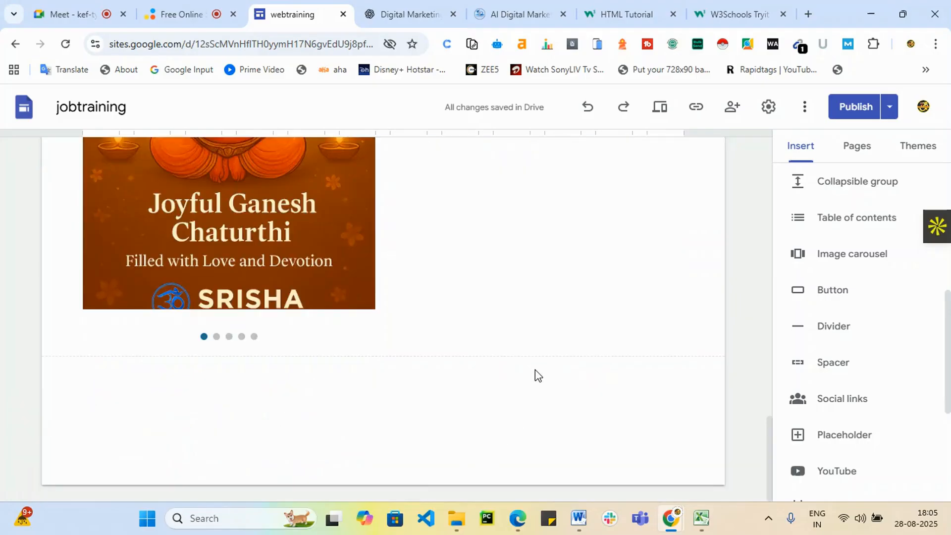
pyautogui.click(385, 2)
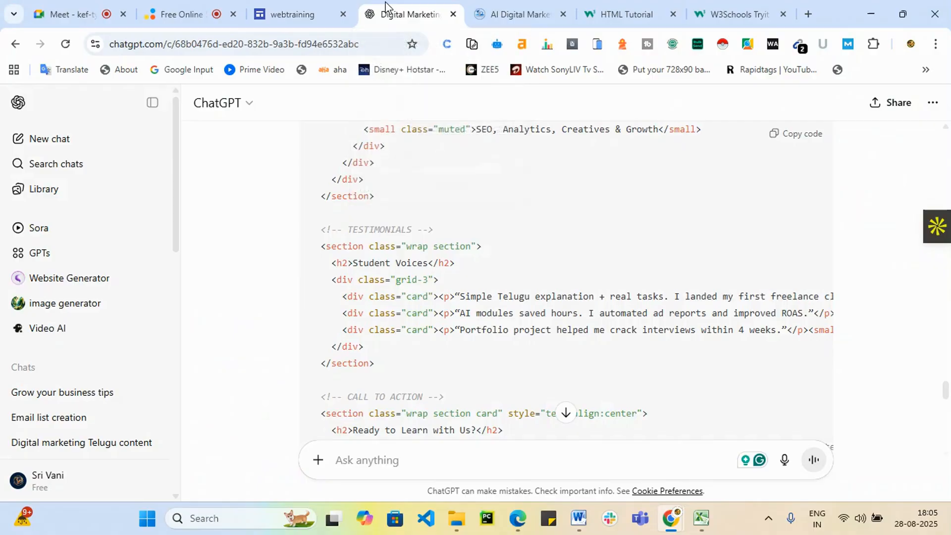
pyautogui.click(307, 2)
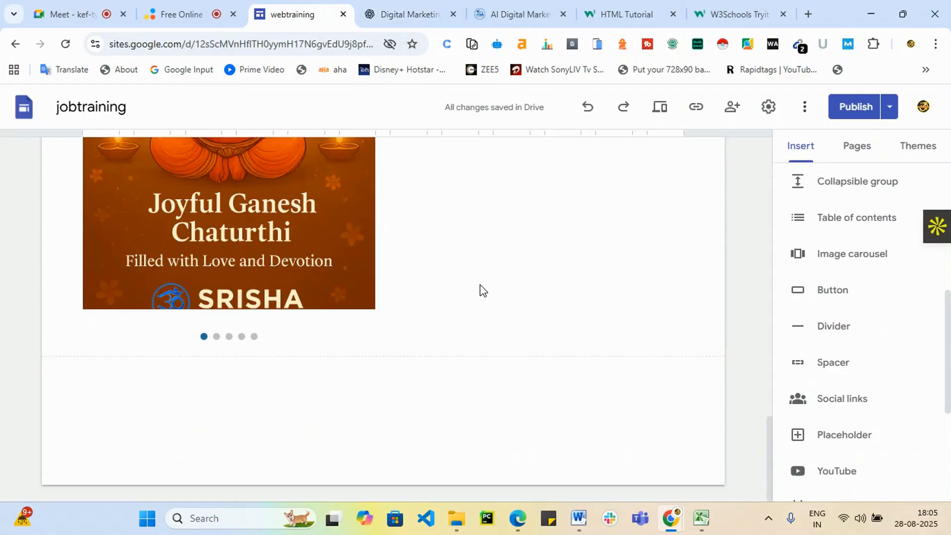
pyautogui.scroll(10, 671, 326)
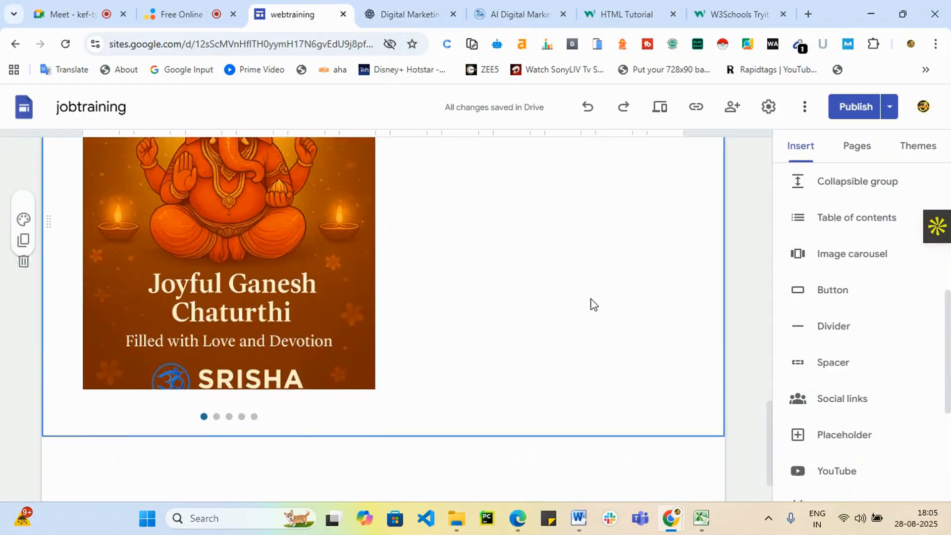
pyautogui.scroll(3, 543, 302)
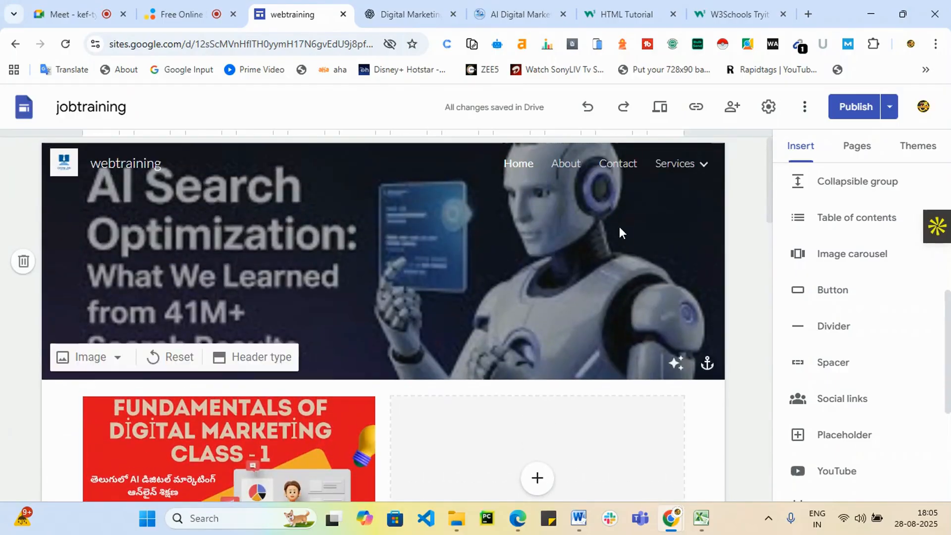
pyautogui.scroll(-5, 562, 243)
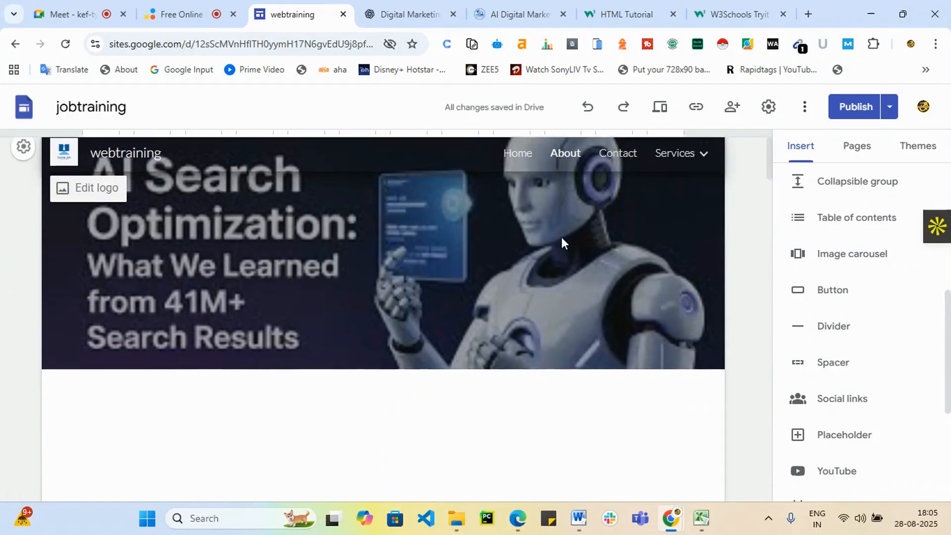
pyautogui.scroll(3, 495, 371)
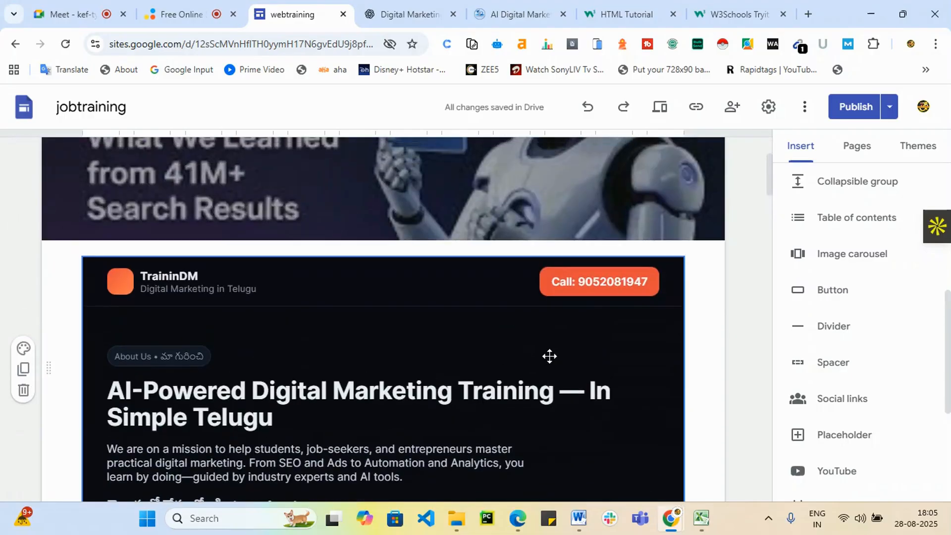
# Delete the dark embedded training block from the page.
pyautogui.click(575, 345)
pyautogui.press('Delete')
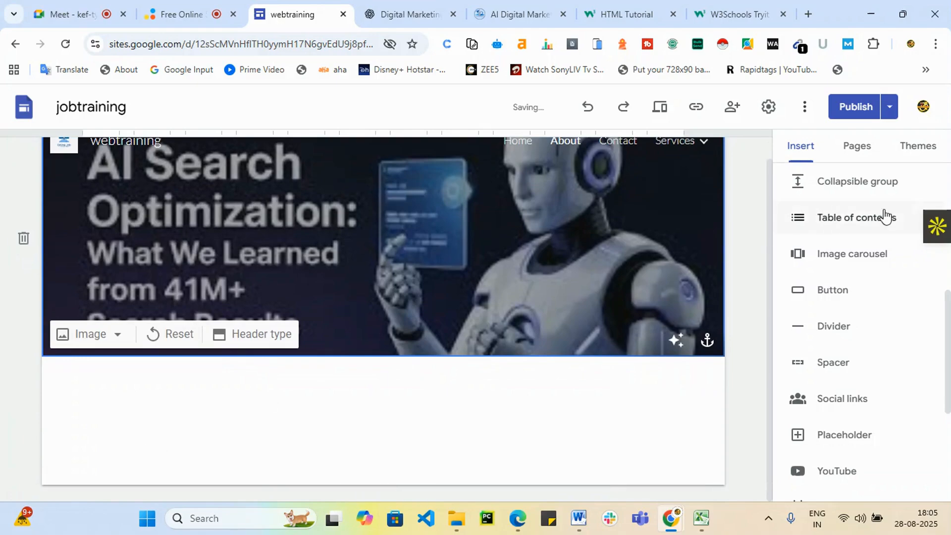
pyautogui.scroll(3, 813, 269)
pyautogui.scroll(3, 815, 297)
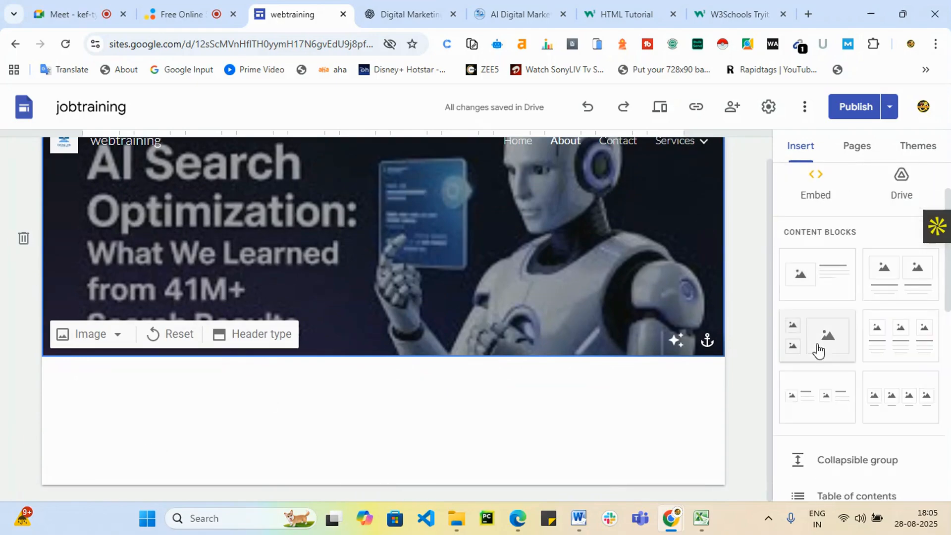
# Add an image-and-text block and upload the ChatGPT Image Aug 22 file from Downloads into it.
pyautogui.click(841, 276)
pyautogui.click(203, 283)
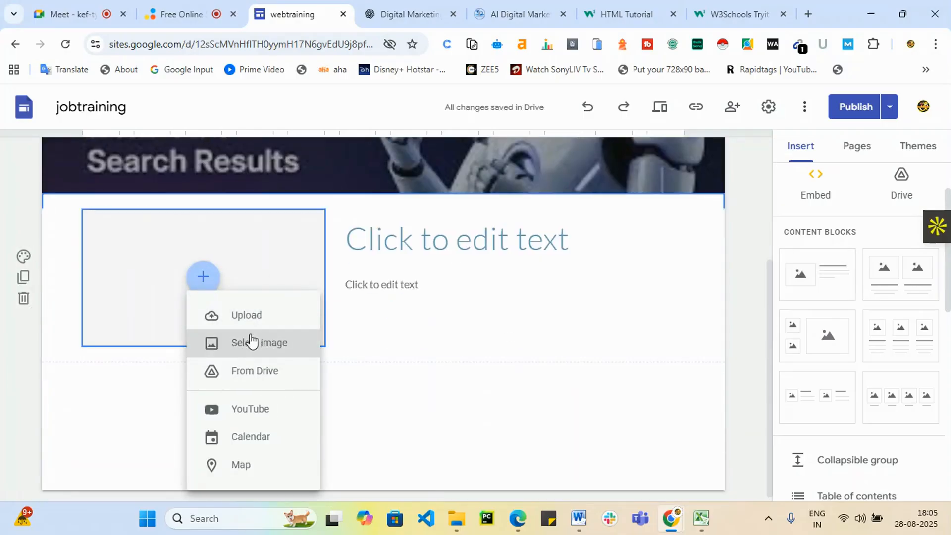
pyautogui.click(256, 317)
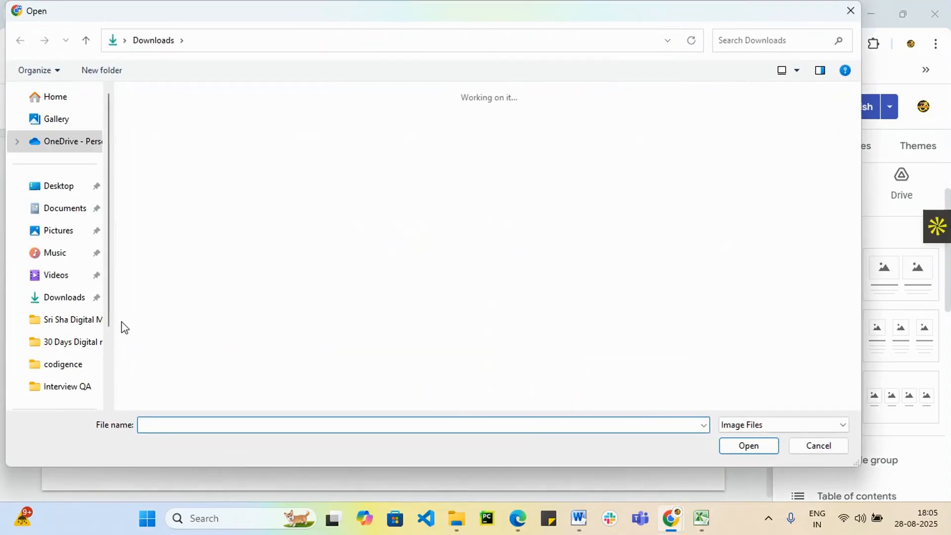
pyautogui.scroll(-10, 355, 268)
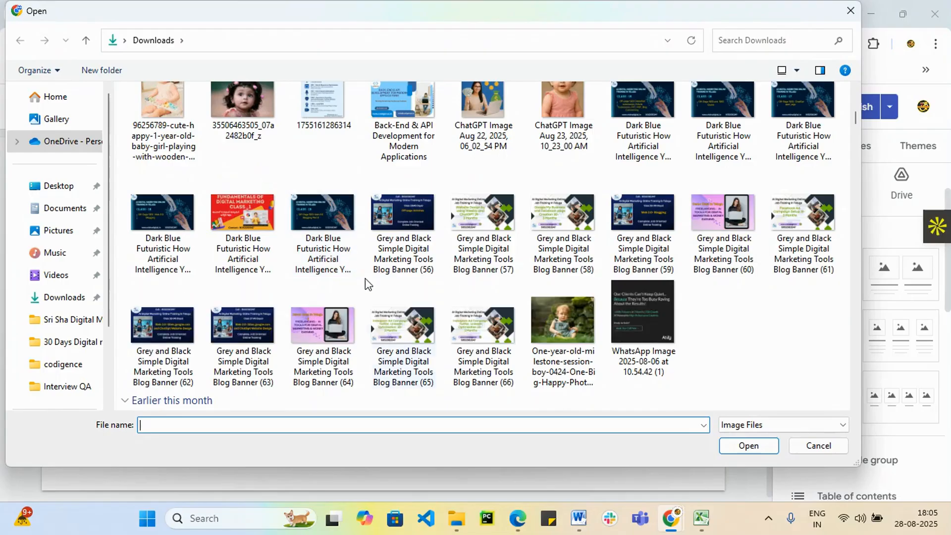
pyautogui.click(483, 114)
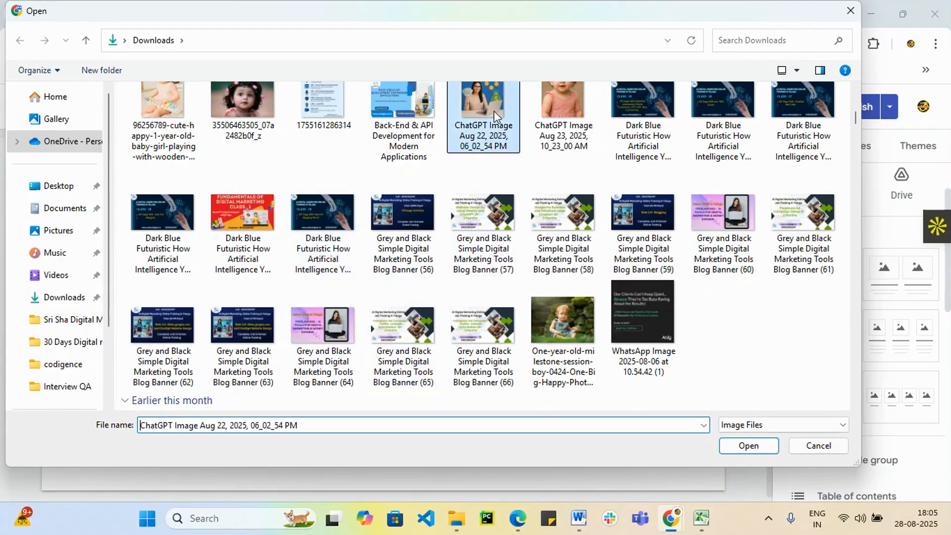
pyautogui.click(748, 446)
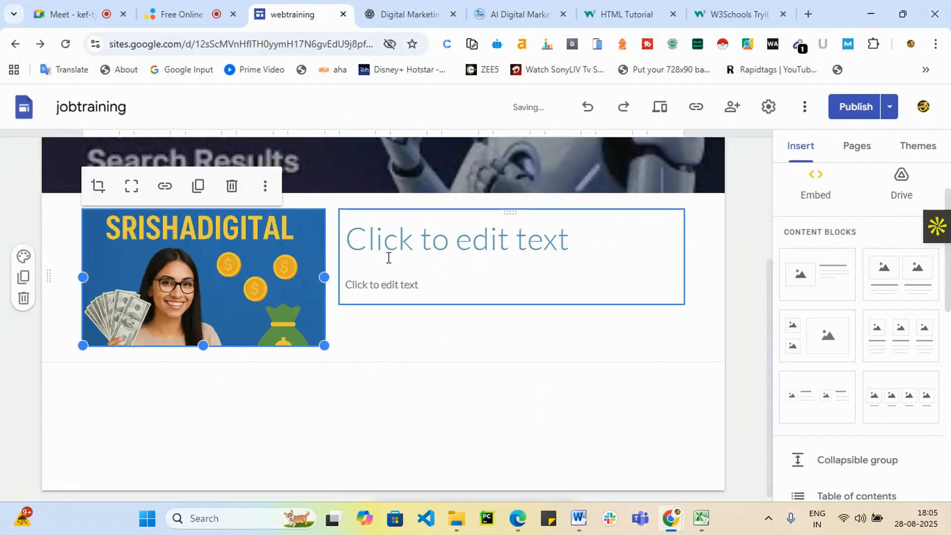
# Bring up the Google Drive file browser in the Insert panel.
pyautogui.scroll(-1, 360, 461)
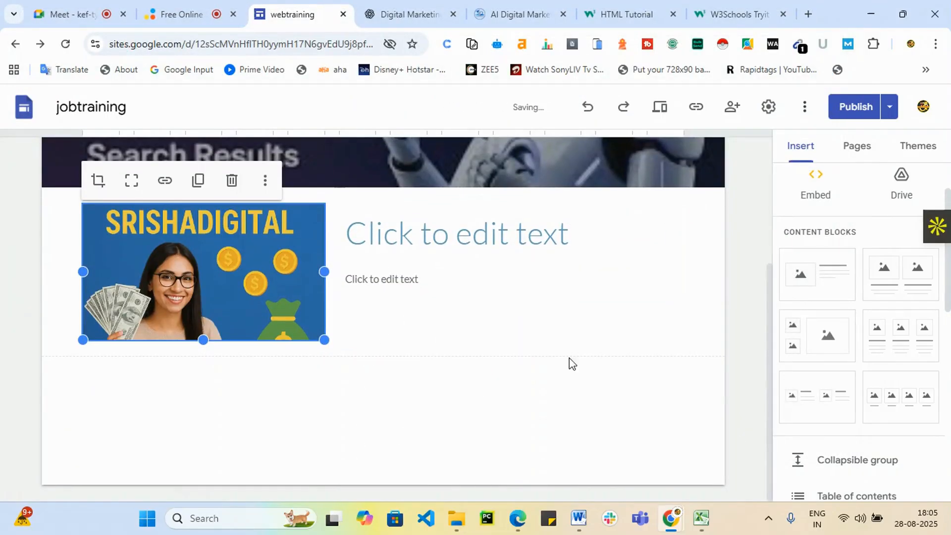
pyautogui.scroll(-4, 869, 371)
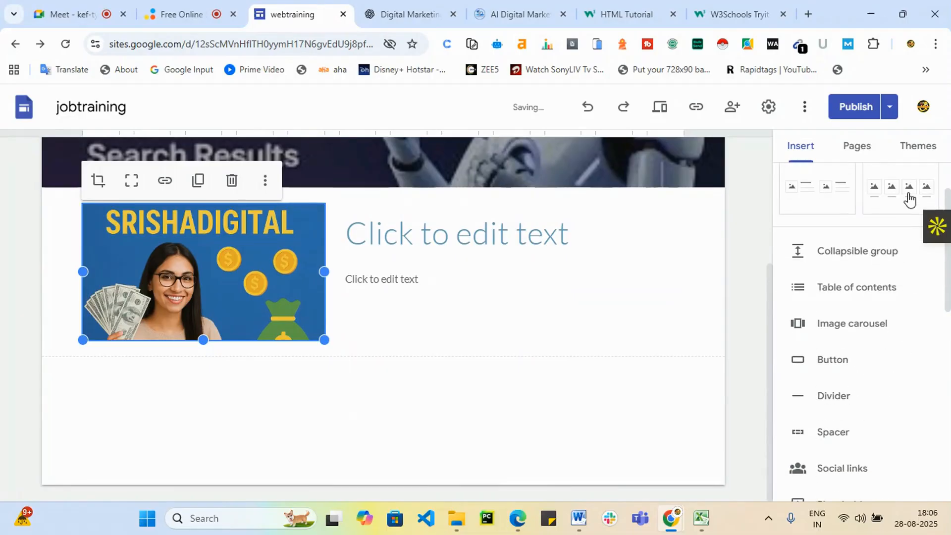
pyautogui.click(910, 200)
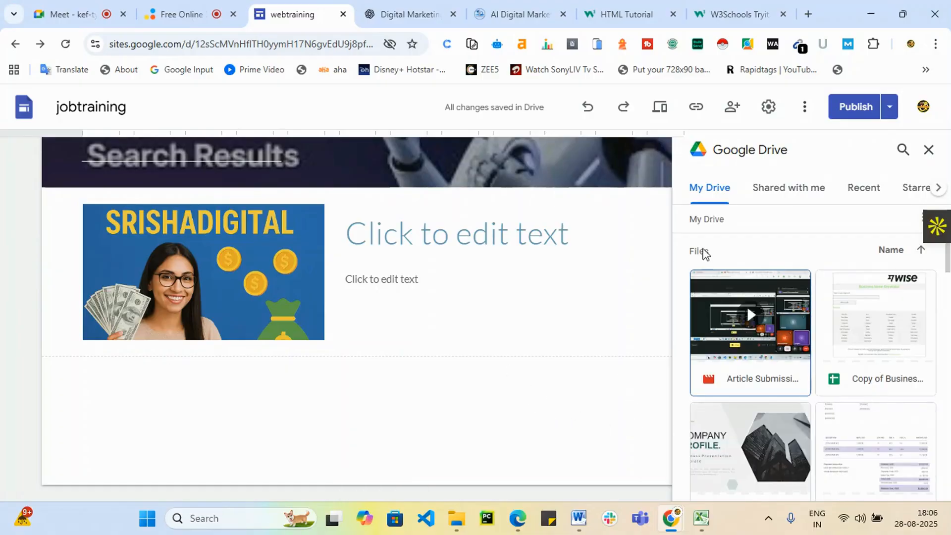
# Close Drive and place a four-column image-and-caption block below the SRISHADIGITAL section.
pyautogui.click(928, 150)
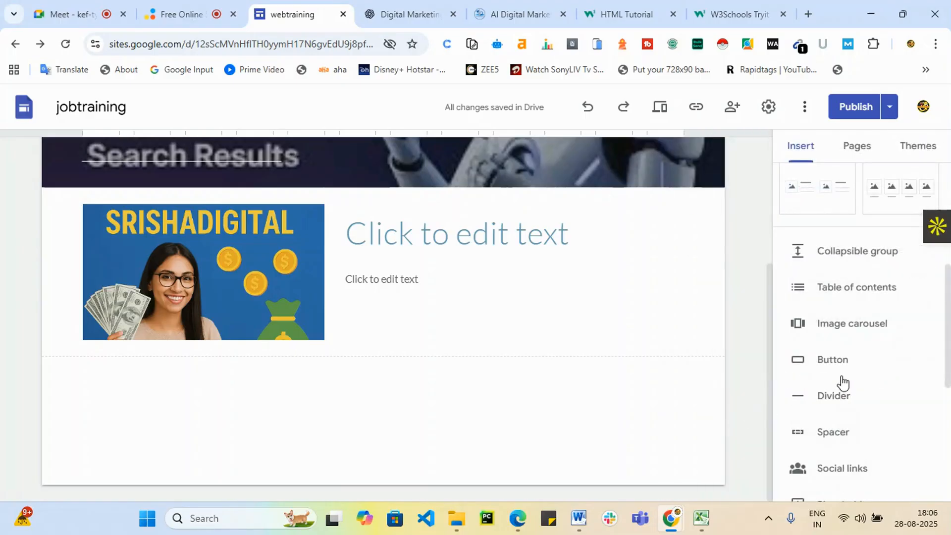
pyautogui.scroll(3, 850, 347)
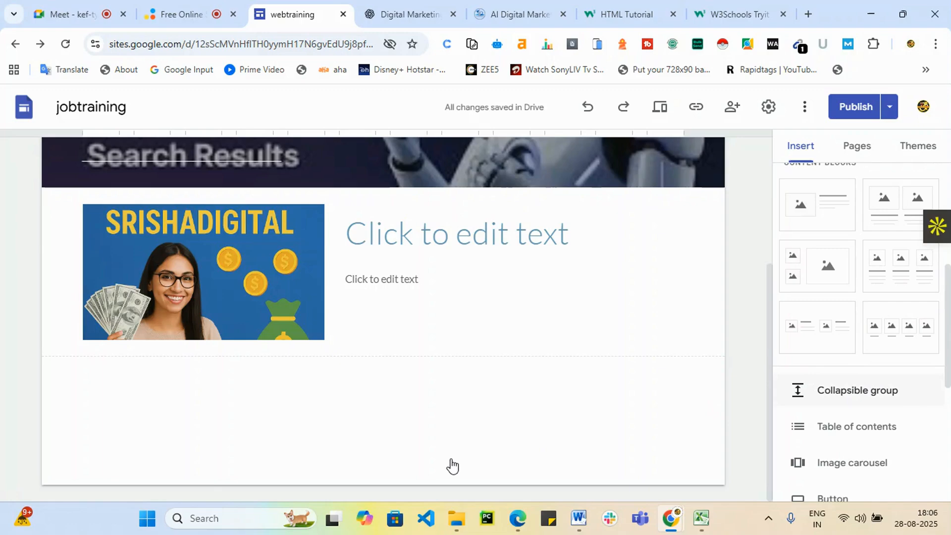
pyautogui.moveTo(886, 340); pyautogui.dragTo(319, 441)
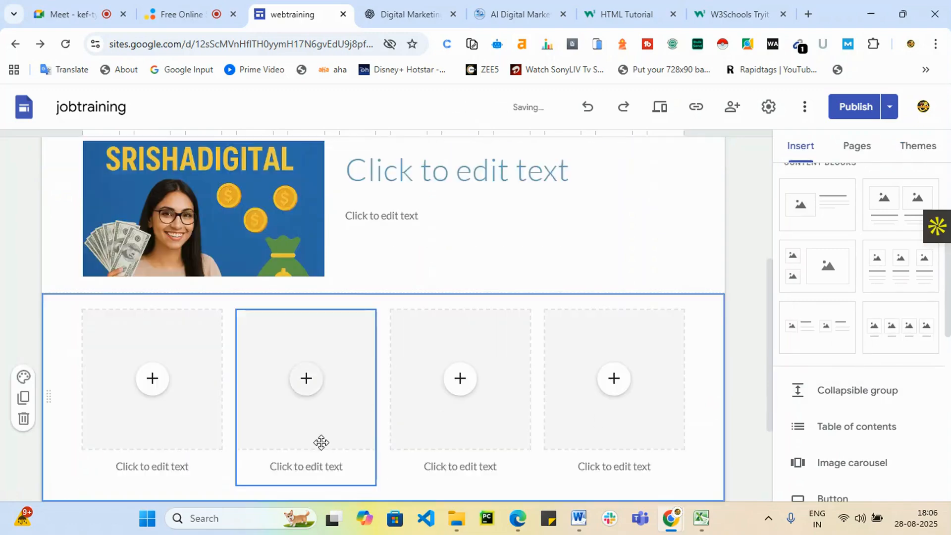
pyautogui.click(405, 297)
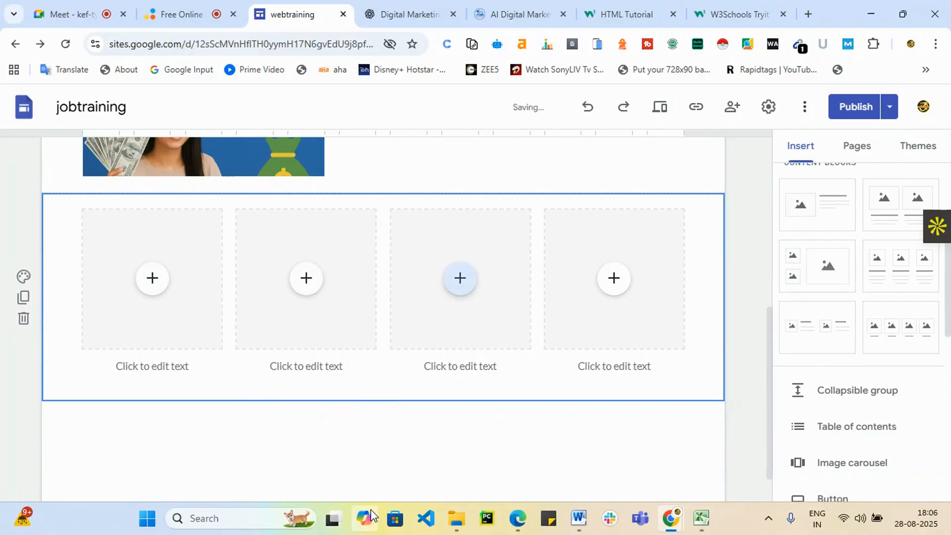
pyautogui.scroll(1, 406, 446)
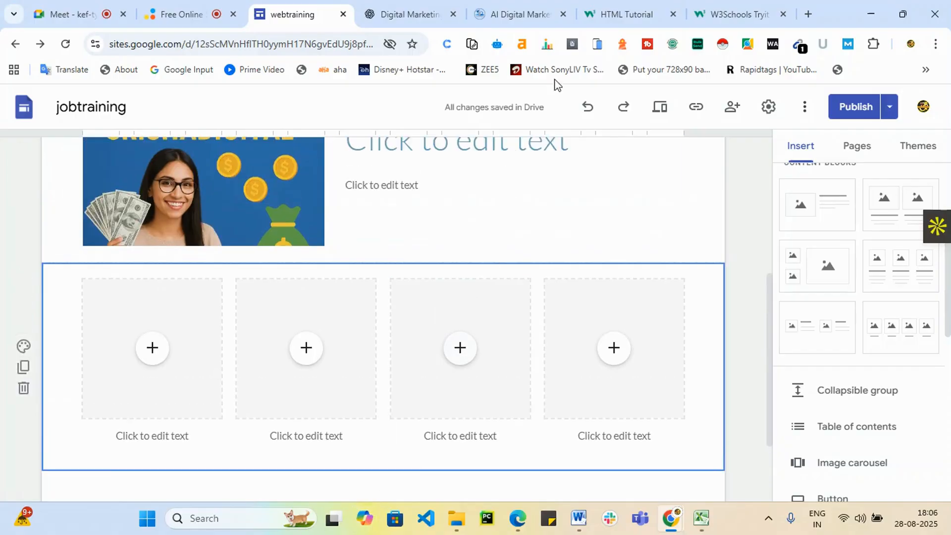
pyautogui.click(427, 7)
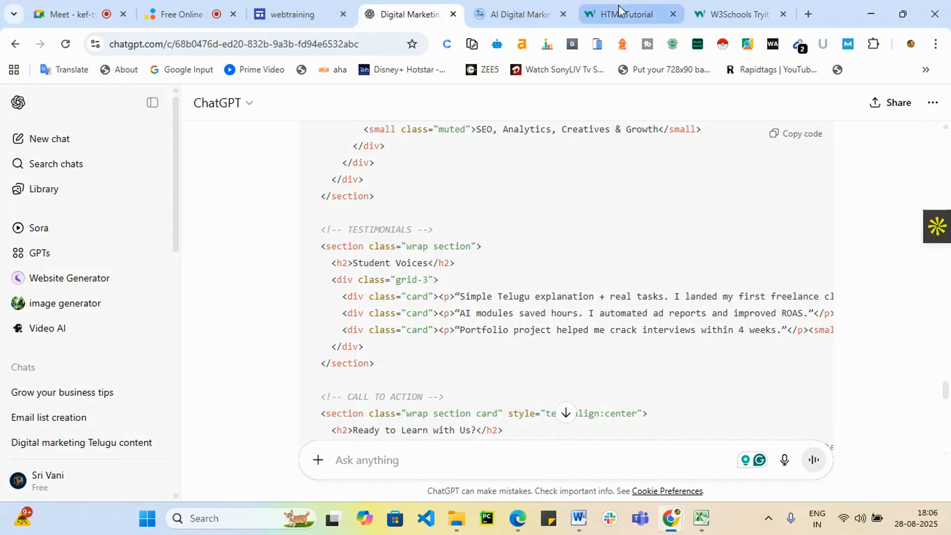
pyautogui.click(300, 12)
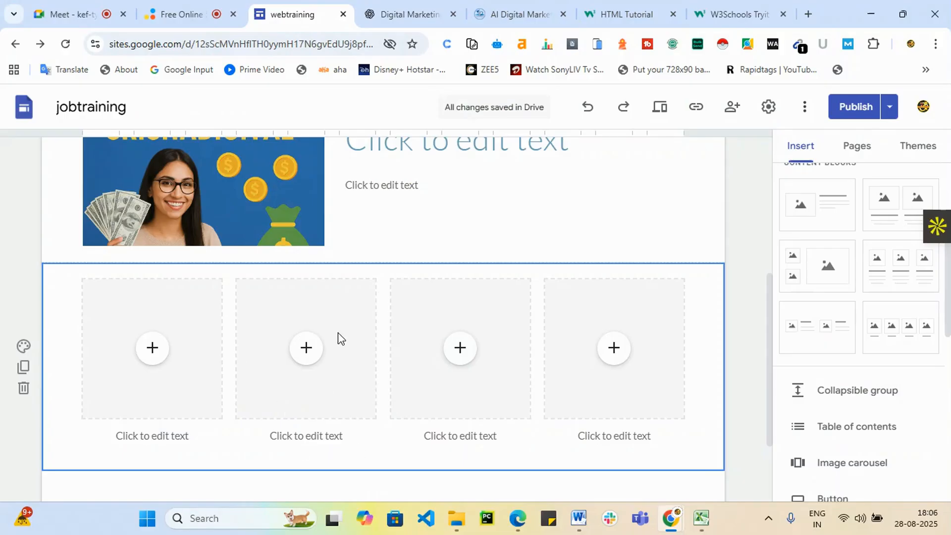
pyautogui.scroll(-3, 337, 332)
pyautogui.click(419, 7)
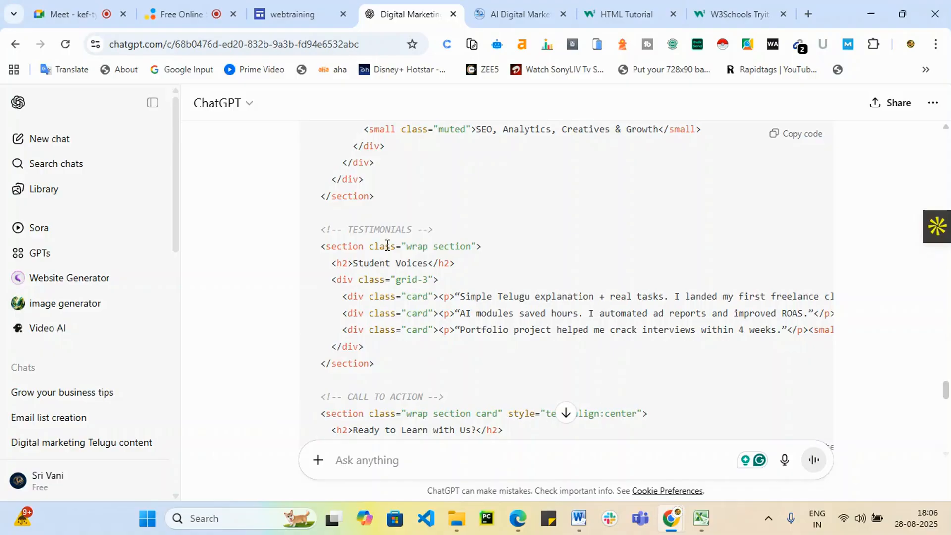
pyautogui.scroll(20, 349, 311)
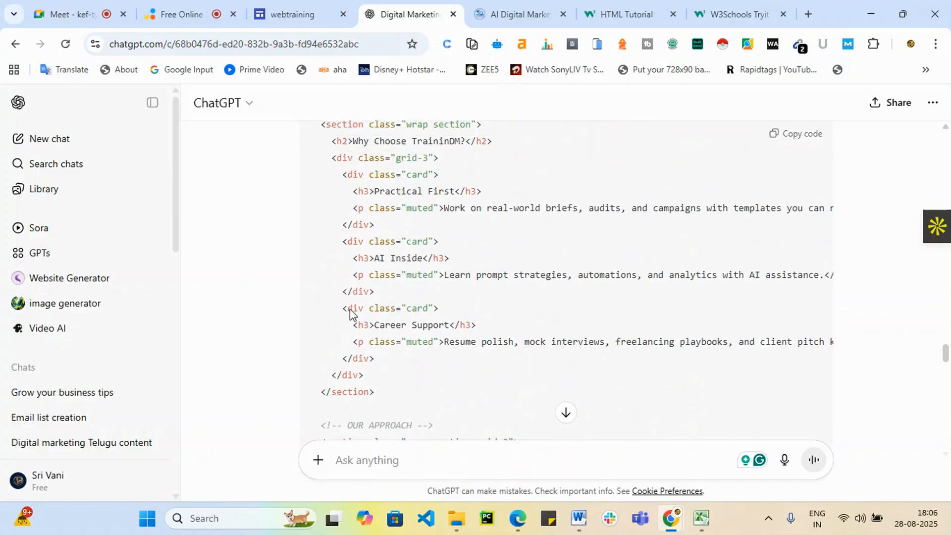
pyautogui.scroll(15, 350, 312)
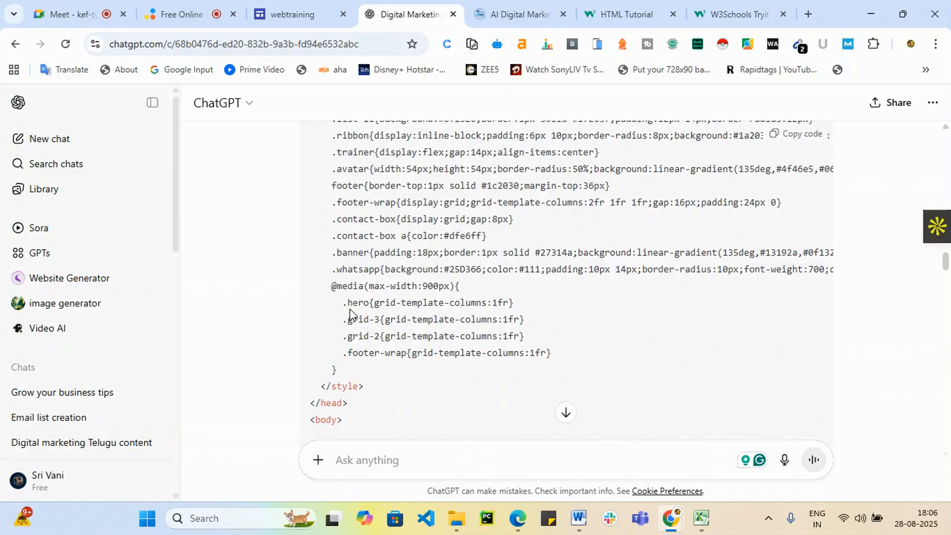
pyautogui.scroll(-4, 351, 308)
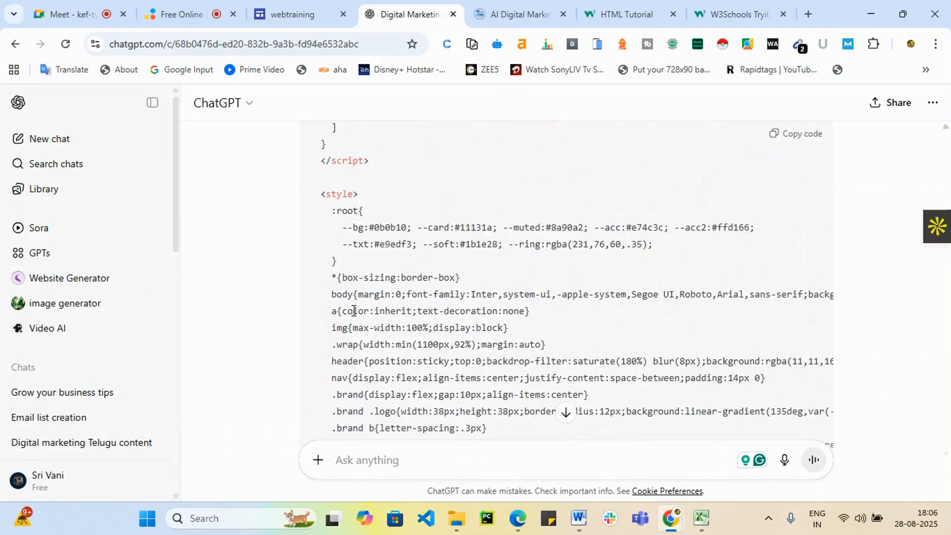
pyautogui.scroll(4, 477, 322)
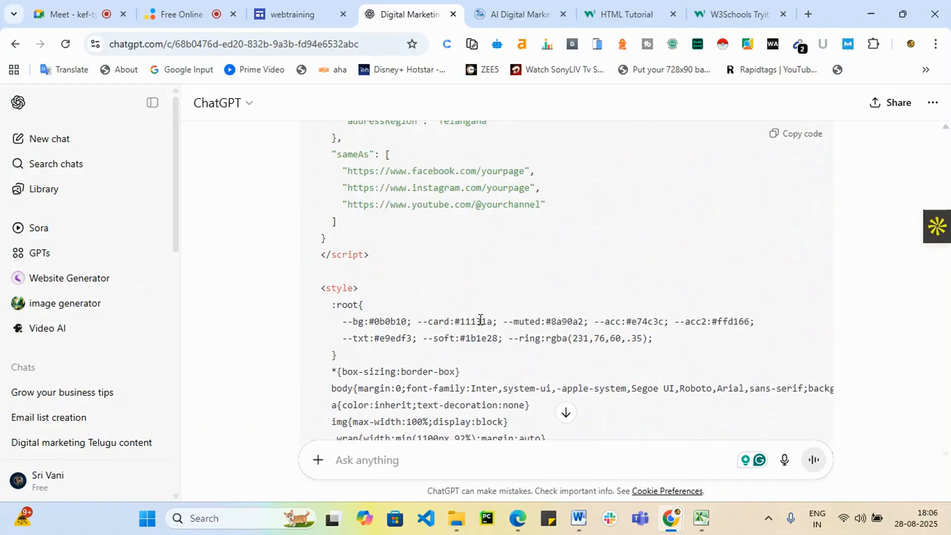
pyautogui.scroll(-7, 483, 321)
pyautogui.scroll(4, 470, 334)
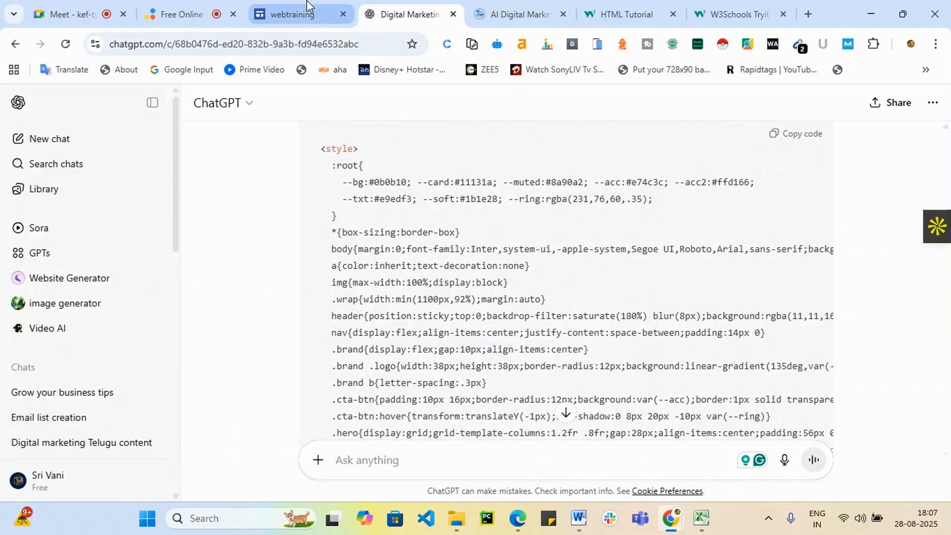
pyautogui.click(290, 14)
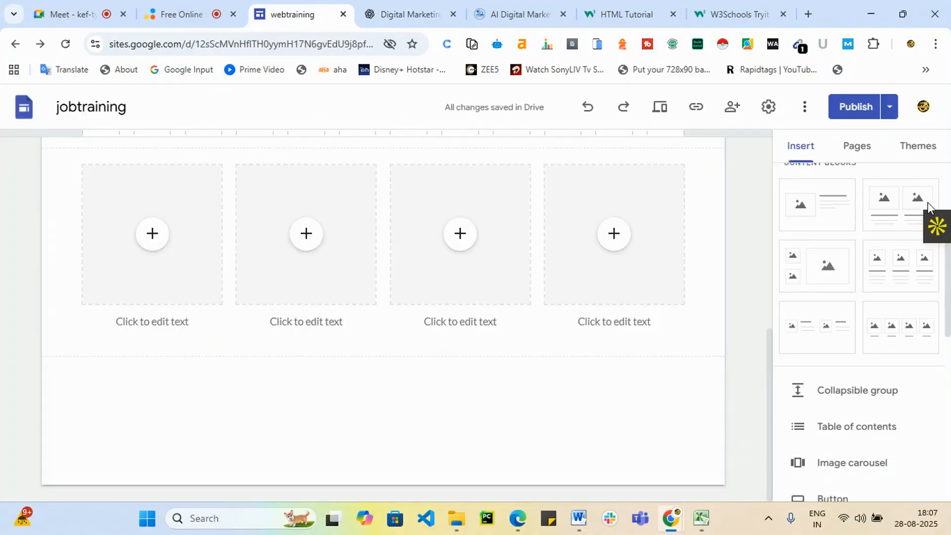
pyautogui.click(440, 11)
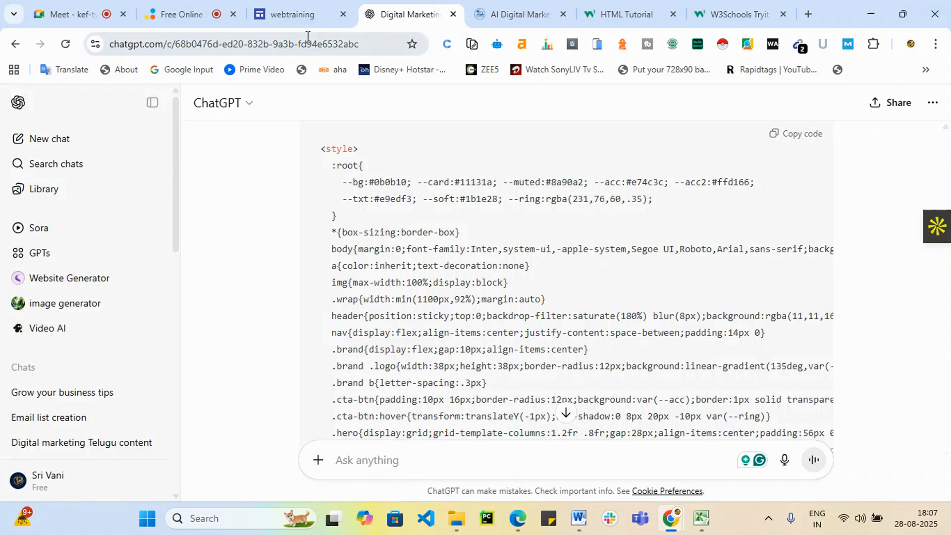
pyautogui.click(290, 14)
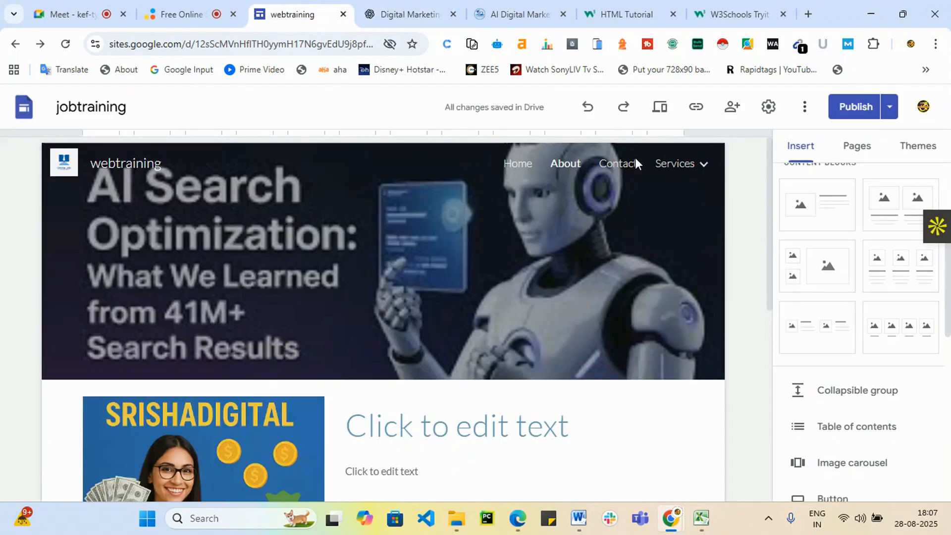
# Scroll the Contact page to the map and browse Google Forms in grid view without embedding one.
pyautogui.scroll(-2, 302, 427)
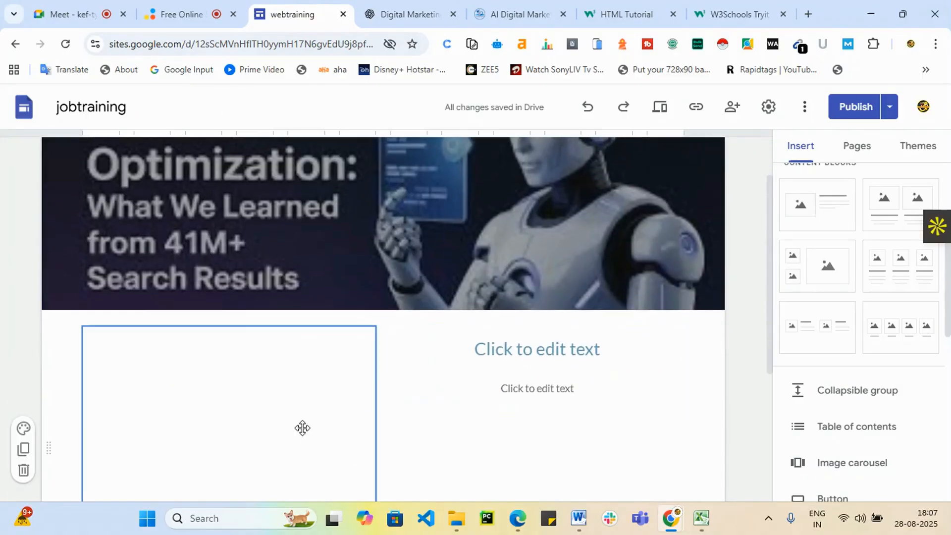
pyautogui.scroll(2, 570, 381)
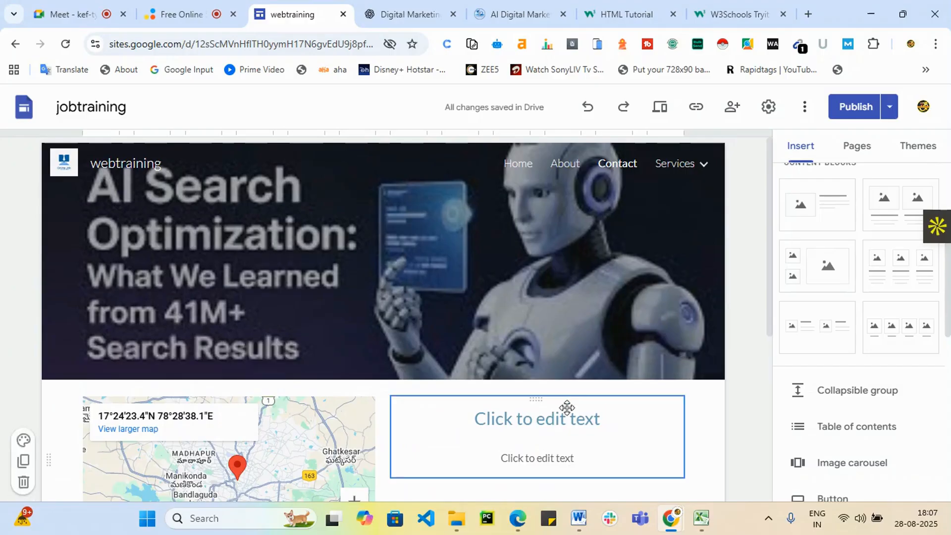
pyautogui.scroll(-6, 567, 407)
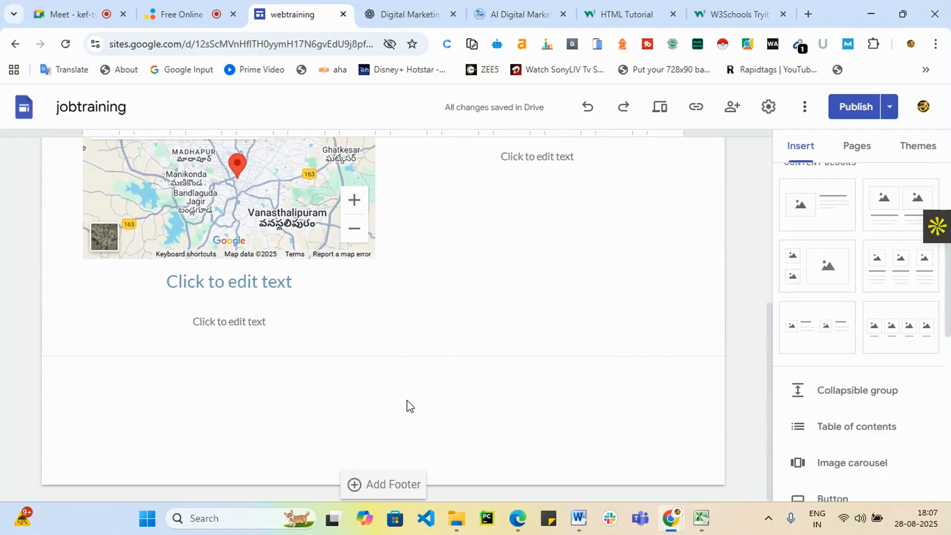
pyautogui.scroll(-8, 827, 436)
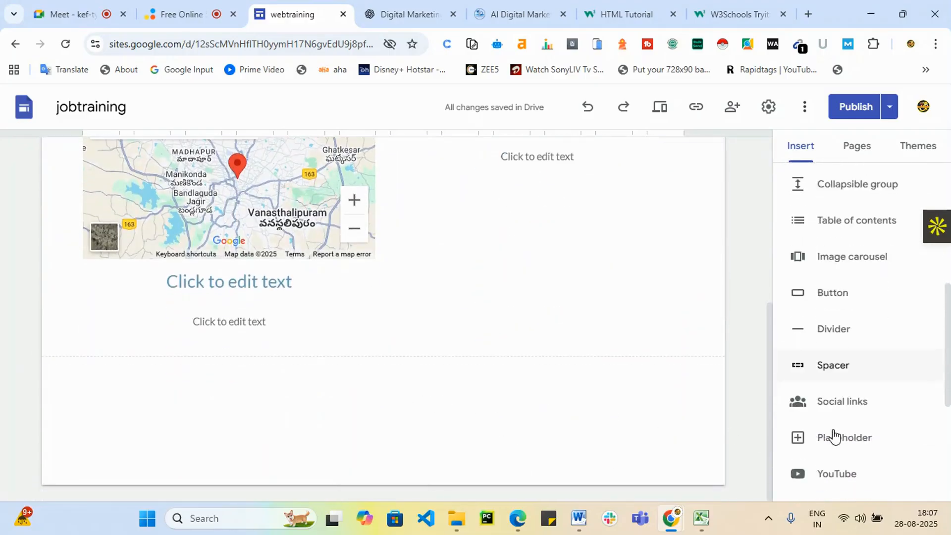
pyautogui.scroll(-1, 890, 455)
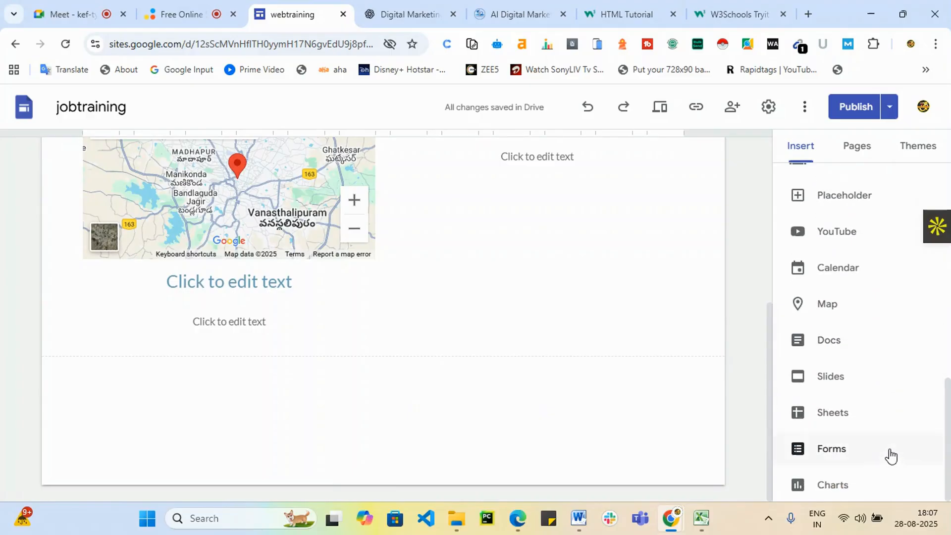
pyautogui.click(838, 454)
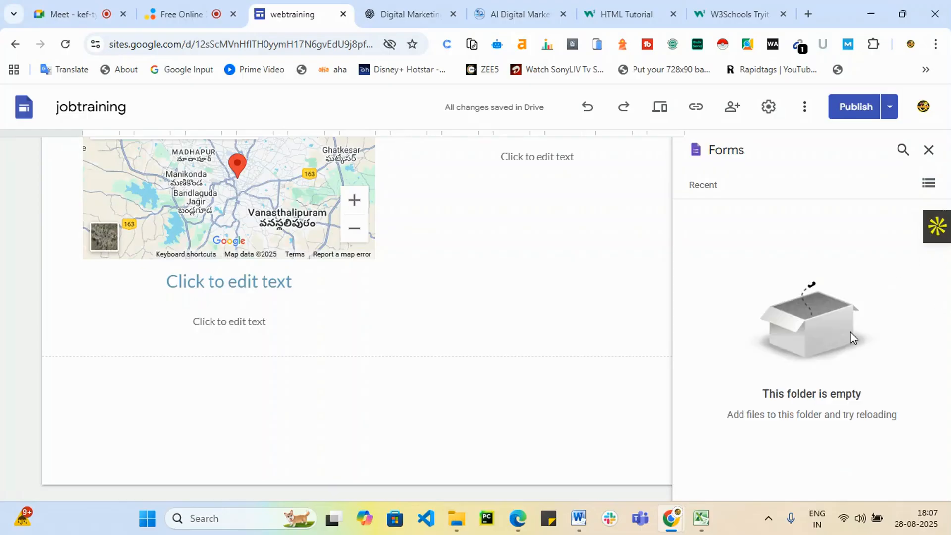
pyautogui.click(928, 184)
pyautogui.click(928, 154)
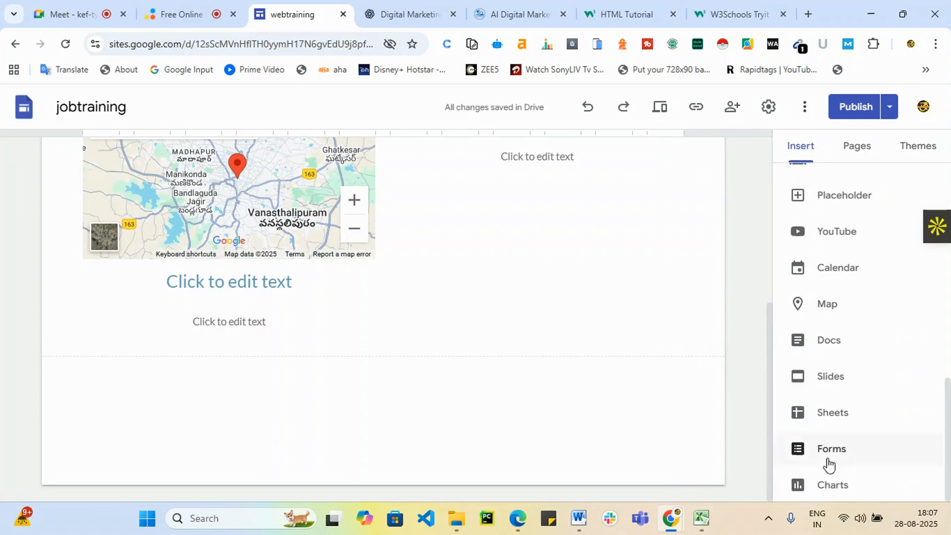
# Browse Google Slides for a deck, then close it without inserting anything.
pyautogui.click(841, 384)
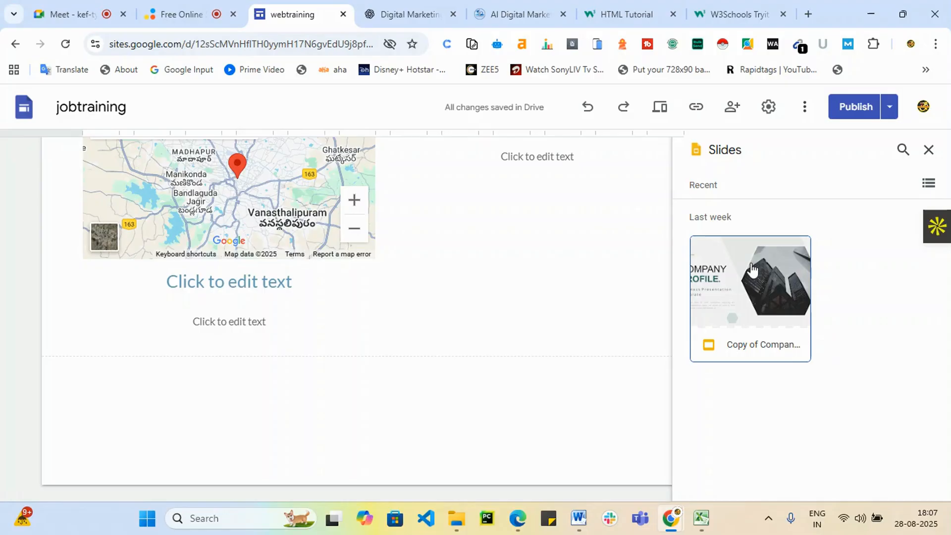
pyautogui.click(929, 150)
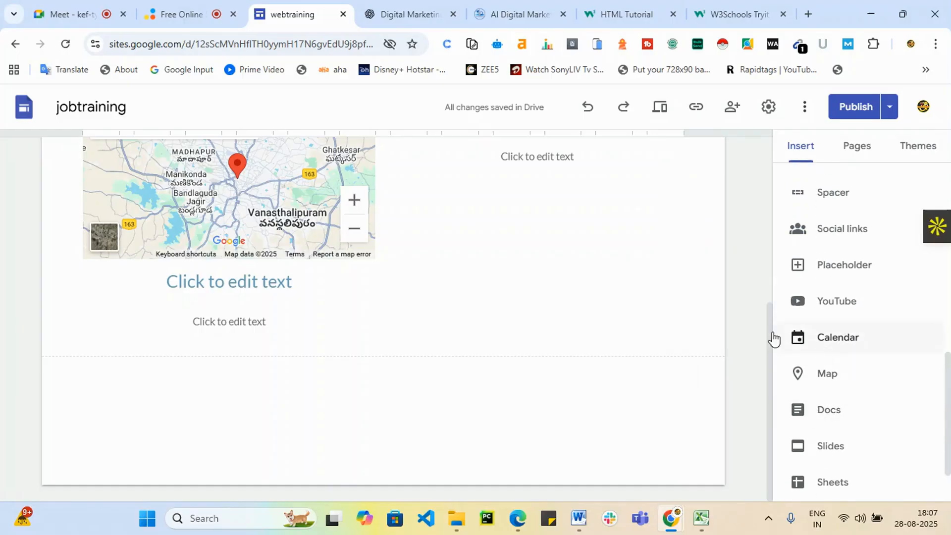
pyautogui.scroll(5, 496, 213)
pyautogui.scroll(-1, 637, 240)
pyautogui.scroll(-5, 637, 239)
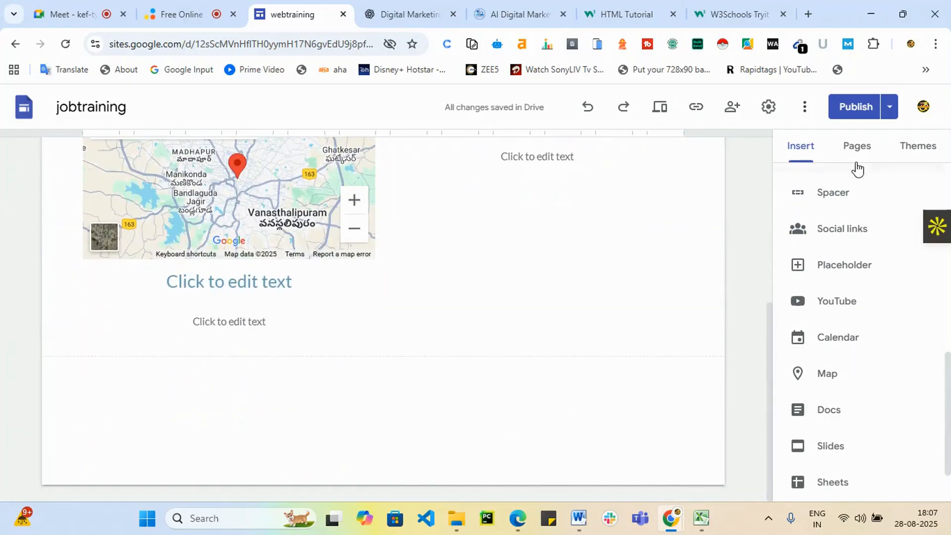
# Try the Diplomat, Level and Impression themes, previewing Level on the About and Home pages.
pyautogui.click(926, 146)
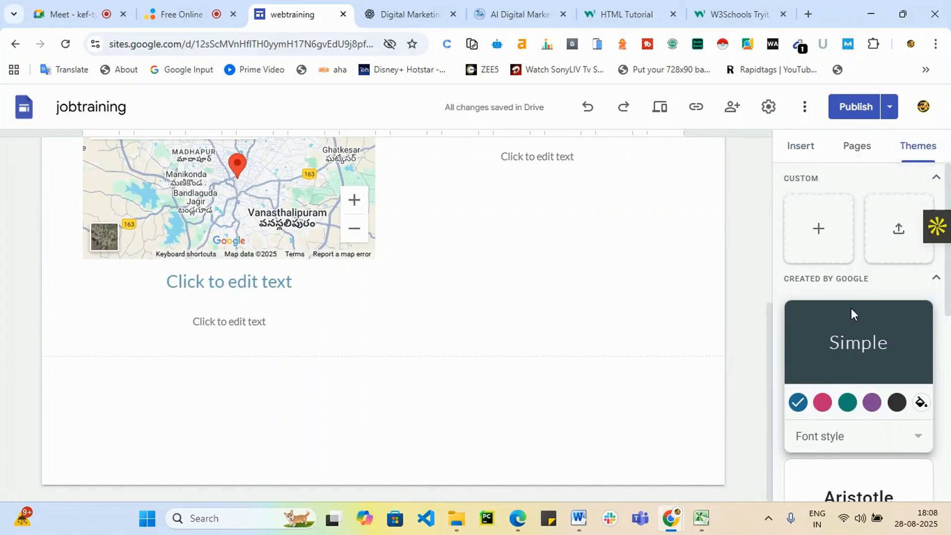
pyautogui.scroll(-5, 864, 393)
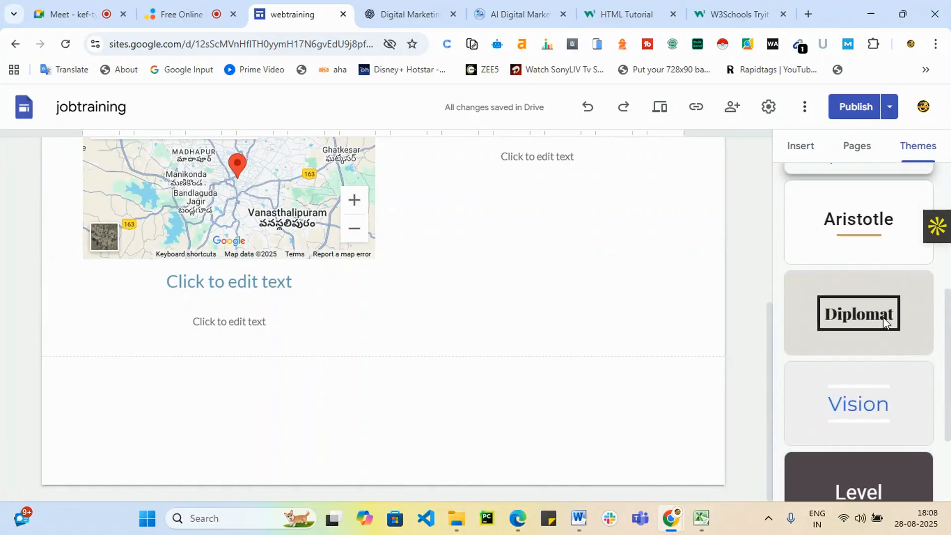
pyautogui.click(884, 322)
pyautogui.scroll(5, 549, 304)
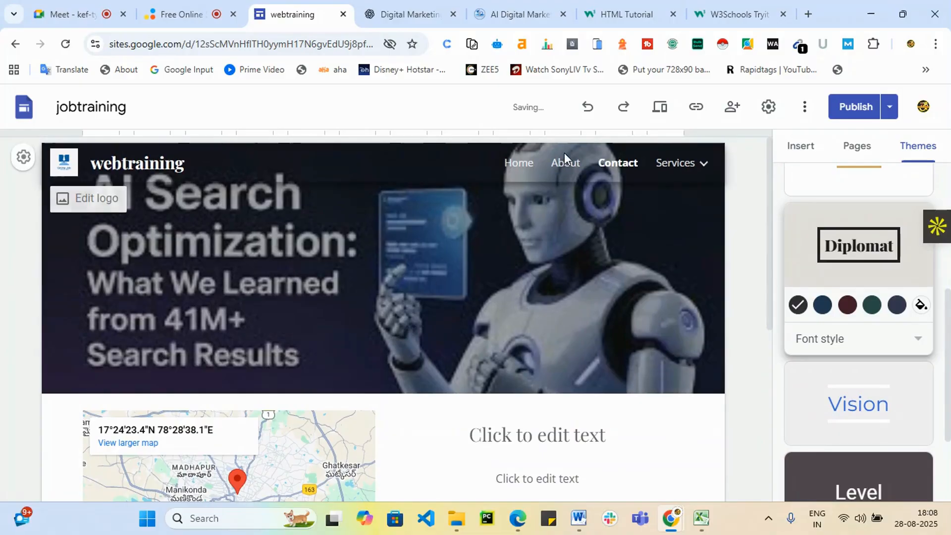
pyautogui.scroll(-2, 902, 377)
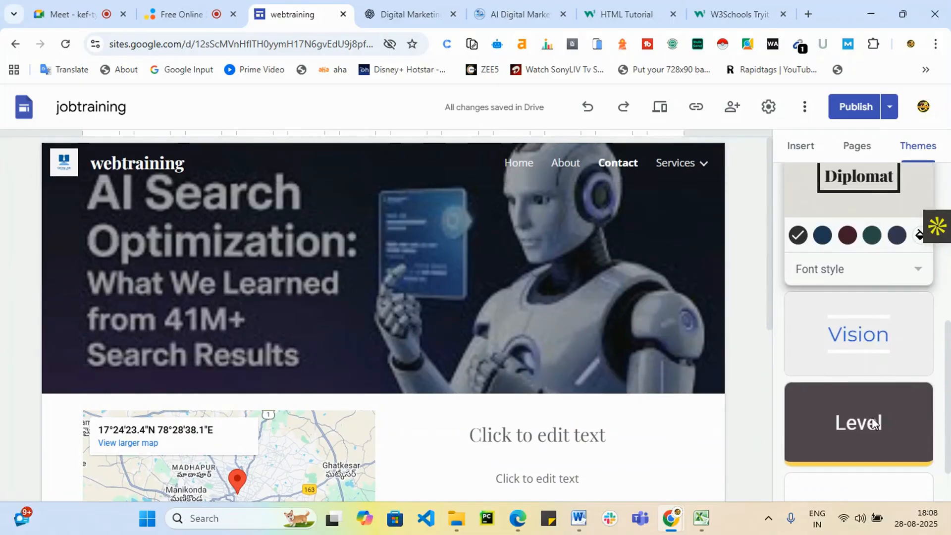
pyautogui.click(872, 417)
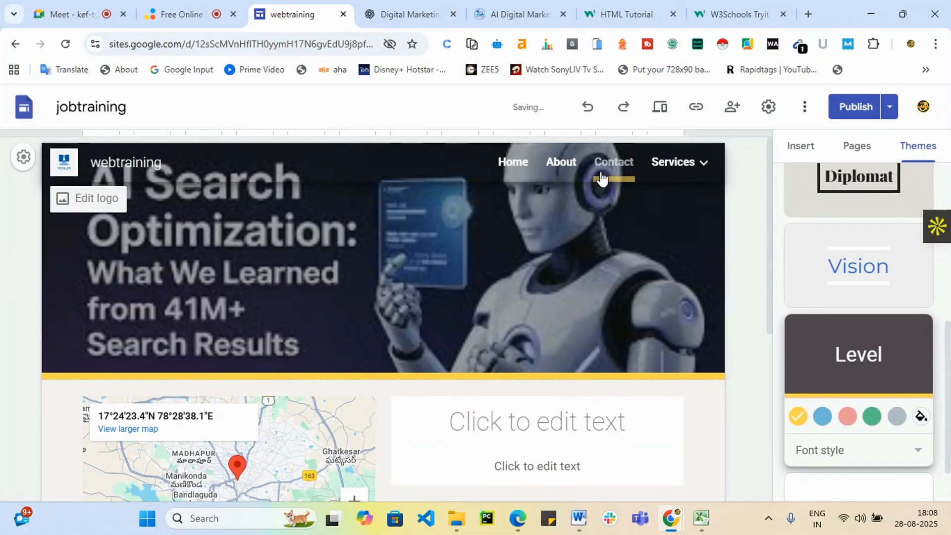
pyautogui.click(558, 166)
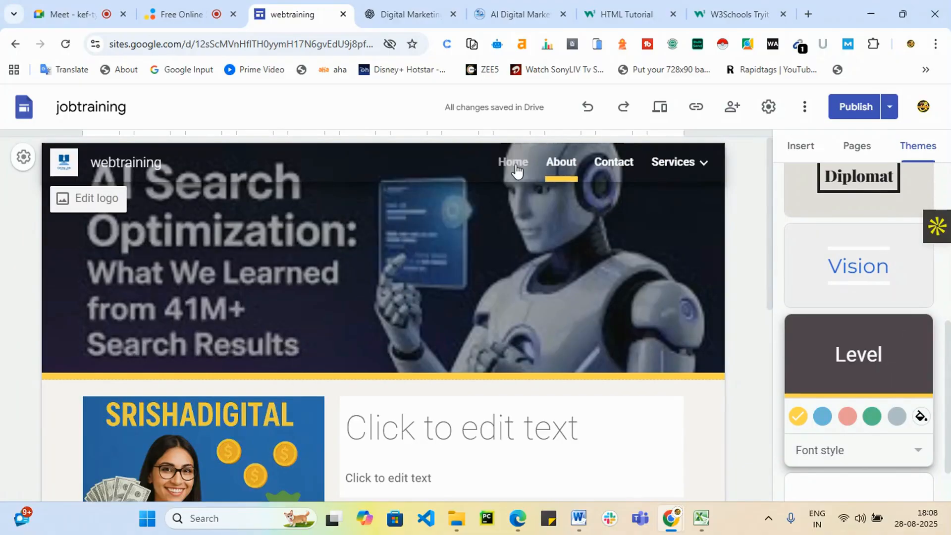
pyautogui.click(515, 166)
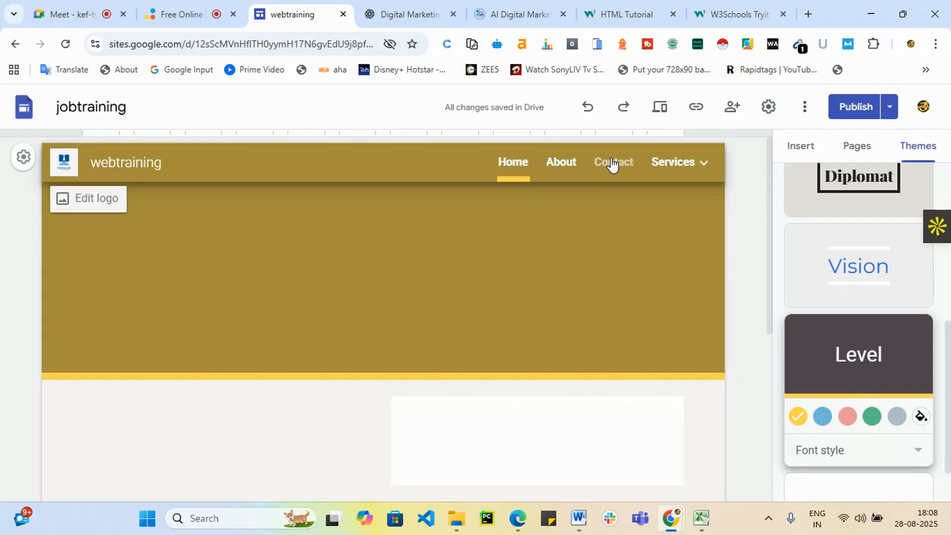
pyautogui.click(612, 164)
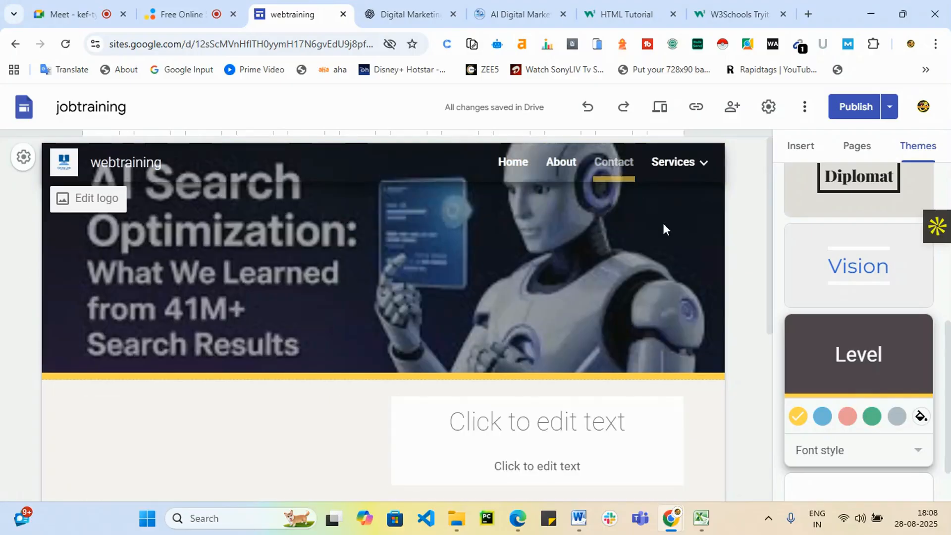
pyautogui.scroll(-1, 793, 372)
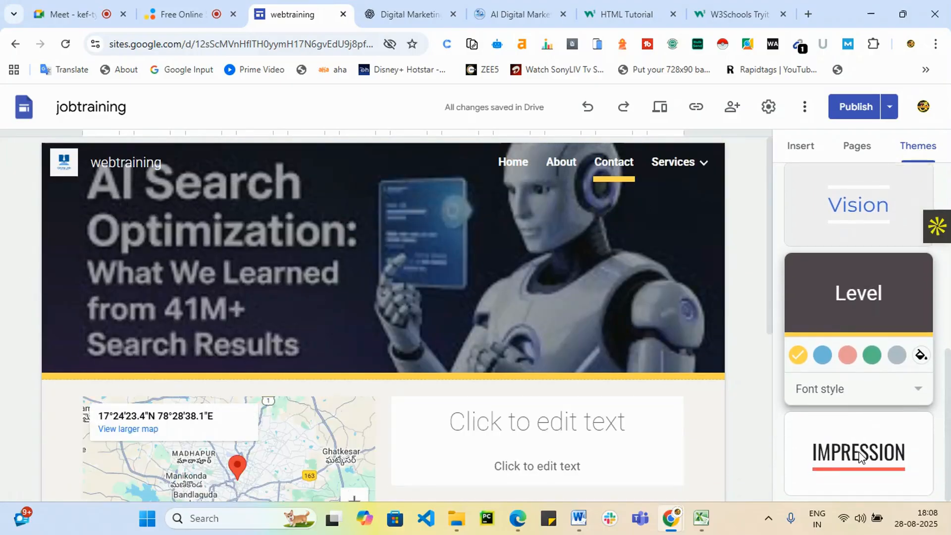
pyautogui.click(864, 428)
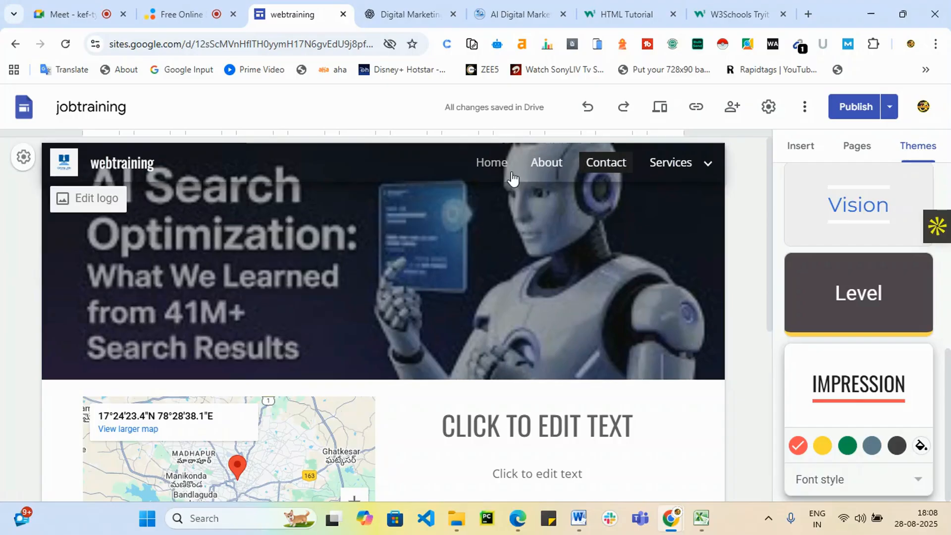
pyautogui.scroll(1, 873, 426)
pyautogui.scroll(-1, 873, 426)
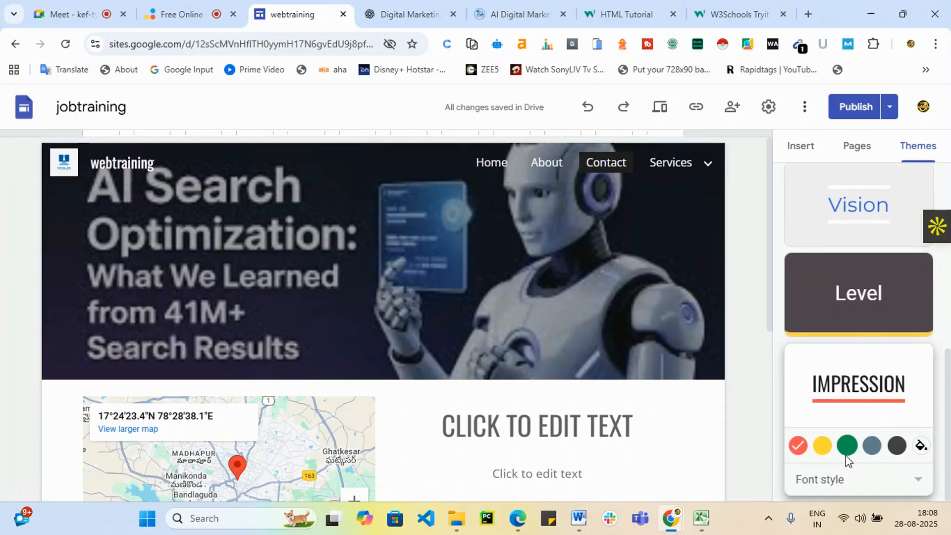
# Settle on the Level theme with green accents and the Slab font style.
pyautogui.click(847, 448)
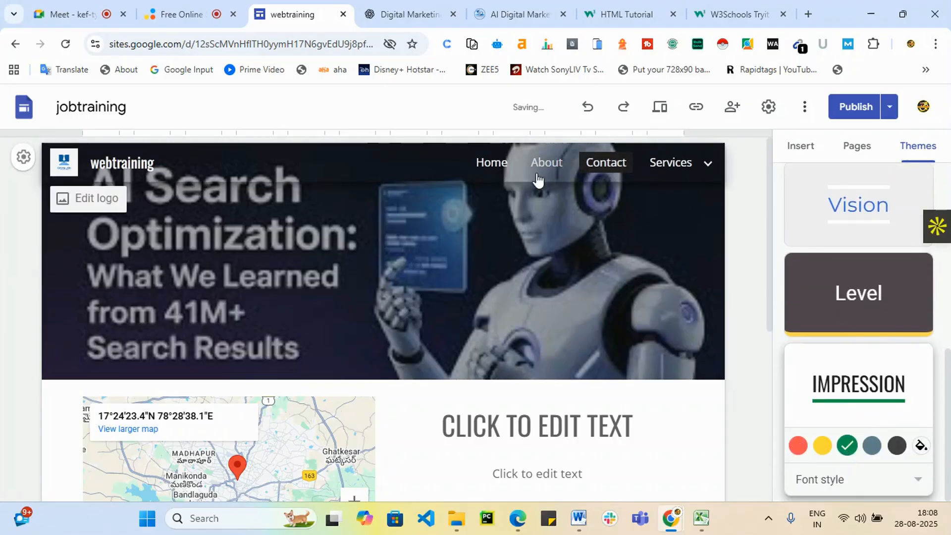
pyautogui.click(855, 296)
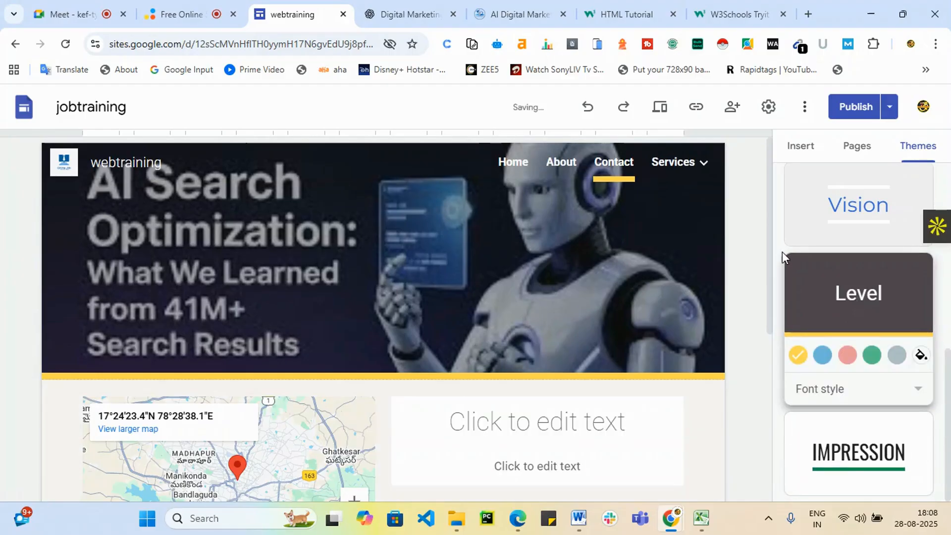
pyautogui.click(873, 353)
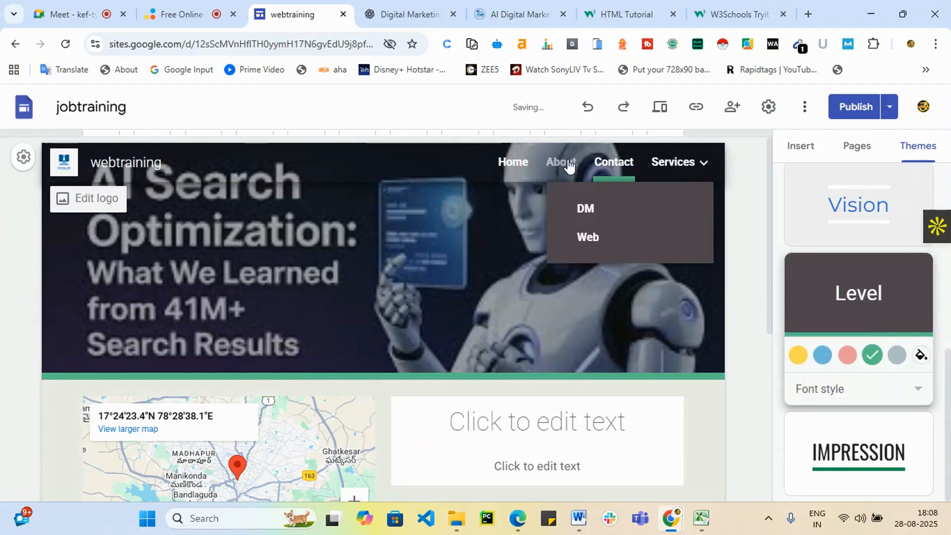
pyautogui.click(918, 390)
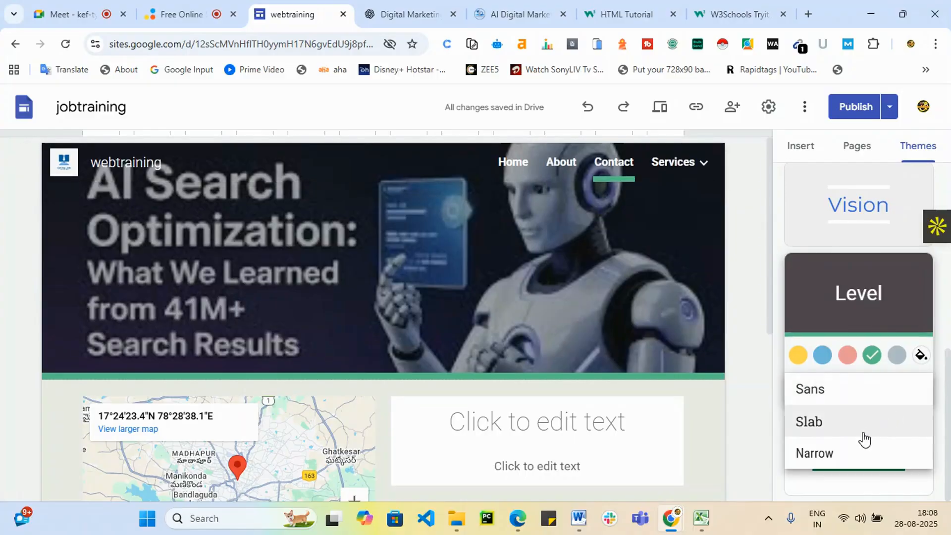
pyautogui.click(829, 455)
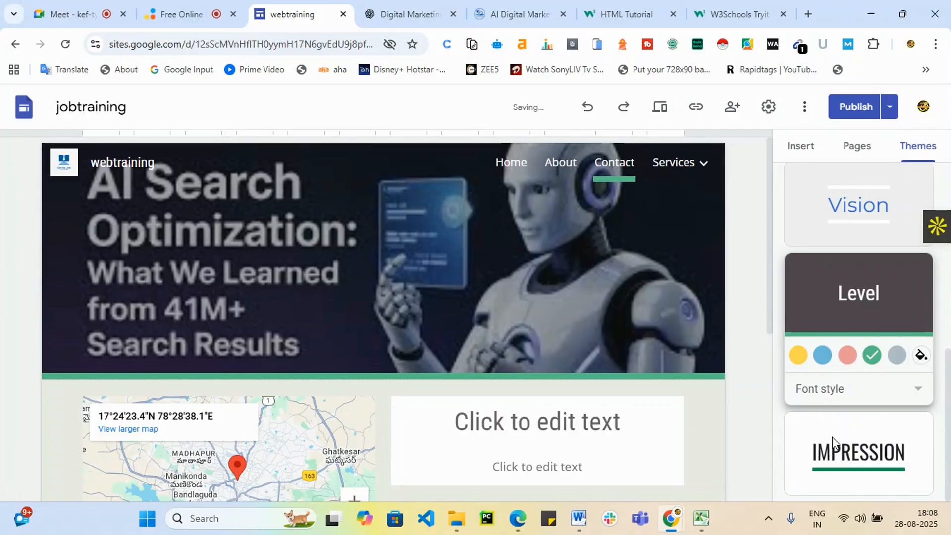
pyautogui.click(919, 390)
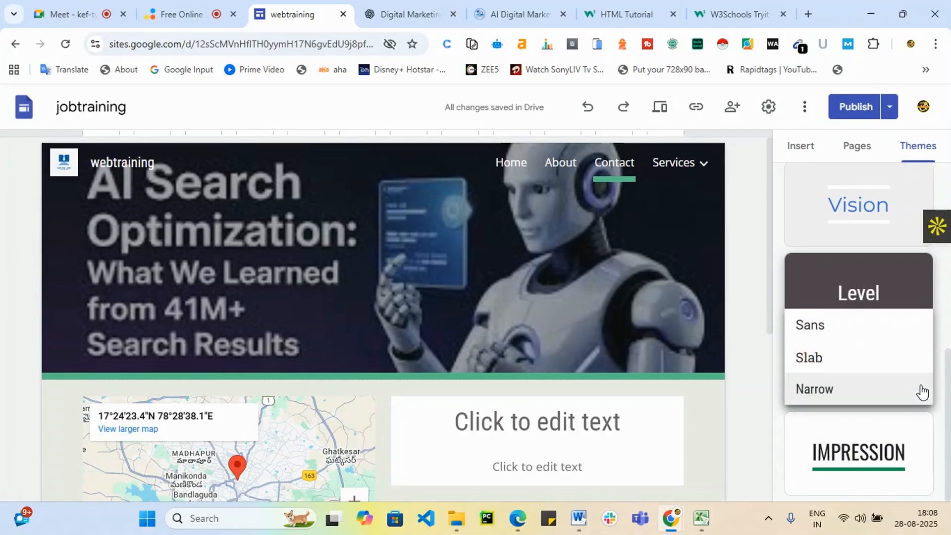
pyautogui.click(842, 367)
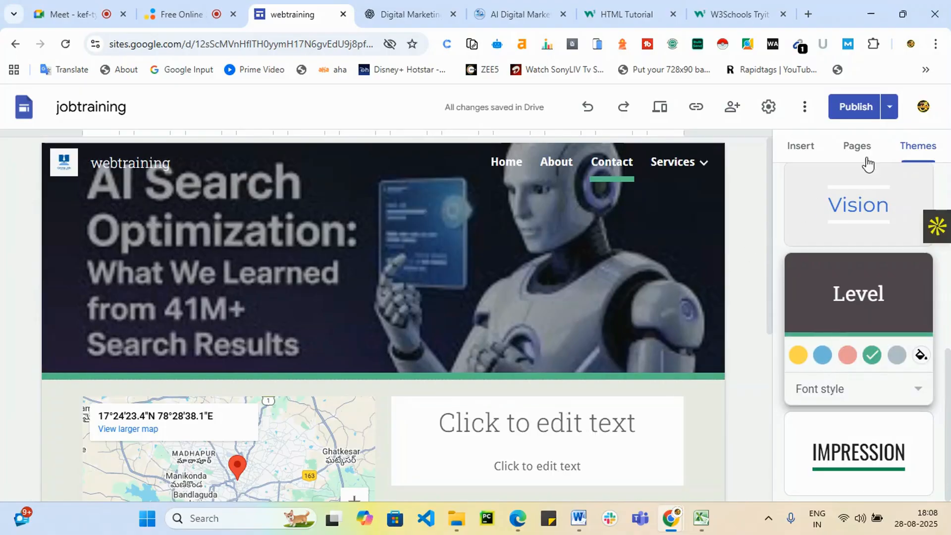
pyautogui.click(795, 146)
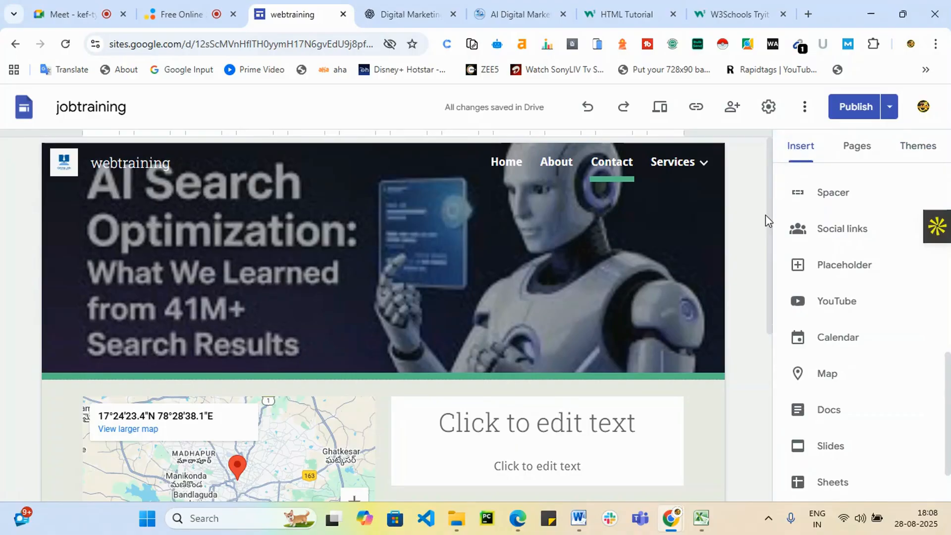
# Look at the site's sharing options and close them without adding anyone.
pyautogui.click(735, 109)
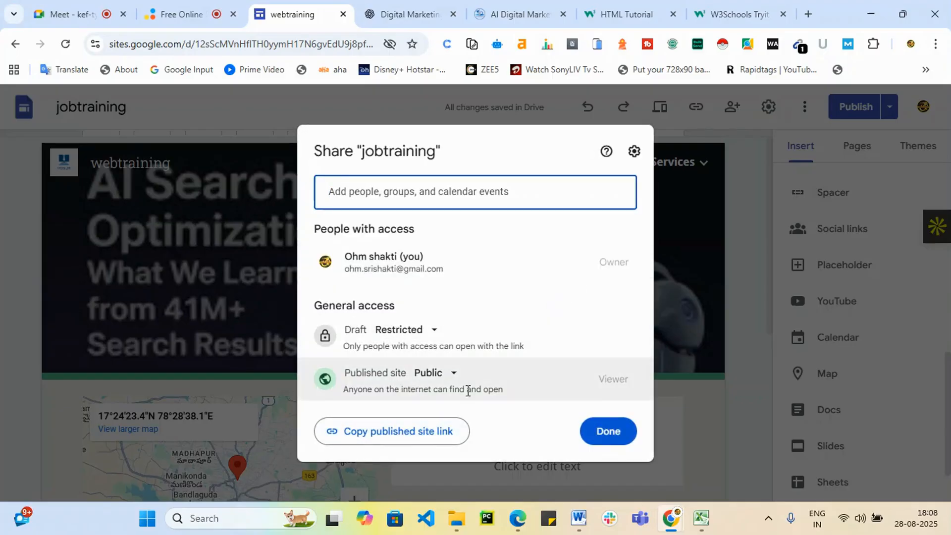
pyautogui.click(455, 194)
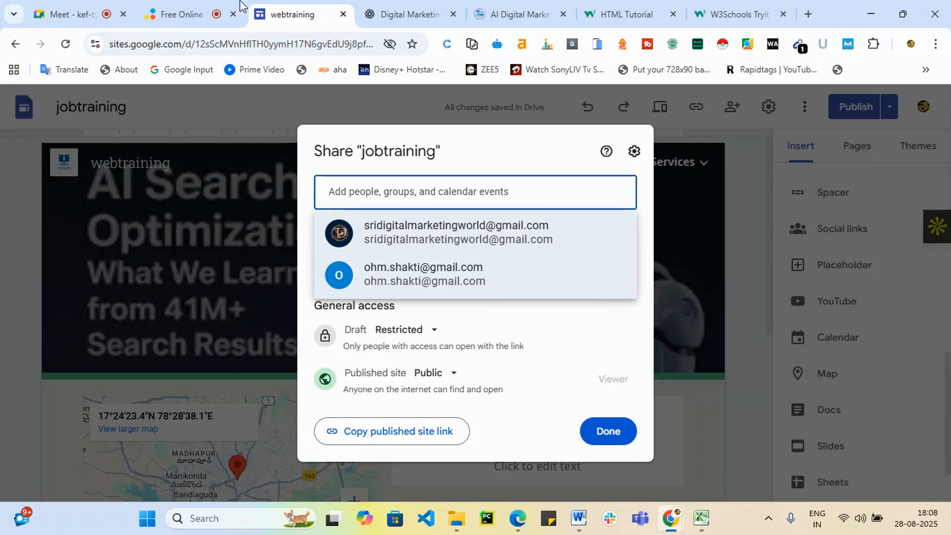
pyautogui.click(735, 216)
# In site settings, view Analytics and cancel setting up a custom domain.
pyautogui.click(768, 106)
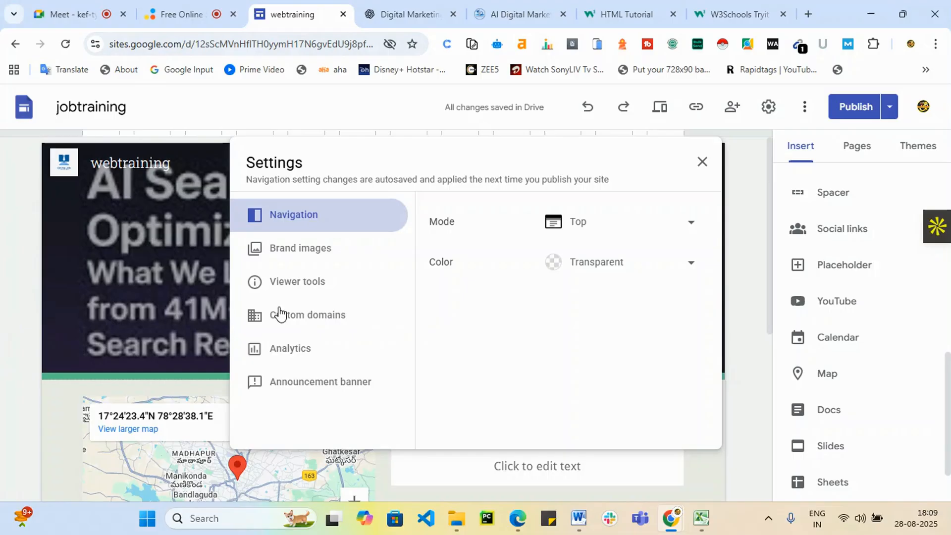
pyautogui.click(301, 356)
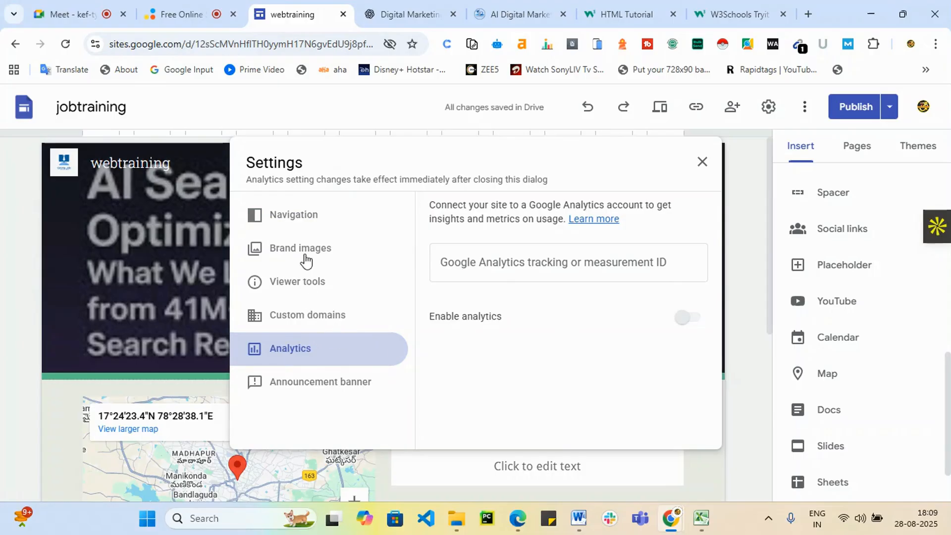
pyautogui.click(284, 316)
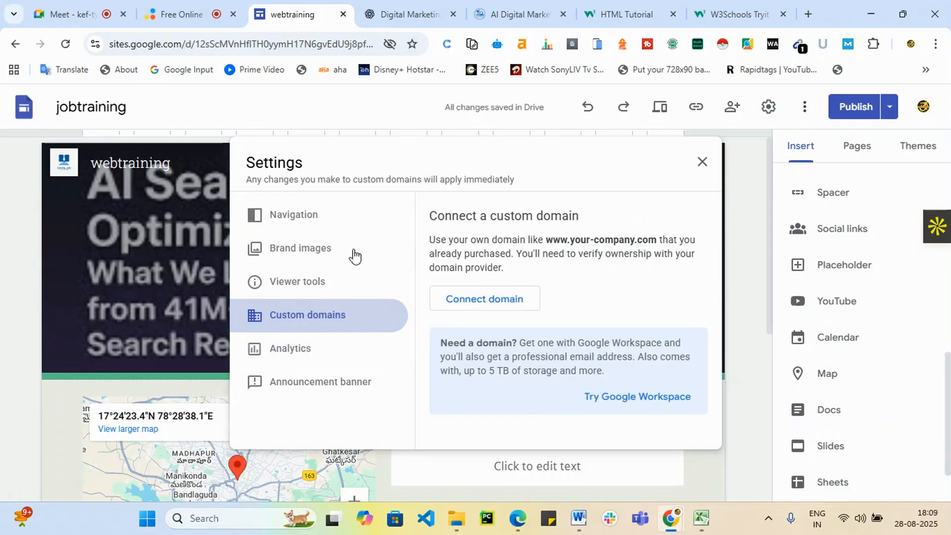
pyautogui.click(501, 304)
pyautogui.click(441, 265)
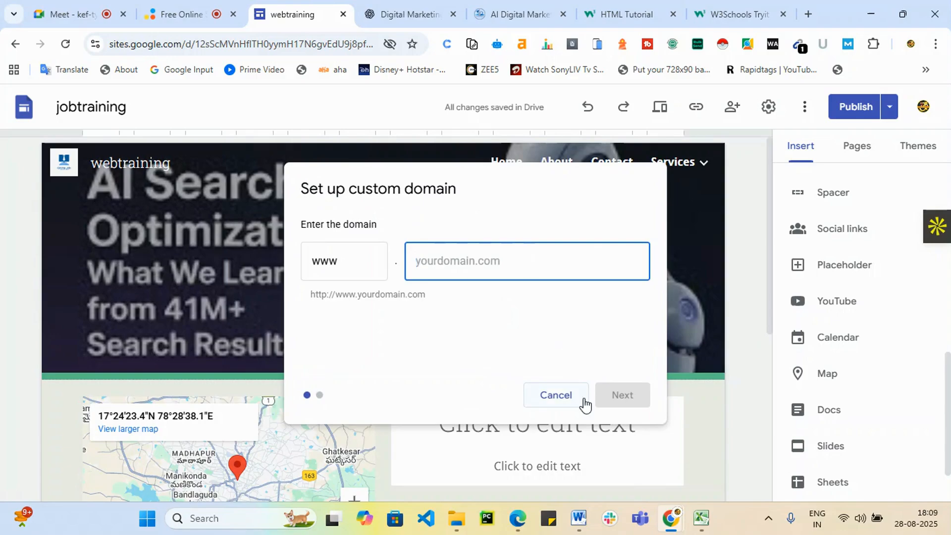
pyautogui.click(705, 442)
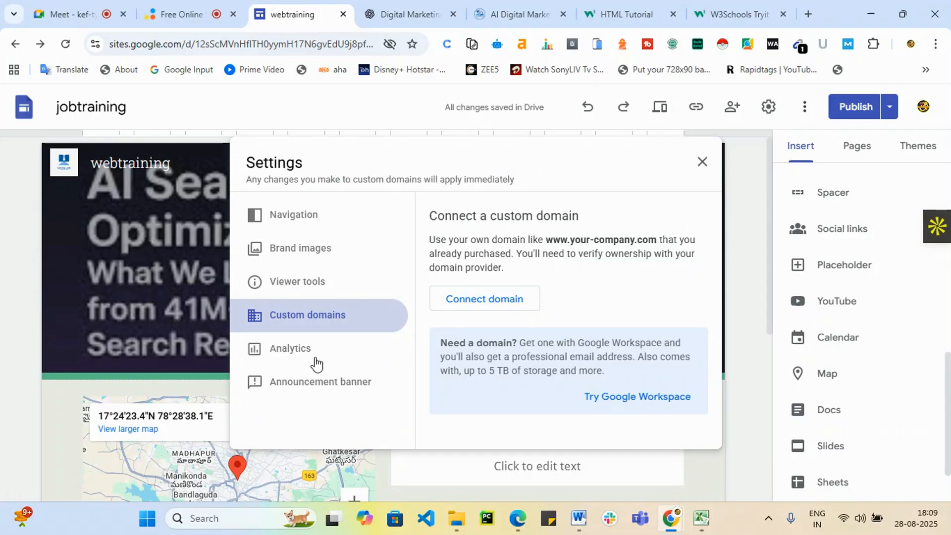
# Check Navigation settings keeping Top mode, view Viewer tools, close settings and review changes.
pyautogui.click(309, 208)
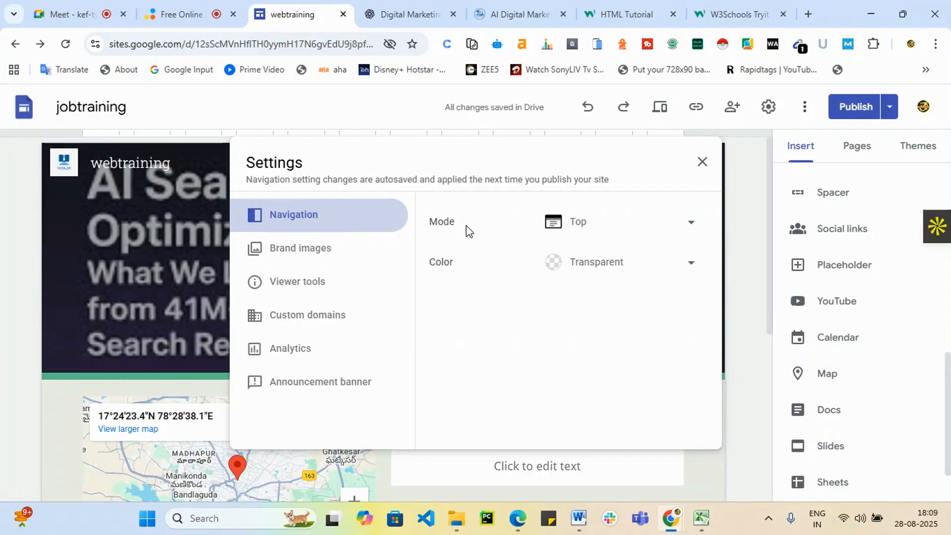
pyautogui.click(690, 268)
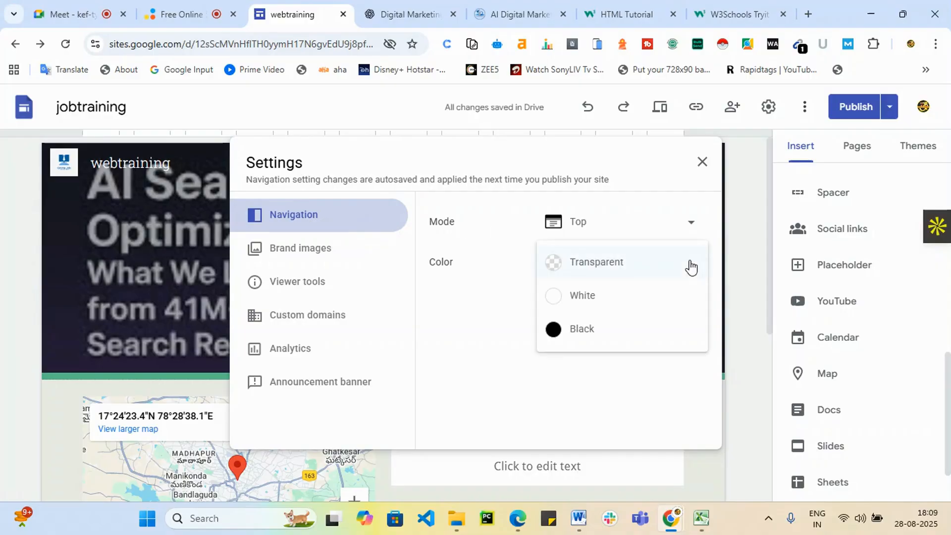
pyautogui.click(671, 222)
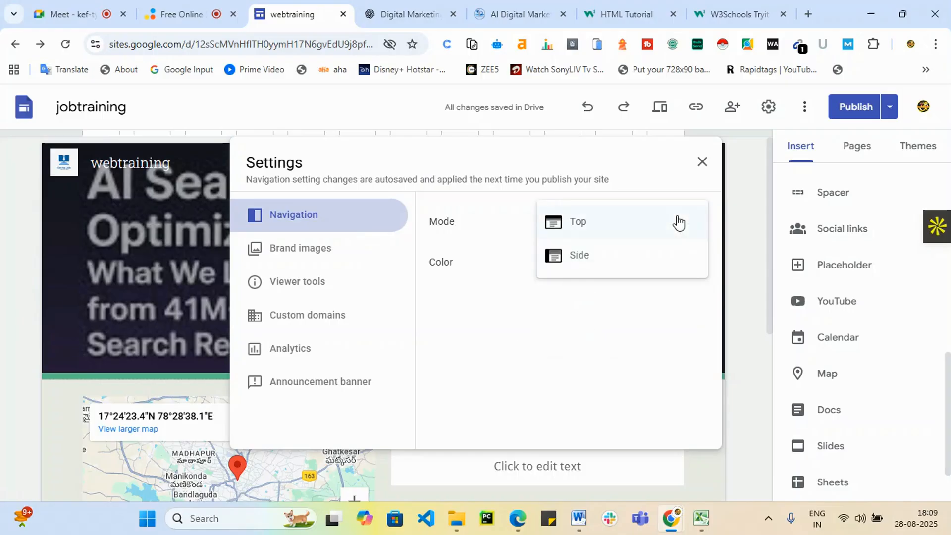
pyautogui.click(322, 284)
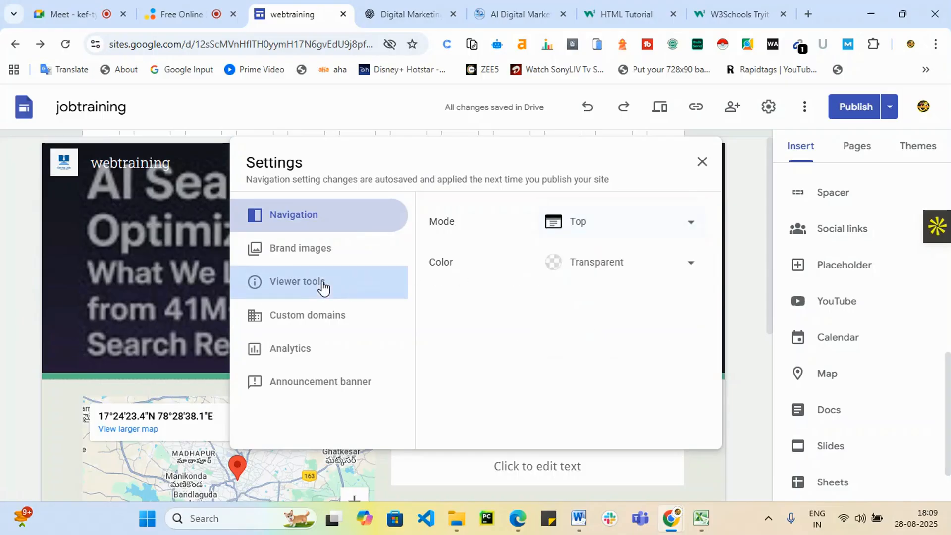
pyautogui.click(323, 285)
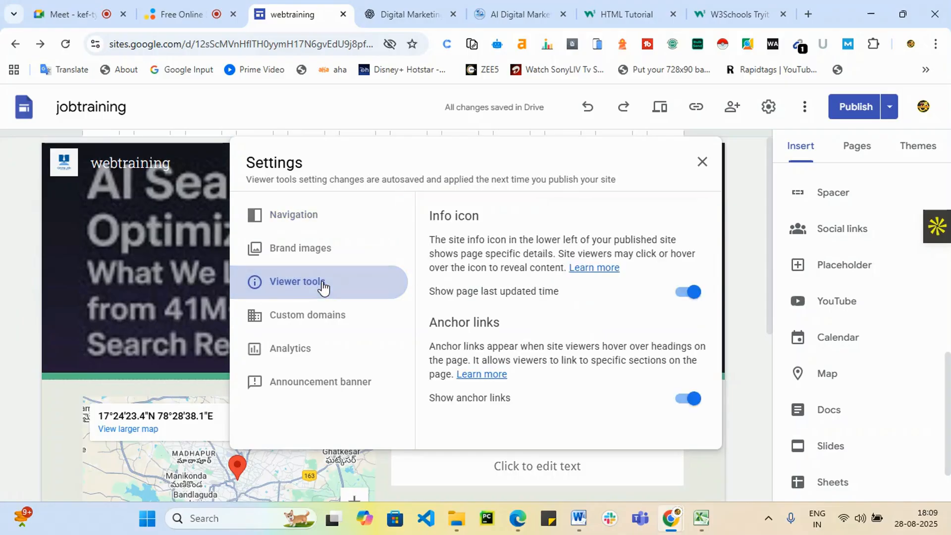
pyautogui.click(737, 451)
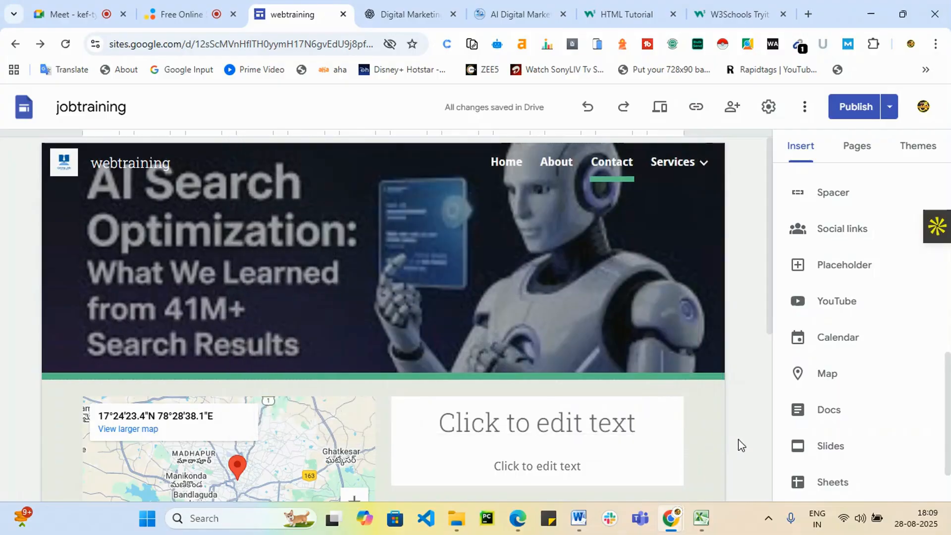
pyautogui.click(856, 108)
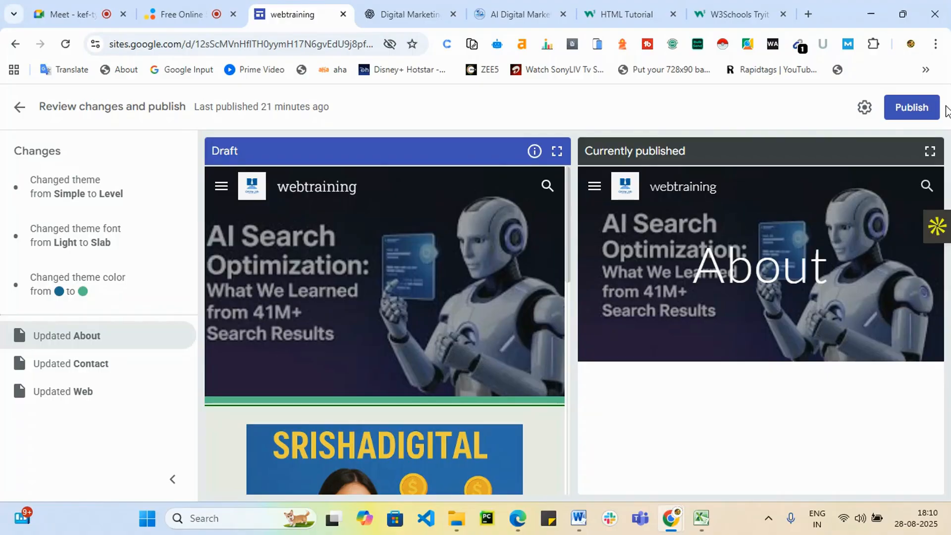
# Publish the reviewed changes to the jobtraining site.
pyautogui.click(927, 110)
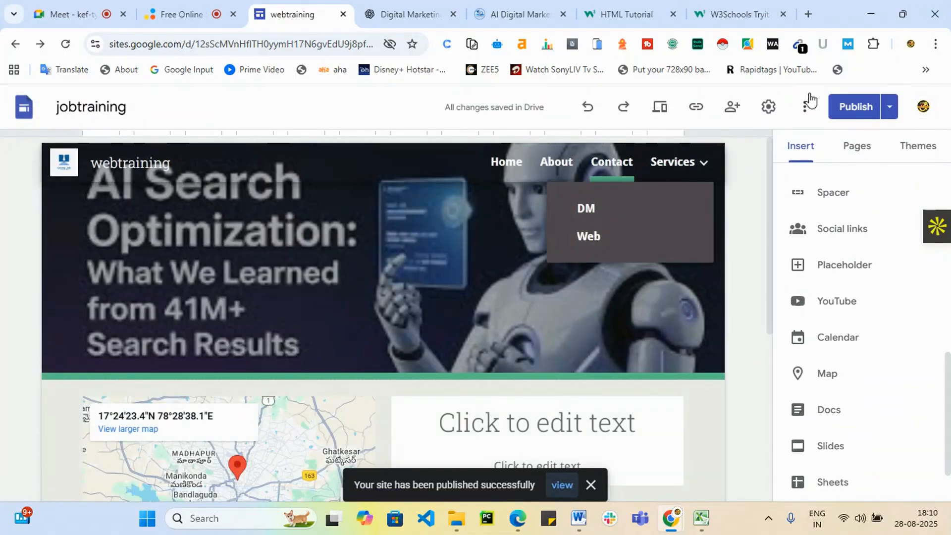
# Copy the published site link and load it in a new incognito window.
pyautogui.click(695, 108)
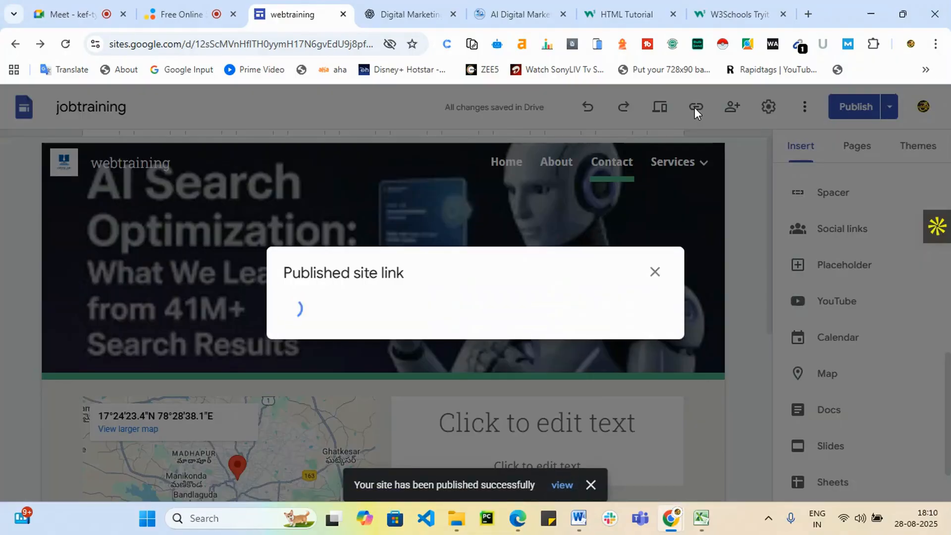
pyautogui.click(630, 304)
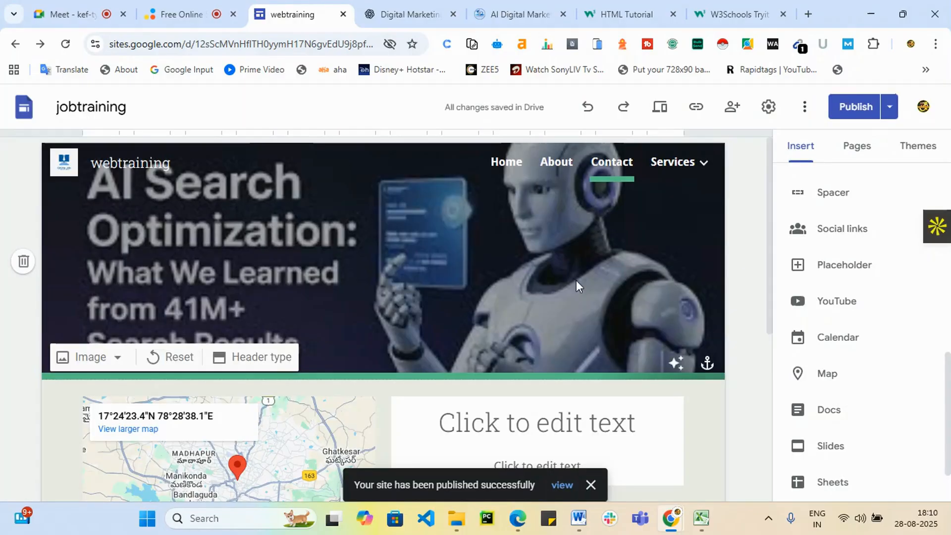
pyautogui.click(933, 47)
pyautogui.click(836, 119)
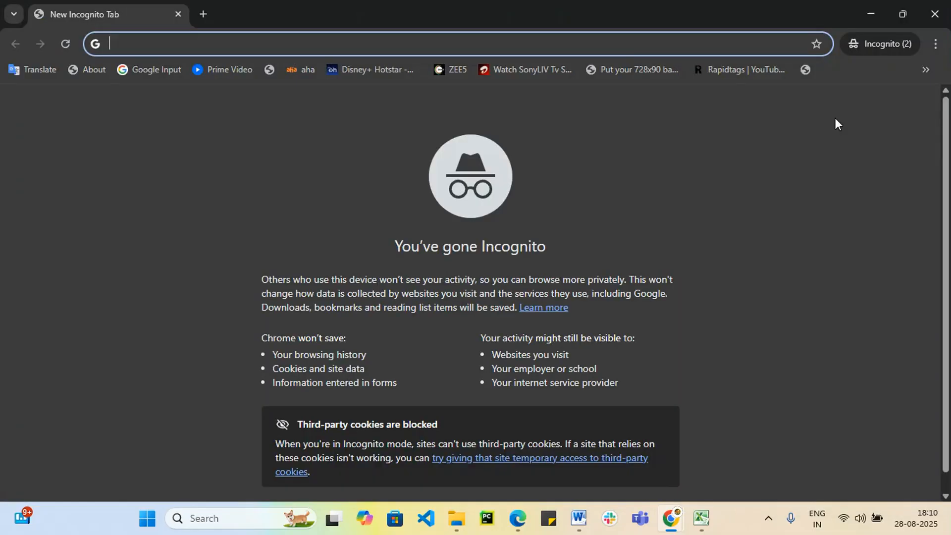
pyautogui.hotkey('ctrl', 'v')
pyautogui.press('Return')
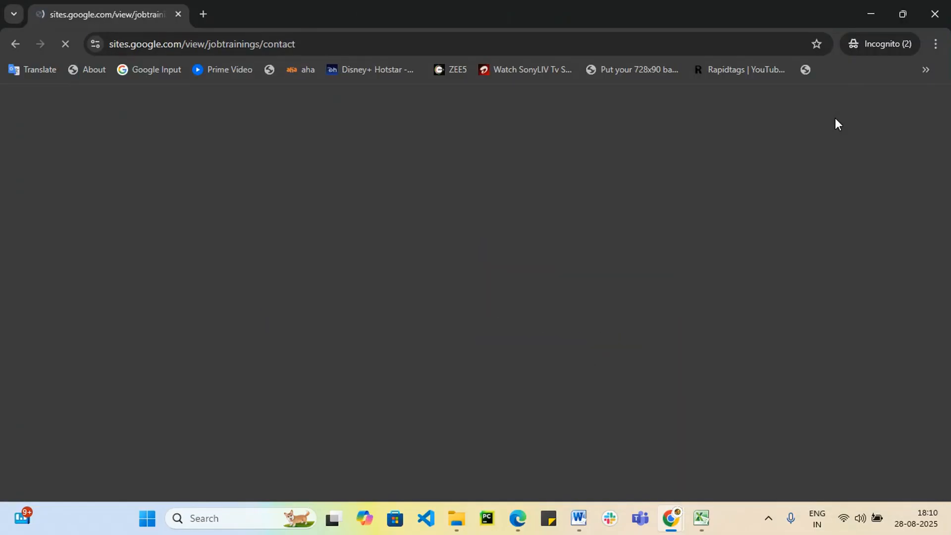
pyautogui.scroll(-2, 844, 367)
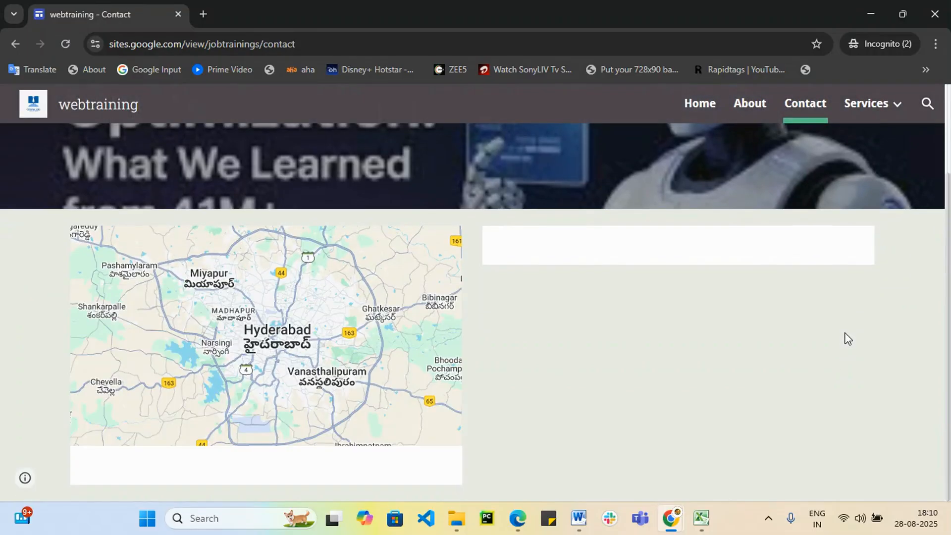
pyautogui.scroll(2, 667, 194)
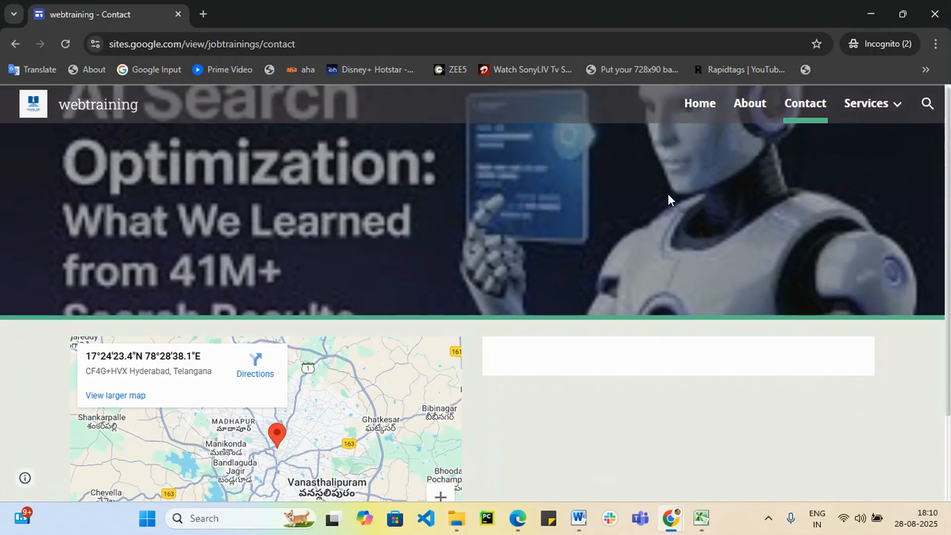
# View the live Home and About pages, then close the incognito window.
pyautogui.click(693, 103)
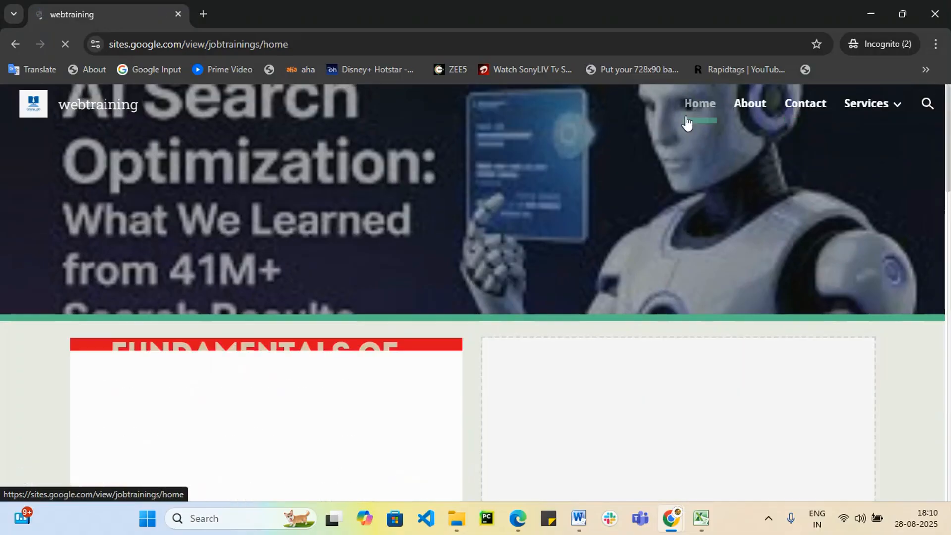
pyautogui.scroll(-6, 545, 393)
pyautogui.scroll(-5, 553, 389)
pyautogui.scroll(-8, 557, 383)
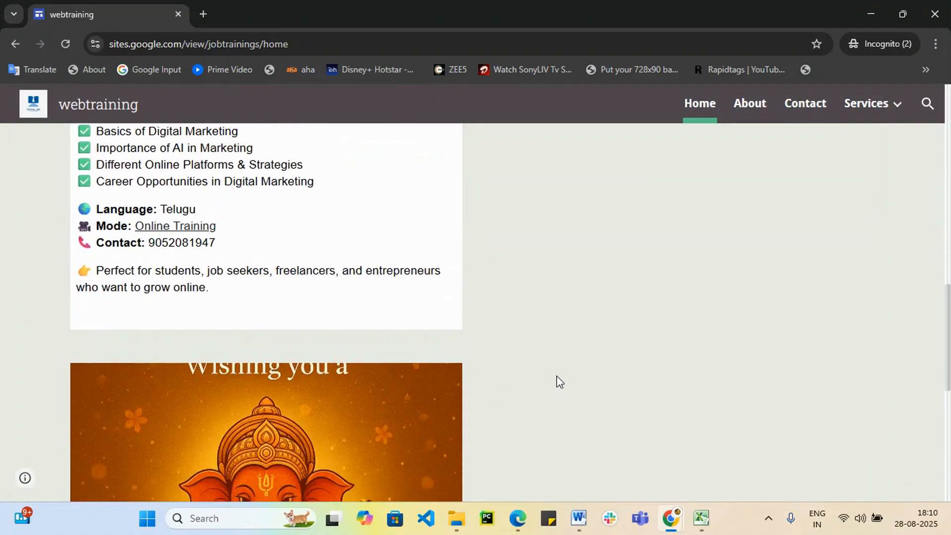
pyautogui.scroll(2, 887, 149)
pyautogui.click(750, 104)
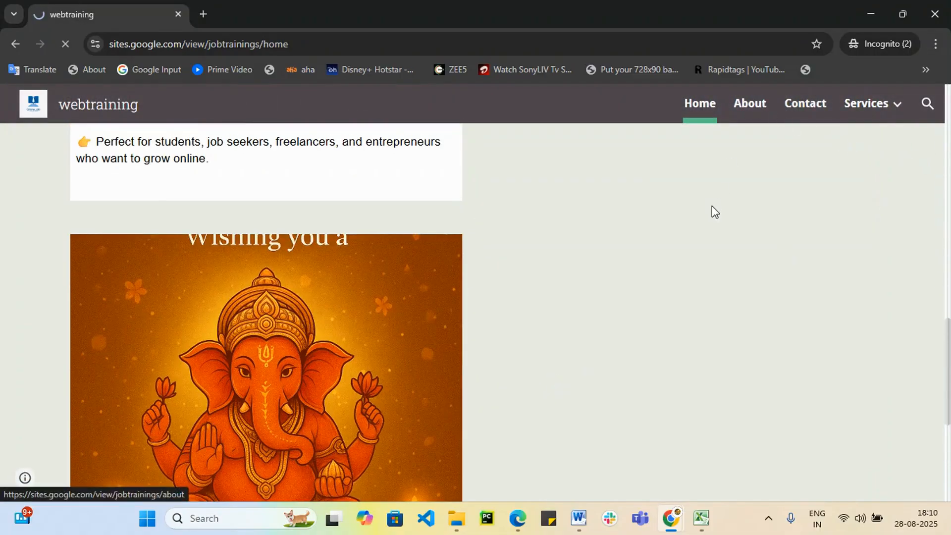
pyautogui.scroll(-5, 590, 342)
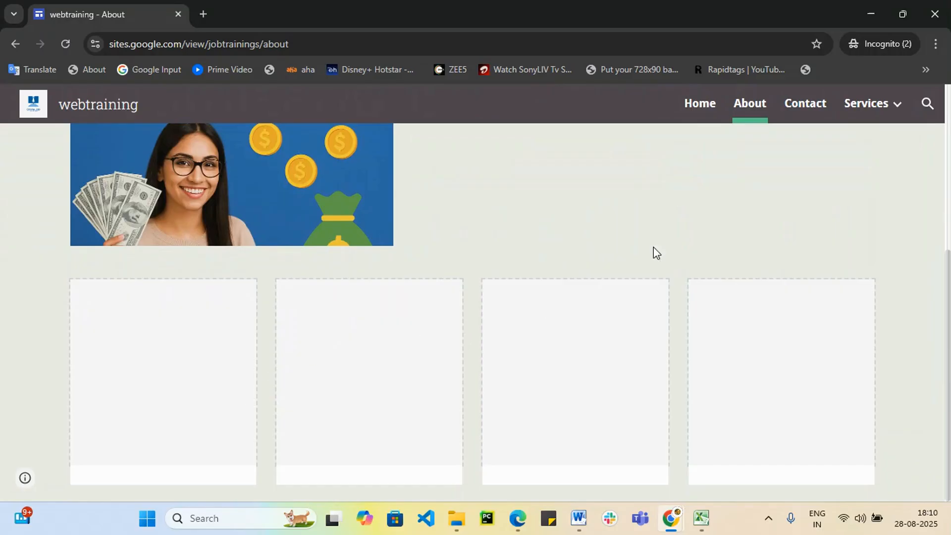
pyautogui.moveTo(870, 113)
pyautogui.click(935, 15)
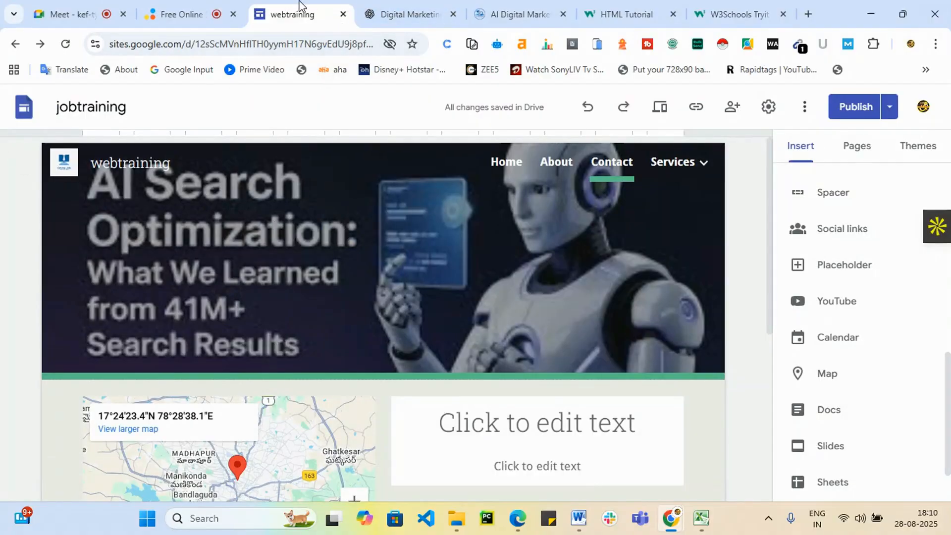
# Create a new page named 'Blog'.
pyautogui.moveTo(373, 233)
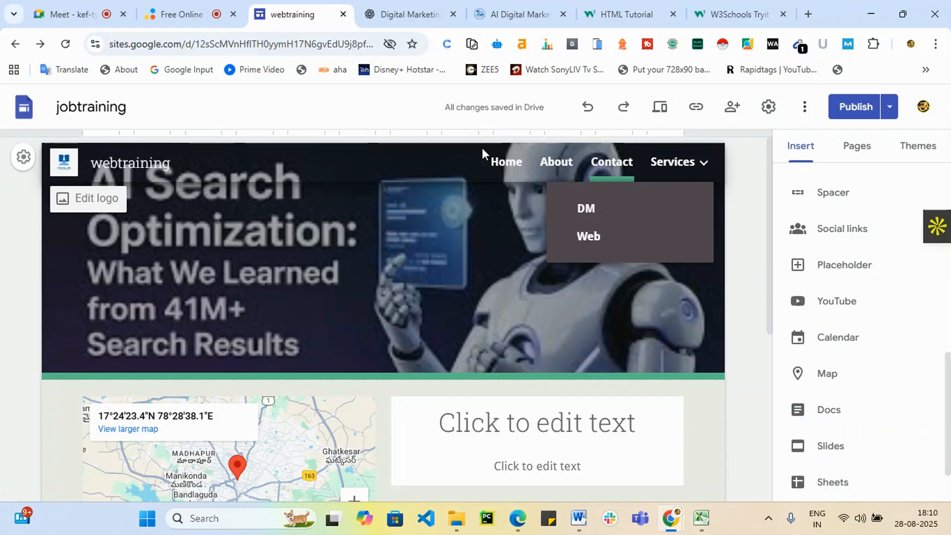
pyautogui.click(854, 154)
pyautogui.click(862, 454)
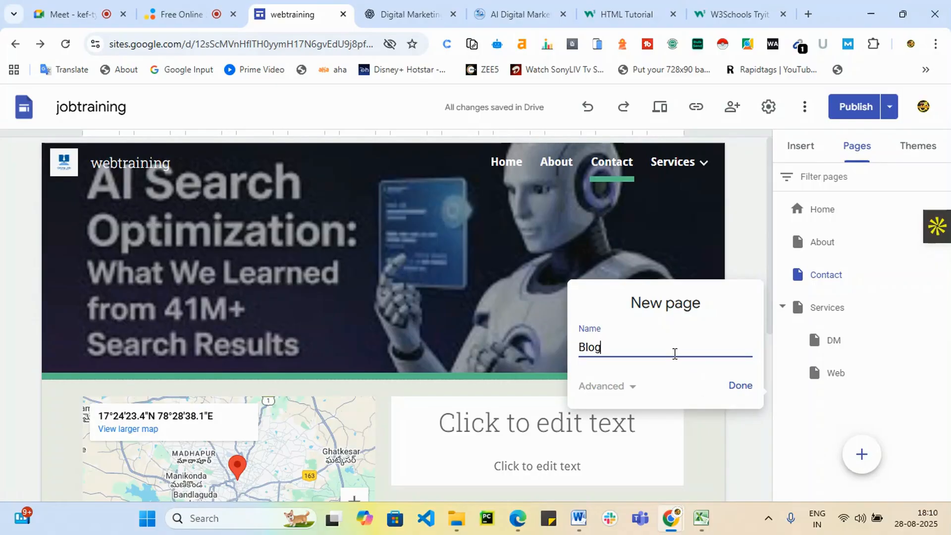
pyautogui.write('Blog')
pyautogui.click(740, 386)
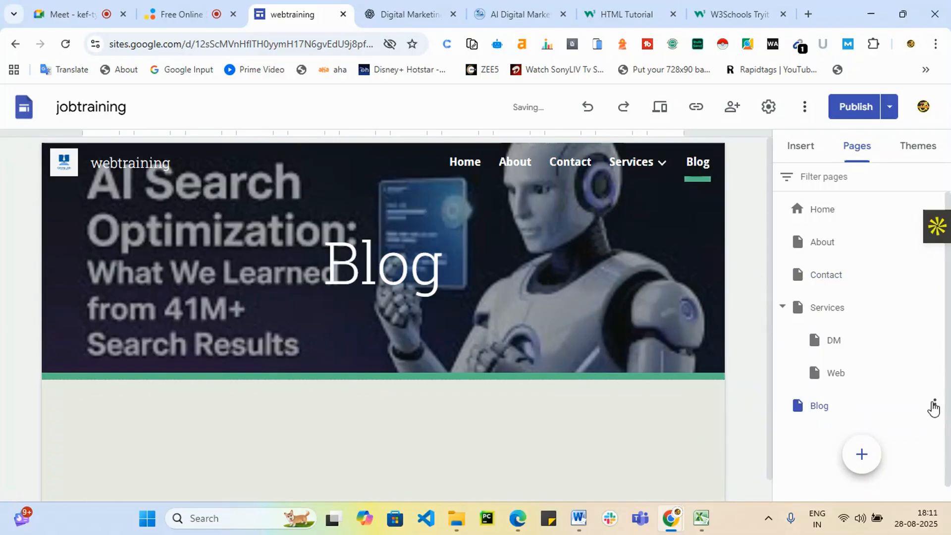
# Check the Blog page options and cancel a second new page without changes.
pyautogui.click(930, 405)
pyautogui.click(803, 420)
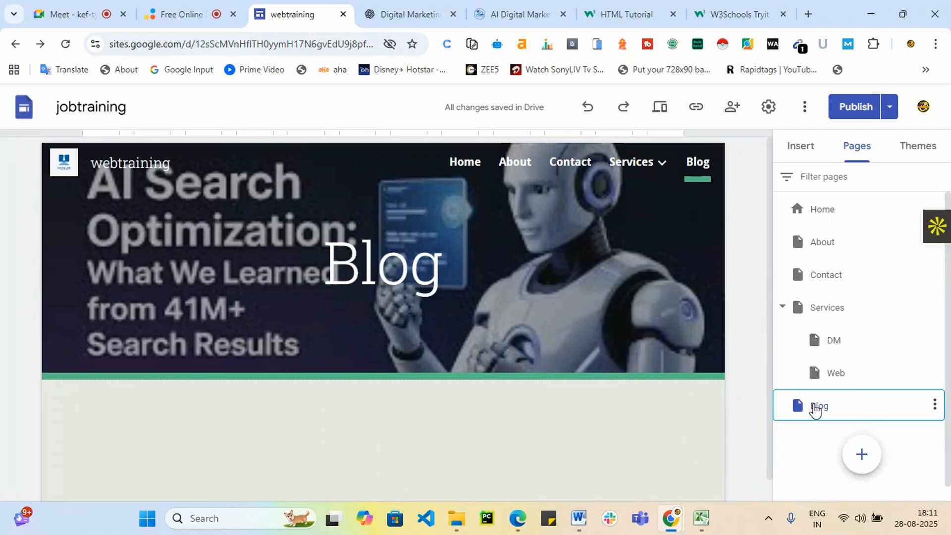
pyautogui.click(938, 406)
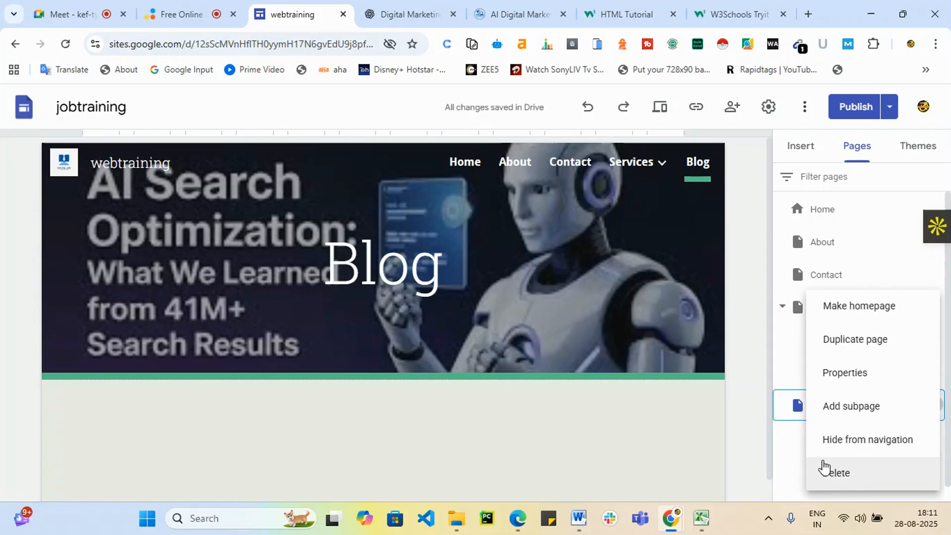
pyautogui.click(791, 442)
pyautogui.click(856, 456)
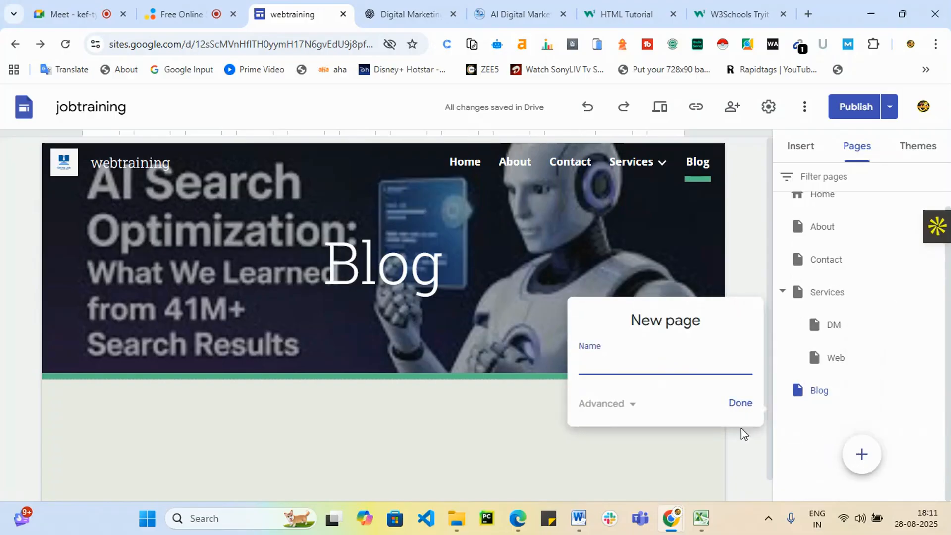
pyautogui.click(626, 403)
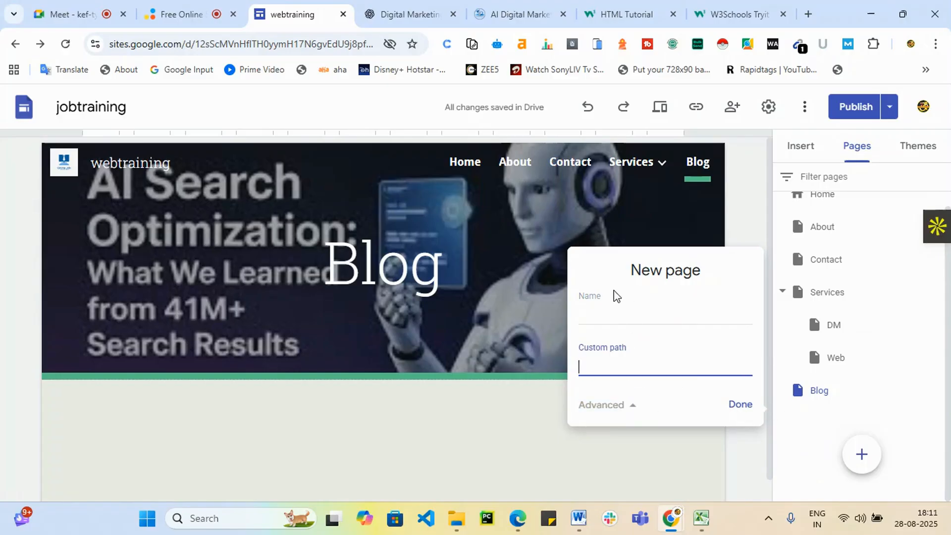
pyautogui.click(636, 460)
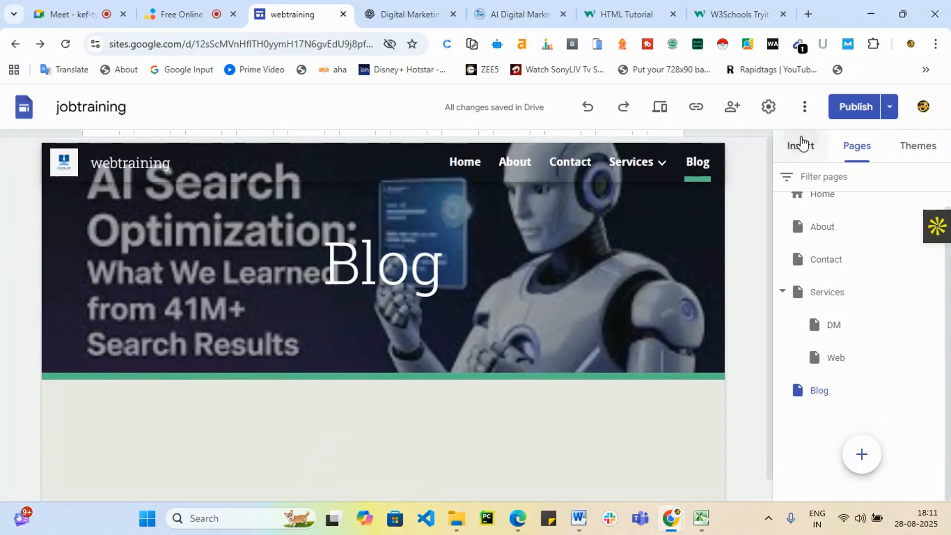
pyautogui.click(801, 144)
# Add two image-and-text blocks to the Blog page.
pyautogui.click(810, 155)
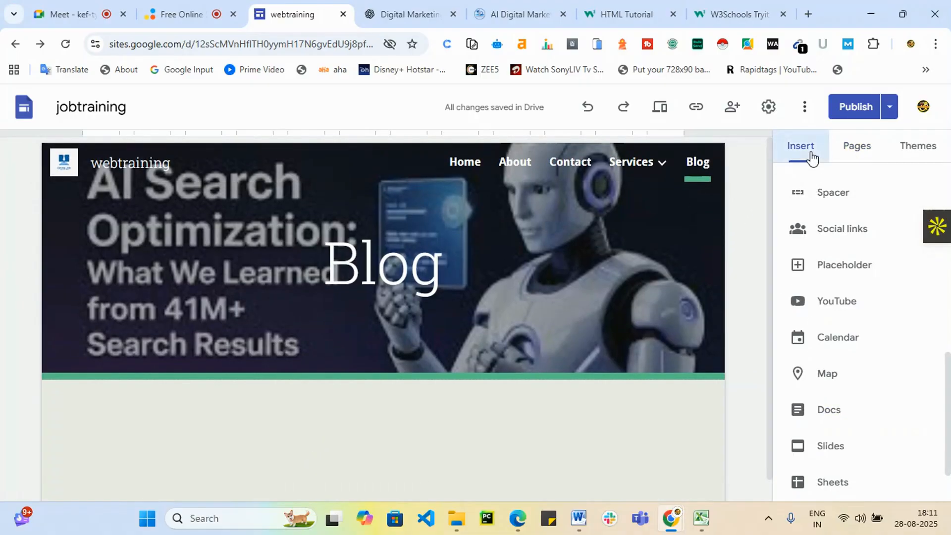
pyautogui.click(841, 361)
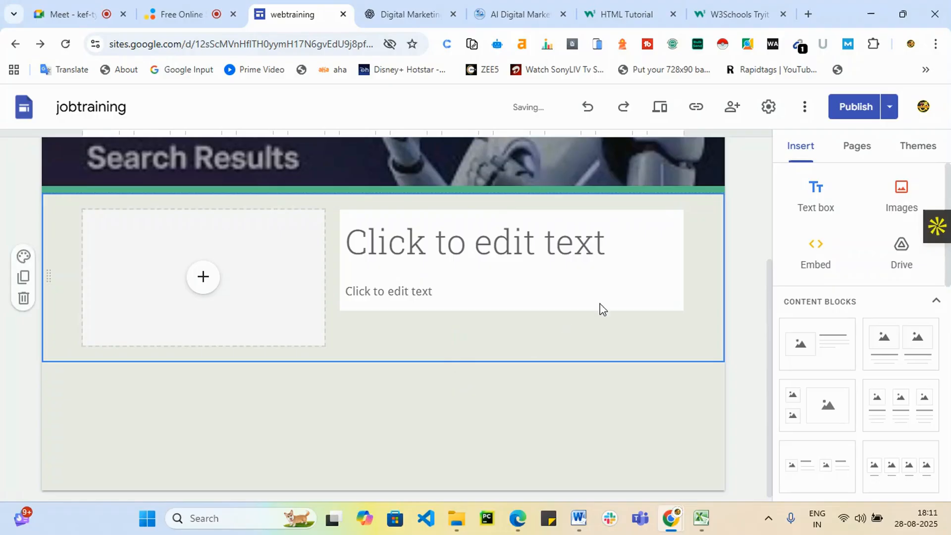
pyautogui.click(801, 356)
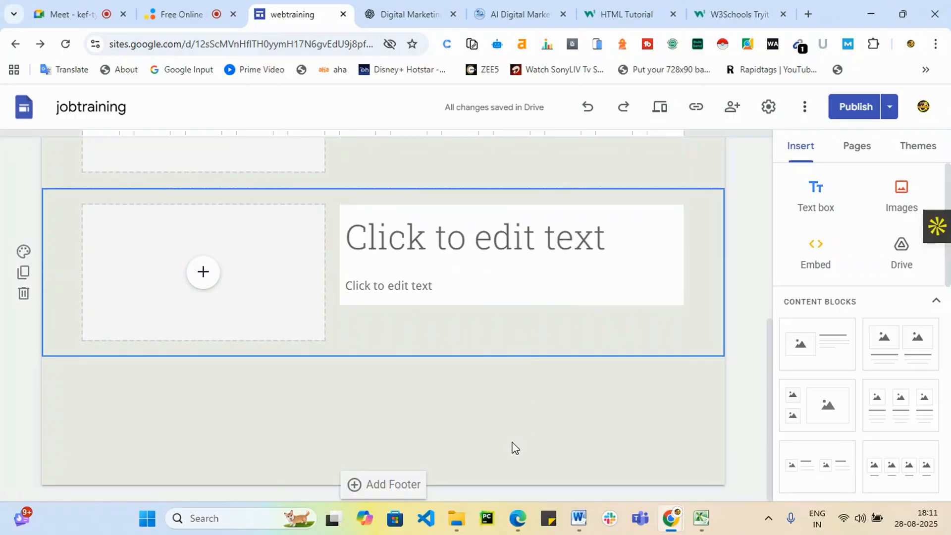
pyautogui.scroll(5, 478, 413)
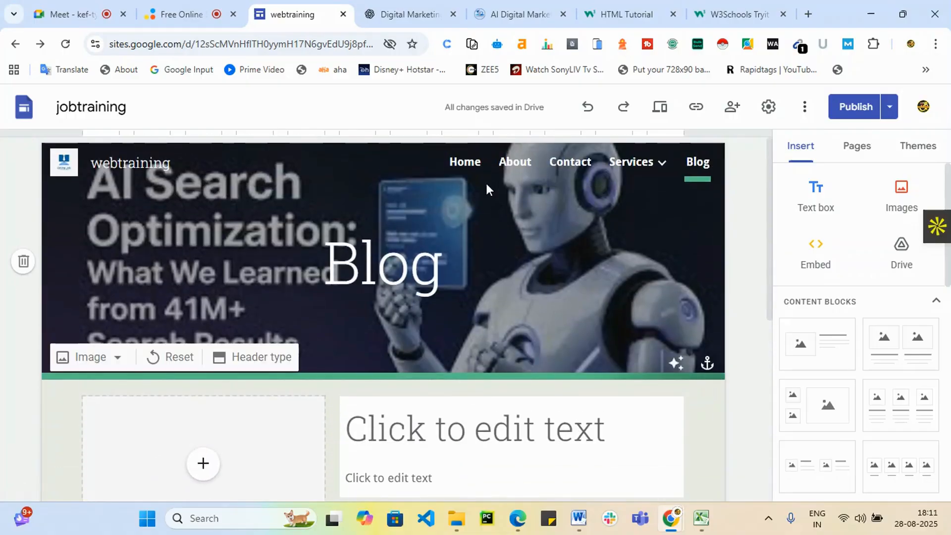
# Visit Home and About, delete the 'webtraining' site title, and switch to the Meet tab.
pyautogui.click(470, 167)
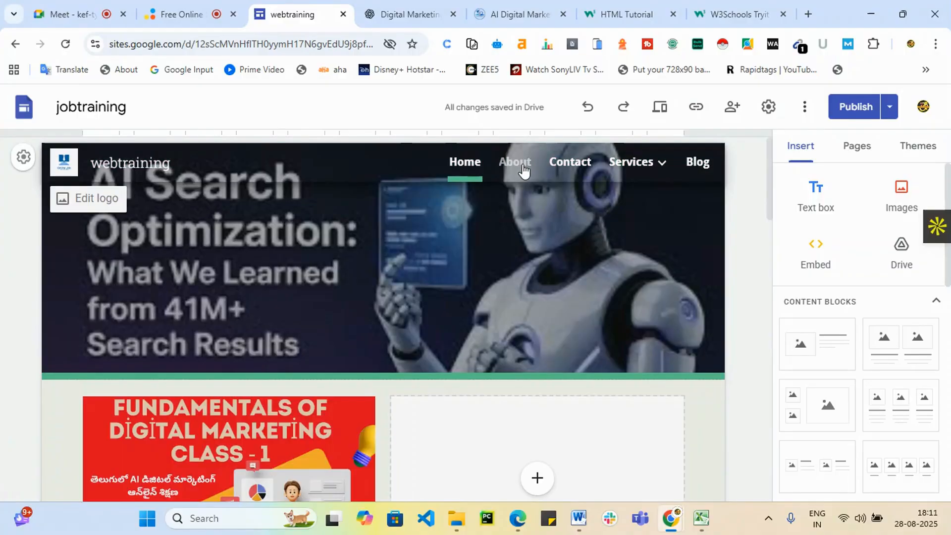
pyautogui.click(522, 167)
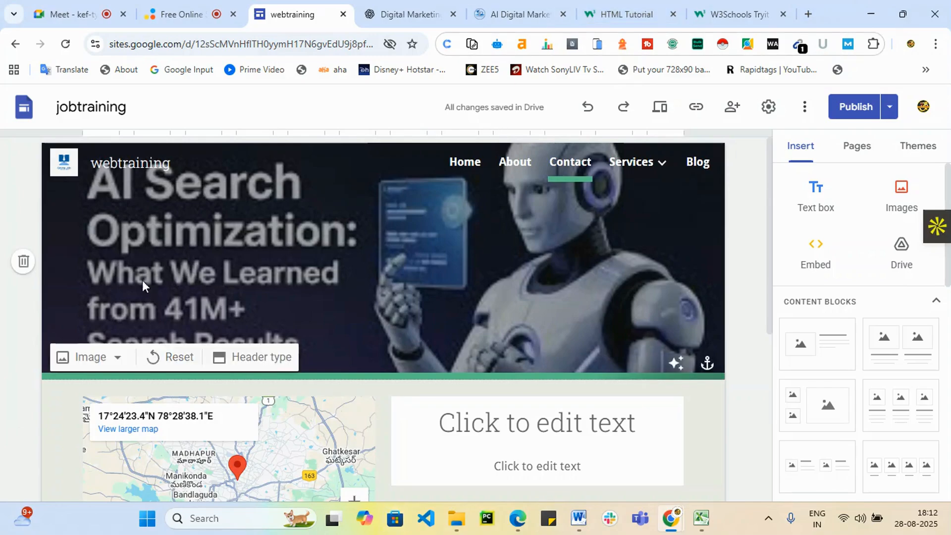
pyautogui.moveTo(179, 163); pyautogui.dragTo(88, 173)
pyautogui.press('BackSpace')
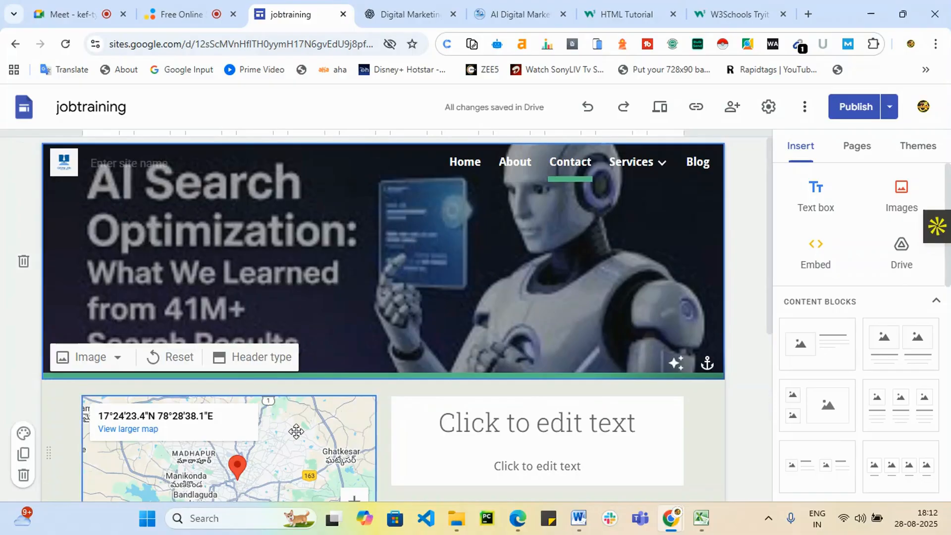
pyautogui.scroll(-5, 492, 374)
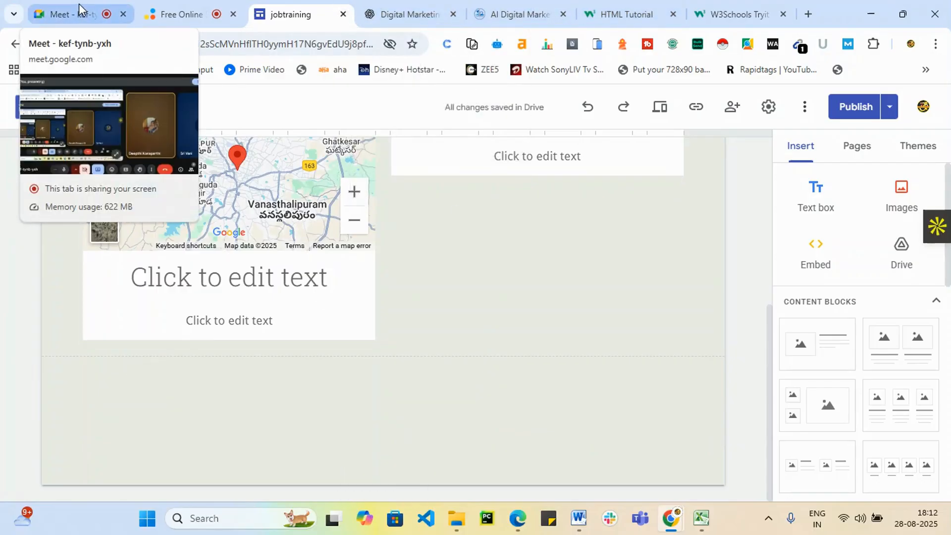
pyautogui.click(79, 11)
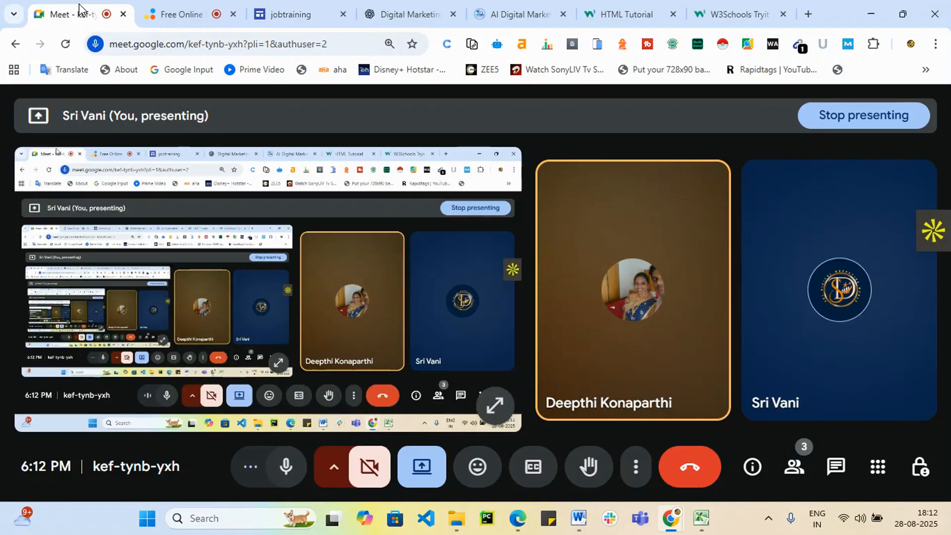
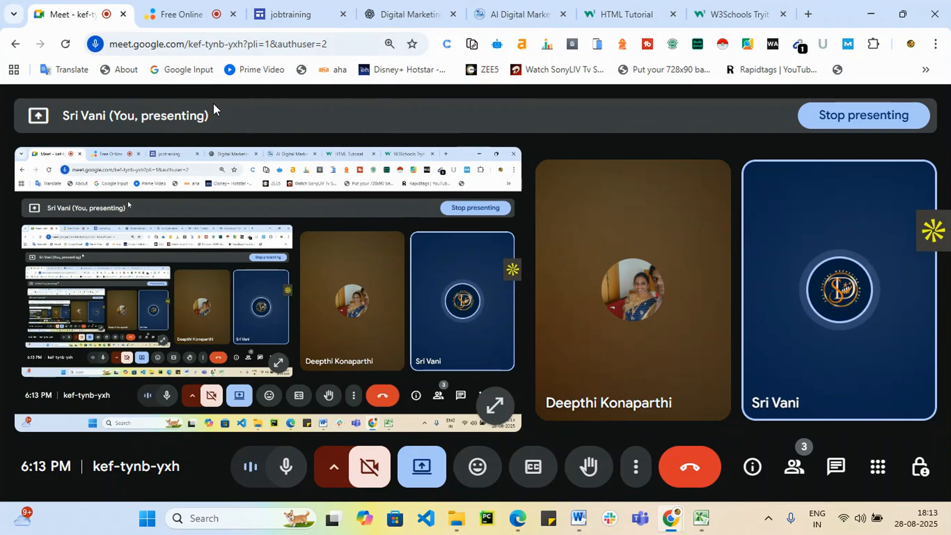
# Close the jobtraining editor, HTML Tutorial and W3Schools Tryit Editor tabs.
pyautogui.click(299, 6)
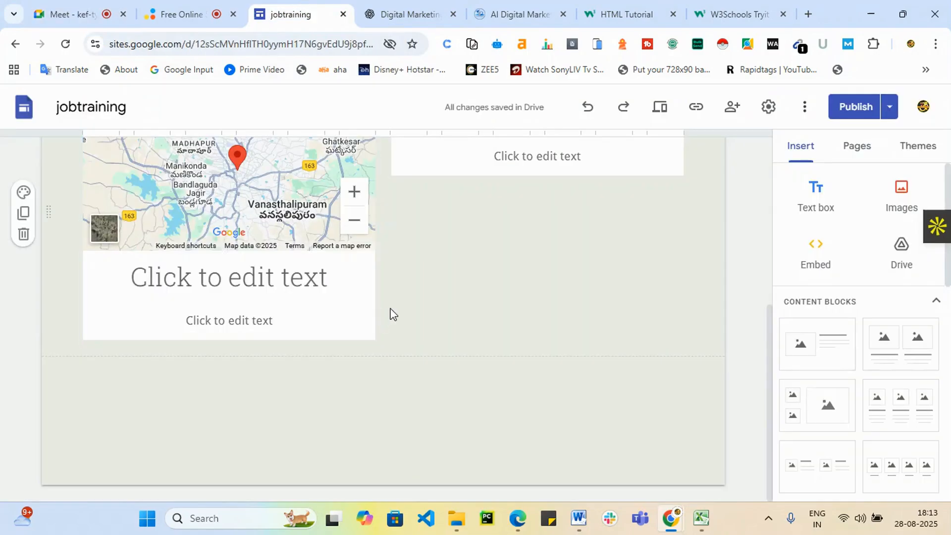
pyautogui.click(343, 16)
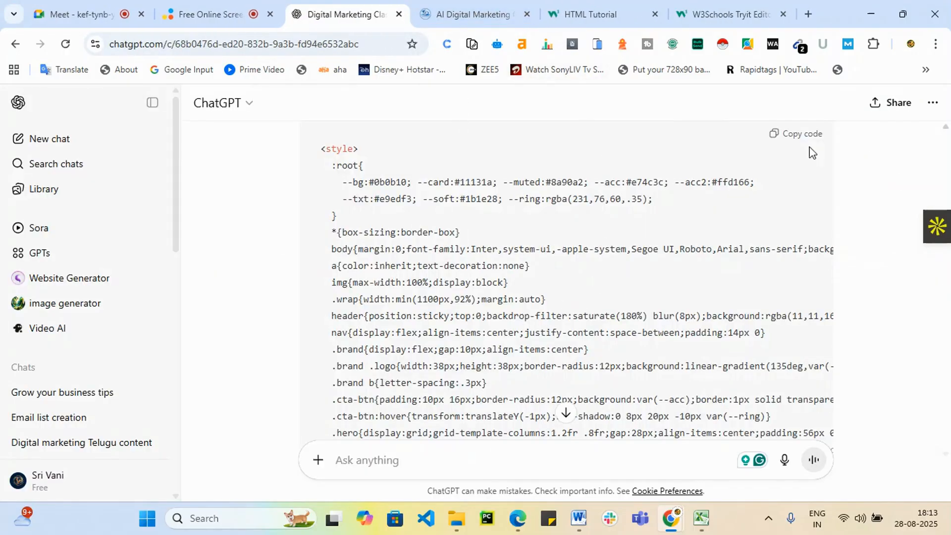
pyautogui.click(637, 15)
pyautogui.click(654, 14)
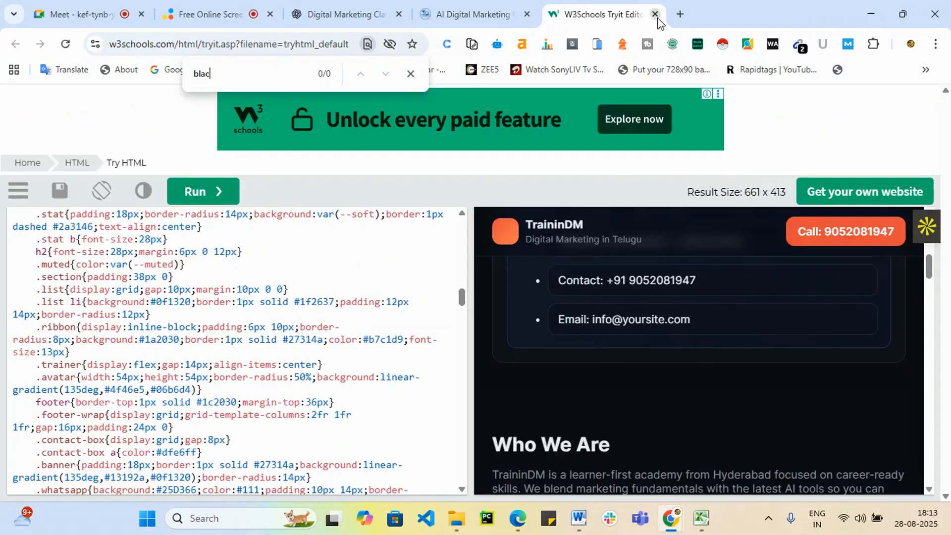
pyautogui.click(656, 15)
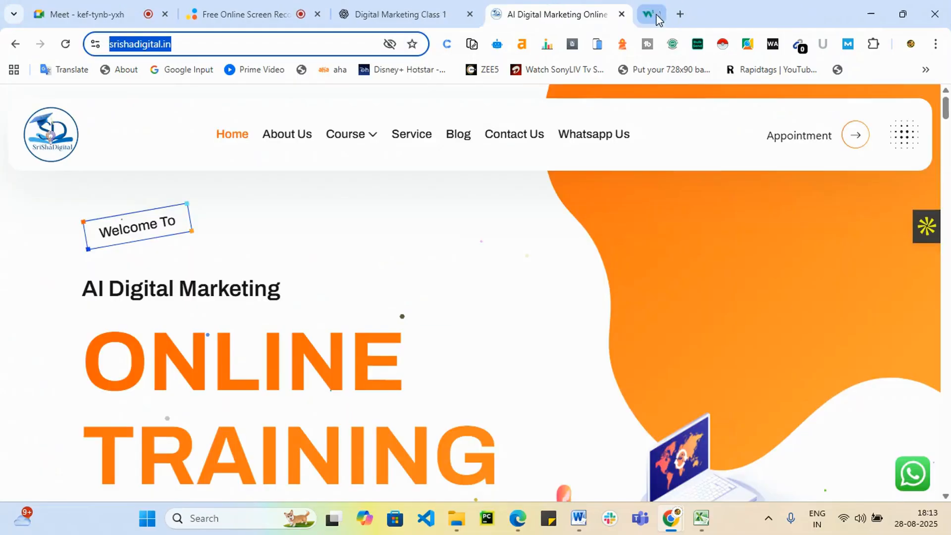
# Search Google for 'wordpress free website' in a new tab.
pyautogui.click(682, 14)
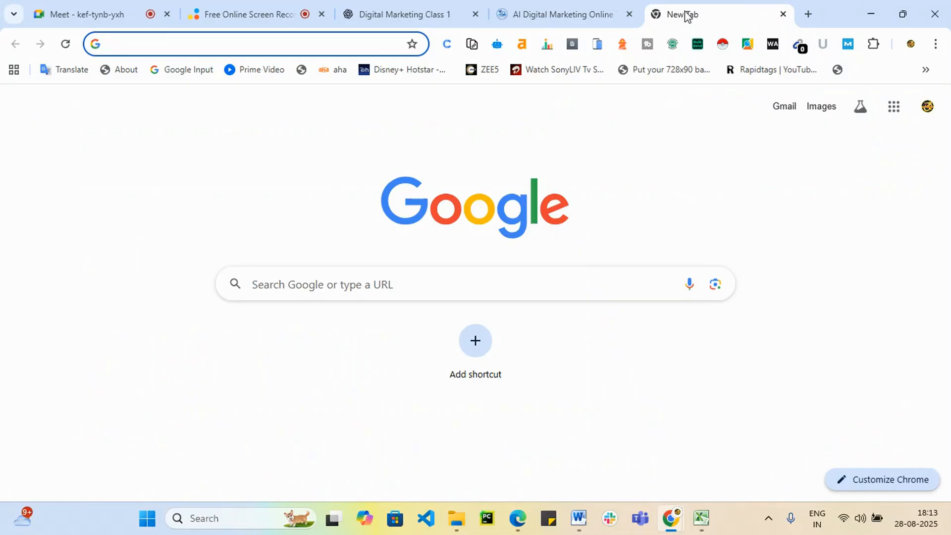
pyautogui.write('wor')
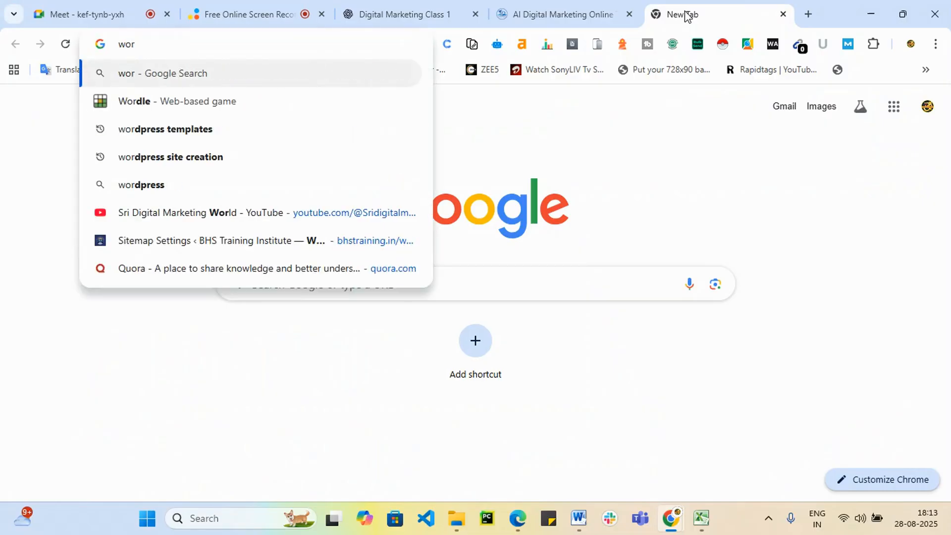
pyautogui.write('dpress ')
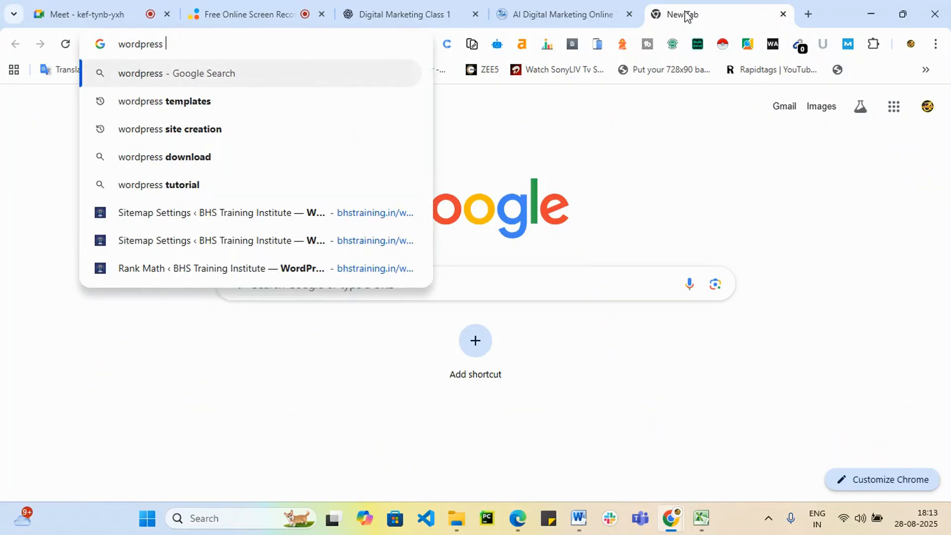
pyautogui.write('fr')
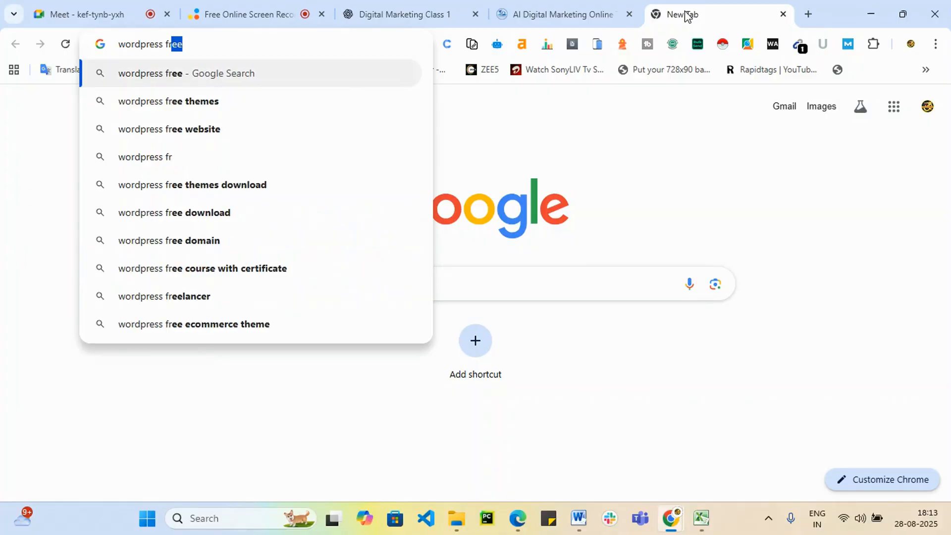
pyautogui.press('Down')
pyautogui.press('Down')
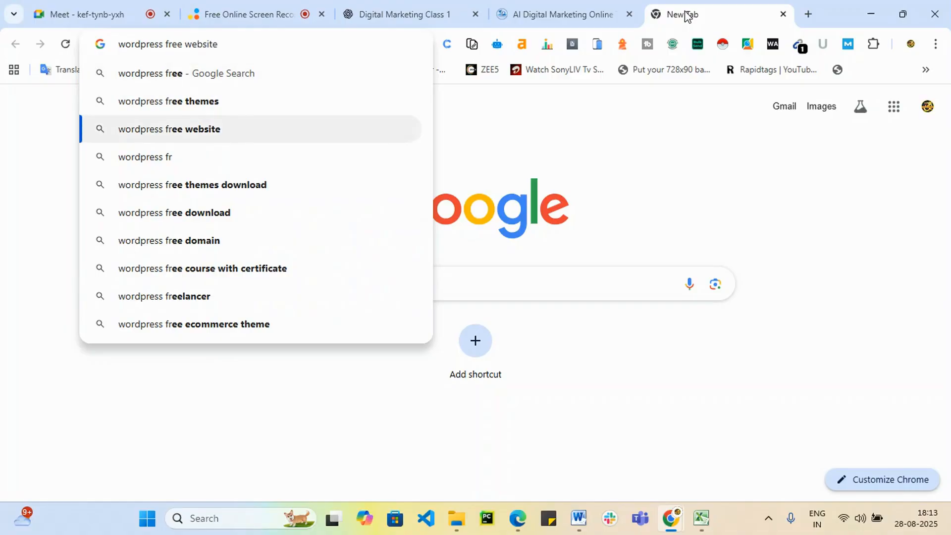
pyautogui.press('Return')
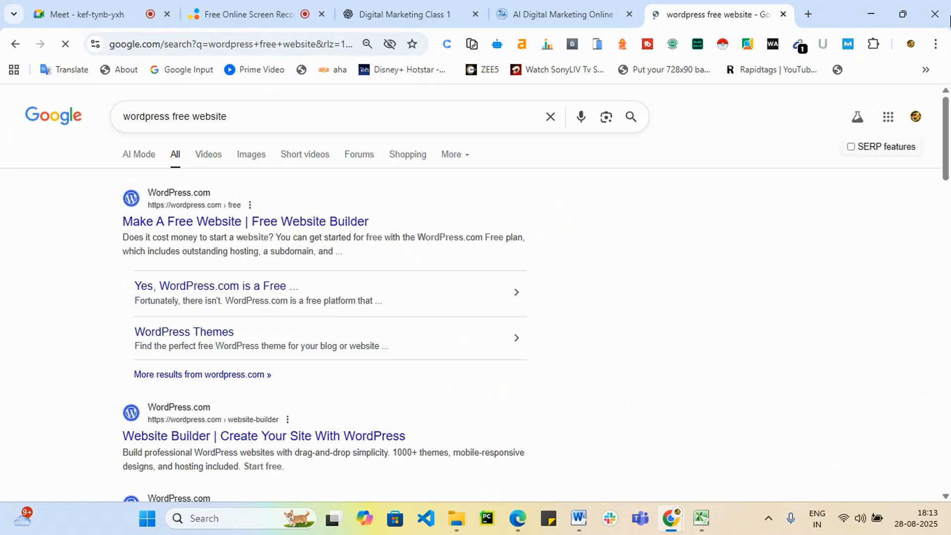
# Open the WordPress.com Make A Free Website result, choose Start with Free, and sign up with Google.
pyautogui.click(221, 224)
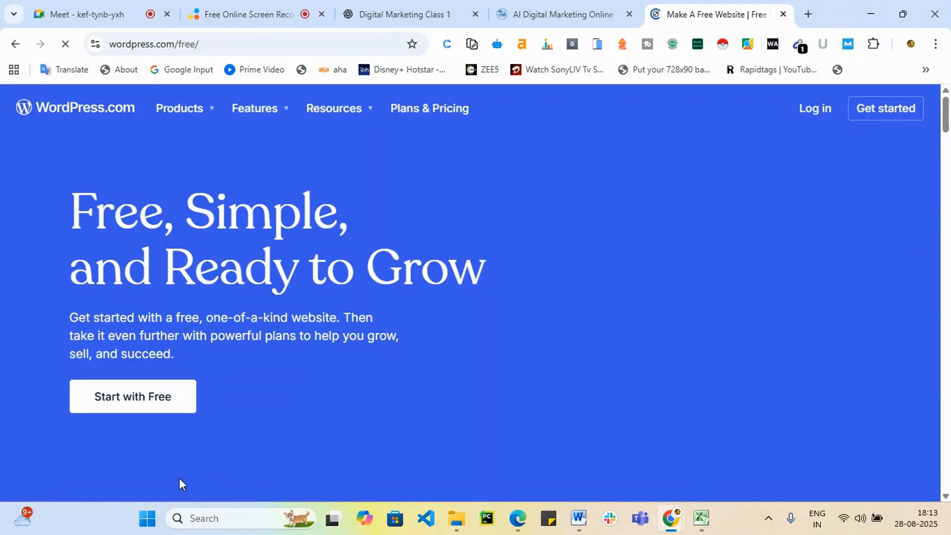
pyautogui.click(155, 396)
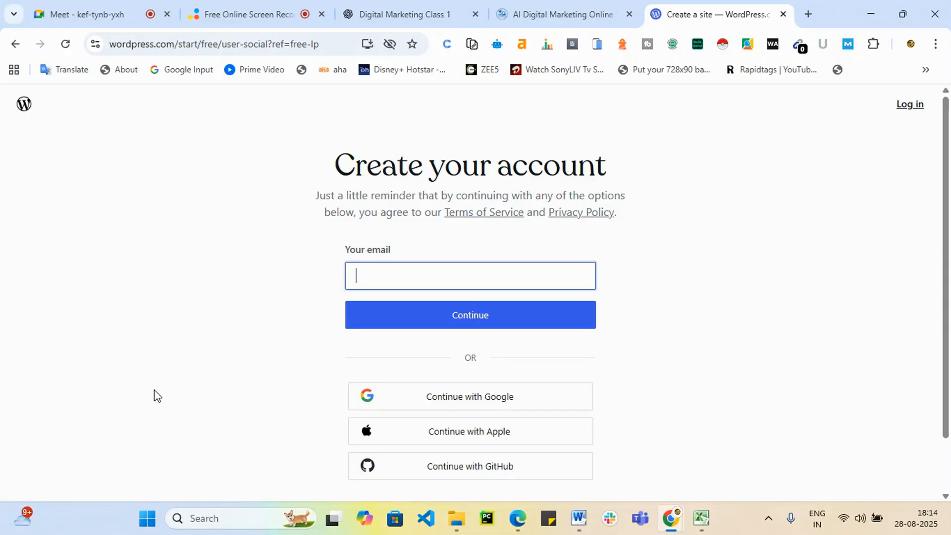
pyautogui.click(582, 13)
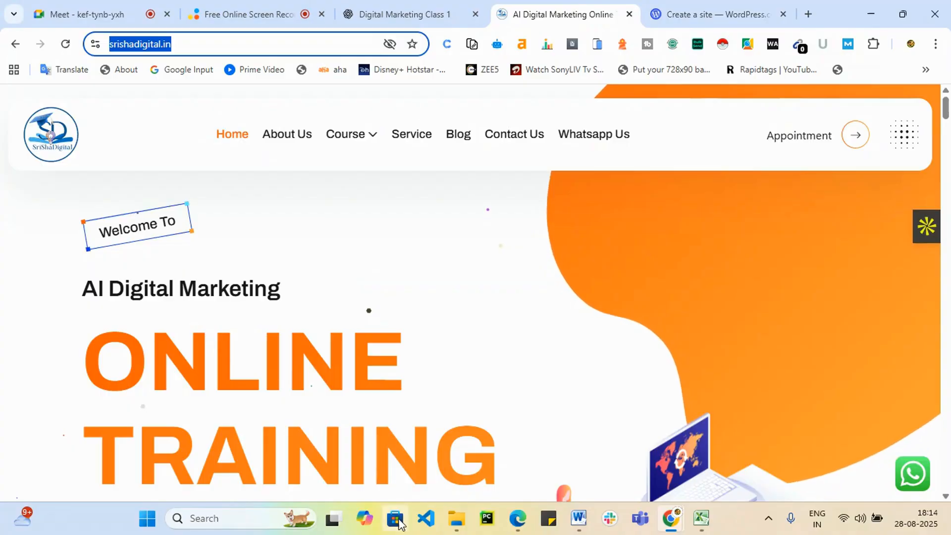
pyautogui.click(702, 9)
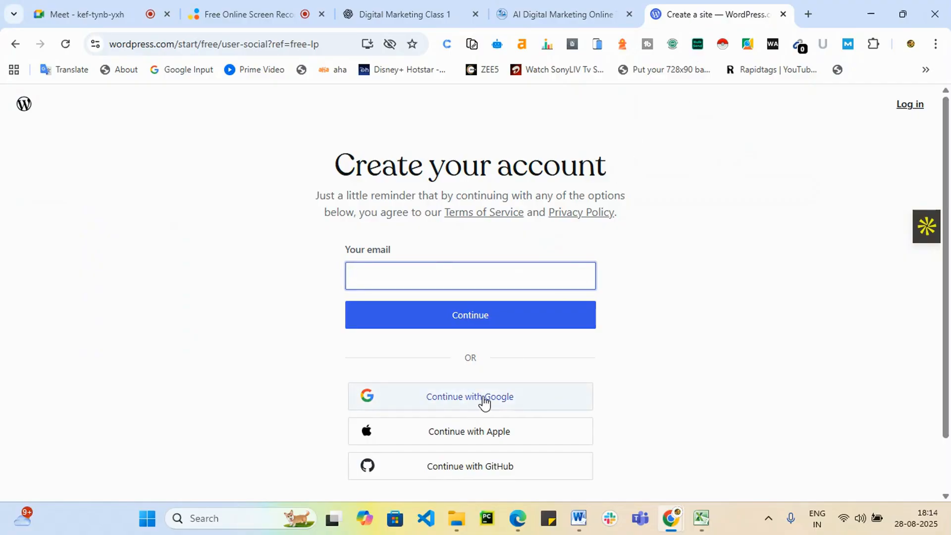
pyautogui.click(484, 403)
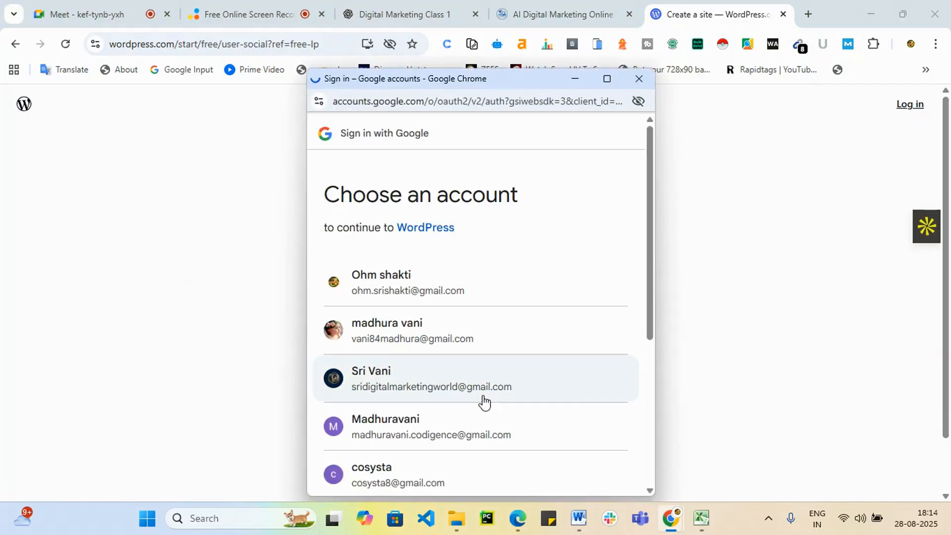
# Pick the Google account and confirm signing in to WordPress.com.
pyautogui.click(441, 292)
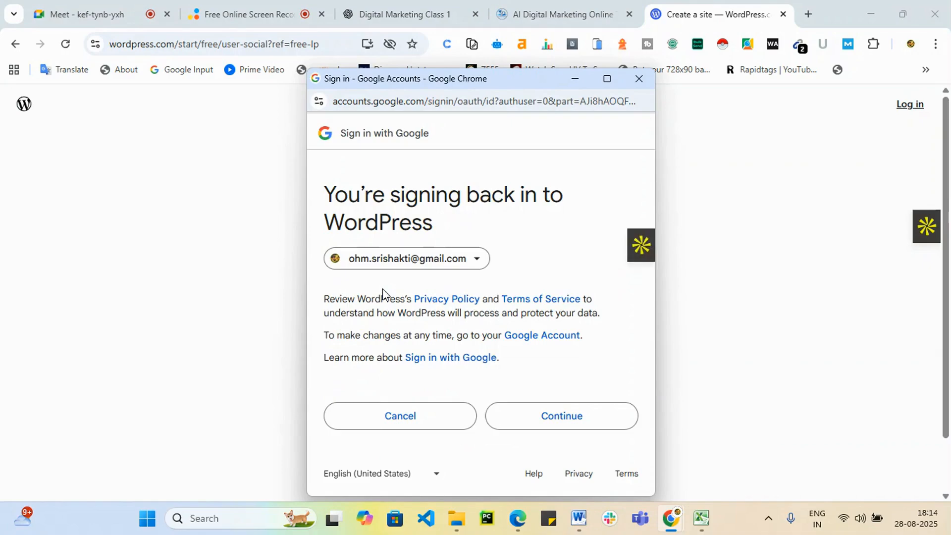
pyautogui.click(592, 423)
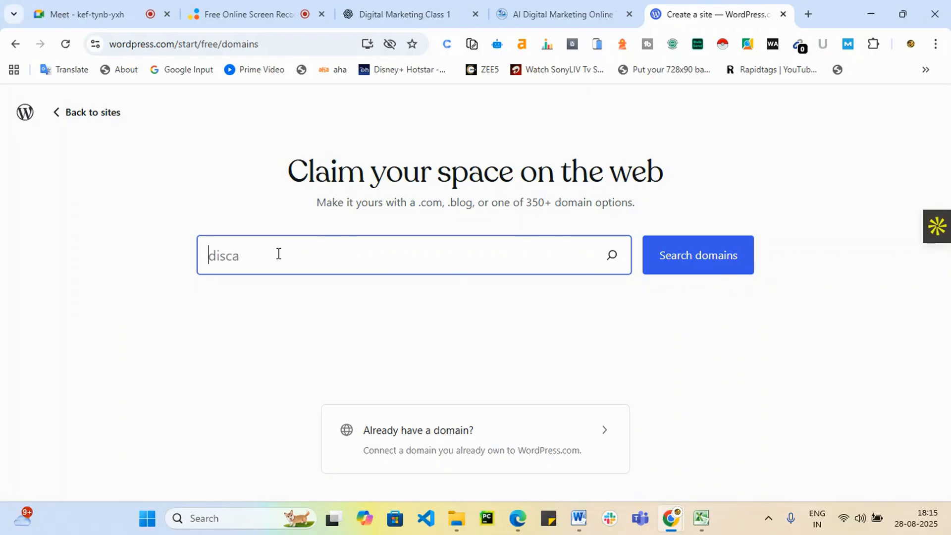
# Search domains for 'jobtrainings' and scroll through the suggestions.
pyautogui.write('job')
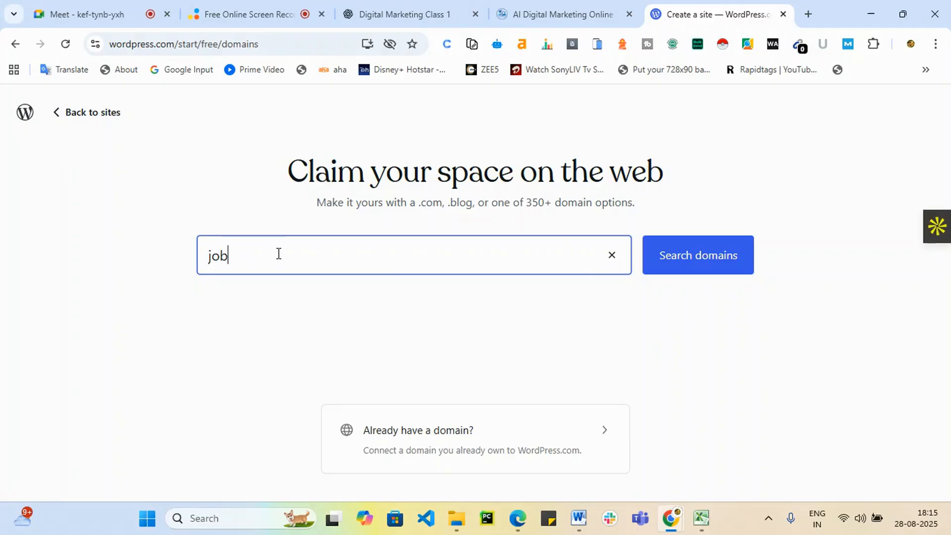
pyautogui.write('trainings')
pyautogui.click(730, 270)
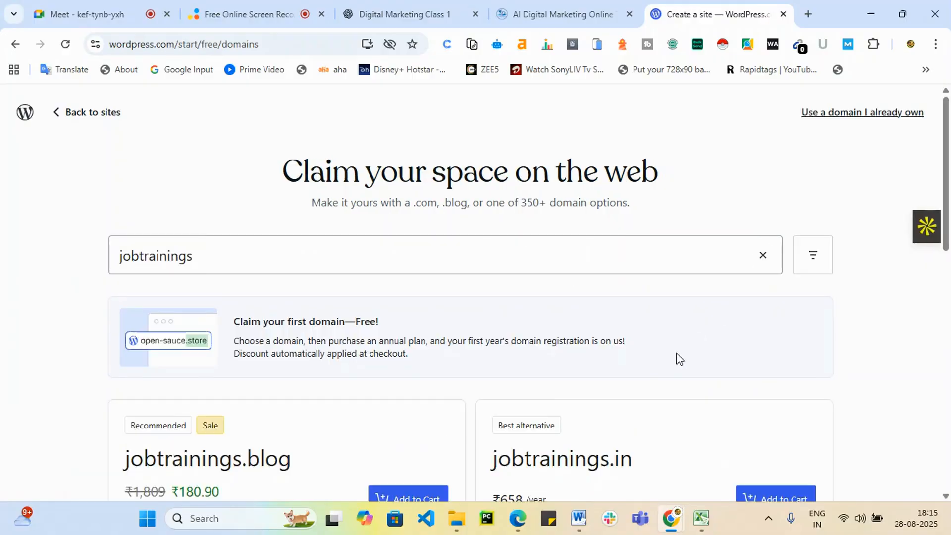
pyautogui.scroll(-5, 679, 359)
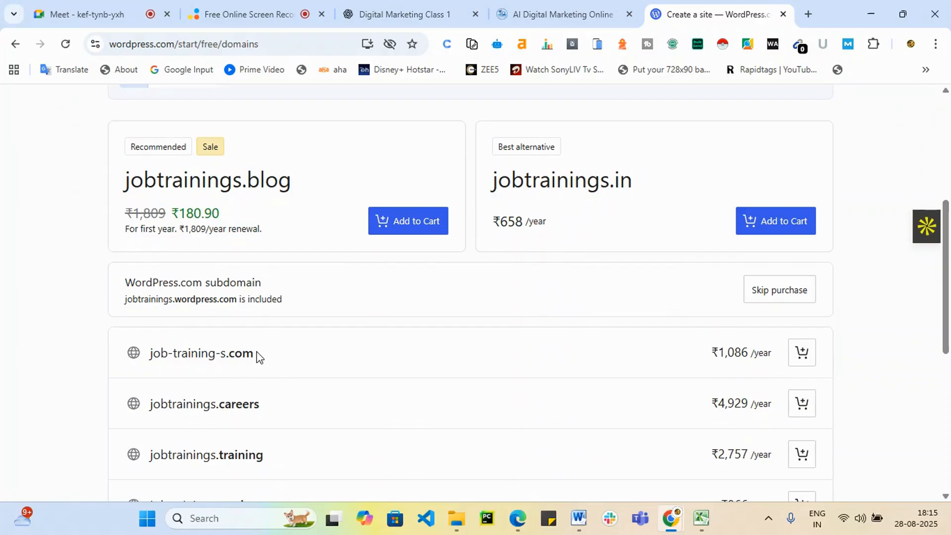
pyautogui.scroll(-4, 258, 356)
pyautogui.scroll(-3, 738, 317)
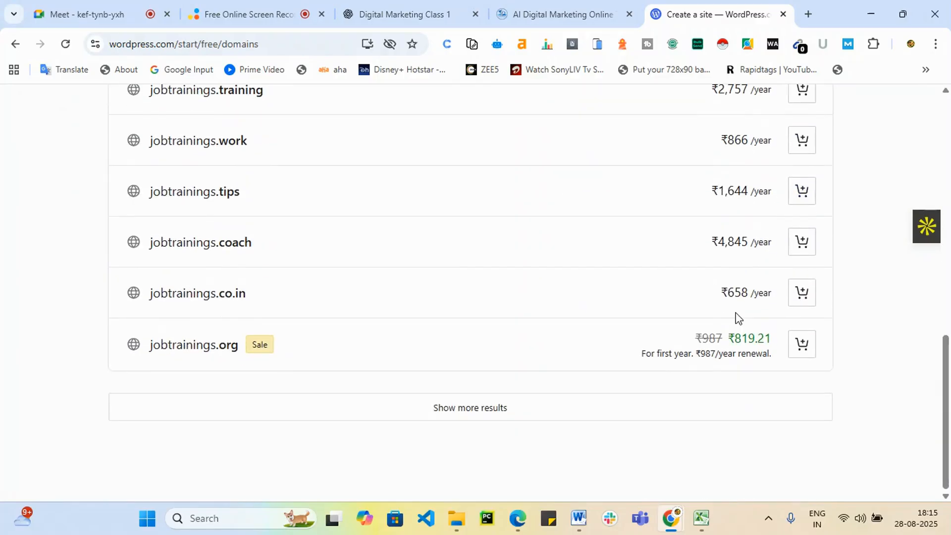
# Load more domain options, review their prices, and go back to the Sites list.
pyautogui.click(482, 408)
pyautogui.scroll(-4, 483, 419)
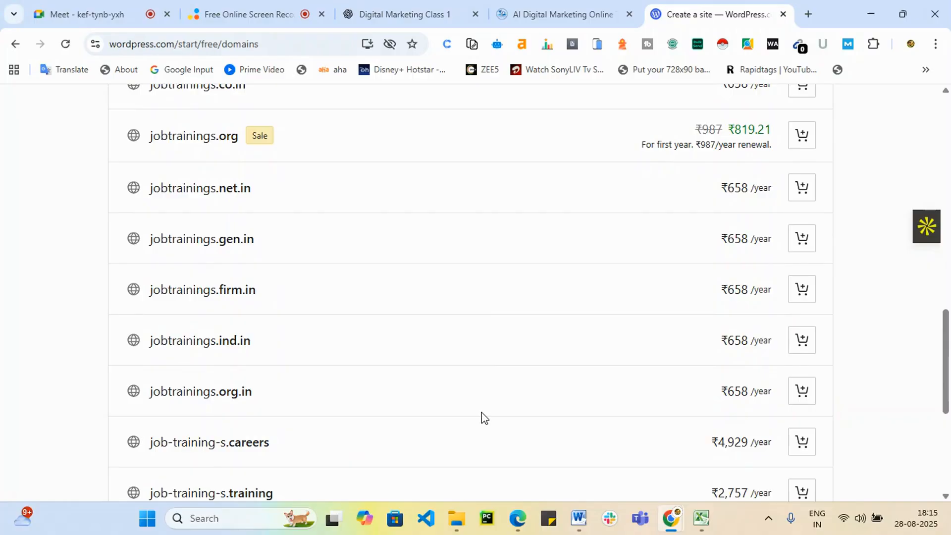
pyautogui.scroll(-5, 483, 419)
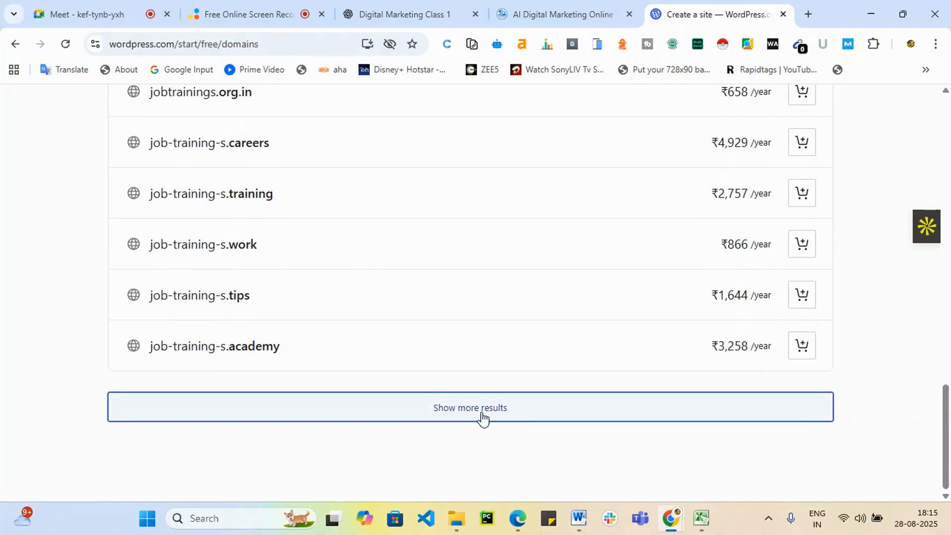
pyautogui.scroll(15, 531, 395)
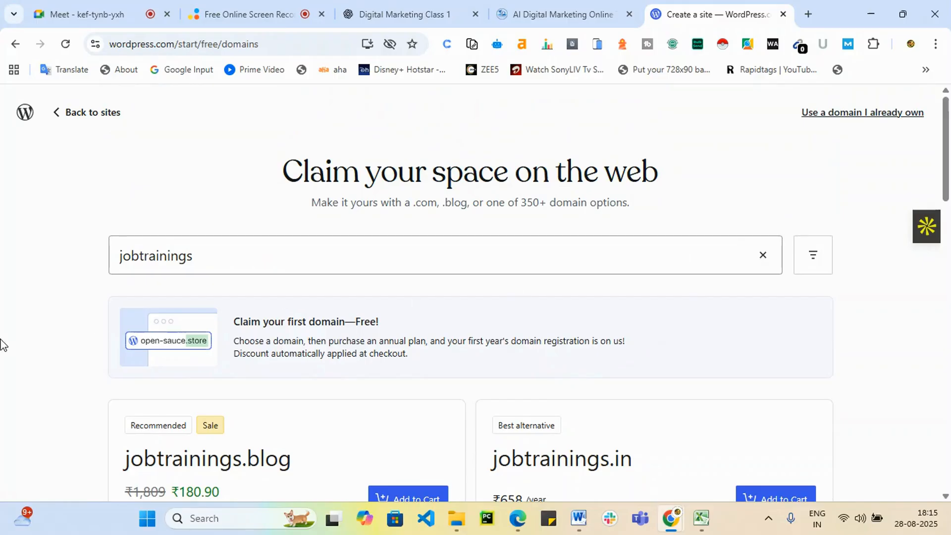
pyautogui.scroll(-5, 556, 233)
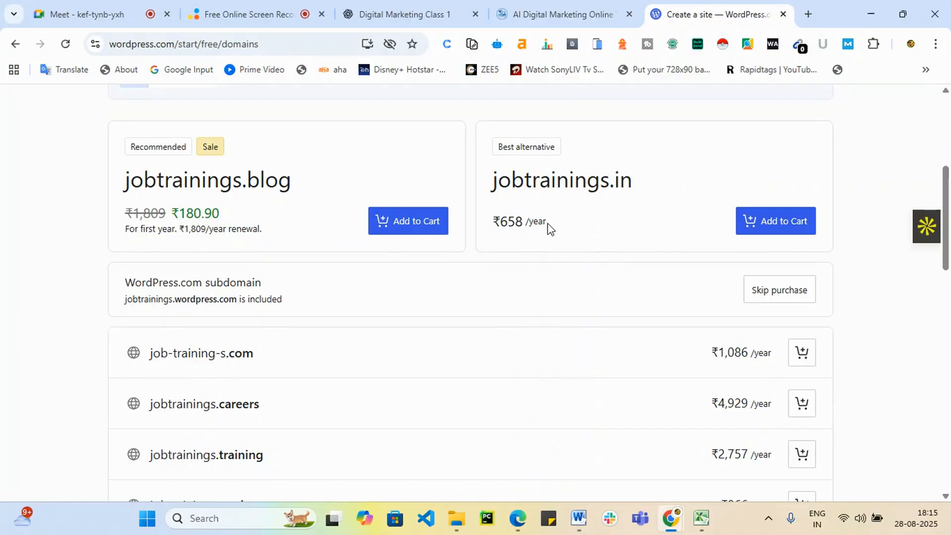
pyautogui.scroll(-2, 465, 372)
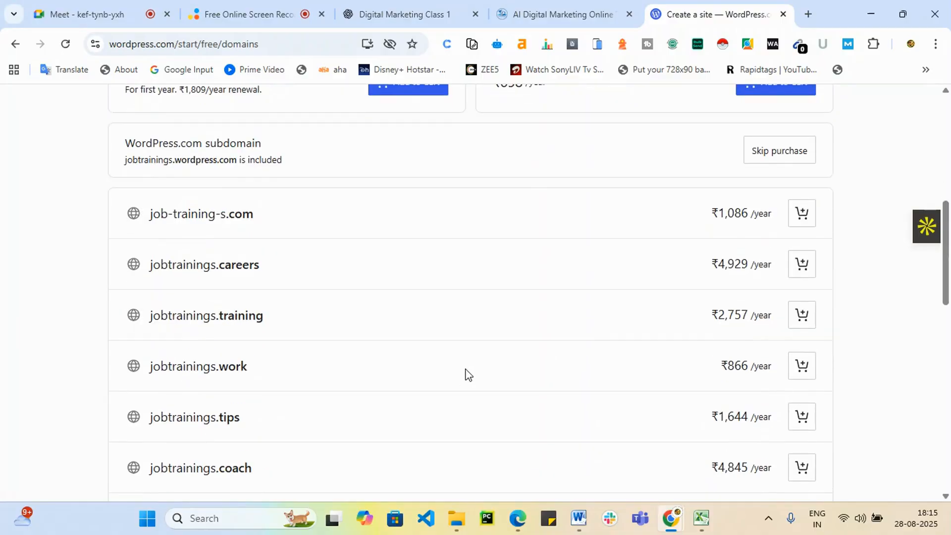
pyautogui.scroll(-1, 510, 367)
pyautogui.scroll(2, 481, 359)
pyautogui.scroll(7, 478, 361)
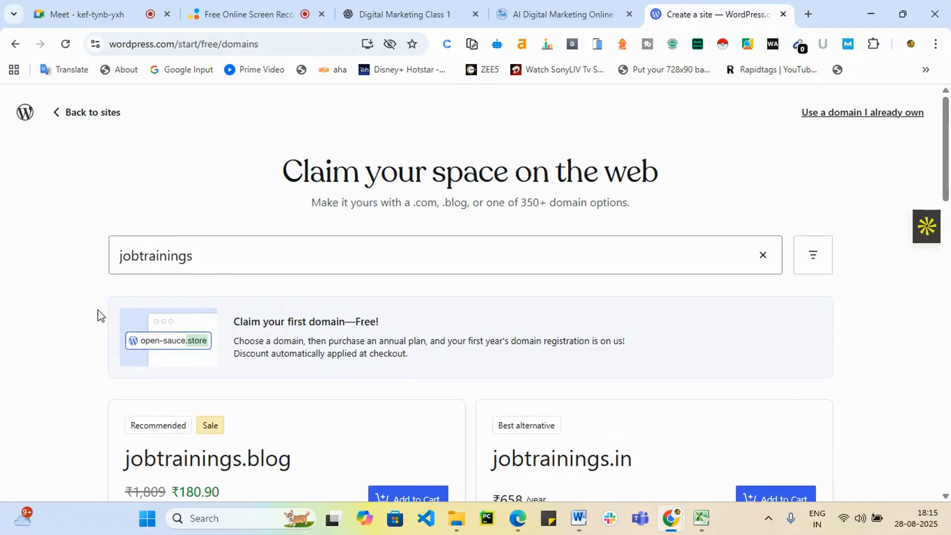
pyautogui.click(75, 115)
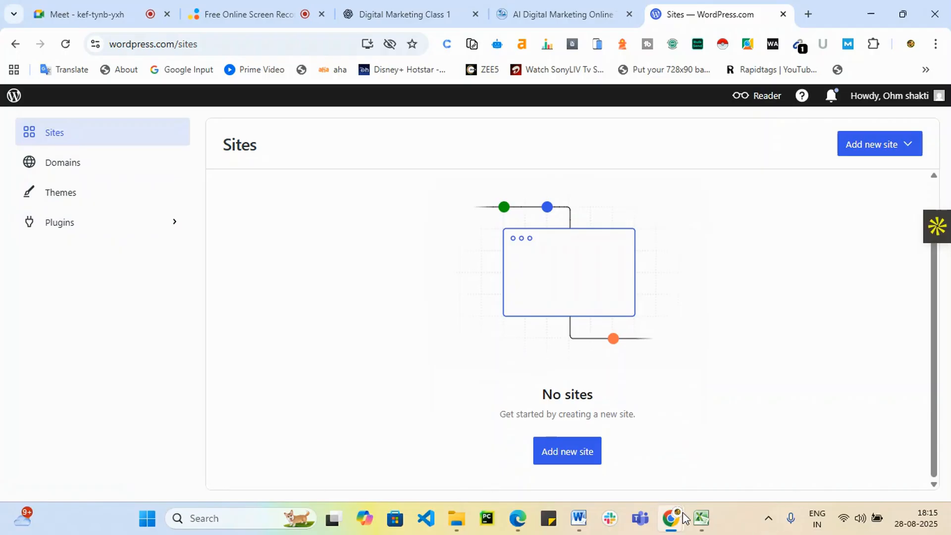
# Add a new WordPress.com site and search domain names for 'jobstraining'.
pyautogui.click(565, 451)
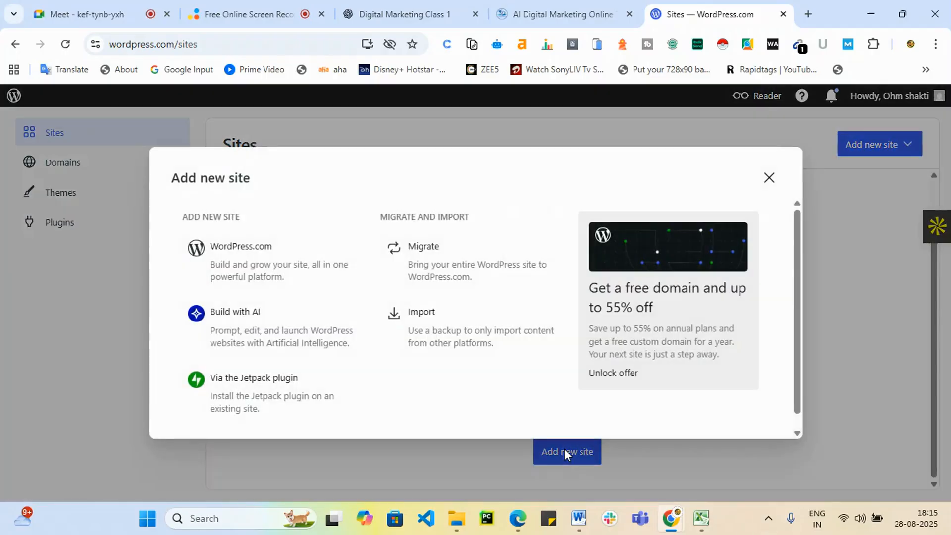
pyautogui.click(238, 253)
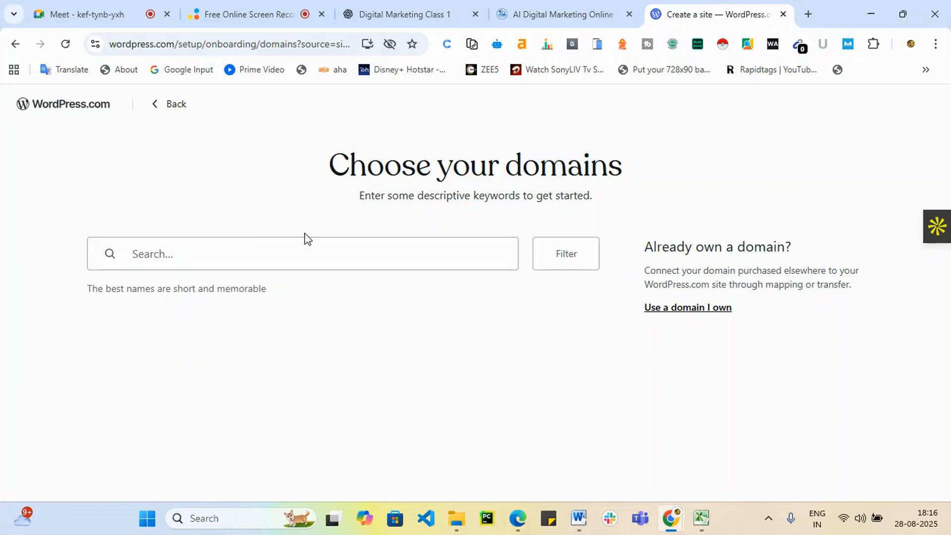
pyautogui.click(300, 262)
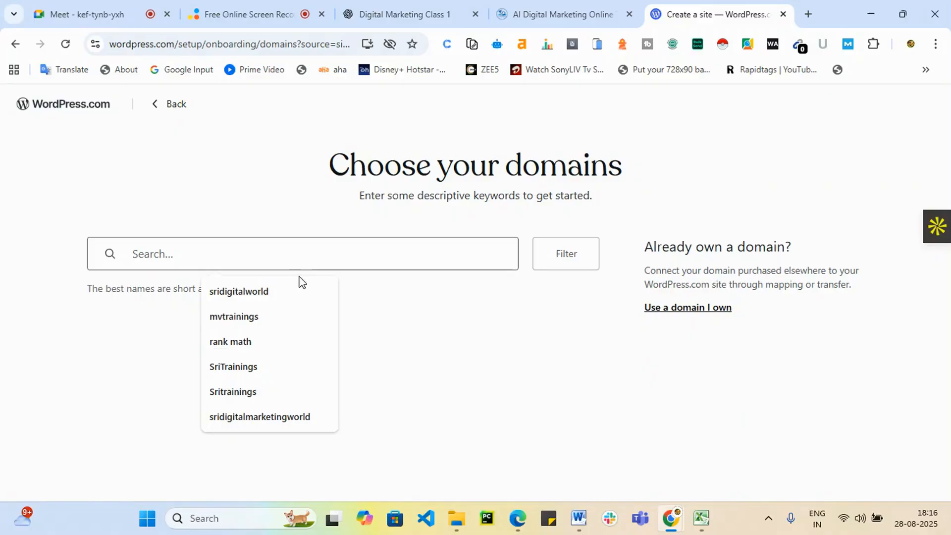
pyautogui.write('jo')
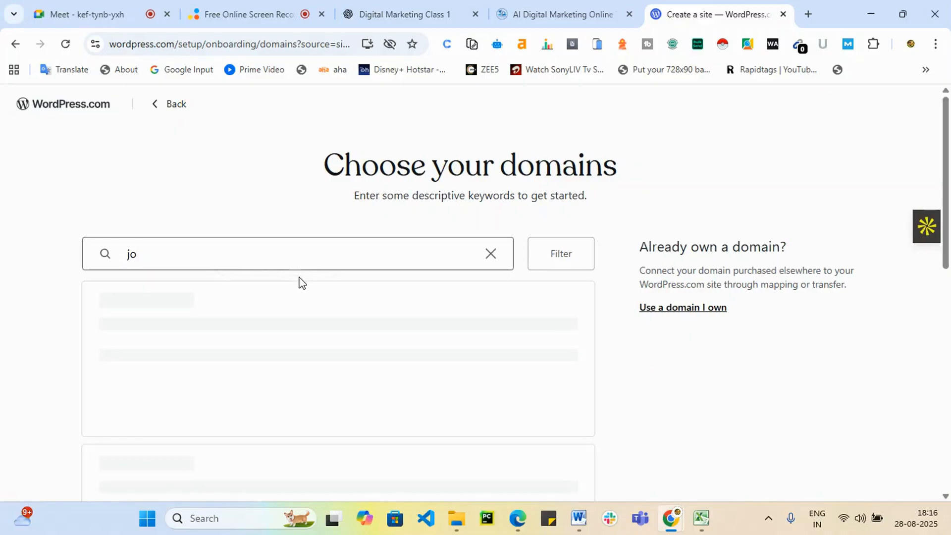
pyautogui.write('bstrainings')
pyautogui.scroll(-10, 460, 299)
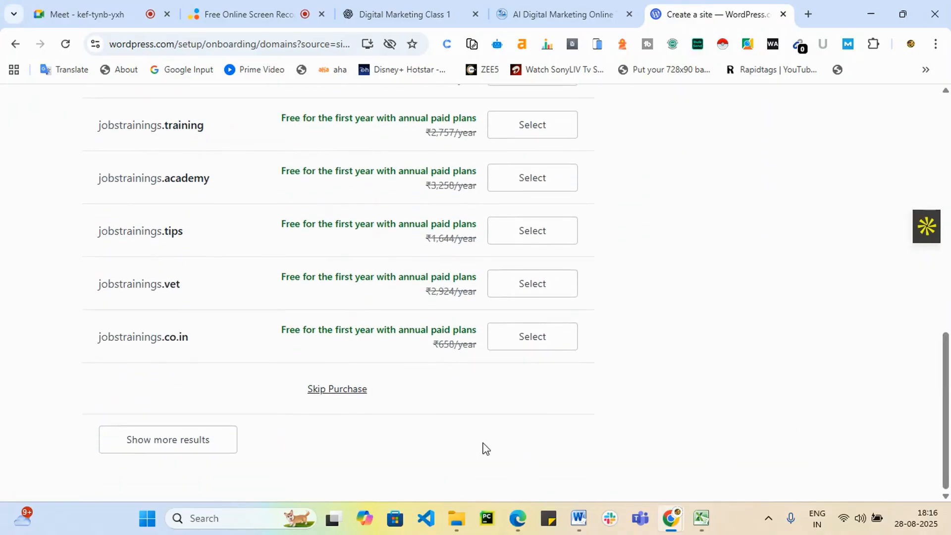
# Skip the domain purchase and pick the Free plan.
pyautogui.click(353, 395)
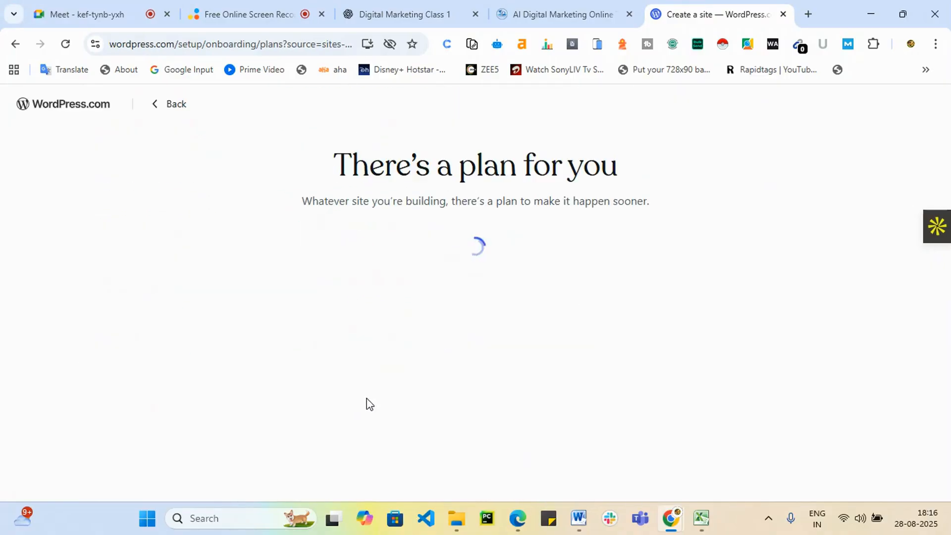
pyautogui.scroll(-3, 432, 400)
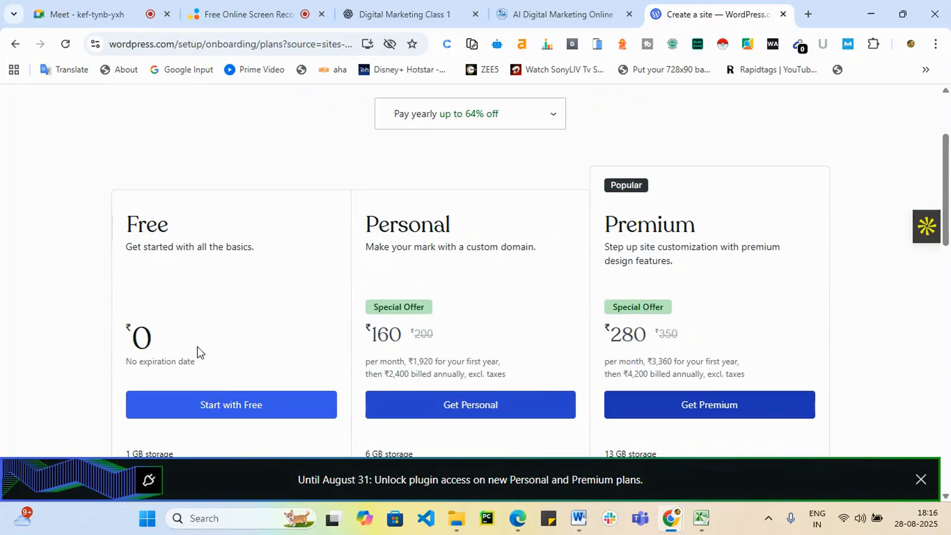
pyautogui.click(237, 410)
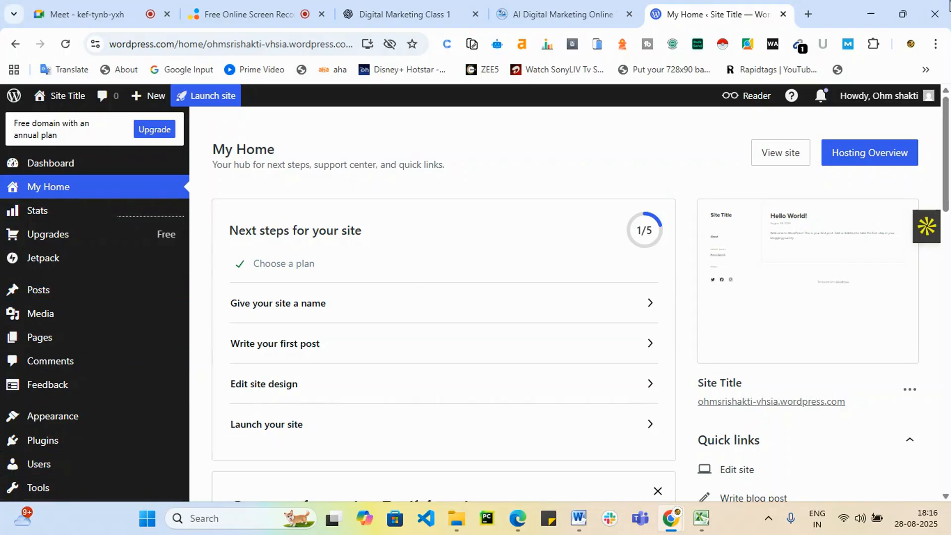
# Open the Appearance > Themes gallery and scroll through it.
pyautogui.moveTo(123, 421)
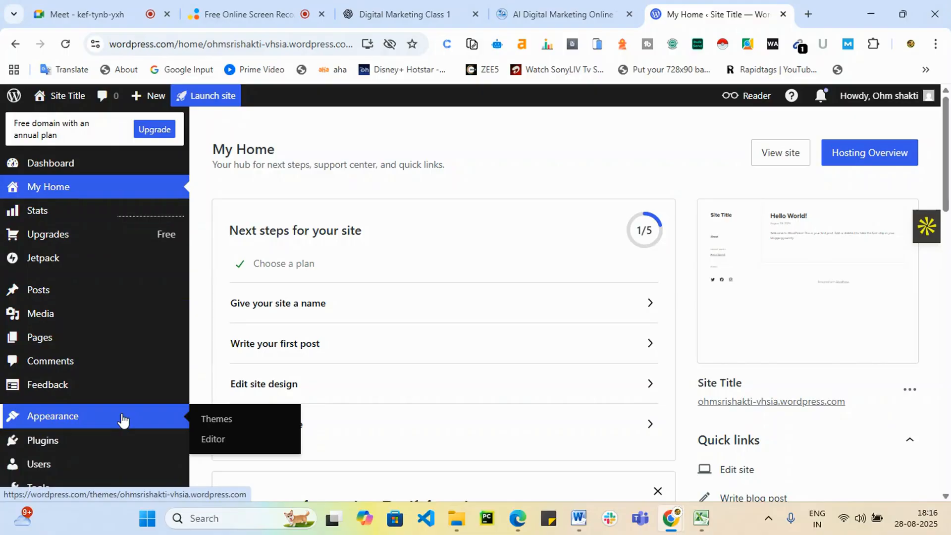
pyautogui.click(218, 421)
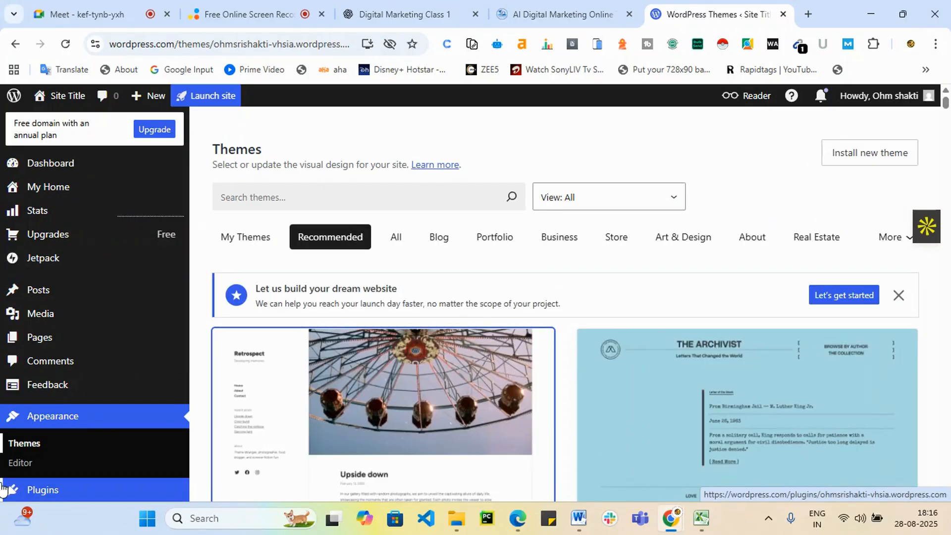
pyautogui.scroll(-3, 772, 299)
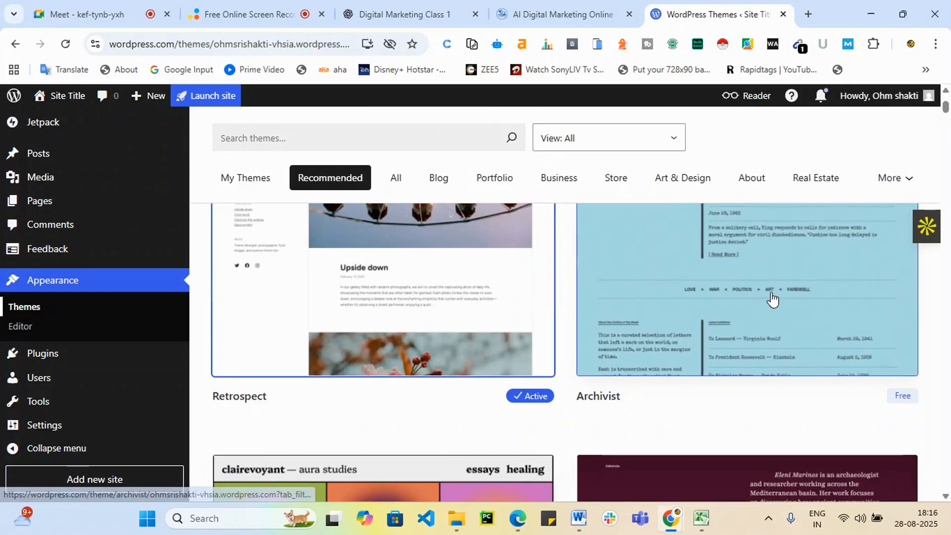
pyautogui.scroll(-3, 771, 299)
pyautogui.scroll(5, 691, 380)
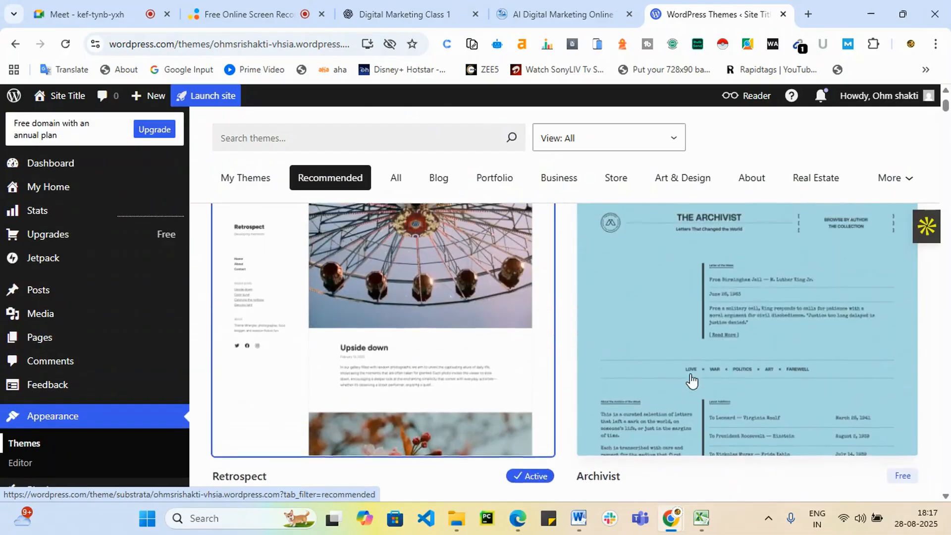
pyautogui.scroll(3, 691, 380)
# Filter the gallery to Blog themes and browse the grid.
pyautogui.click(435, 240)
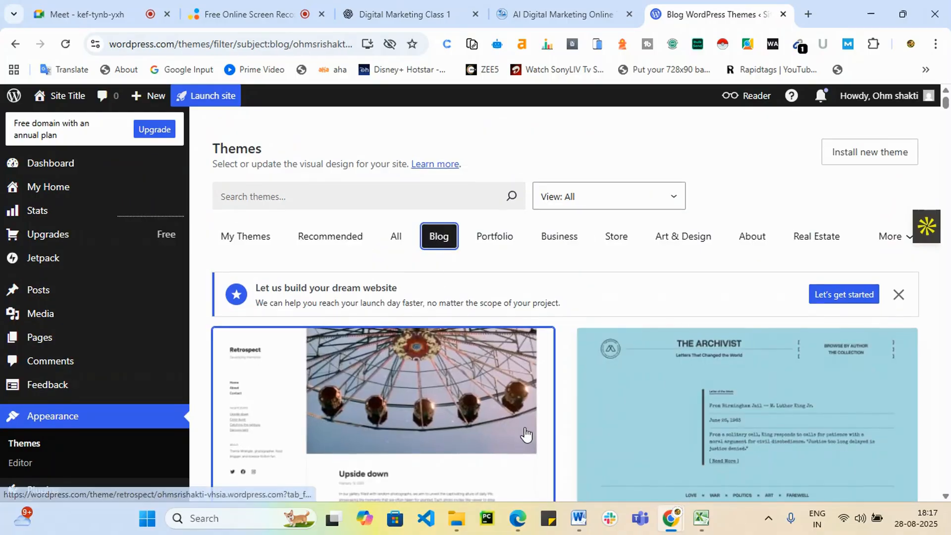
pyautogui.scroll(-15, 670, 429)
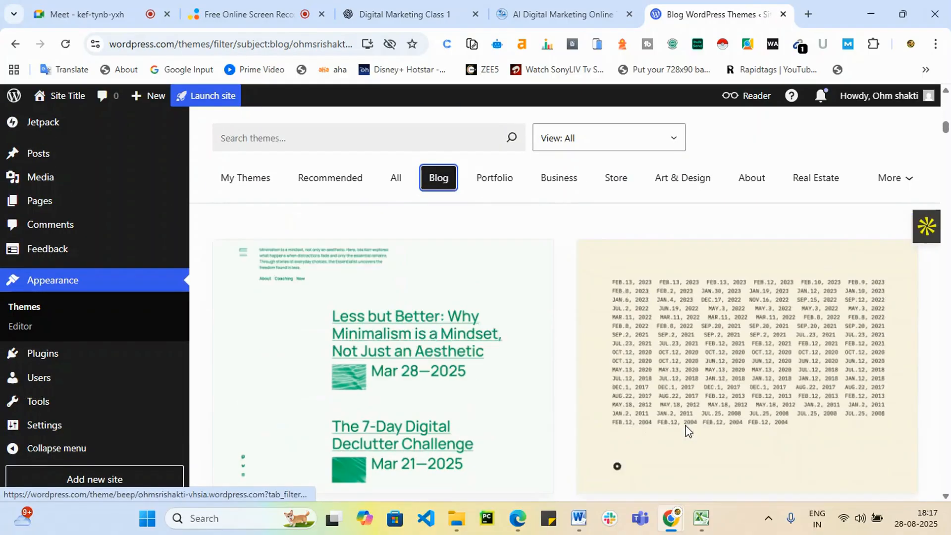
pyautogui.scroll(-6, 686, 430)
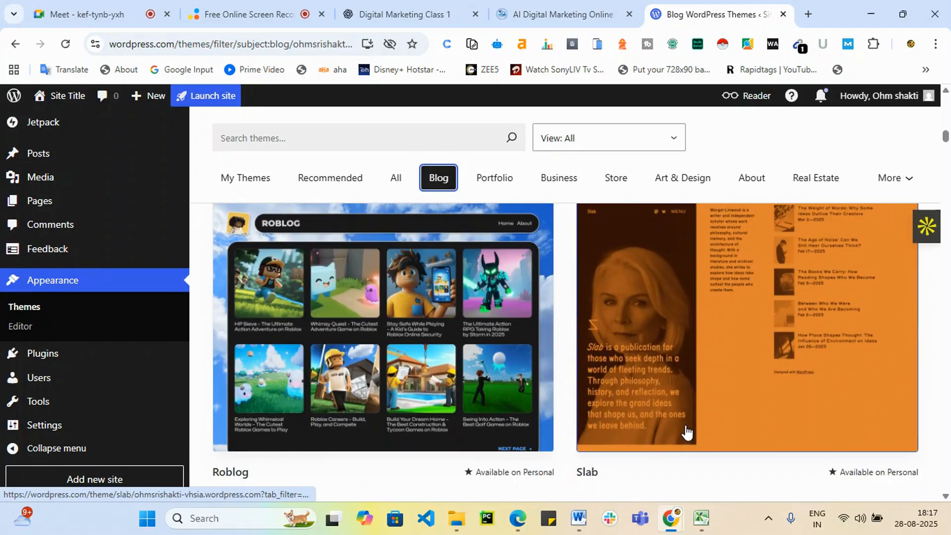
pyautogui.scroll(-10, 686, 432)
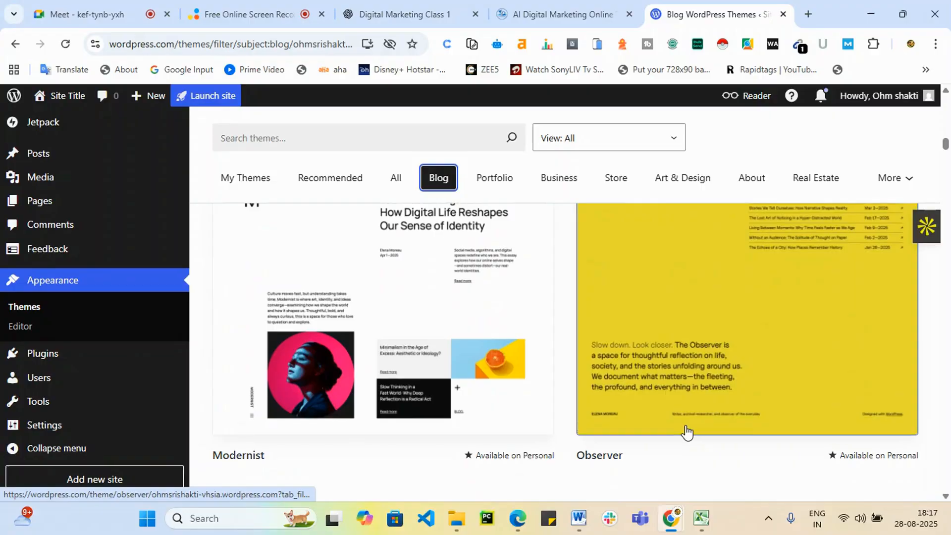
pyautogui.scroll(-5, 683, 433)
pyautogui.scroll(-3, 683, 433)
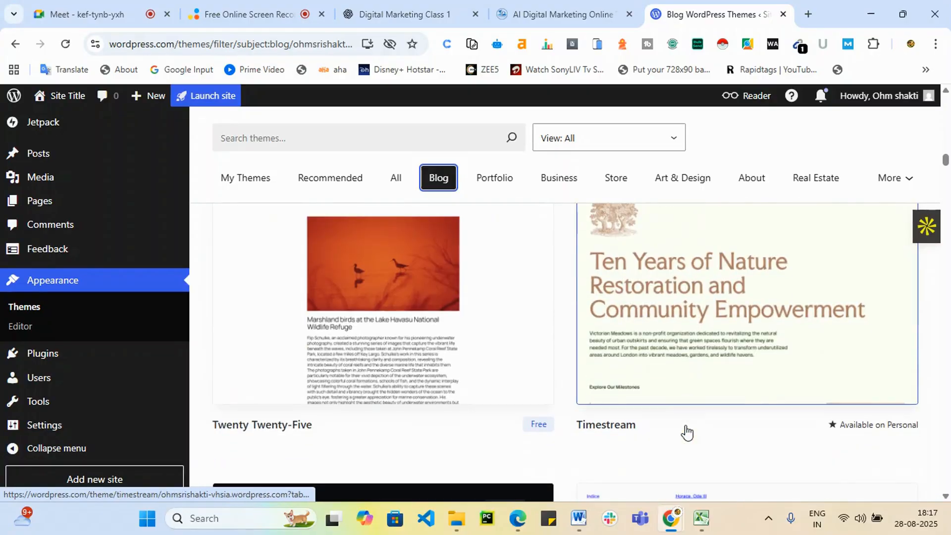
pyautogui.scroll(10, 686, 431)
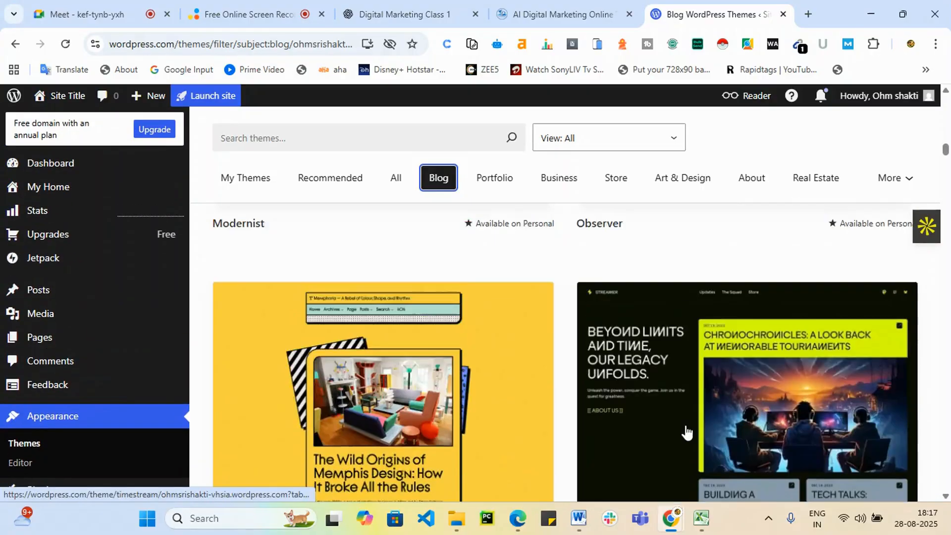
pyautogui.scroll(10, 699, 431)
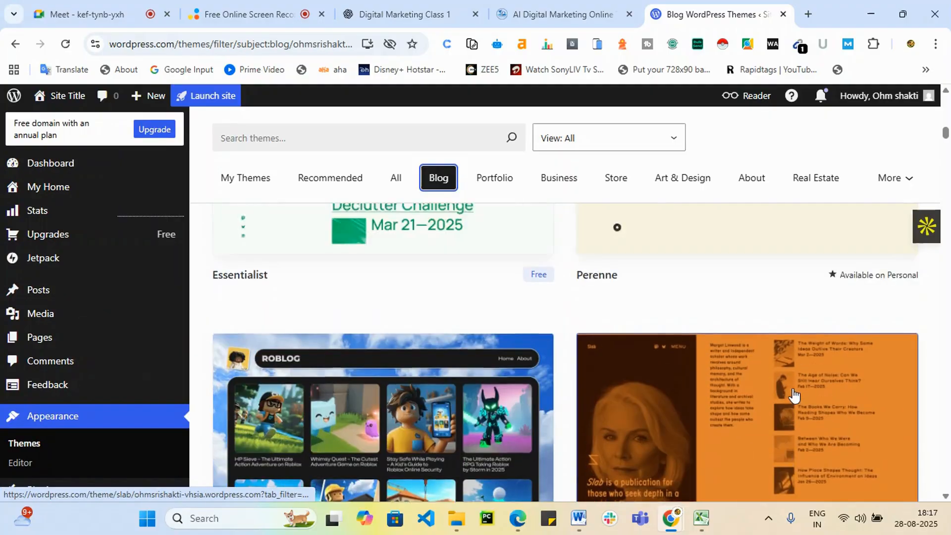
pyautogui.scroll(-2, 791, 411)
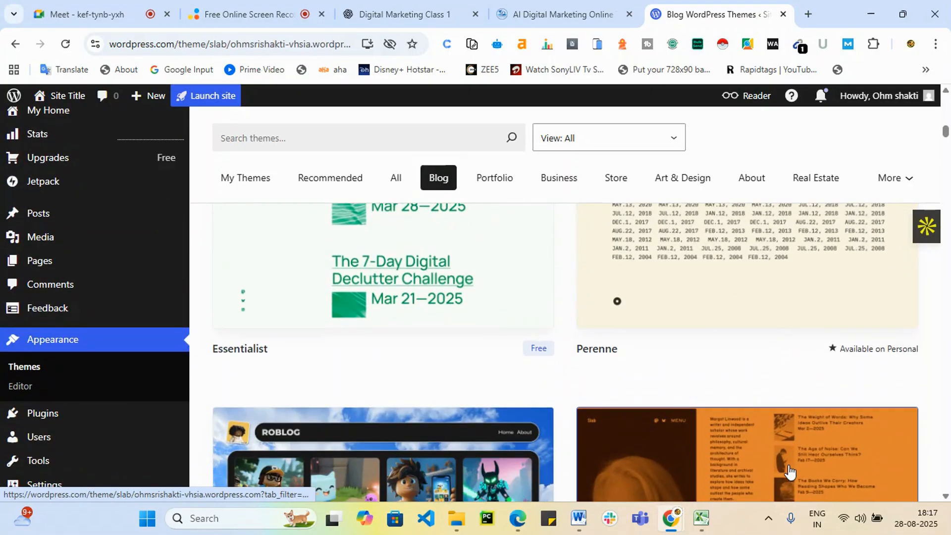
# View the Slab theme's details, then return to the Blog themes list.
pyautogui.click(789, 471)
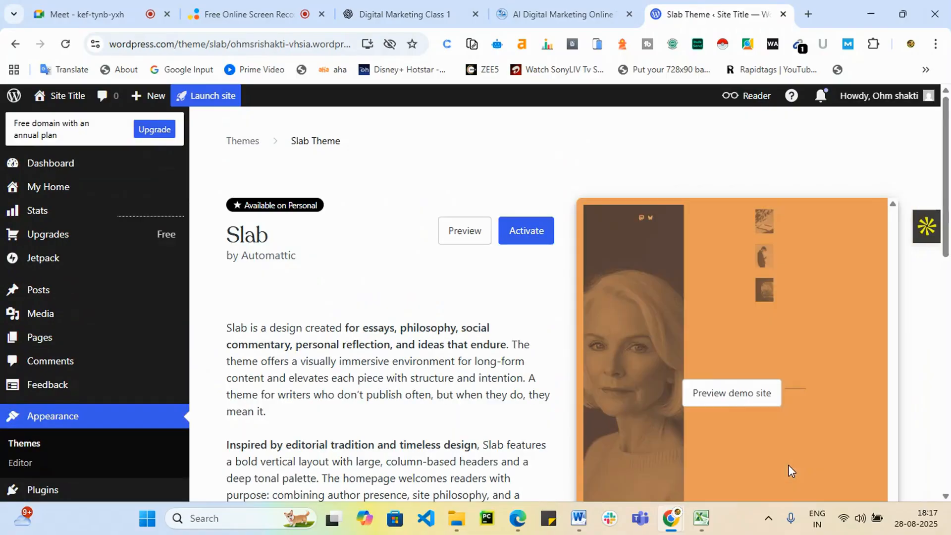
pyautogui.scroll(-3, 741, 391)
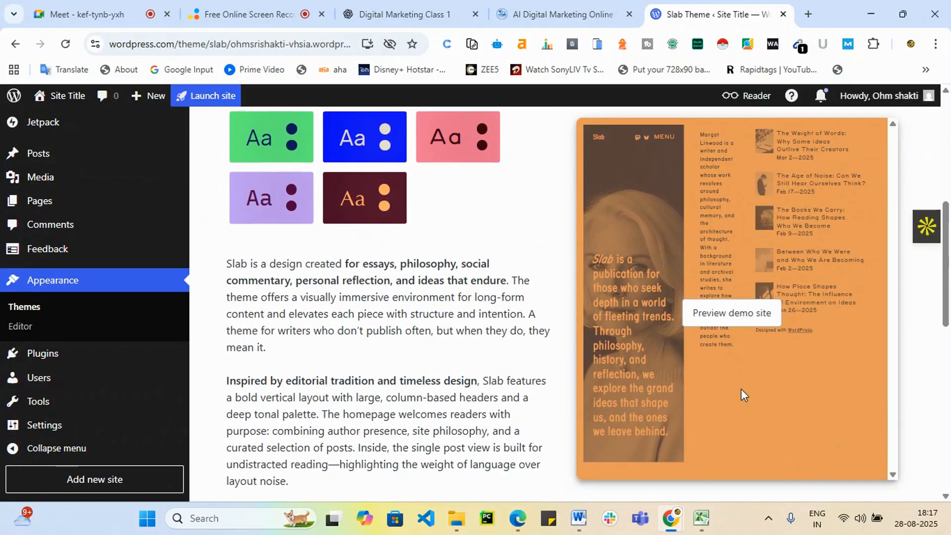
pyautogui.scroll(-5, 741, 389)
pyautogui.scroll(7, 741, 388)
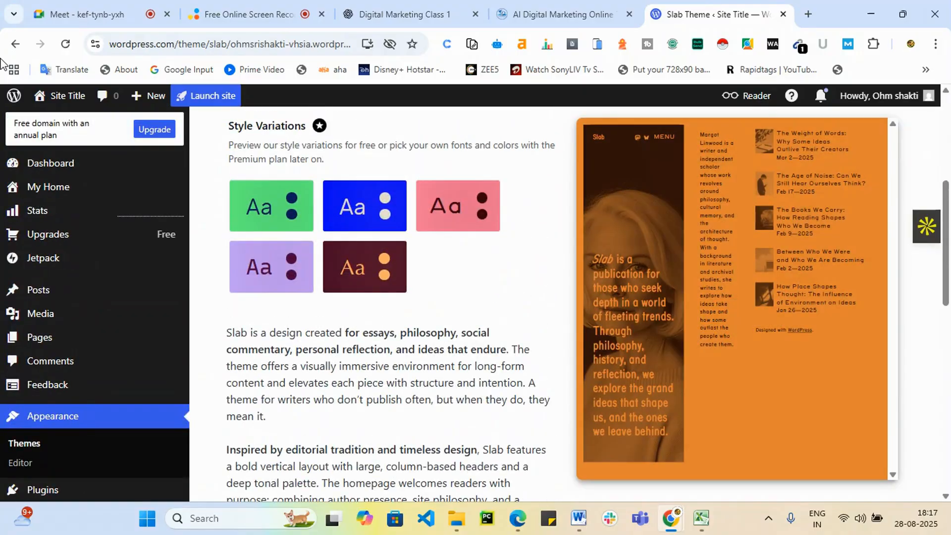
pyautogui.click(15, 44)
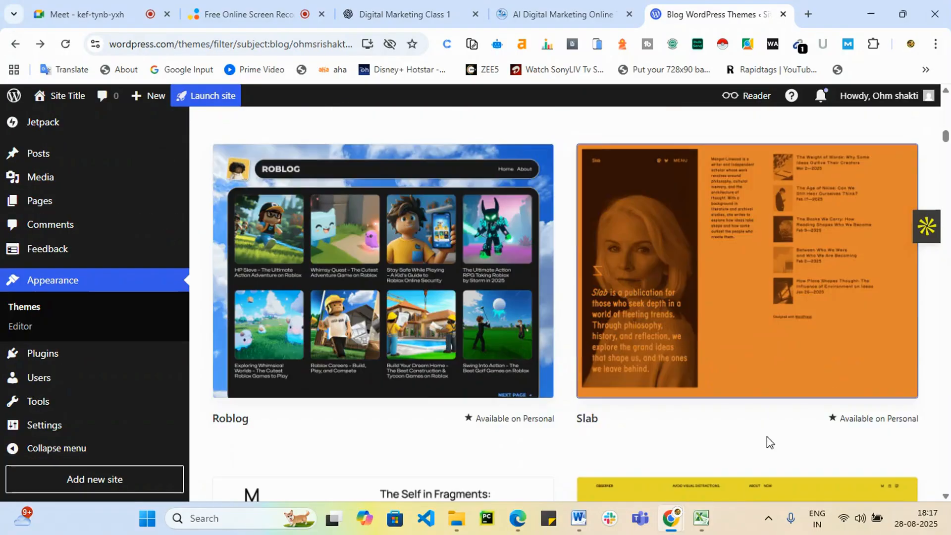
pyautogui.scroll(-5, 727, 429)
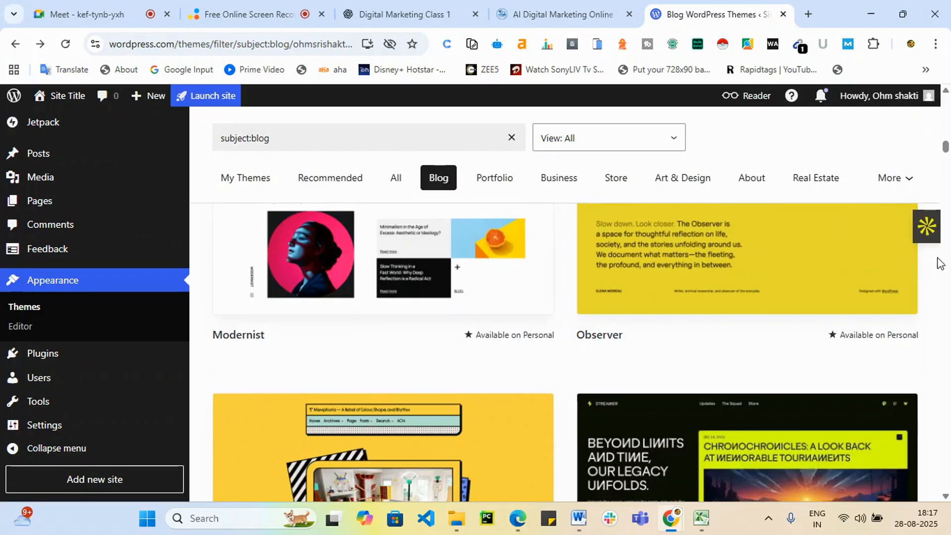
pyautogui.moveTo(947, 147); pyautogui.dragTo(946, 121)
pyautogui.scroll(5, 593, 418)
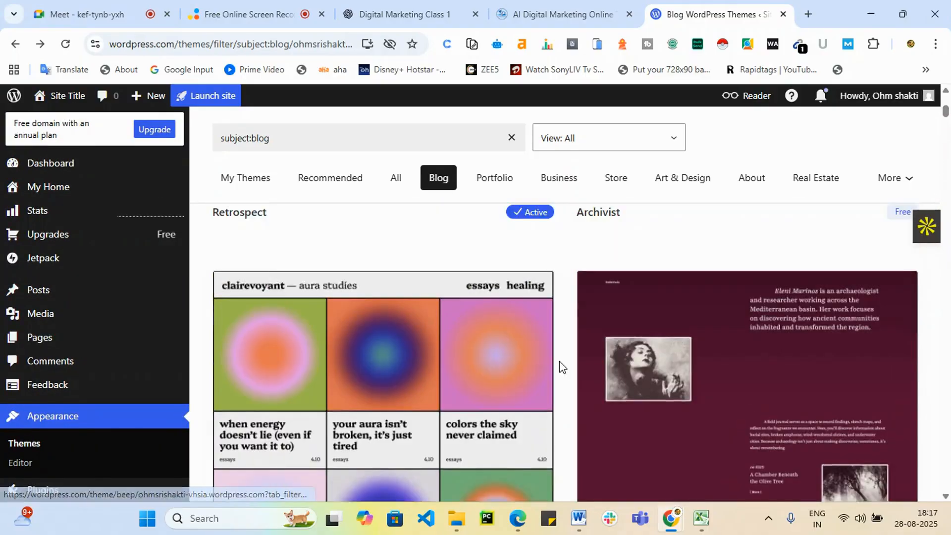
pyautogui.click(661, 150)
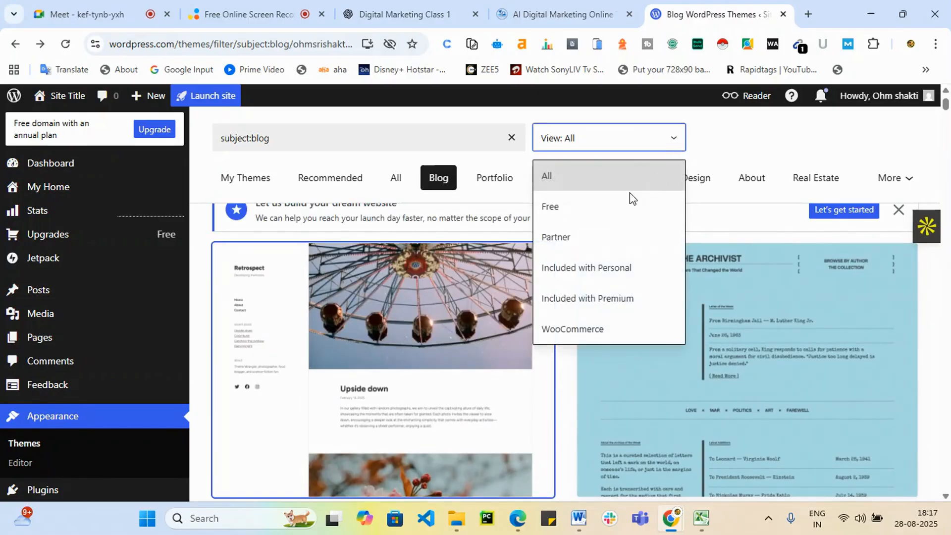
pyautogui.click(604, 219)
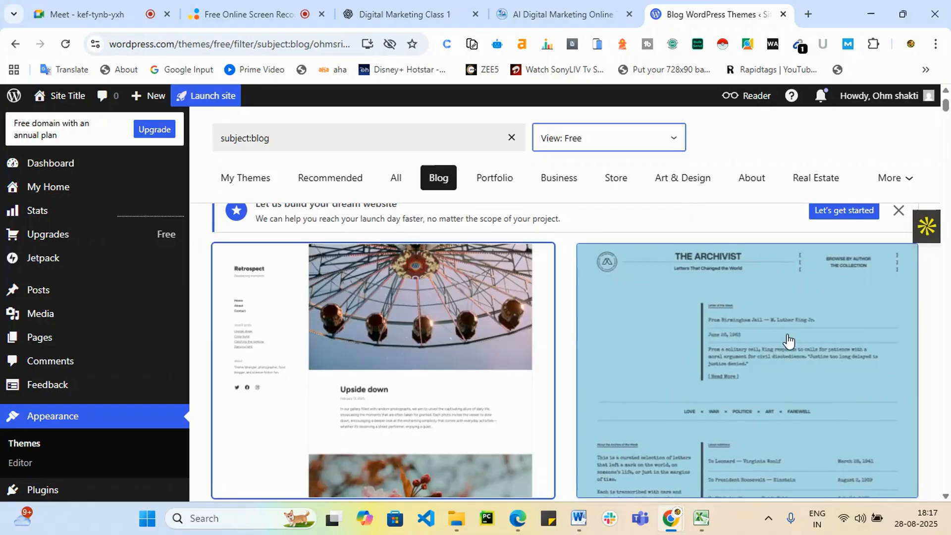
pyautogui.scroll(-5, 773, 365)
pyautogui.scroll(-2, 763, 379)
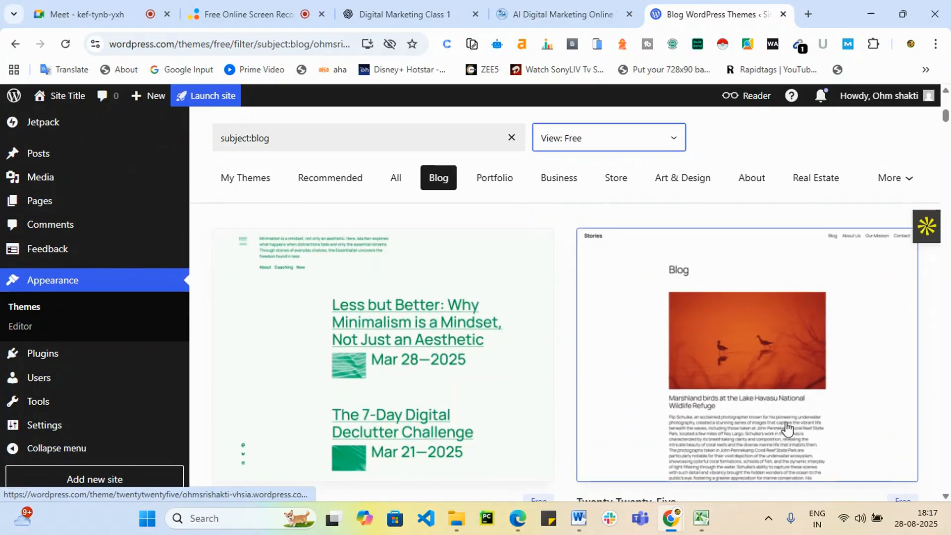
pyautogui.click(756, 357)
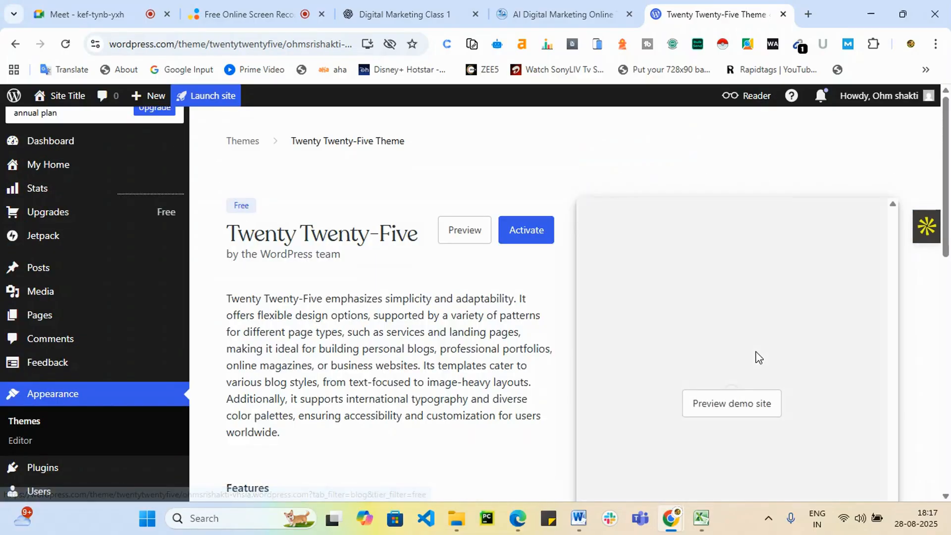
pyautogui.scroll(-4, 753, 409)
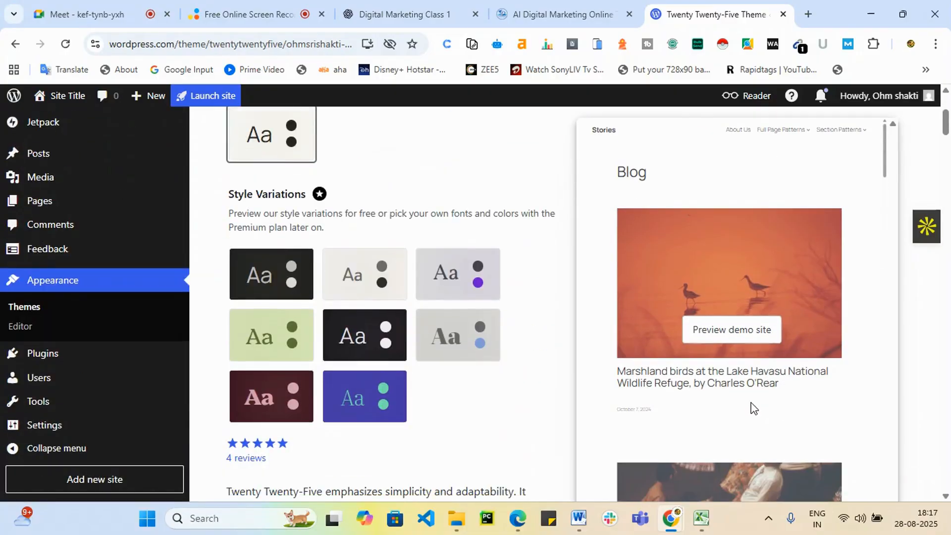
pyautogui.scroll(4, 753, 409)
pyautogui.scroll(-1, 950, 405)
pyautogui.scroll(-3, 949, 404)
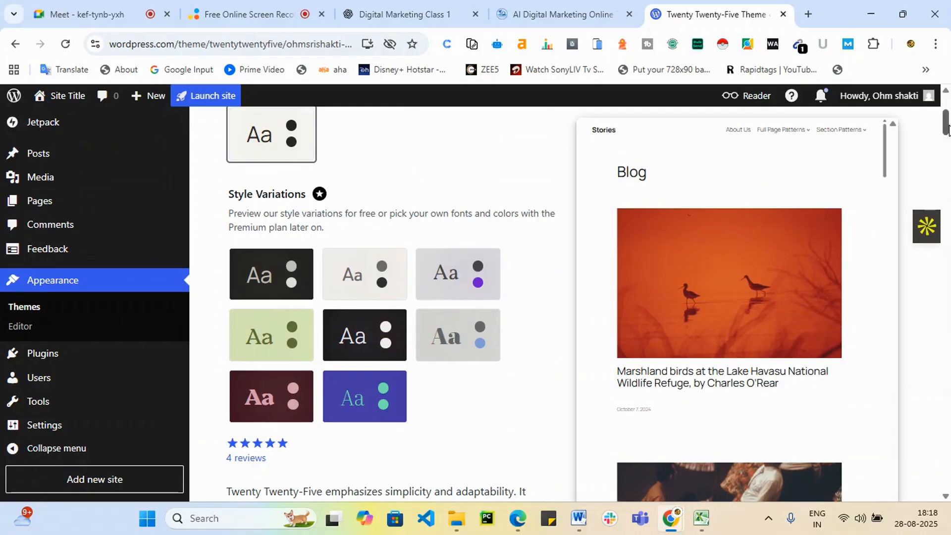
pyautogui.moveTo(949, 128); pyautogui.dragTo(944, 495)
pyautogui.scroll(7, 293, 295)
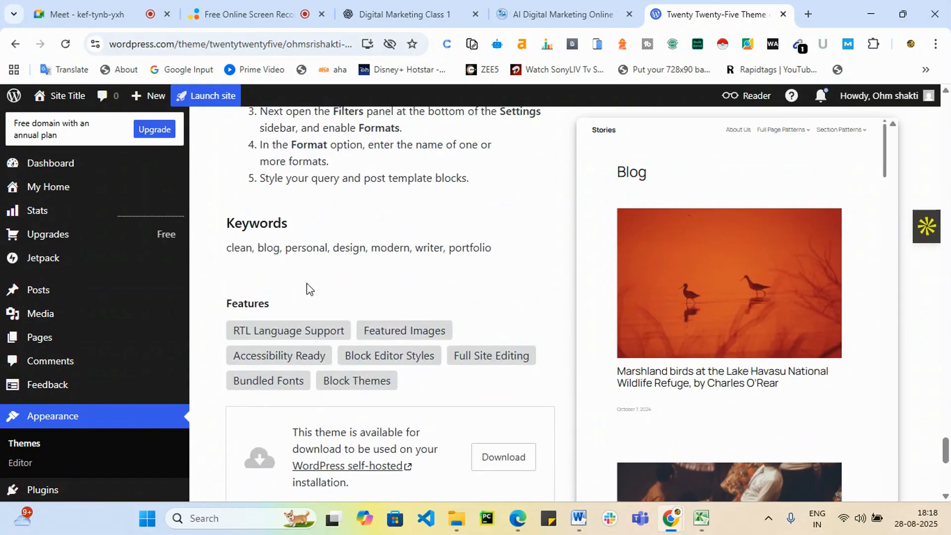
pyautogui.scroll(12, 317, 285)
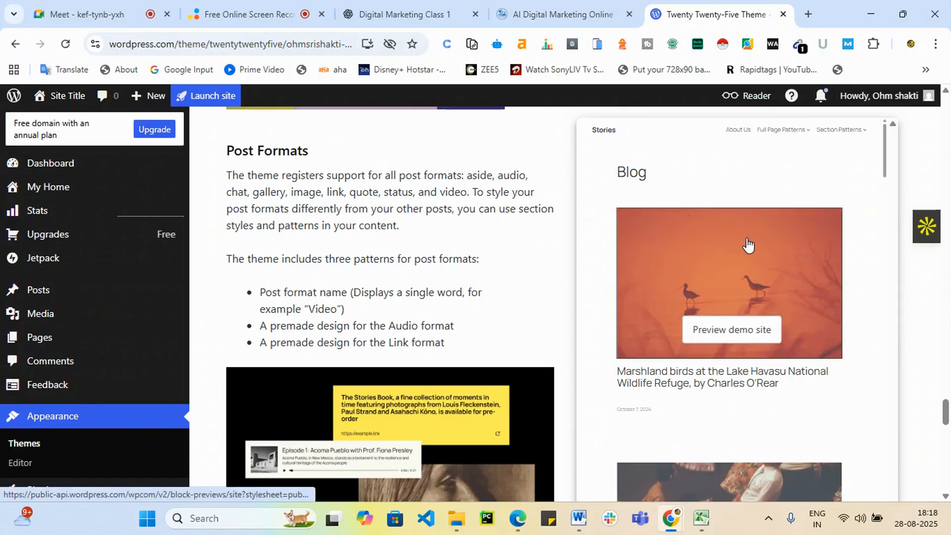
pyautogui.click(724, 330)
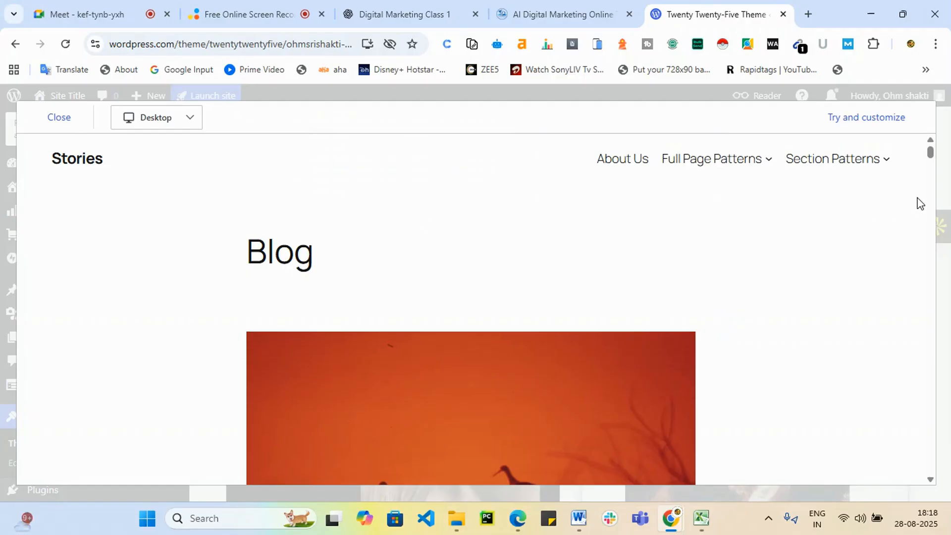
# Scroll down and back up through the Twenty Twenty-Five demo site.
pyautogui.moveTo(930, 157); pyautogui.dragTo(923, 507)
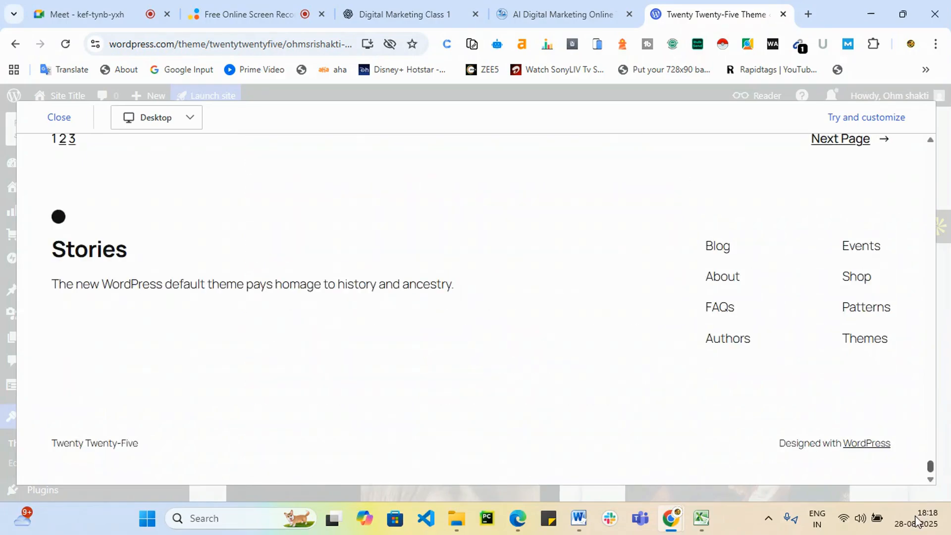
pyautogui.moveTo(930, 467); pyautogui.dragTo(949, 119)
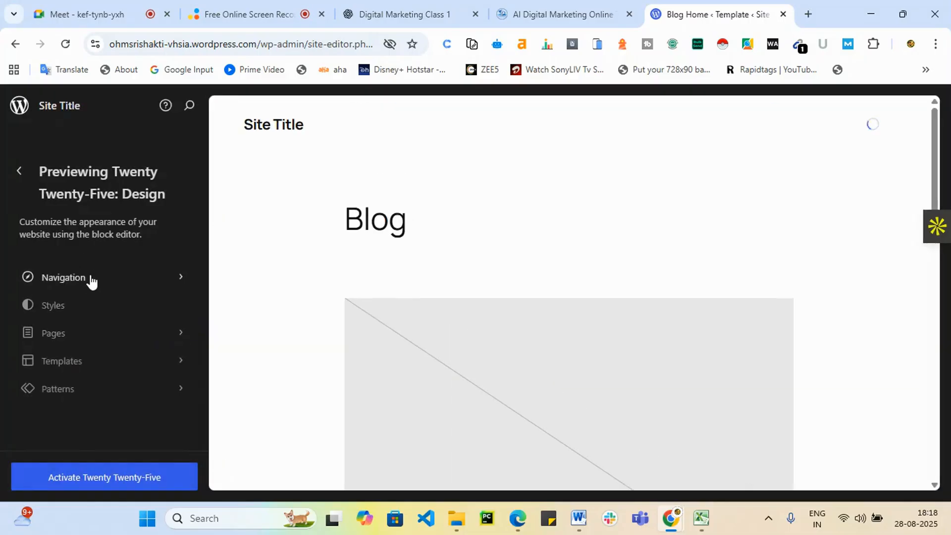
# Inspect the first Navigation menu's links, then back out to the Twenty Twenty-Five theme page.
pyautogui.click(90, 279)
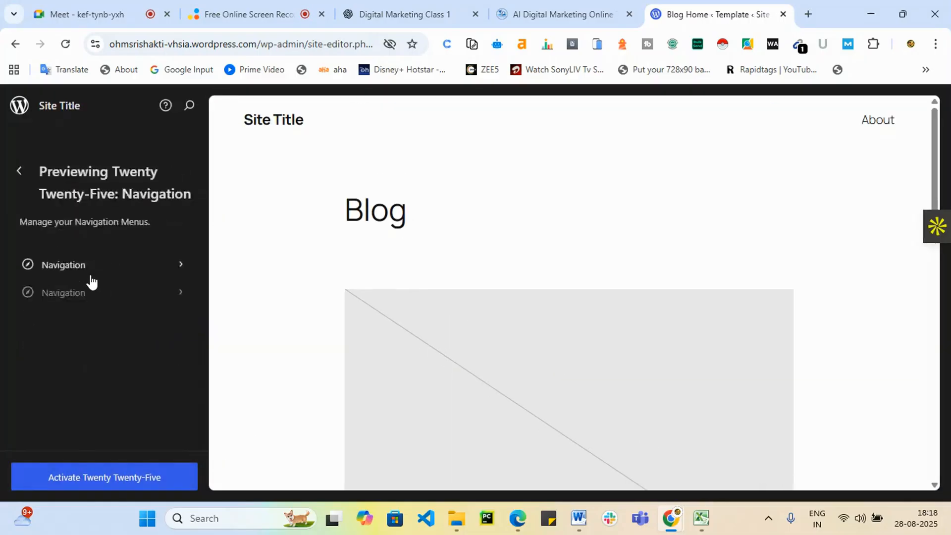
pyautogui.click(155, 277)
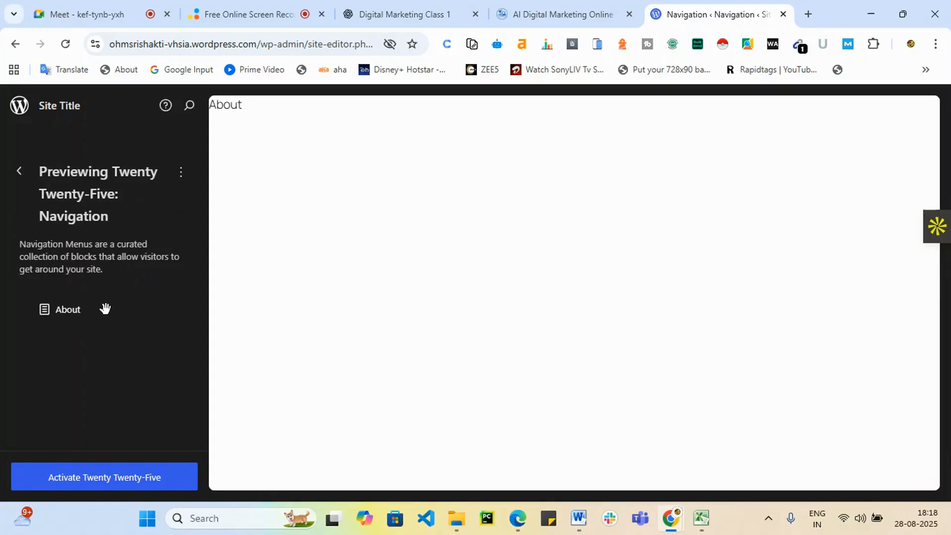
pyautogui.click(19, 173)
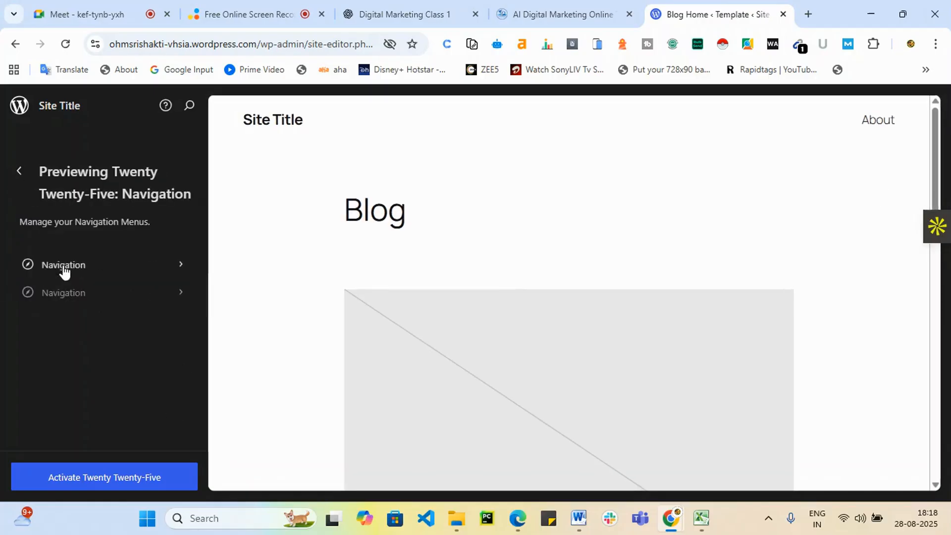
pyautogui.click(20, 171)
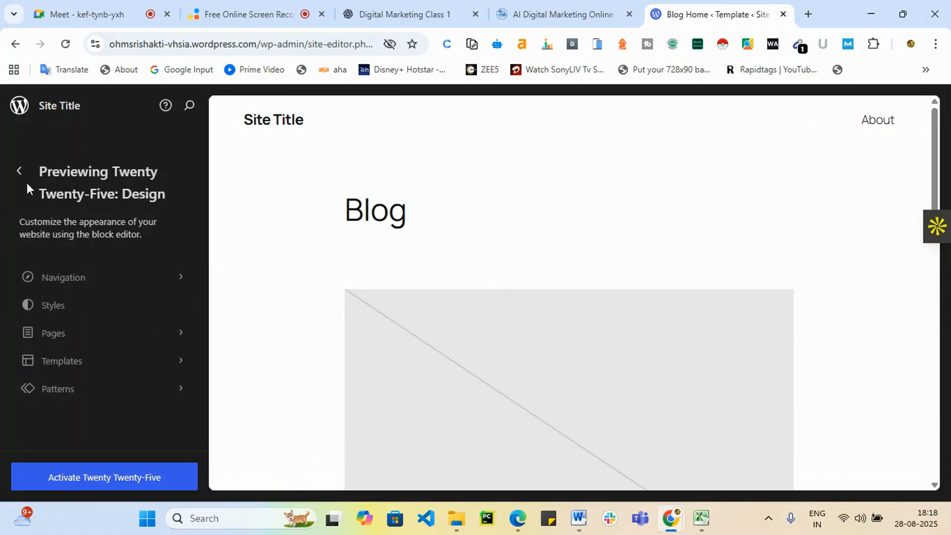
pyautogui.click(18, 168)
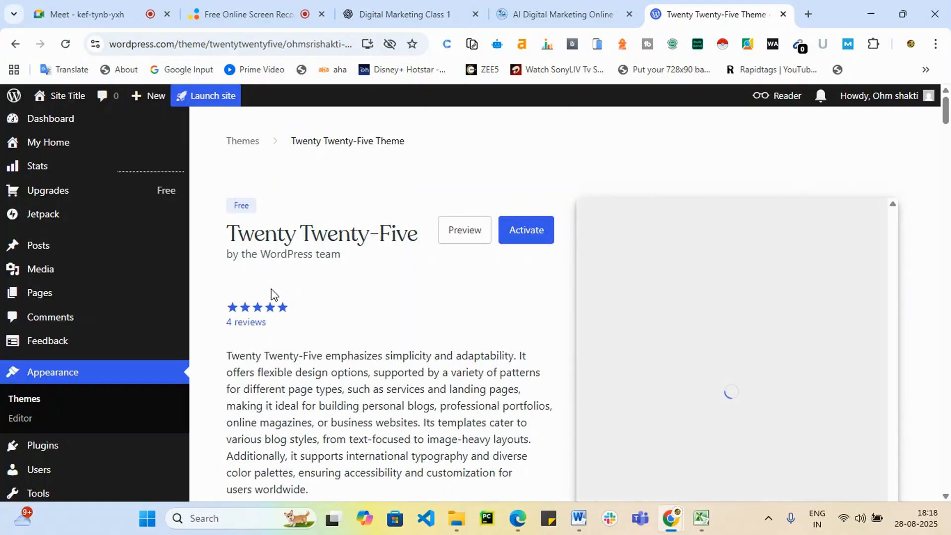
# Activate Twenty Twenty-Five and go to the site's Pages list.
pyautogui.click(526, 233)
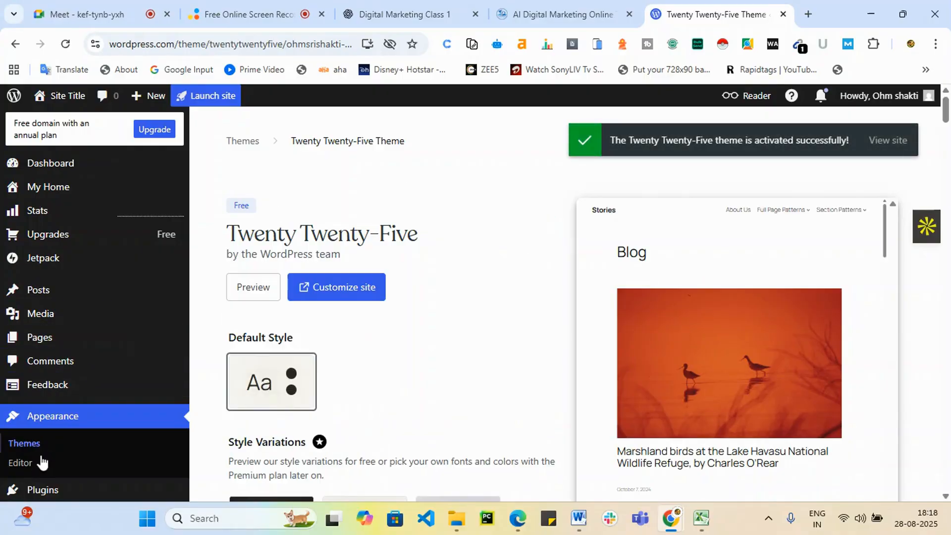
pyautogui.scroll(-1, 90, 423)
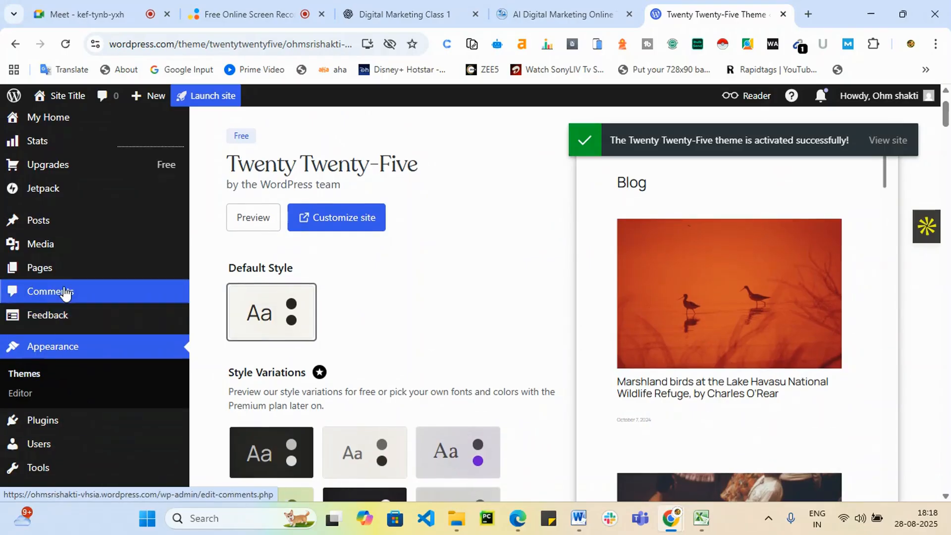
pyautogui.click(47, 278)
pyautogui.scroll(1, 44, 276)
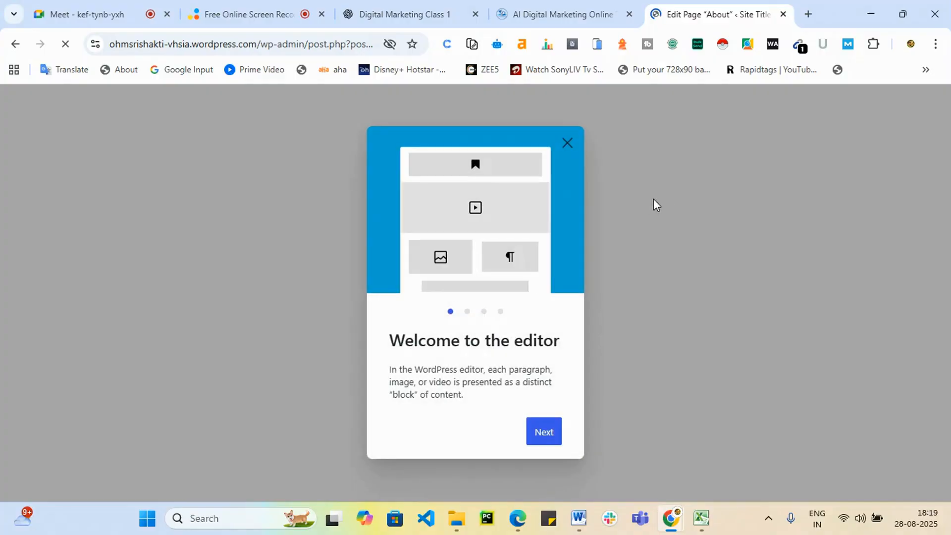
# Step through the editor welcome guide tips and close it.
pyautogui.click(552, 443)
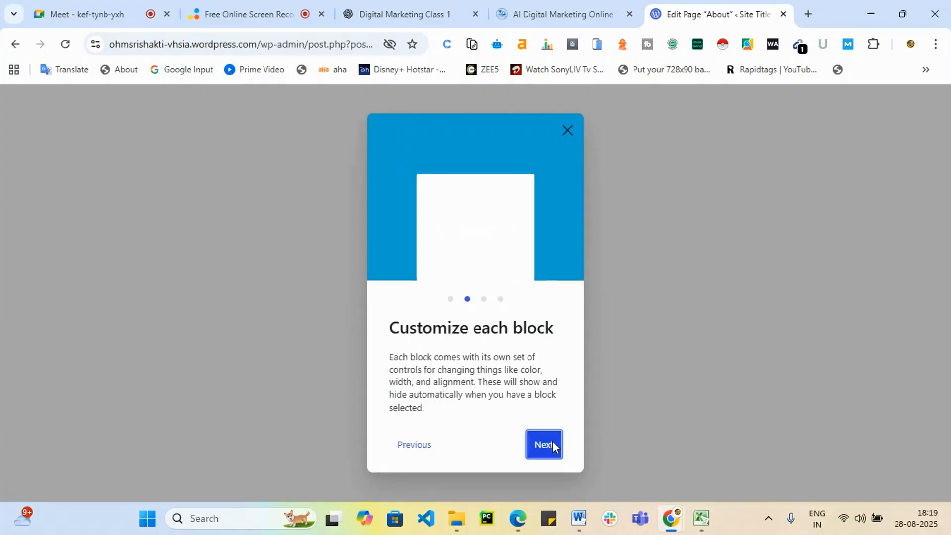
pyautogui.click(552, 443)
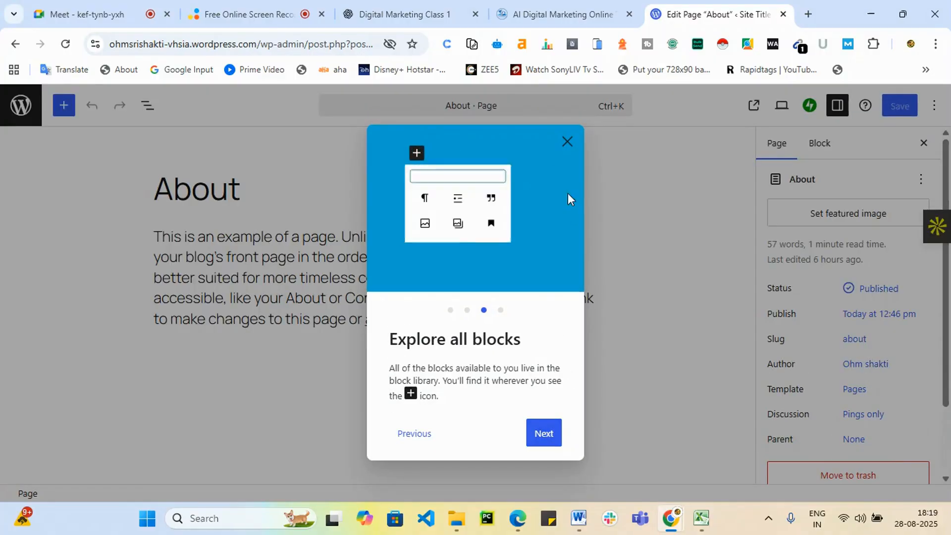
pyautogui.click(543, 436)
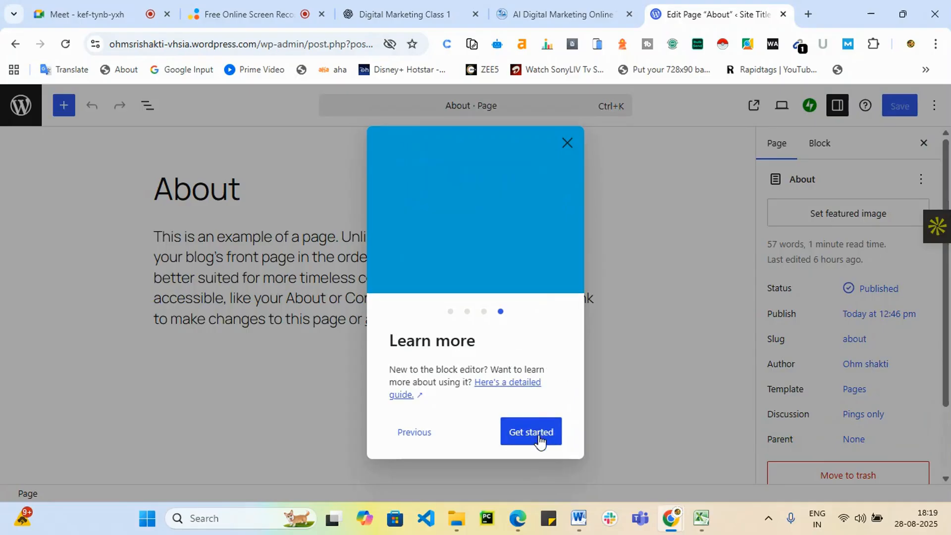
pyautogui.click(568, 143)
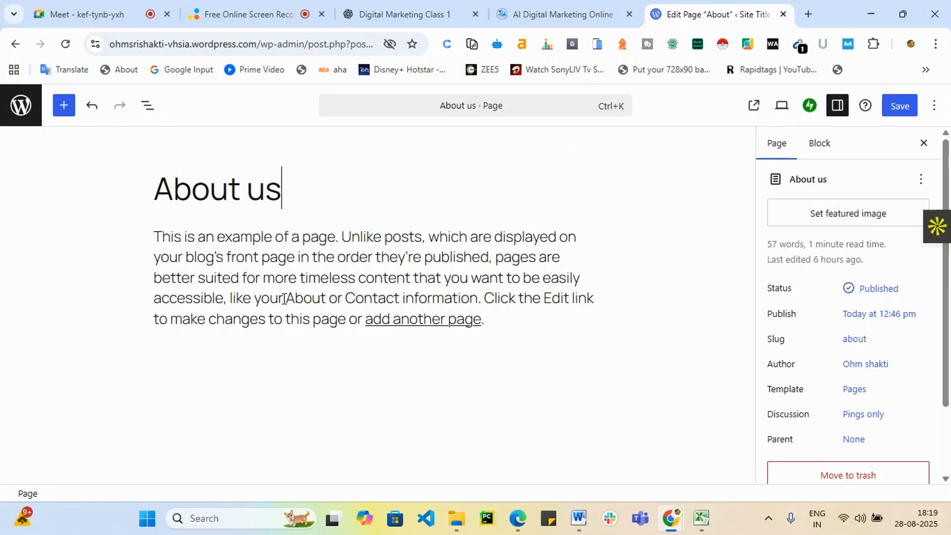
# Delete the About us page's sample paragraph and save the page.
pyautogui.moveTo(485, 320); pyautogui.dragTo(147, 233)
pyautogui.press('BackSpace')
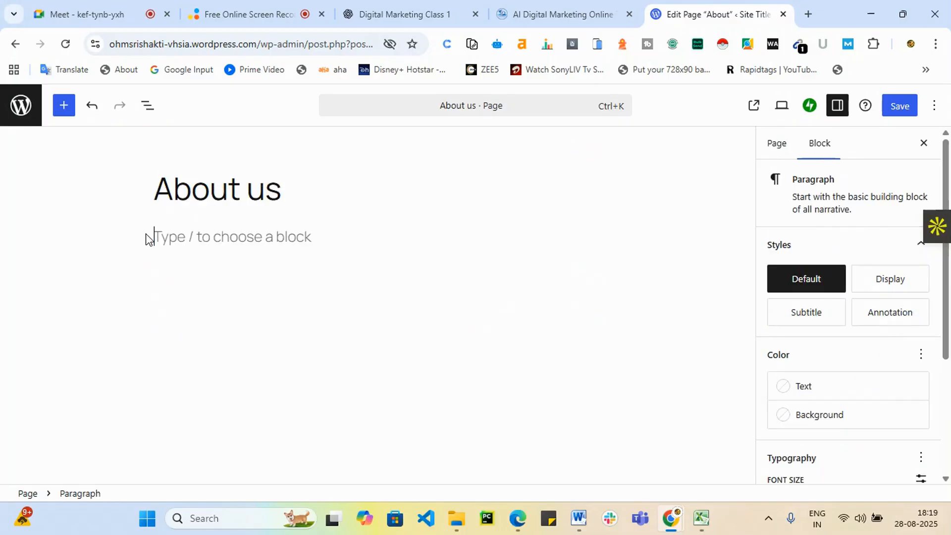
pyautogui.click(901, 105)
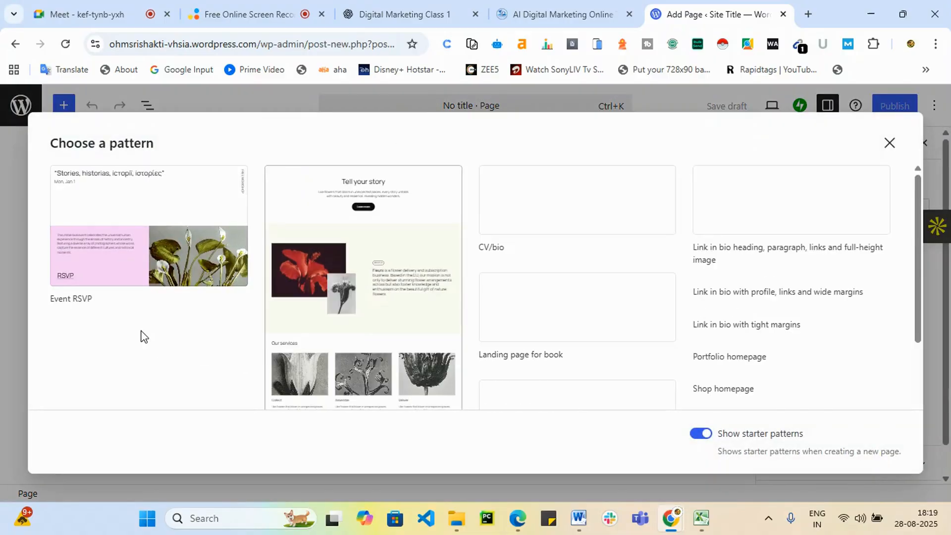
# Skip the patterns, title the blank page 'Contact Us', and publish it.
pyautogui.click(890, 144)
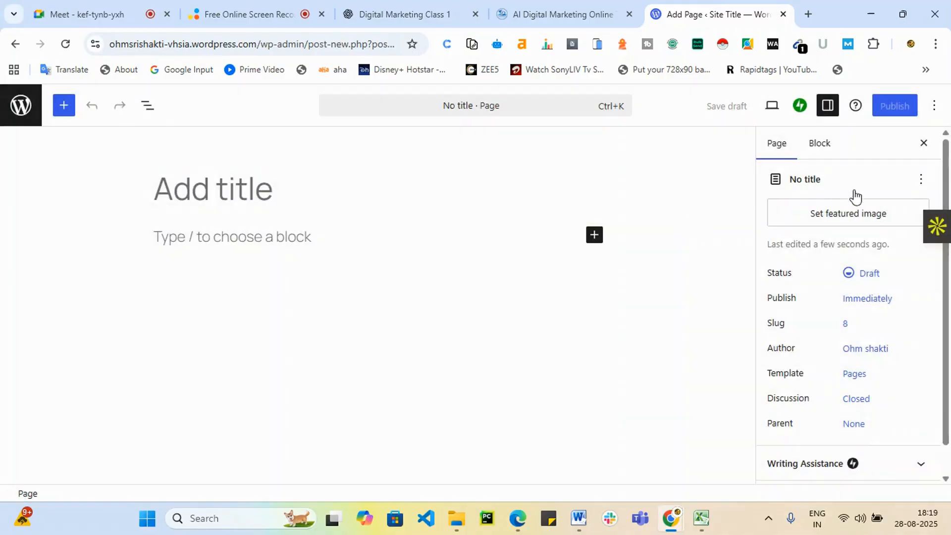
pyautogui.click(201, 190)
pyautogui.write('Contact Us')
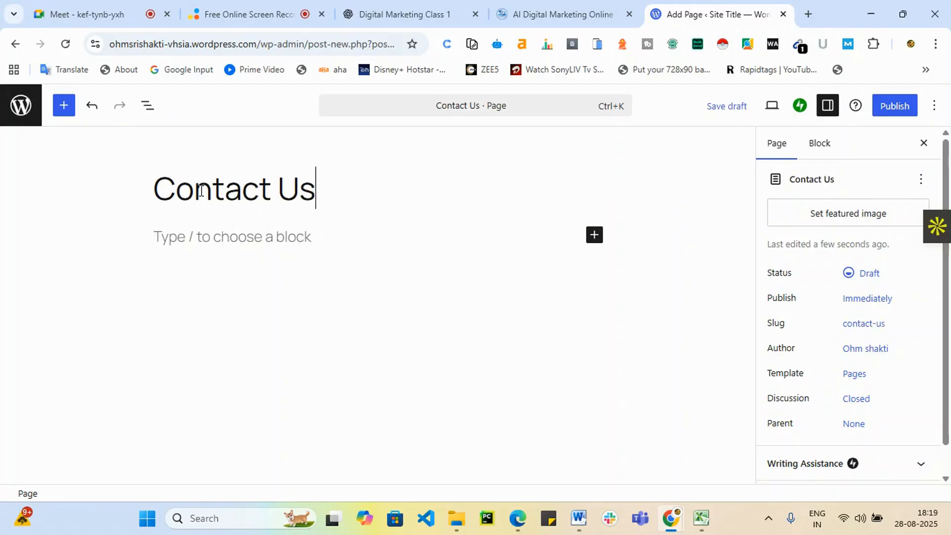
pyautogui.click(890, 107)
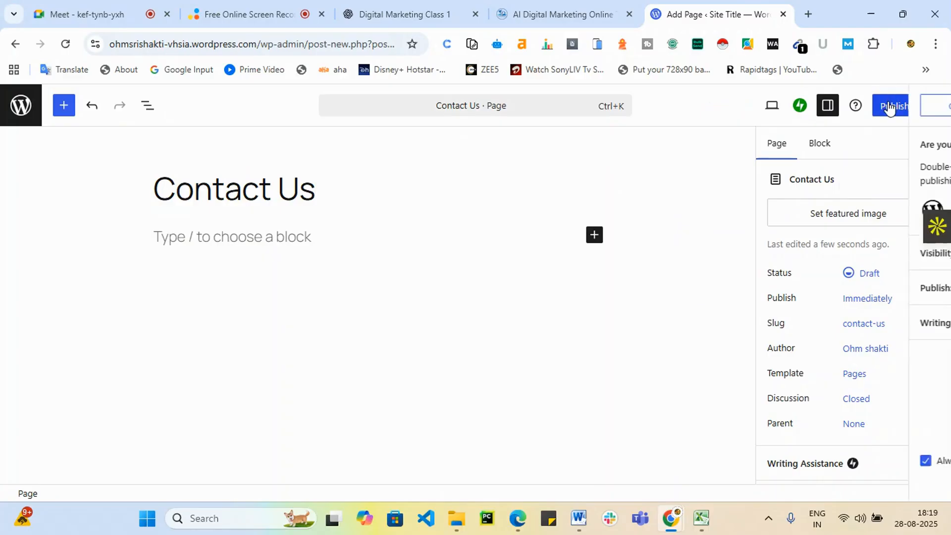
pyautogui.click(890, 106)
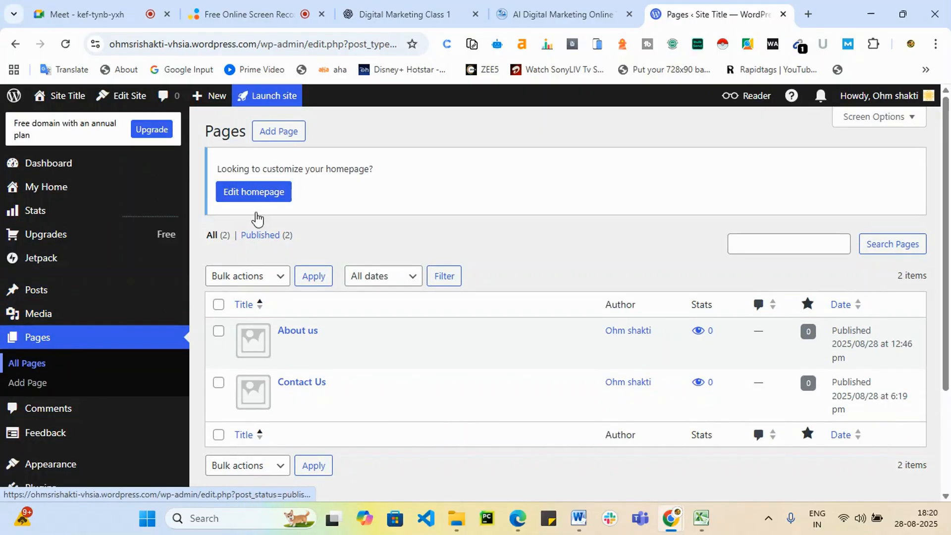
# Start another new page using the Event RSVP pattern.
pyautogui.click(274, 137)
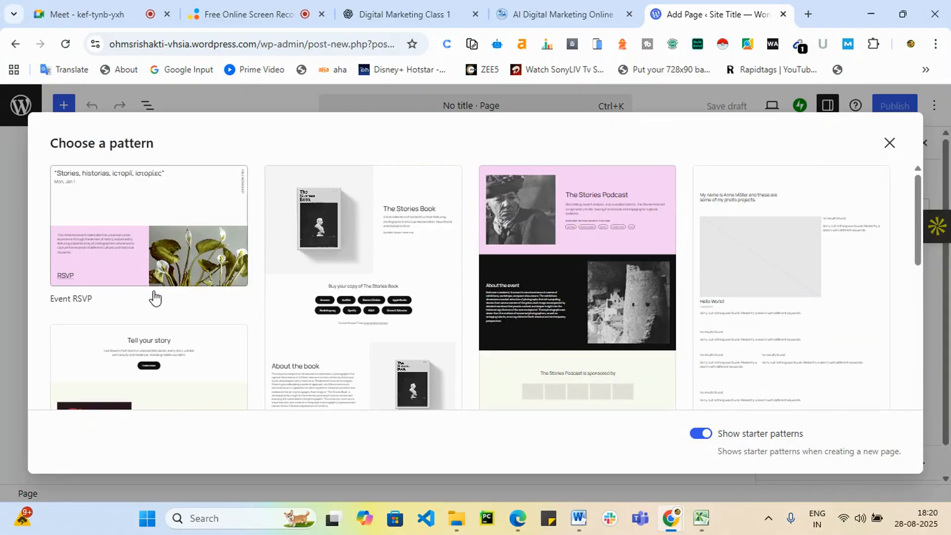
pyautogui.scroll(-2, 170, 251)
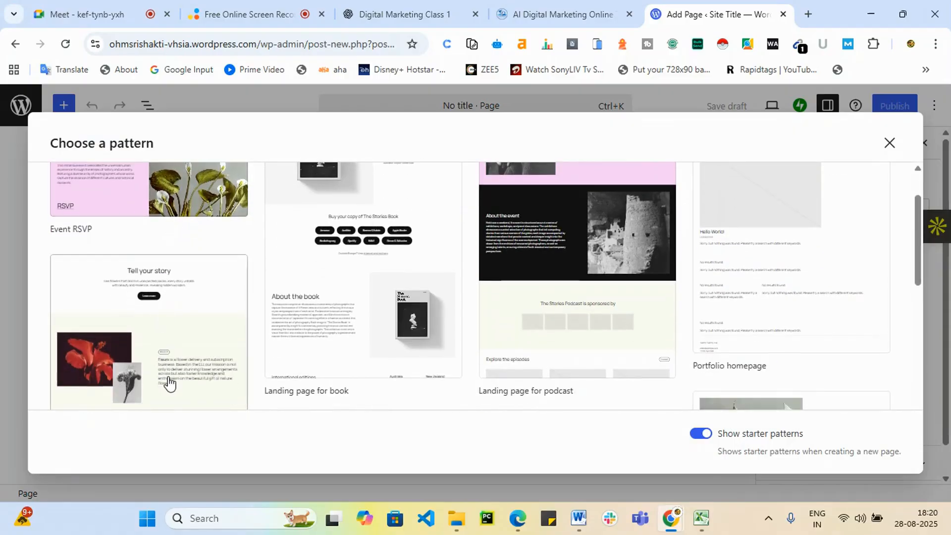
pyautogui.scroll(2, 225, 374)
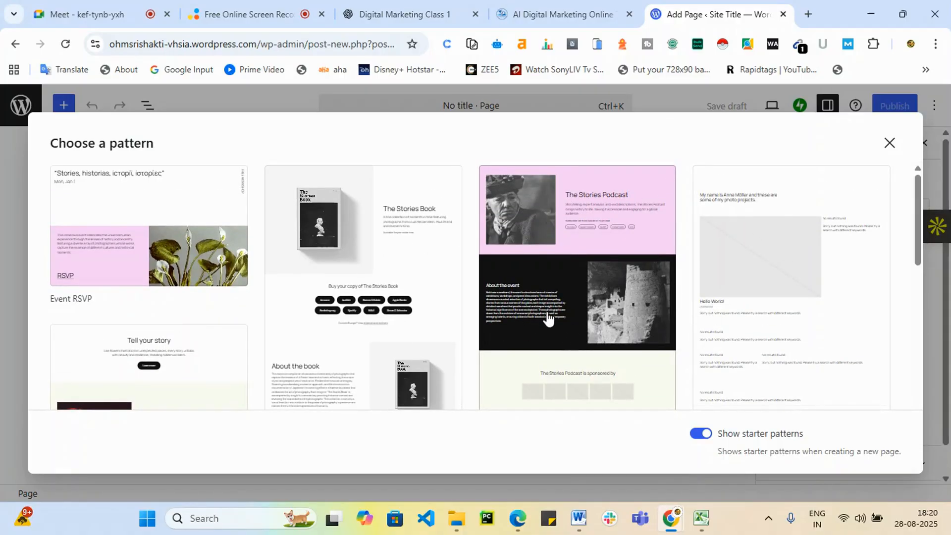
pyautogui.click(123, 224)
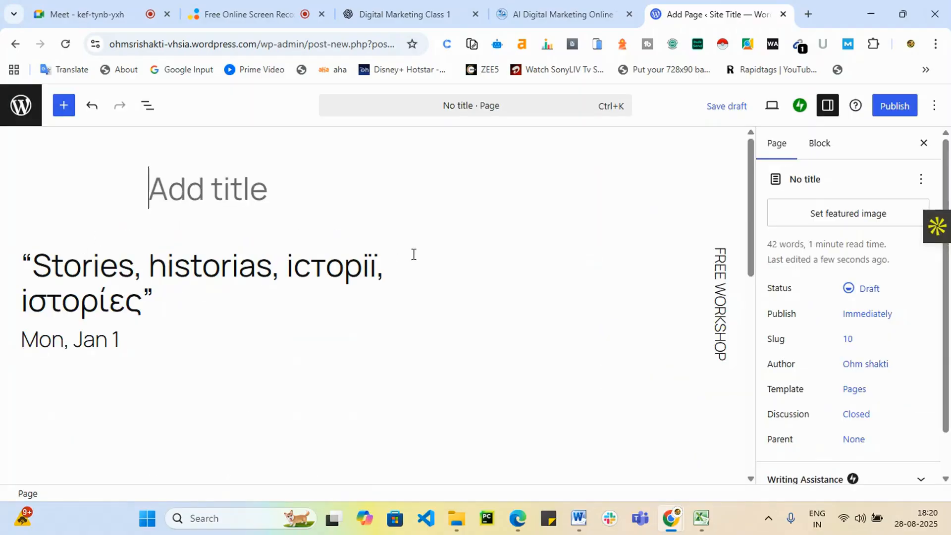
pyautogui.scroll(-10, 337, 331)
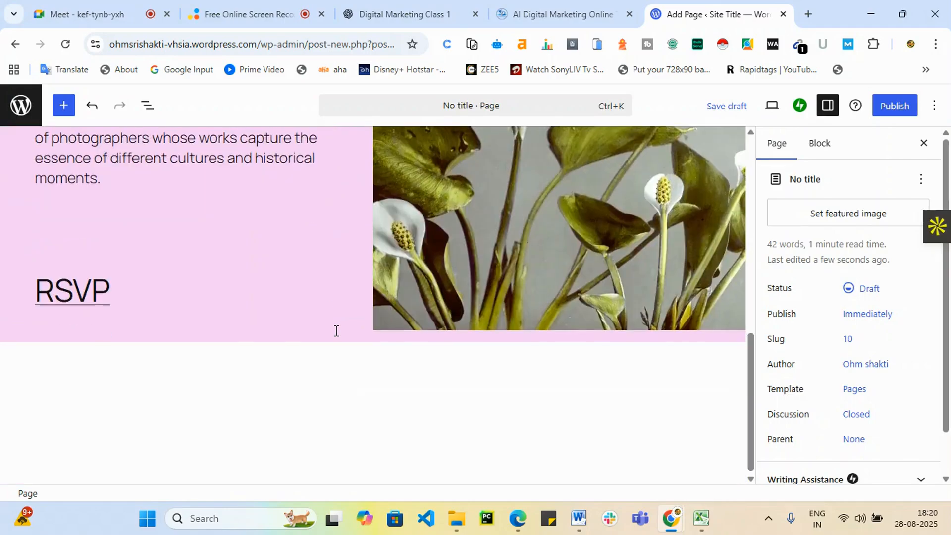
# Abandon the unsaved pattern page and return to the Pages list.
pyautogui.click(471, 233)
pyautogui.scroll(10, 416, 265)
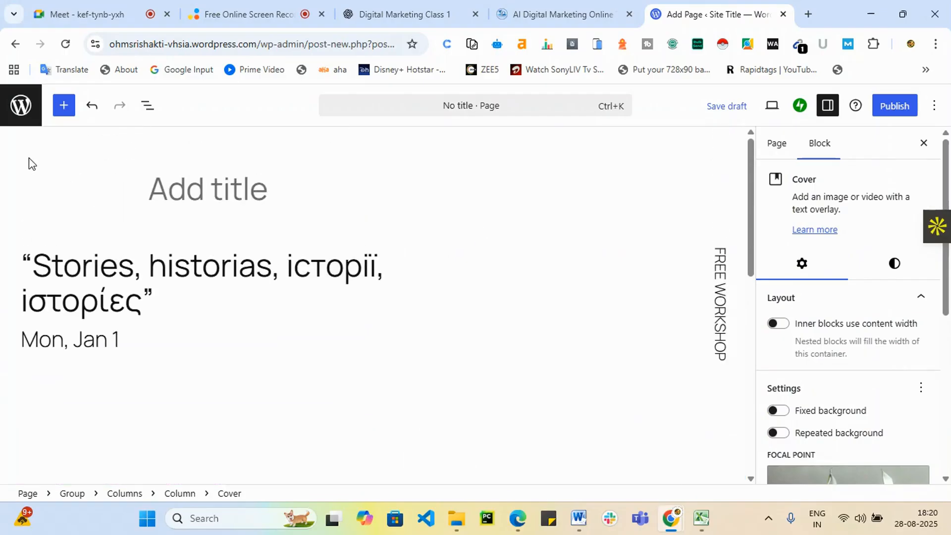
pyautogui.click(20, 105)
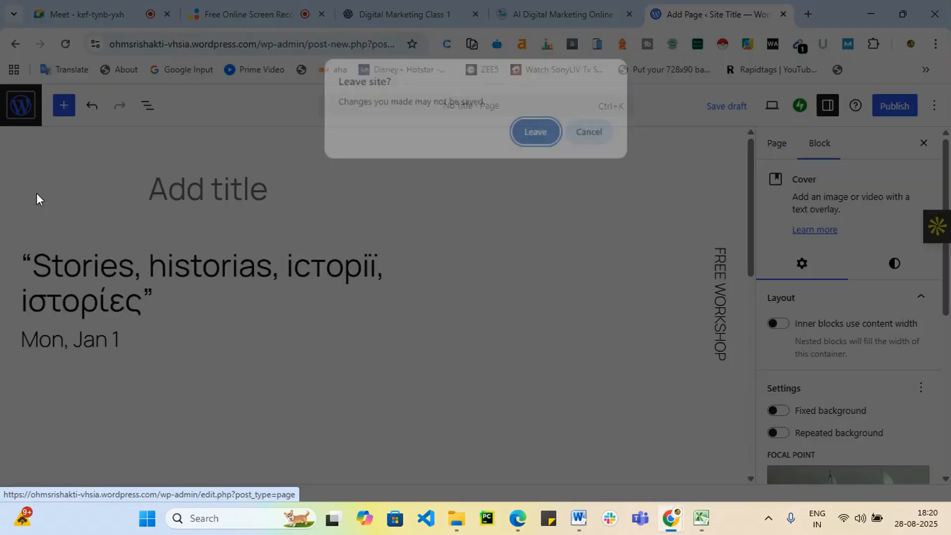
pyautogui.click(537, 132)
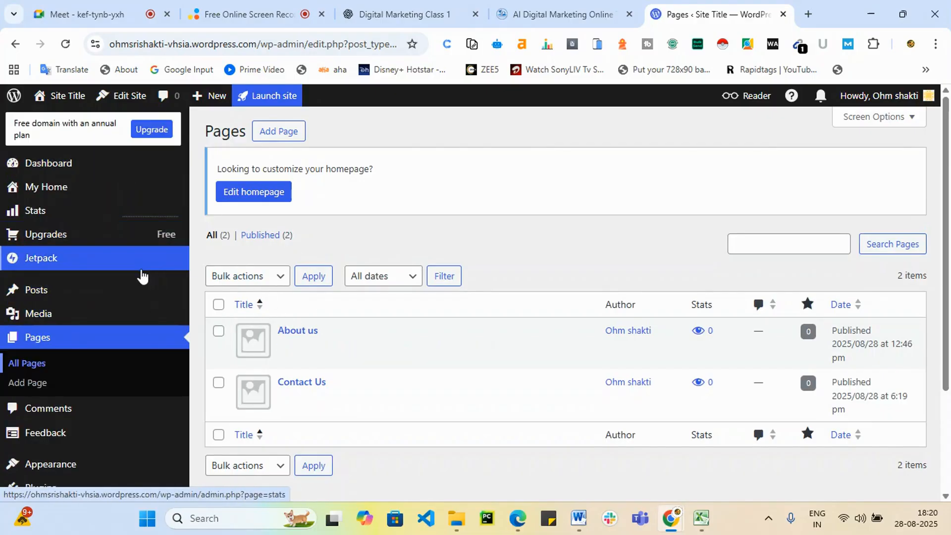
# Begin launching the site and search available domains for 'jobtrainings'.
pyautogui.click(273, 97)
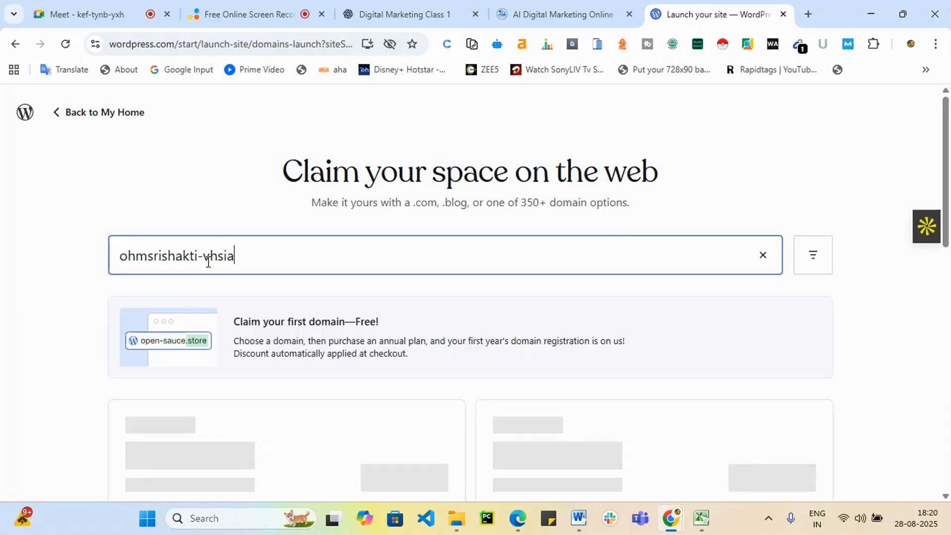
pyautogui.scroll(-3, 233, 336)
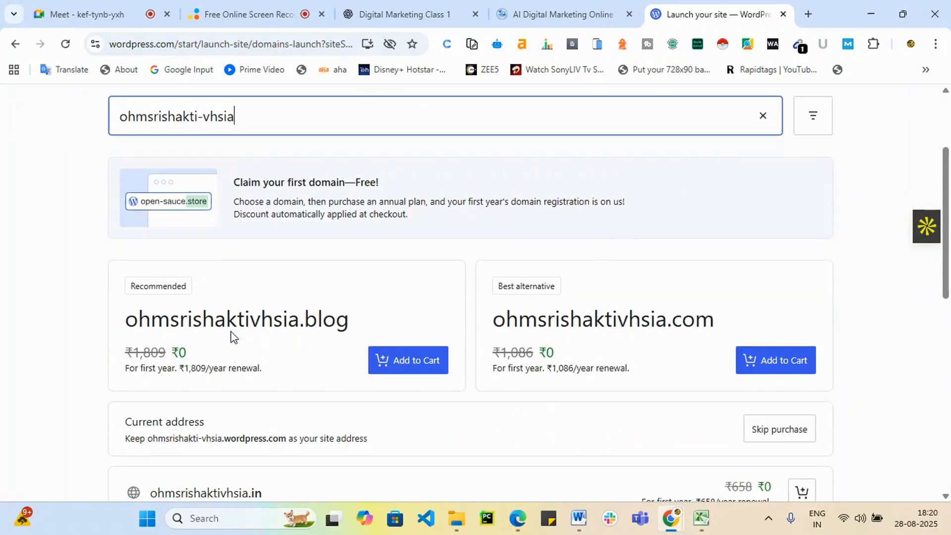
pyautogui.scroll(3, 239, 339)
pyautogui.moveTo(253, 256); pyautogui.dragTo(75, 270)
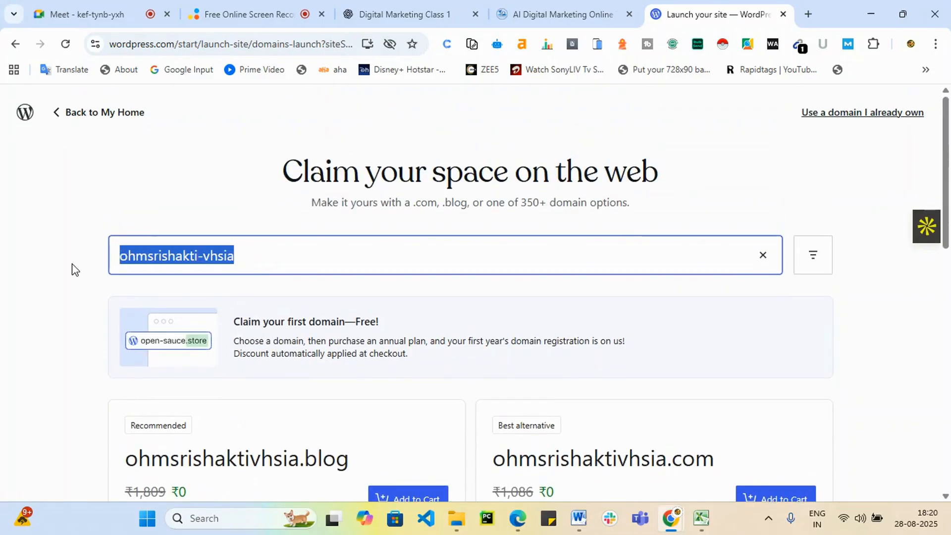
pyautogui.press('BackSpace')
pyautogui.write('h')
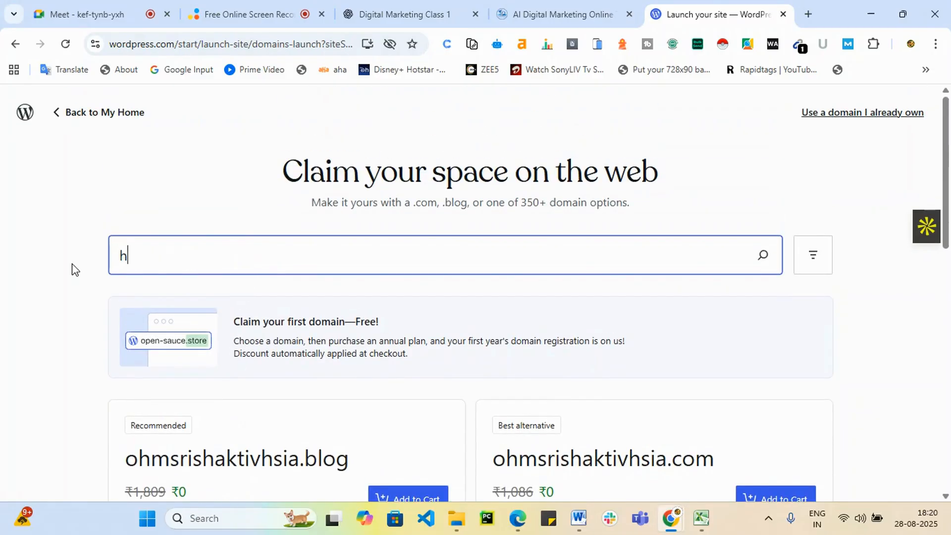
pyautogui.press('BackSpace')
pyautogui.write('jobtr')
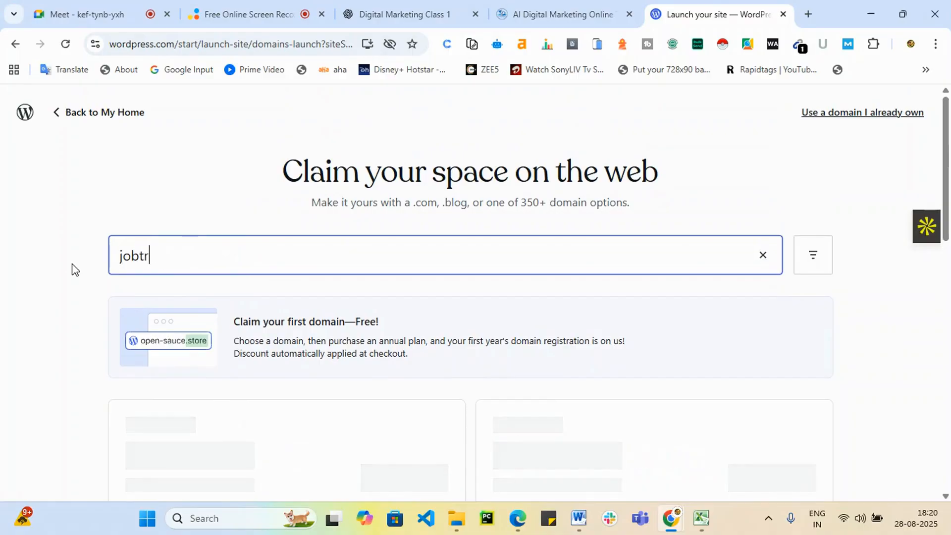
pyautogui.write('ainings')
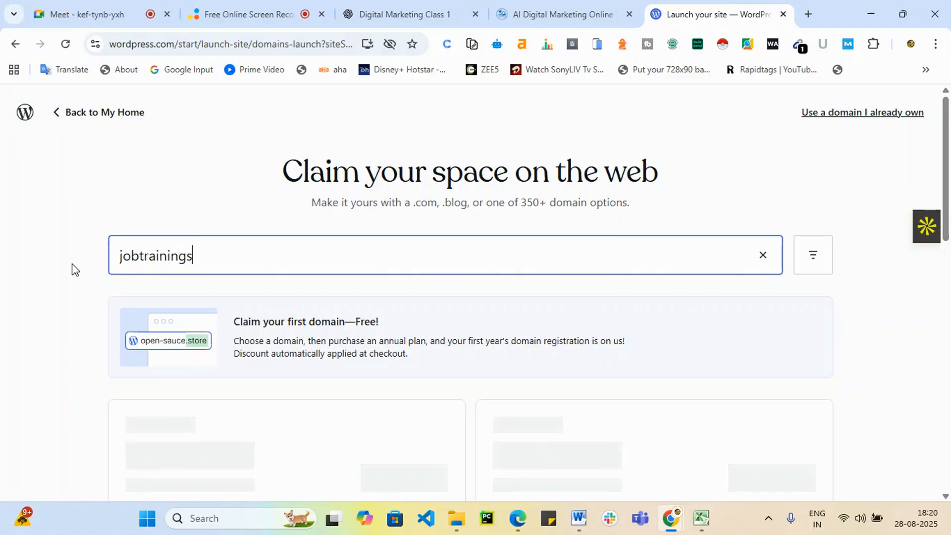
# Load more 'jobtrainings' domain suggestions twice, then return to My Home without choosing one.
pyautogui.scroll(-10, 444, 322)
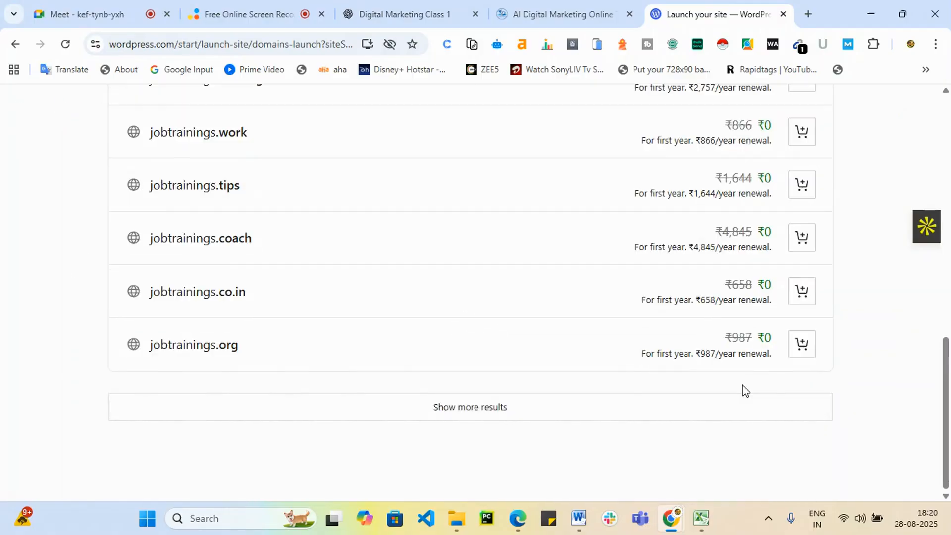
pyautogui.scroll(10, 607, 437)
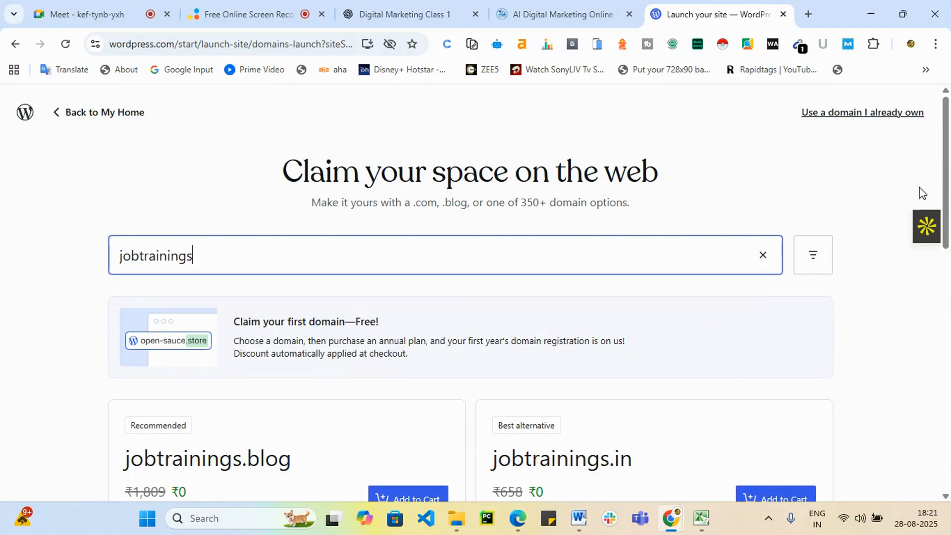
pyautogui.scroll(-10, 926, 198)
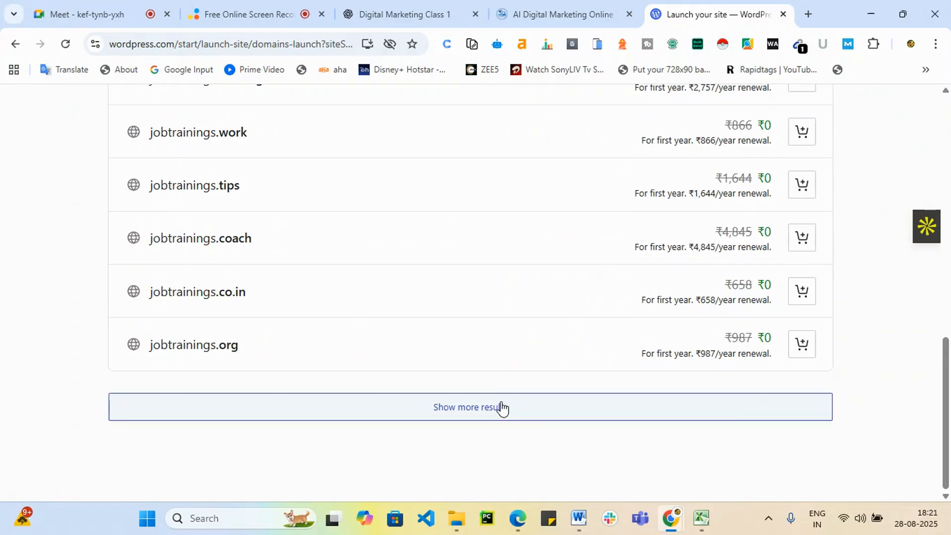
pyautogui.click(501, 407)
pyautogui.scroll(-8, 556, 385)
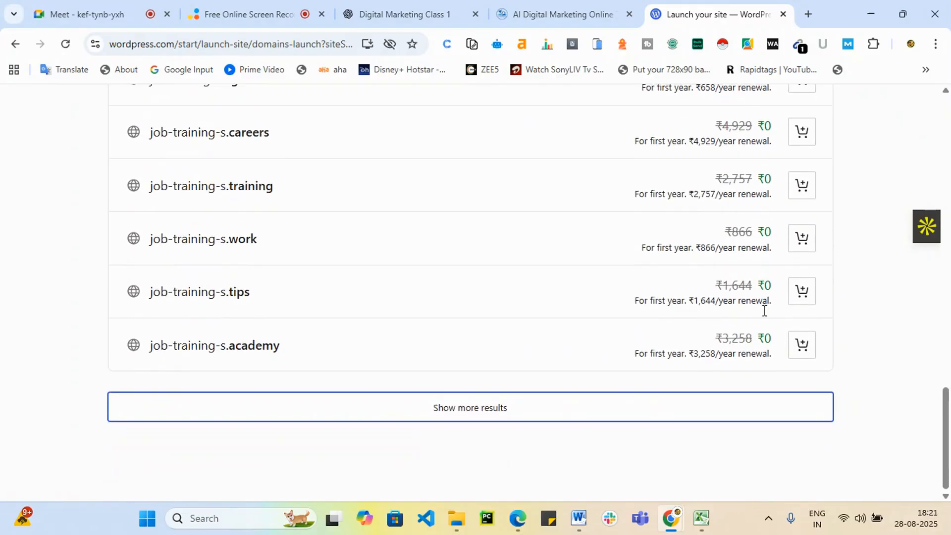
pyautogui.click(526, 396)
pyautogui.scroll(-8, 605, 361)
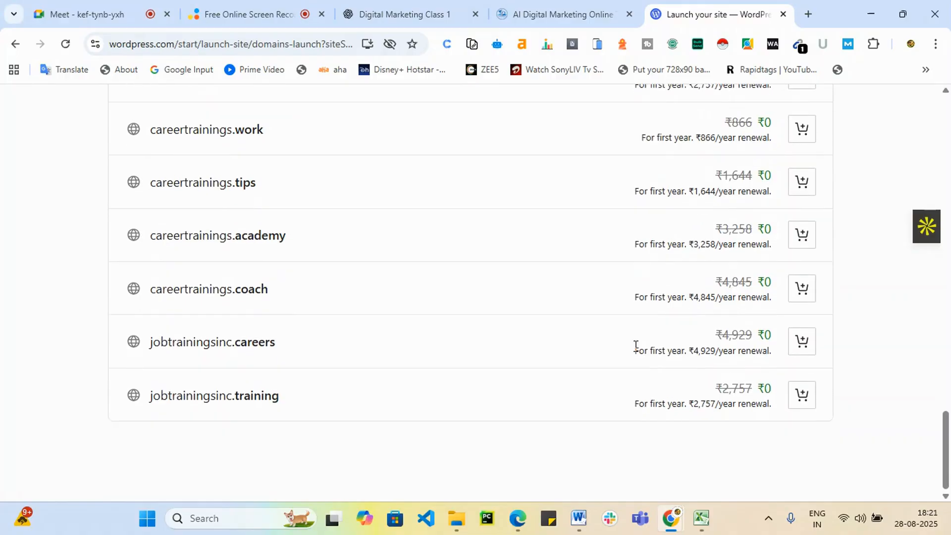
pyautogui.scroll(20, 569, 340)
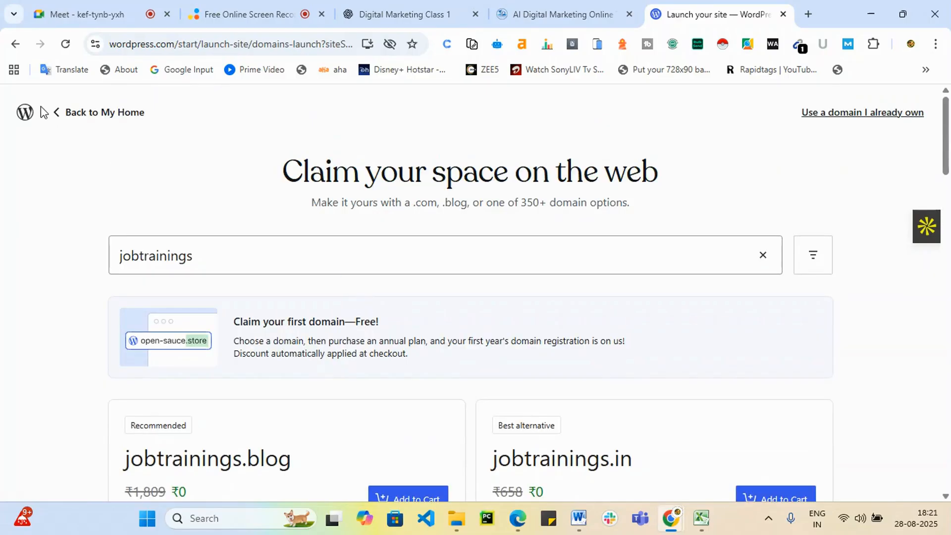
pyautogui.click(59, 114)
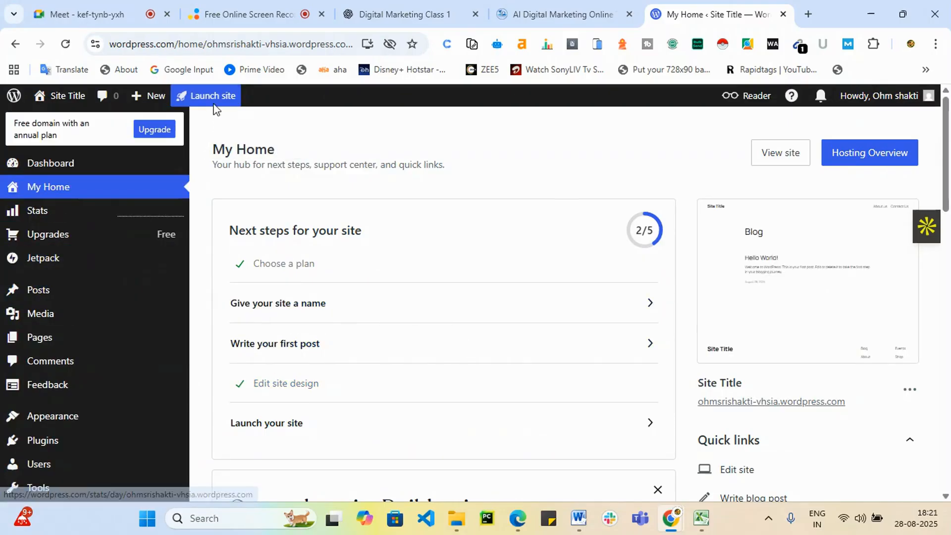
# Review the launch page's free-domain offer again, then go back and open the site naming settings.
pyautogui.click(214, 102)
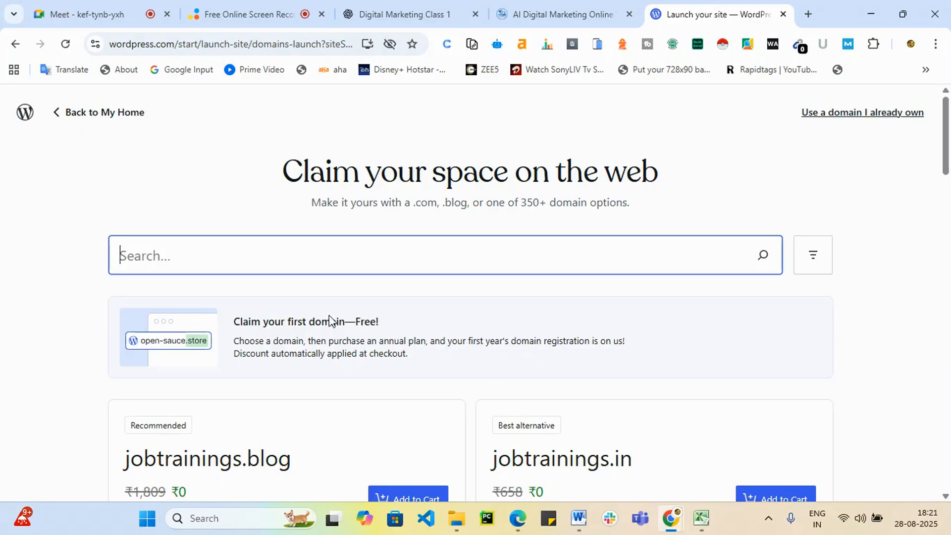
pyautogui.moveTo(368, 322); pyautogui.dragTo(538, 356)
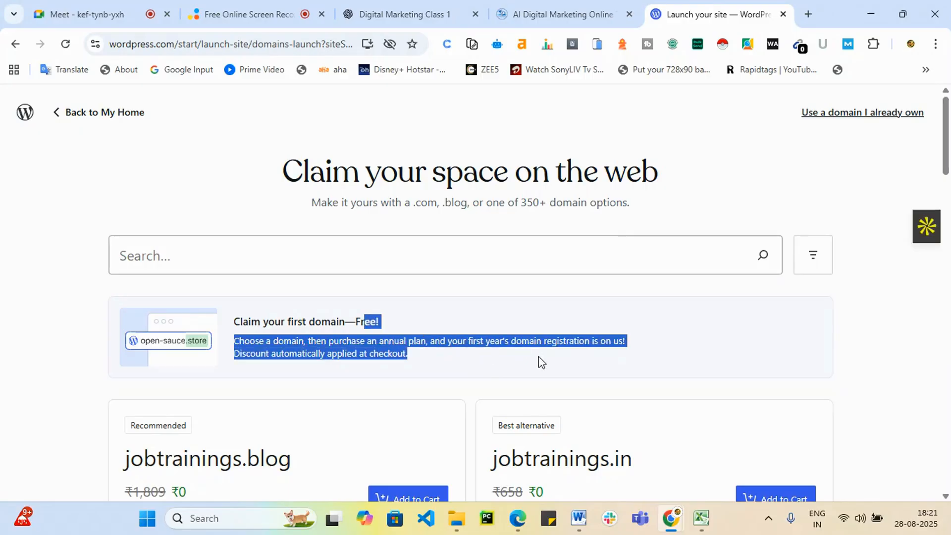
pyautogui.click(81, 119)
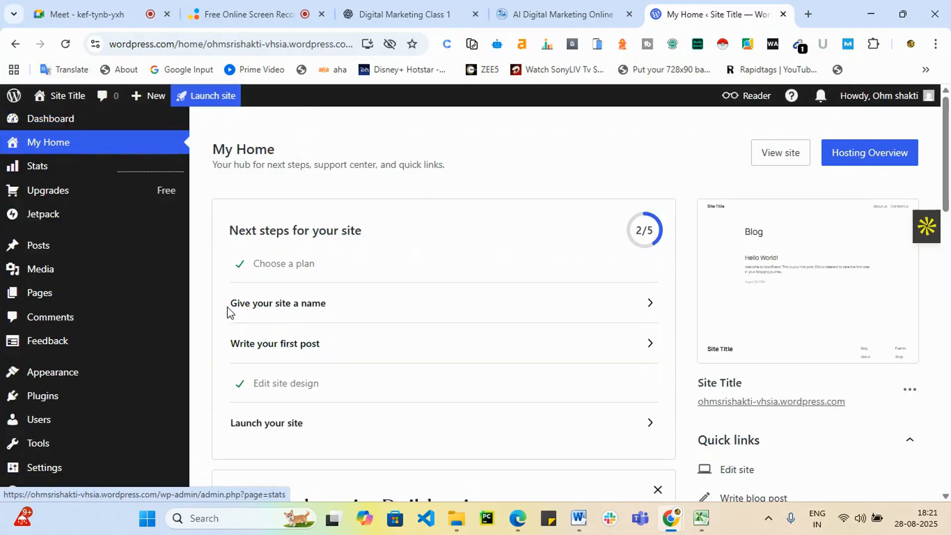
pyautogui.click(356, 313)
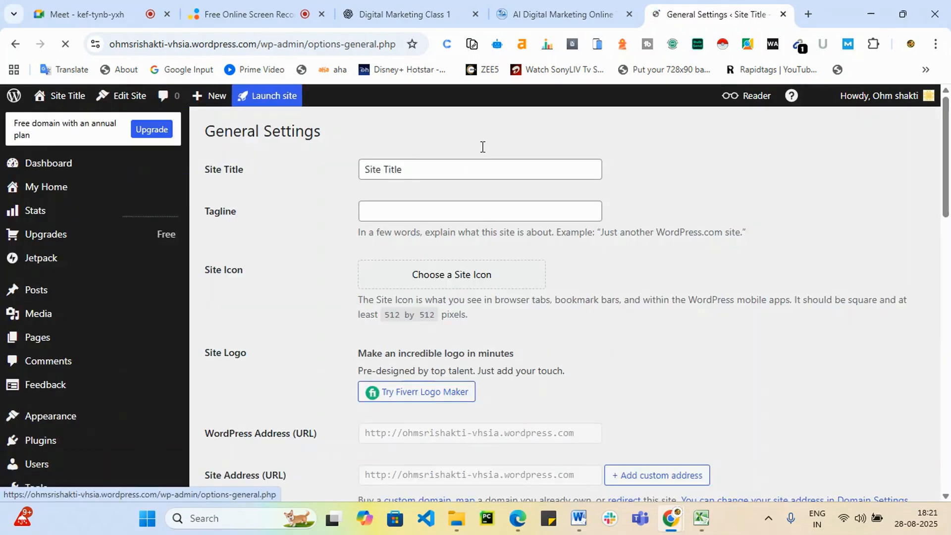
# Replace the placeholder Site Title with 'Job trainings' and save the general settings.
pyautogui.moveTo(414, 169); pyautogui.dragTo(363, 171)
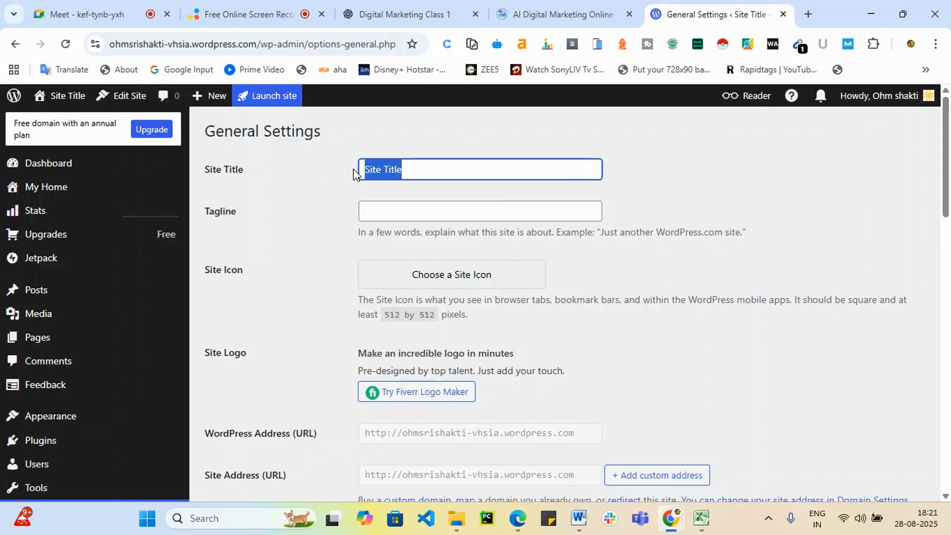
pyautogui.write('Job tr')
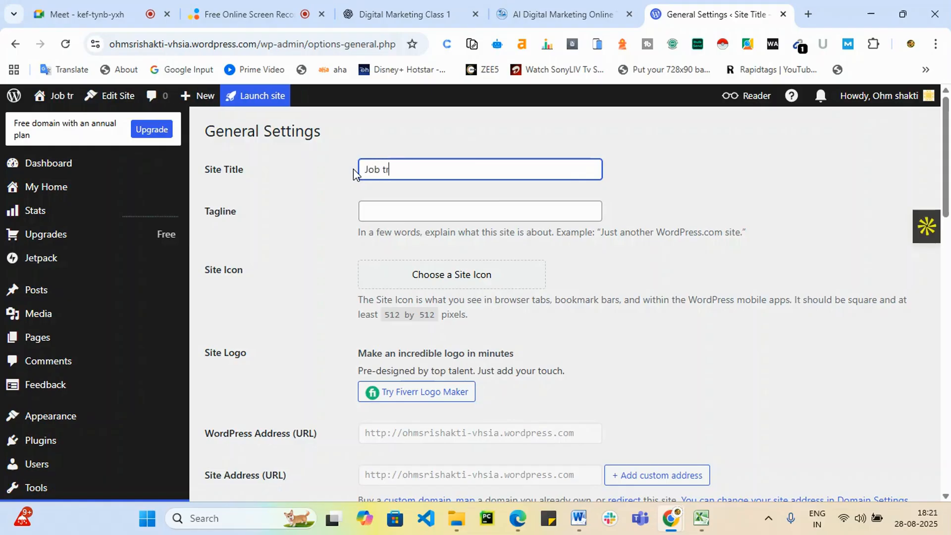
pyautogui.write('a')
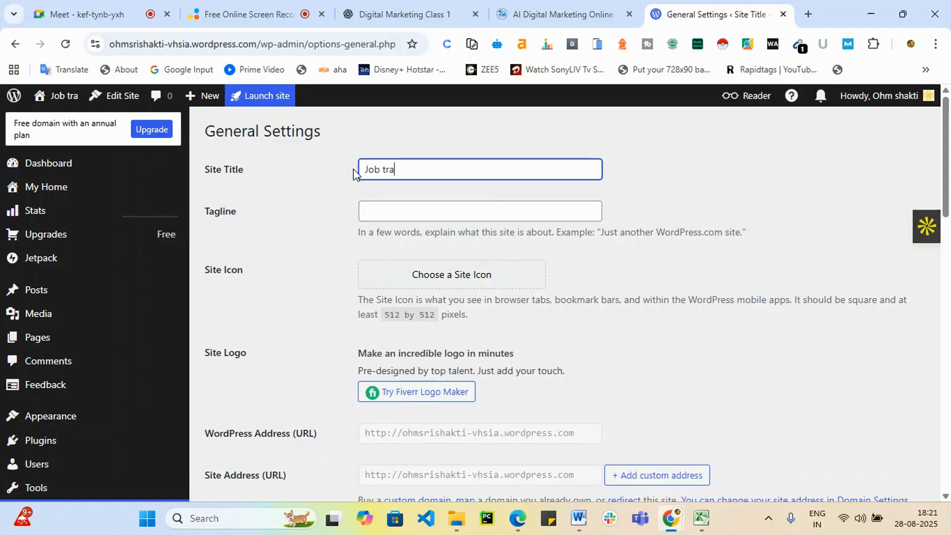
pyautogui.write('inings')
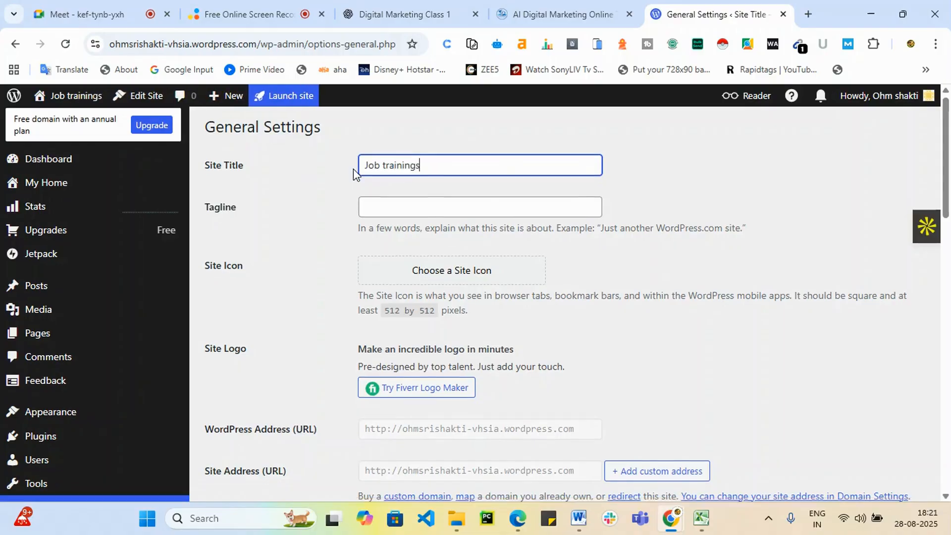
pyautogui.scroll(-10, 431, 182)
pyautogui.scroll(3, 500, 396)
pyautogui.scroll(-2, 501, 397)
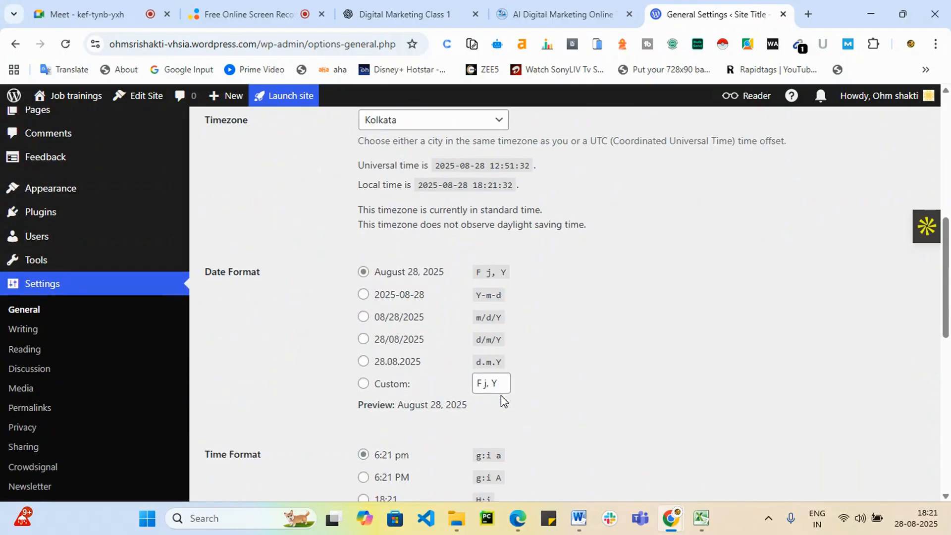
pyautogui.scroll(-10, 501, 395)
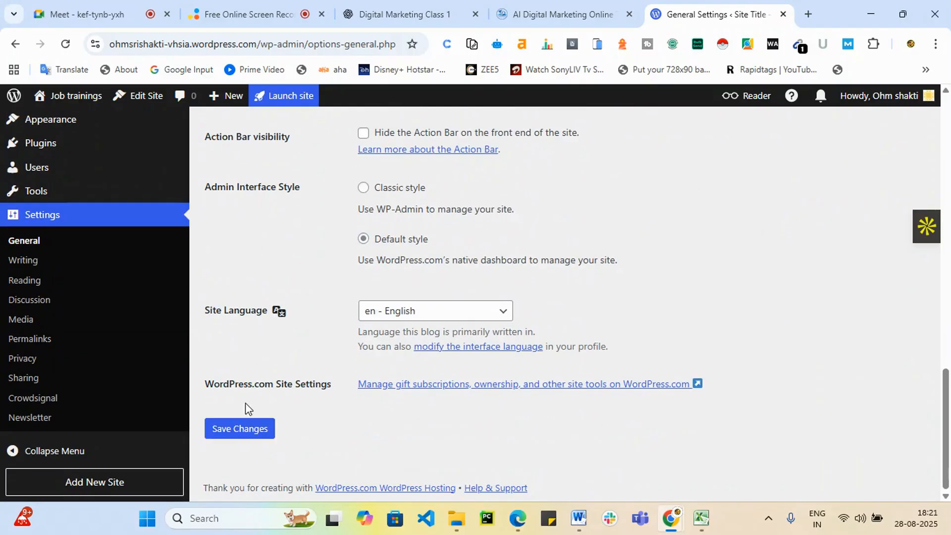
pyautogui.click(222, 428)
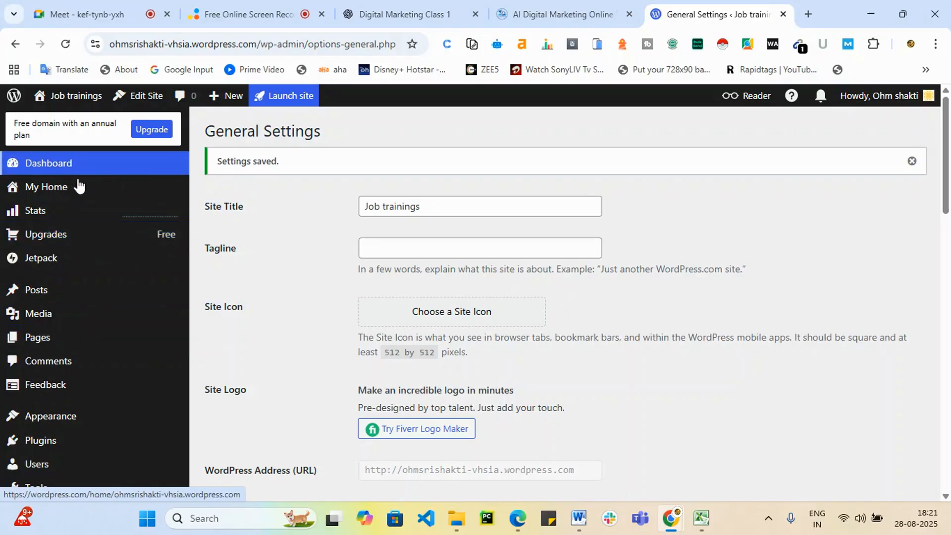
pyautogui.click(61, 191)
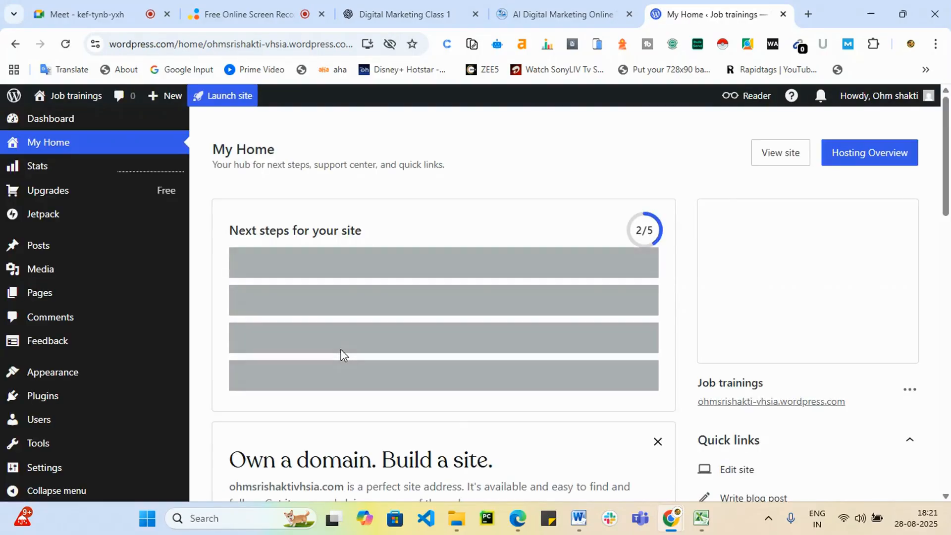
# Look over the My Home dashboard and open the list of all posts.
pyautogui.scroll(-2, 356, 364)
pyautogui.scroll(-4, 357, 364)
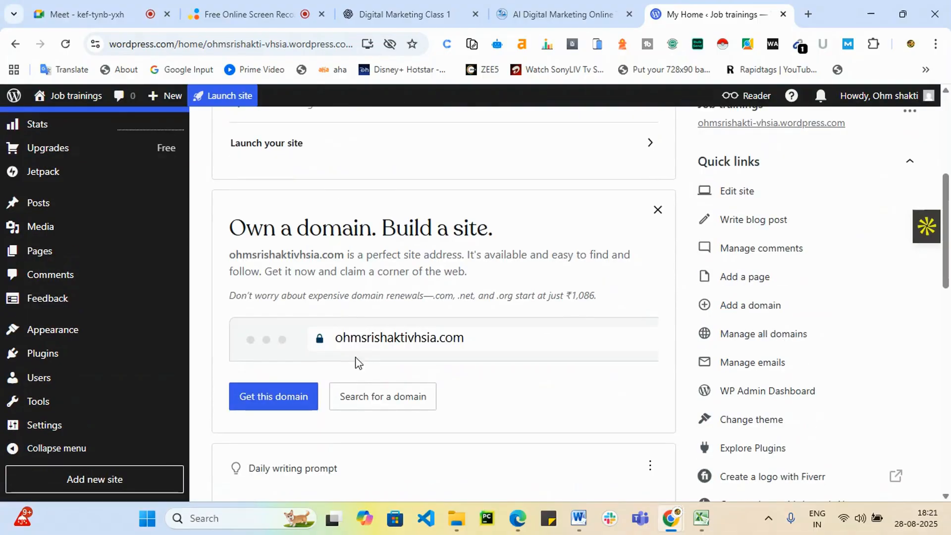
pyautogui.scroll(-5, 333, 397)
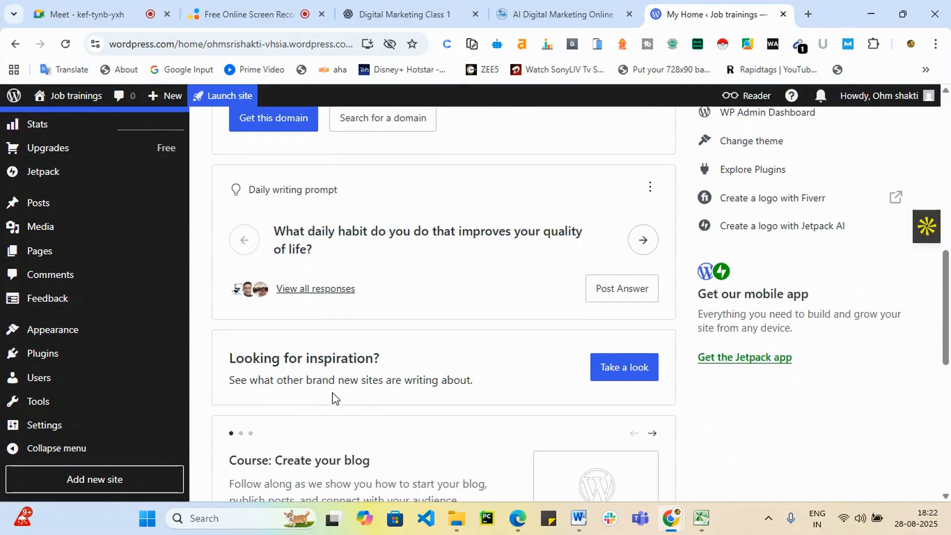
pyautogui.scroll(-8, 333, 397)
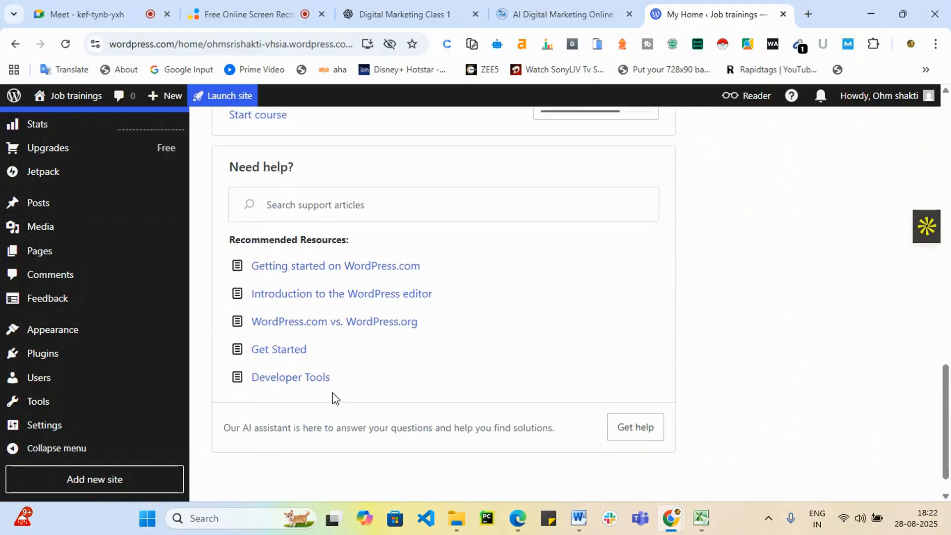
pyautogui.scroll(12, 334, 397)
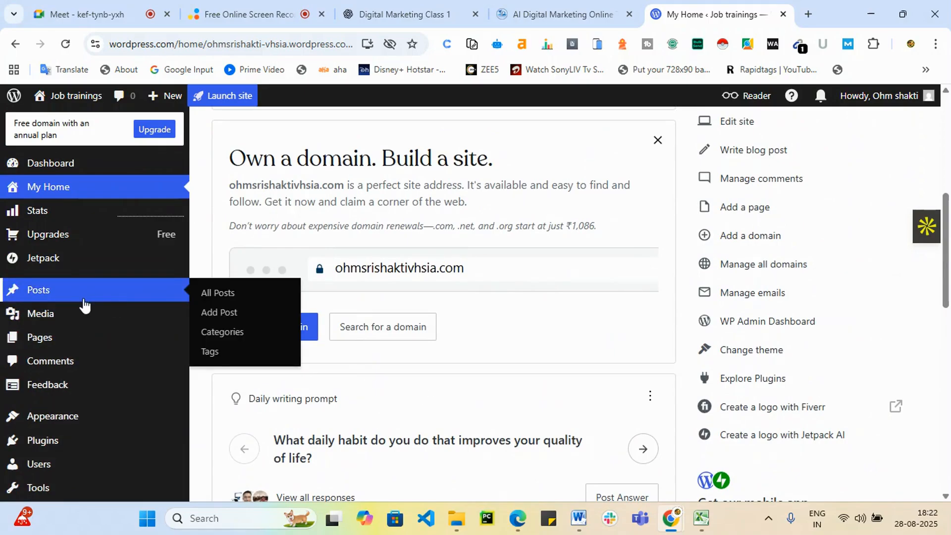
pyautogui.click(84, 297)
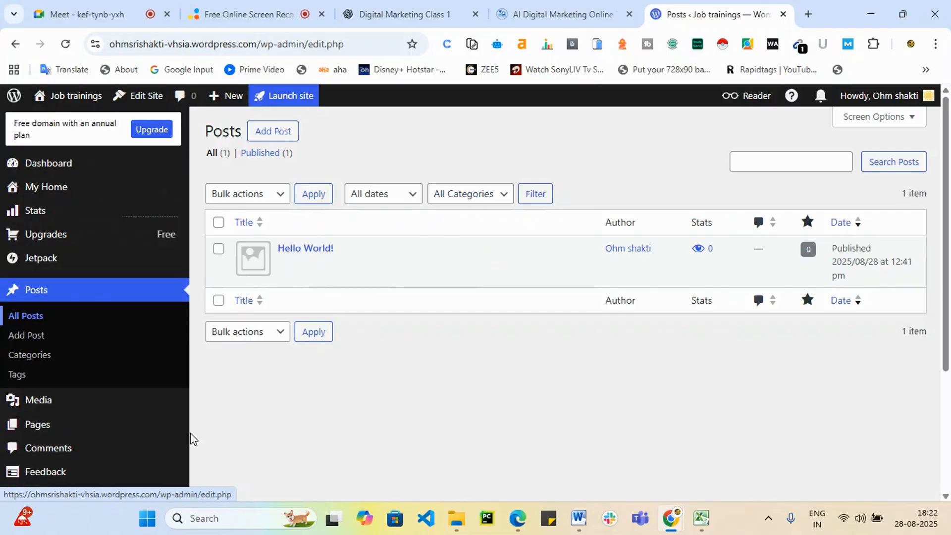
# Review the account profile page, then visit the live site from the admin bar.
pyautogui.moveTo(926, 98)
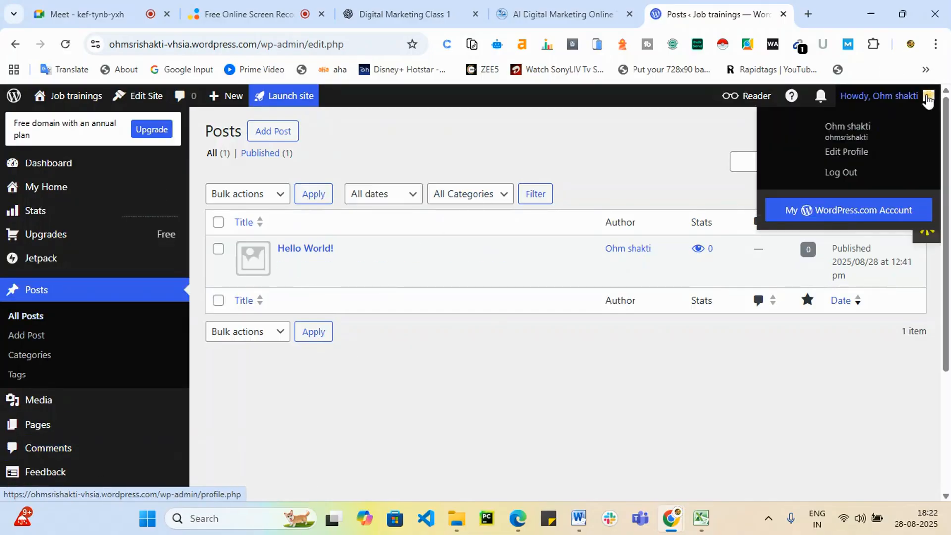
pyautogui.click(893, 189)
pyautogui.scroll(-5, 667, 238)
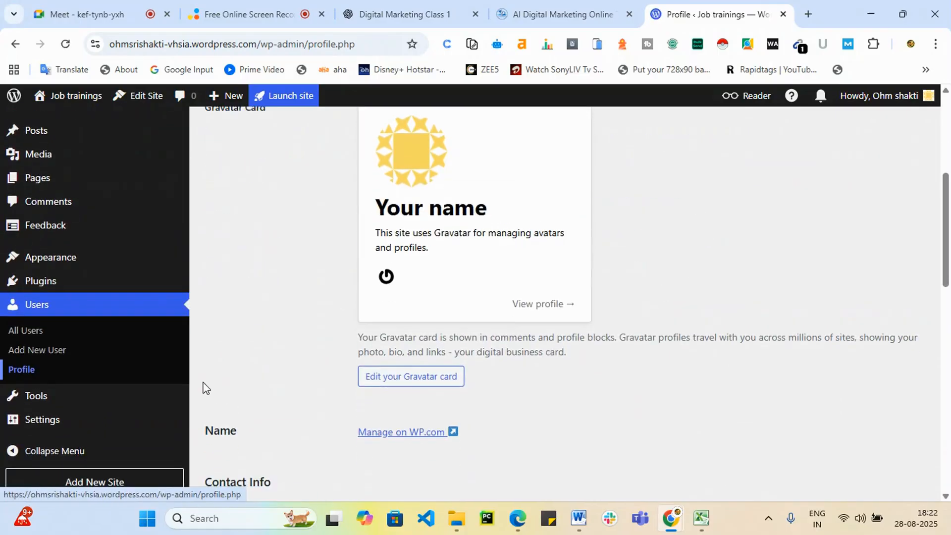
pyautogui.scroll(-3, 178, 390)
pyautogui.moveTo(157, 392)
pyautogui.moveTo(64, 97)
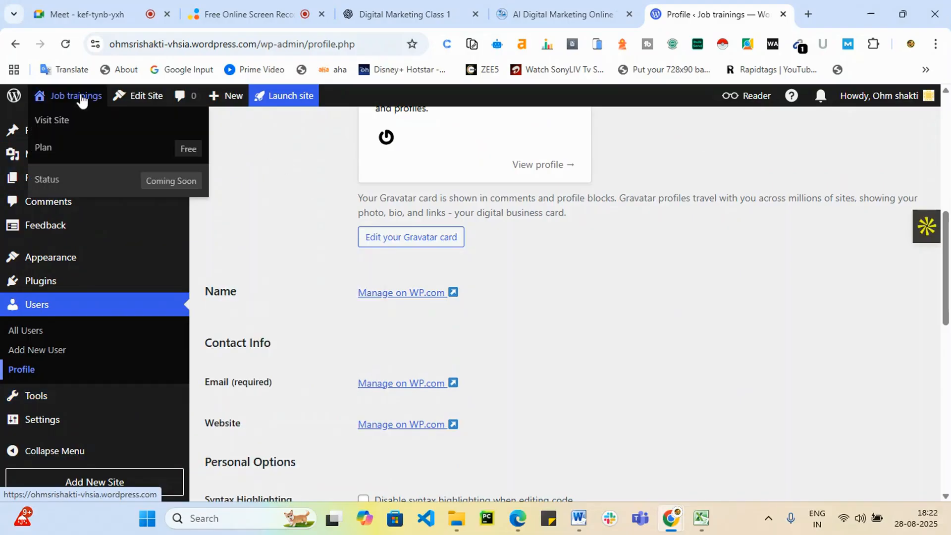
pyautogui.click(59, 120)
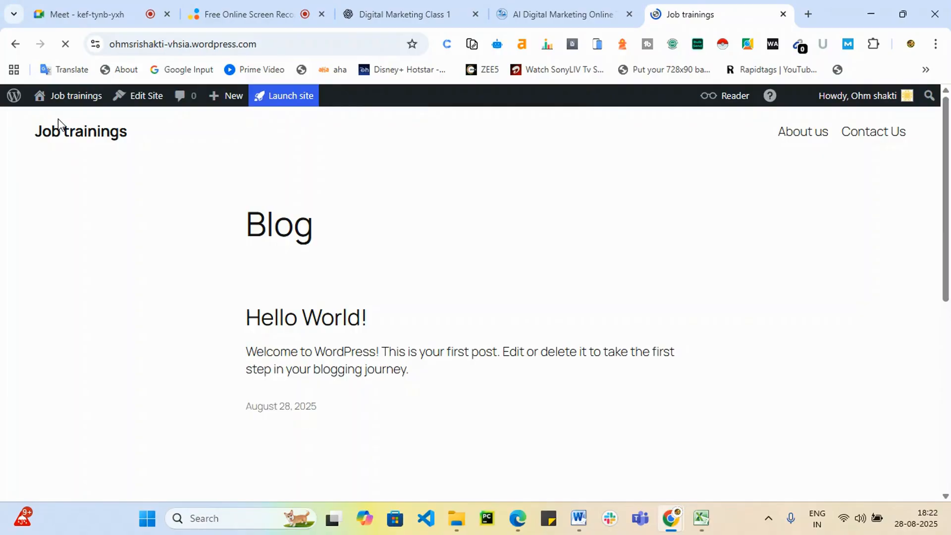
# View the live Job trainings front page, glance at other browser tabs, and return to the Dashboard.
pyautogui.moveTo(3, 96)
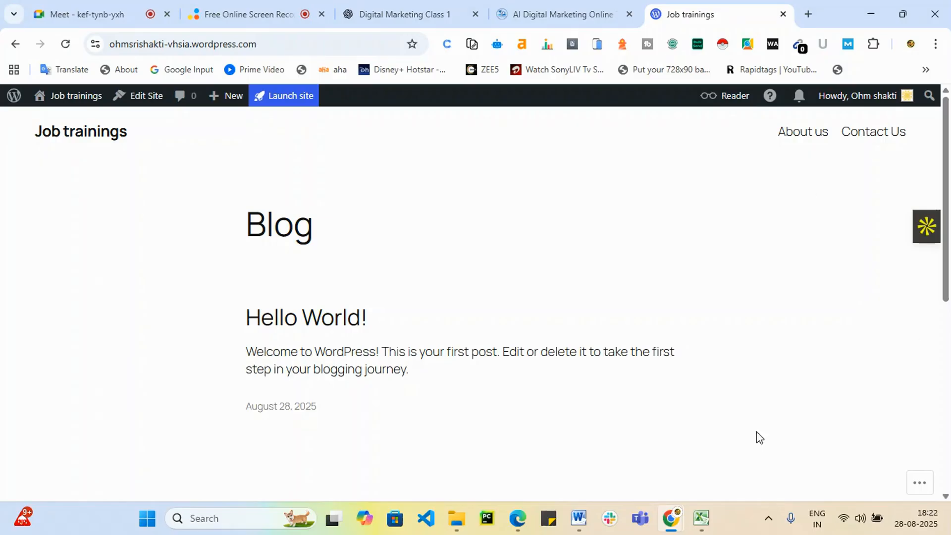
pyautogui.click(376, 14)
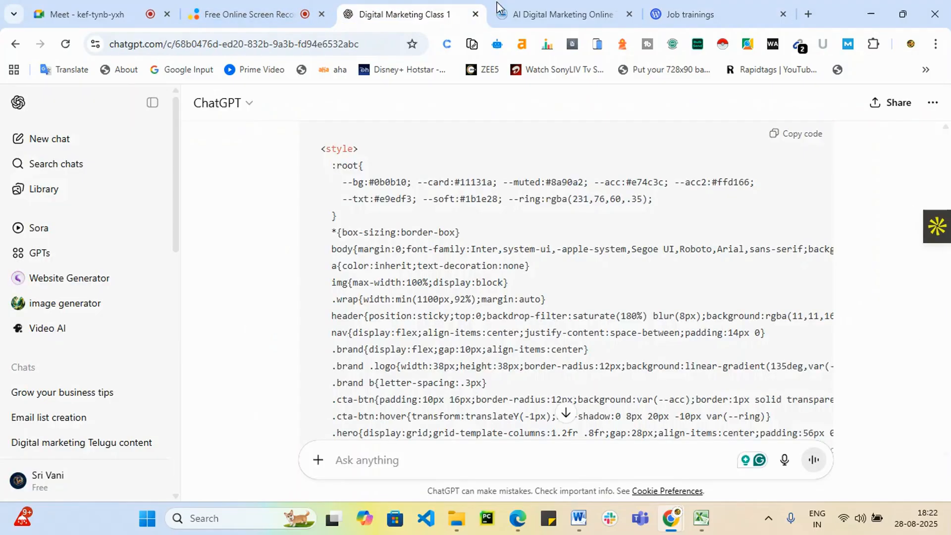
pyautogui.click(497, 7)
pyautogui.click(762, 8)
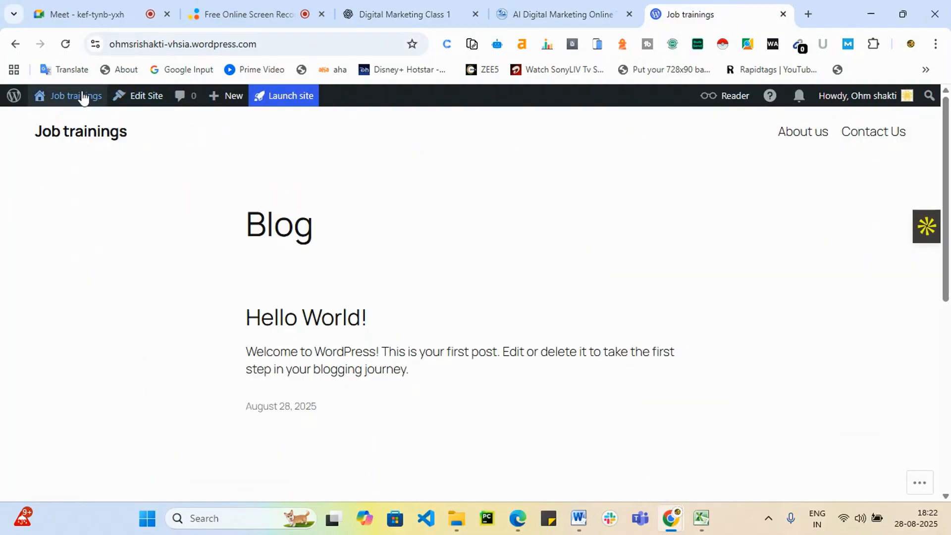
pyautogui.moveTo(79, 97)
pyautogui.click(73, 121)
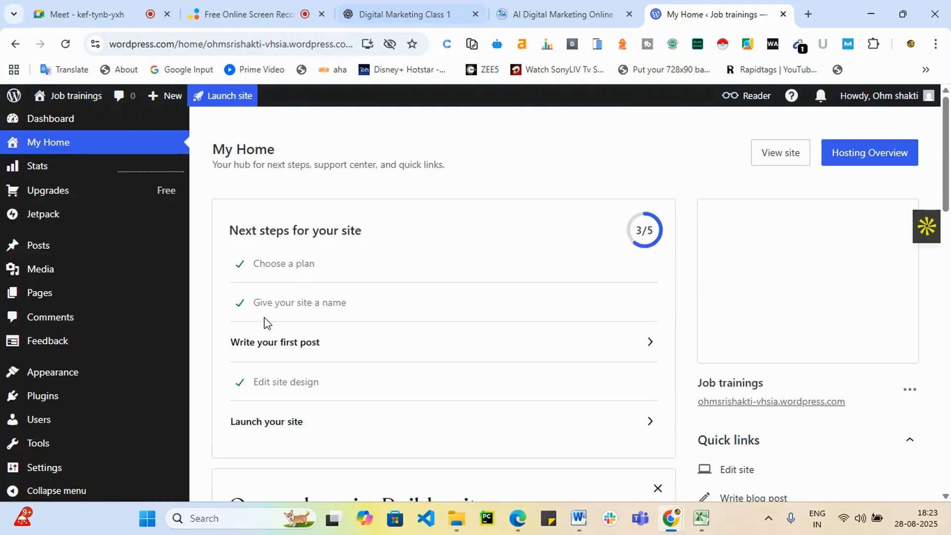
# Open the Posts list and begin a new post with Add Post.
pyautogui.moveTo(83, 337)
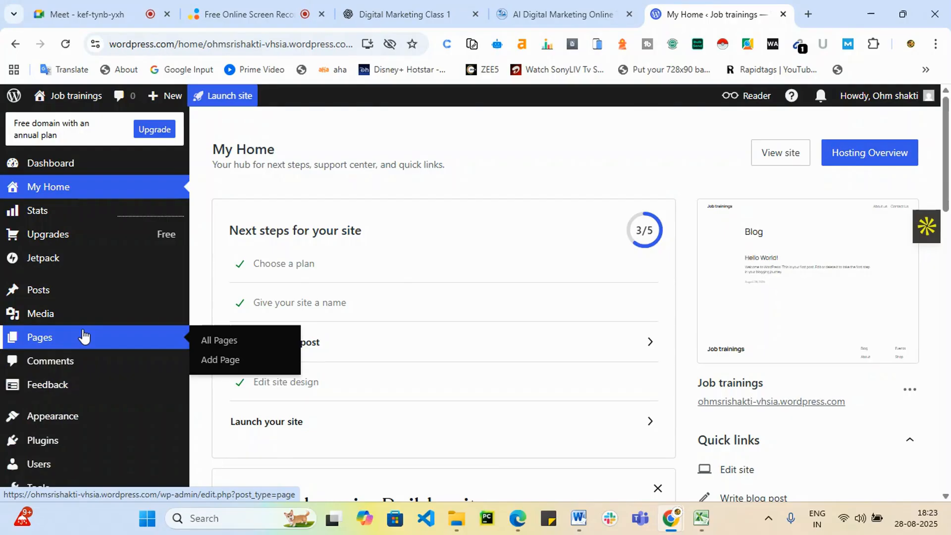
pyautogui.moveTo(79, 296)
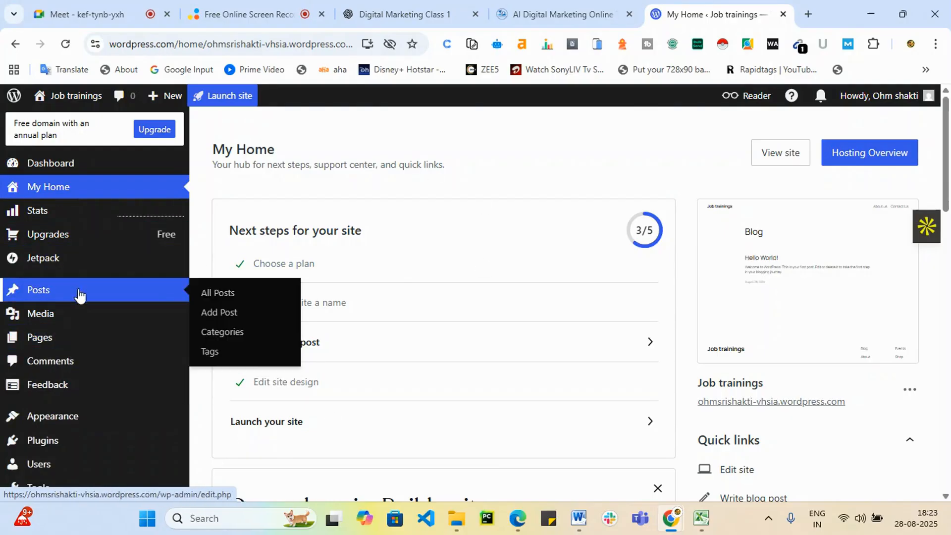
pyautogui.click(74, 298)
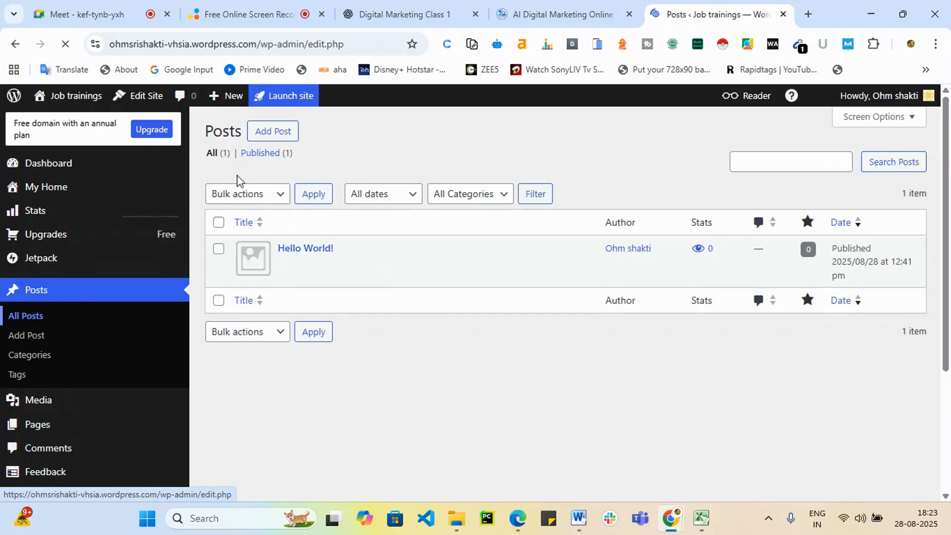
pyautogui.click(273, 133)
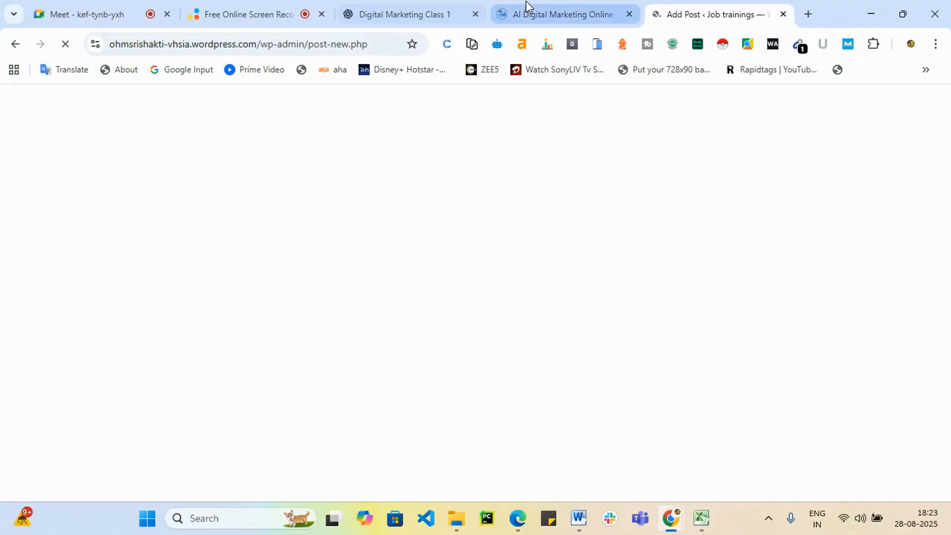
# Paste ChatGPT's title 'Fundamentals of Digital Marketing (Class – 1)' into the post title.
pyautogui.click(370, 11)
pyautogui.scroll(15, 365, 254)
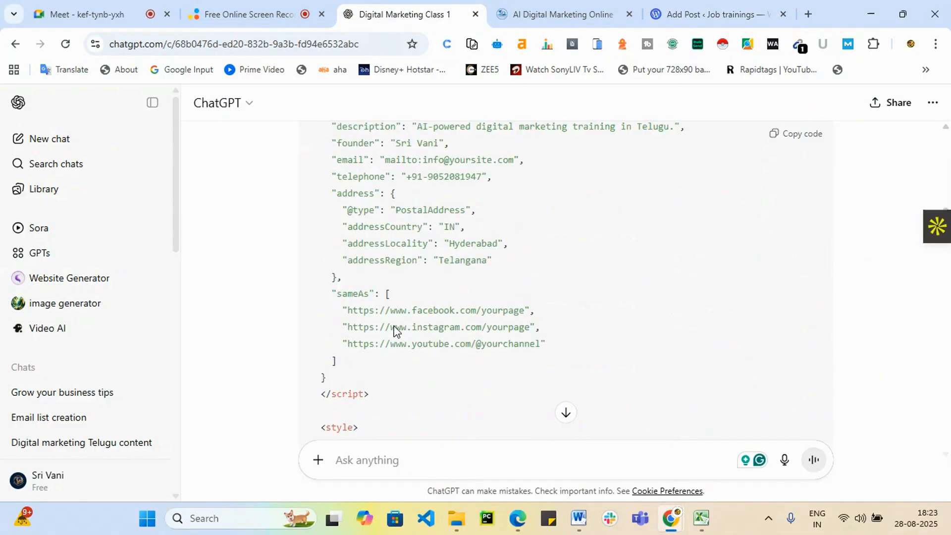
pyautogui.scroll(10, 563, 416)
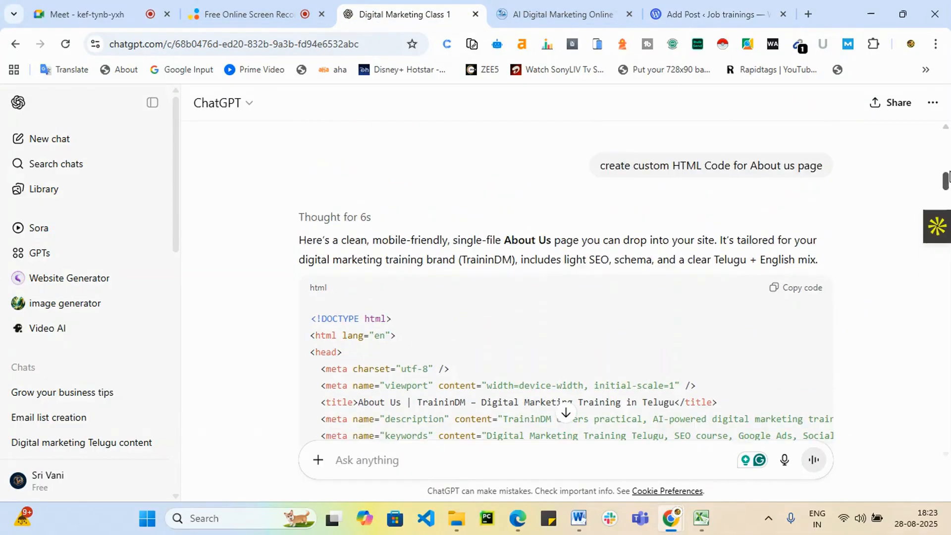
pyautogui.scroll(-2, 696, 272)
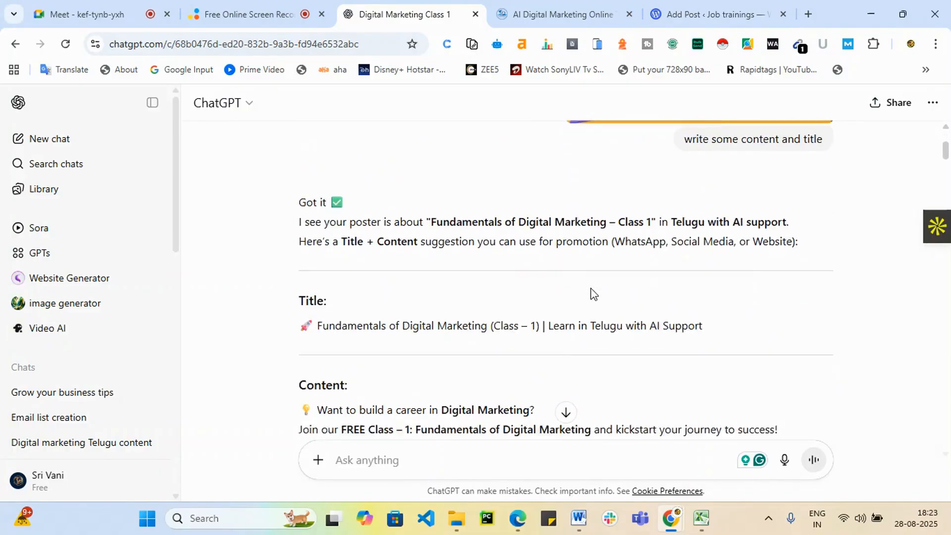
pyautogui.moveTo(314, 268); pyautogui.dragTo(712, 286)
pyautogui.hotkey('ctrl', 'c')
pyautogui.click(718, 7)
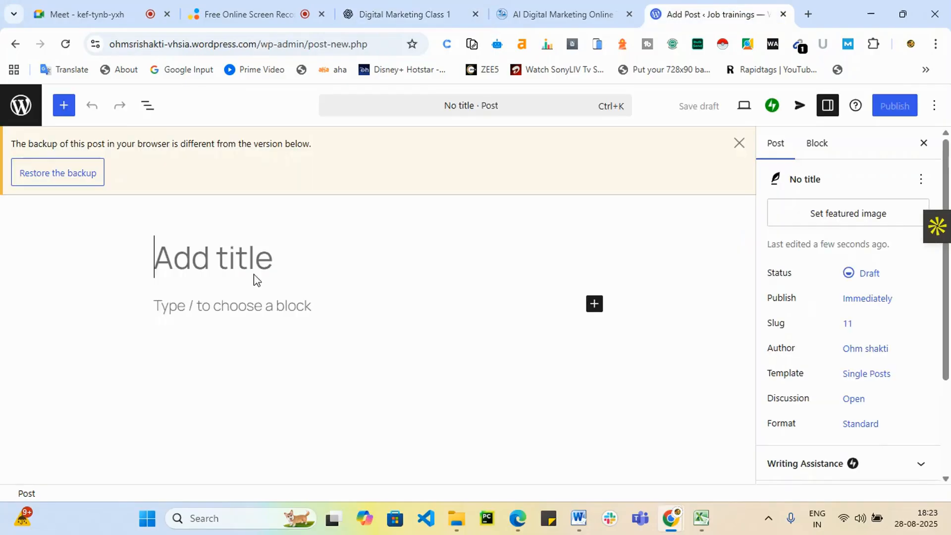
pyautogui.hotkey('ctrl', 'v')
# Paste ChatGPT's suggested class promotion content into the empty post body.
pyautogui.scroll(-1, 364, 338)
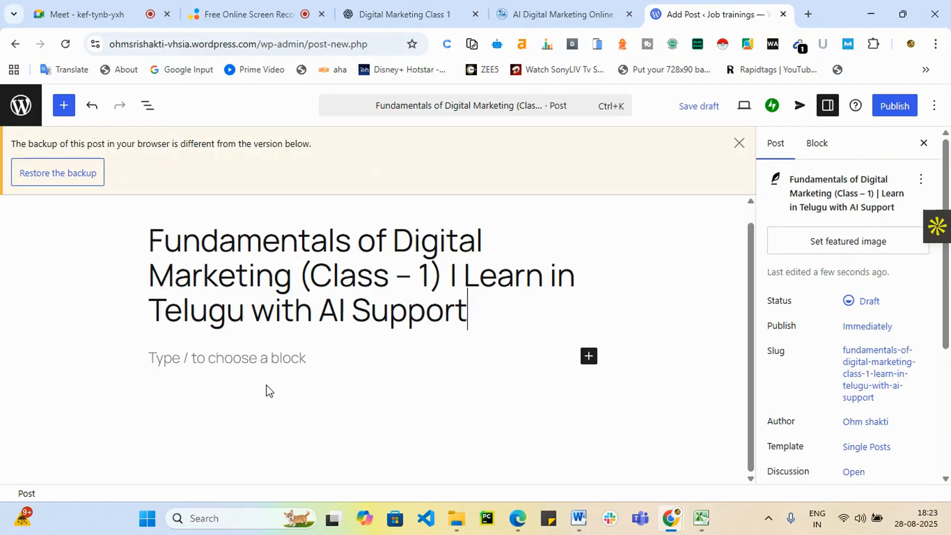
pyautogui.click(238, 358)
pyautogui.click(413, 13)
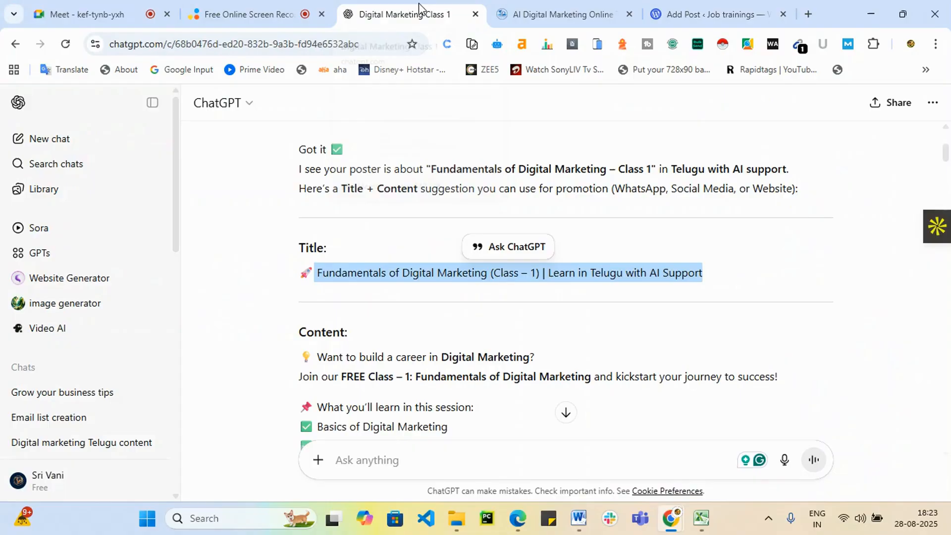
pyautogui.scroll(-3, 406, 361)
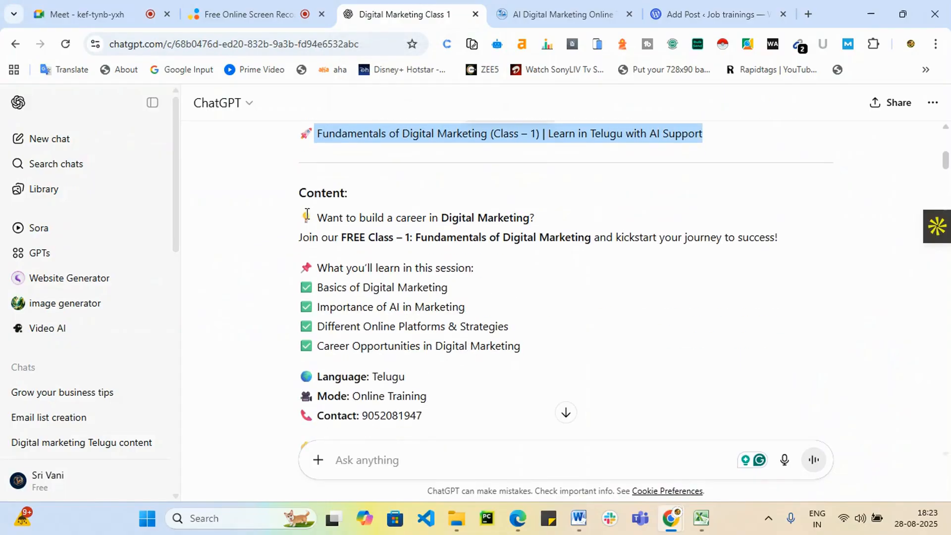
pyautogui.moveTo(304, 217); pyautogui.dragTo(756, 194)
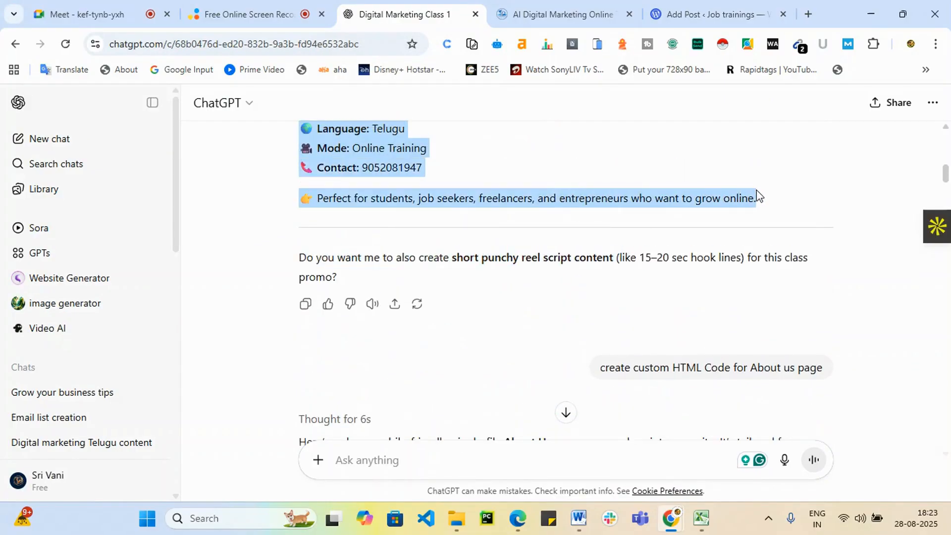
pyautogui.click(713, 14)
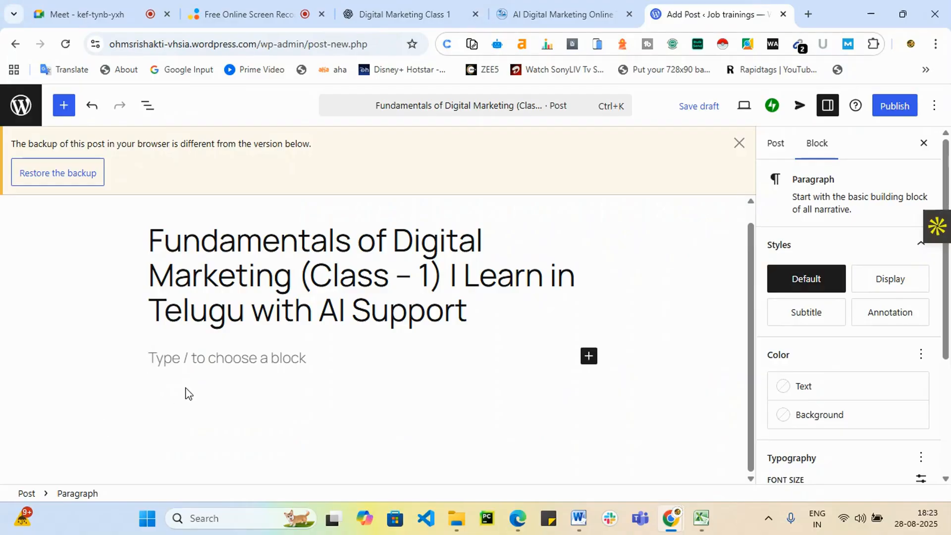
pyautogui.hotkey('ctrl', 'v')
# Select the phrase 'Fundamentals of Digital Marketing' in the intro, checking the other browser tabs.
pyautogui.scroll(10, 278, 445)
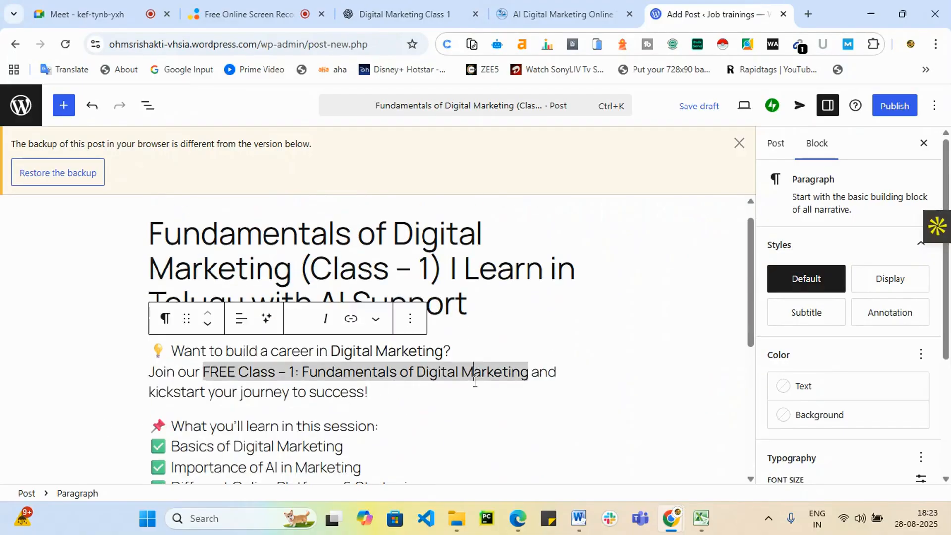
pyautogui.click(481, 446)
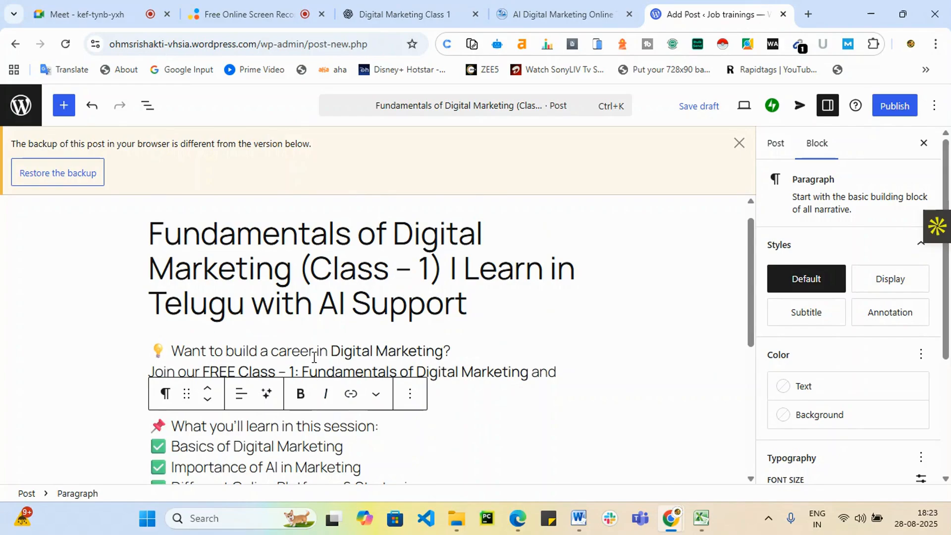
pyautogui.click(313, 356)
pyautogui.moveTo(305, 371); pyautogui.dragTo(524, 369)
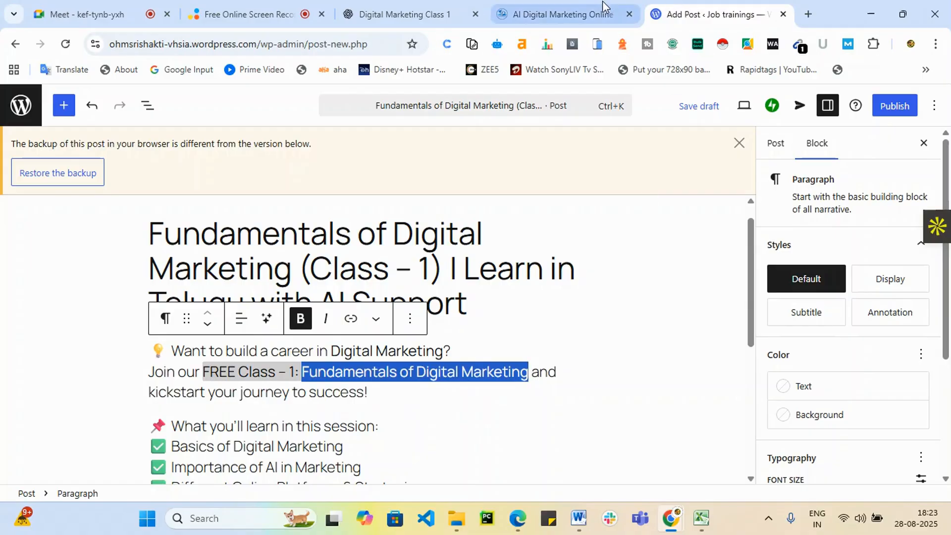
pyautogui.click(589, 11)
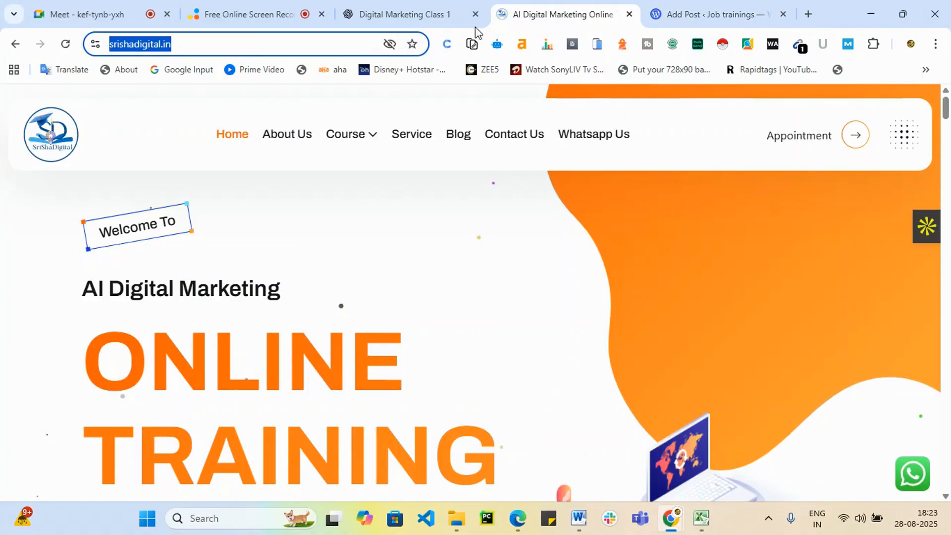
pyautogui.click(233, 11)
pyautogui.click(403, 13)
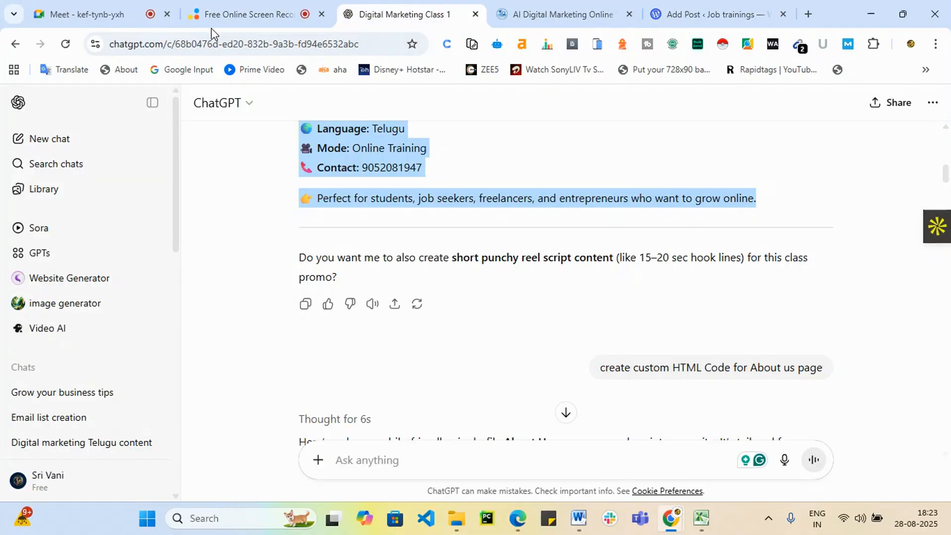
pyautogui.click(694, 11)
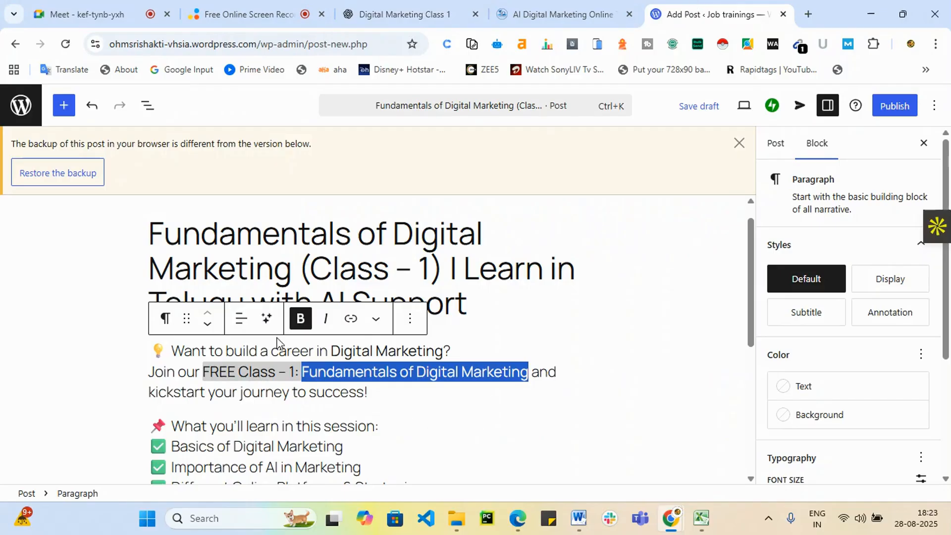
pyautogui.click(352, 324)
pyautogui.write('https://srishadigital.in/')
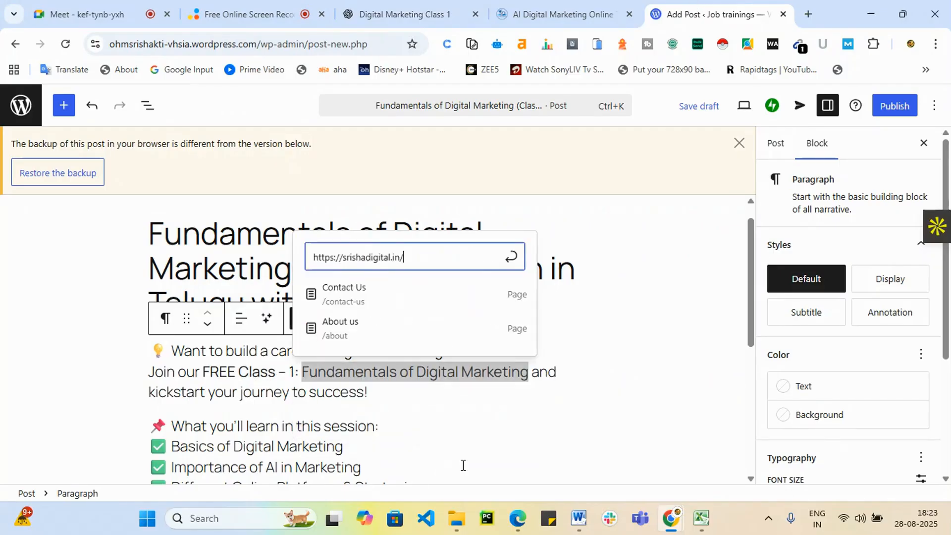
pyautogui.press('Return')
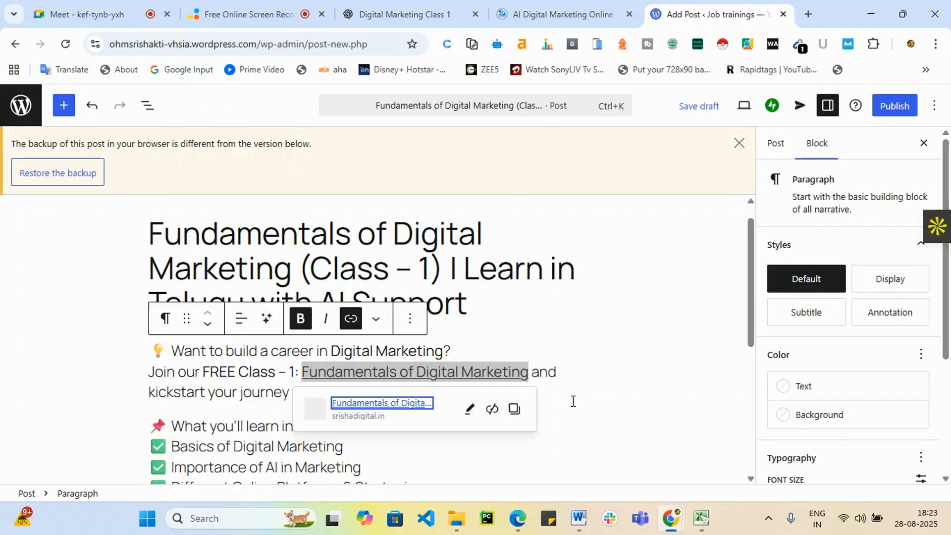
pyautogui.scroll(-2, 657, 358)
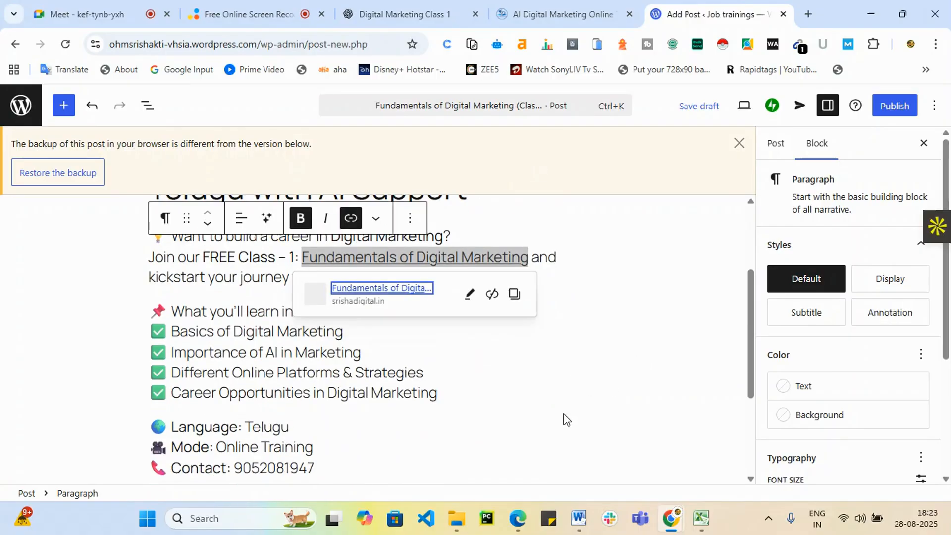
pyautogui.scroll(3, 628, 376)
pyautogui.click(543, 328)
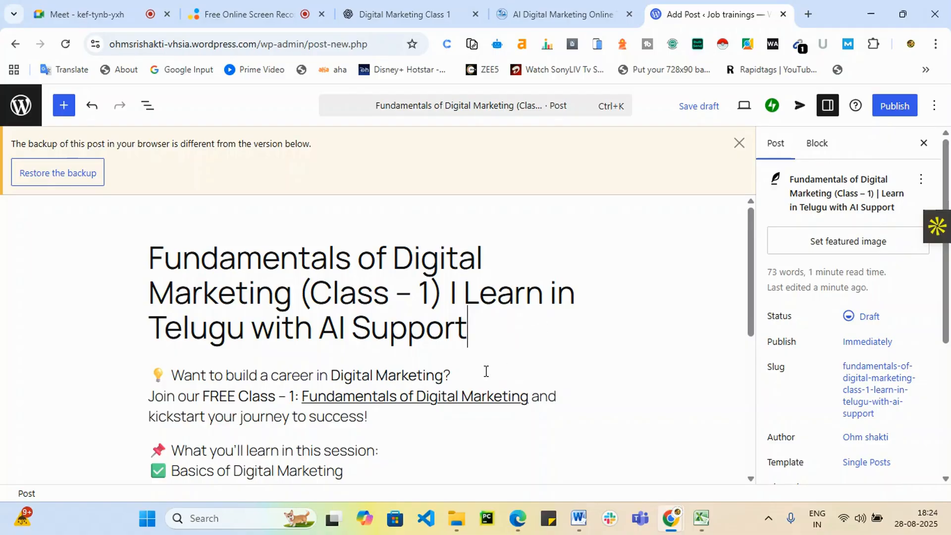
pyautogui.scroll(-5, 584, 406)
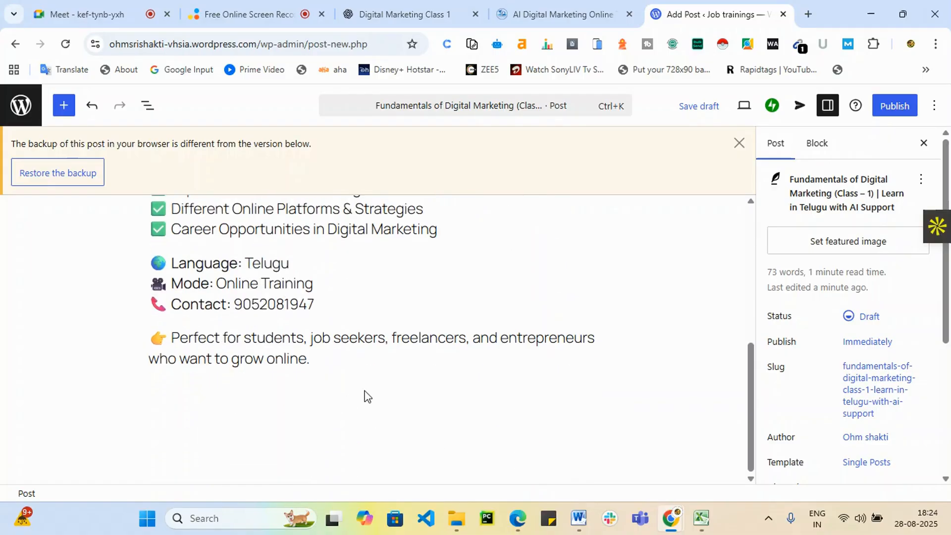
pyautogui.click(364, 396)
# Add an Image block and upload the 'download (1)' robot image from the computer.
pyautogui.click(588, 392)
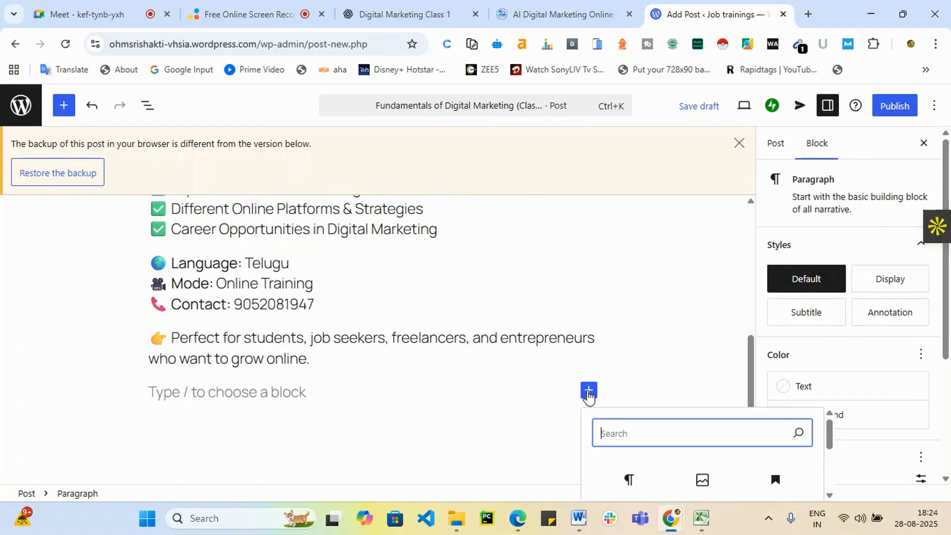
pyautogui.scroll(-3, 766, 461)
pyautogui.scroll(3, 644, 469)
pyautogui.click(704, 481)
pyautogui.scroll(-3, 539, 352)
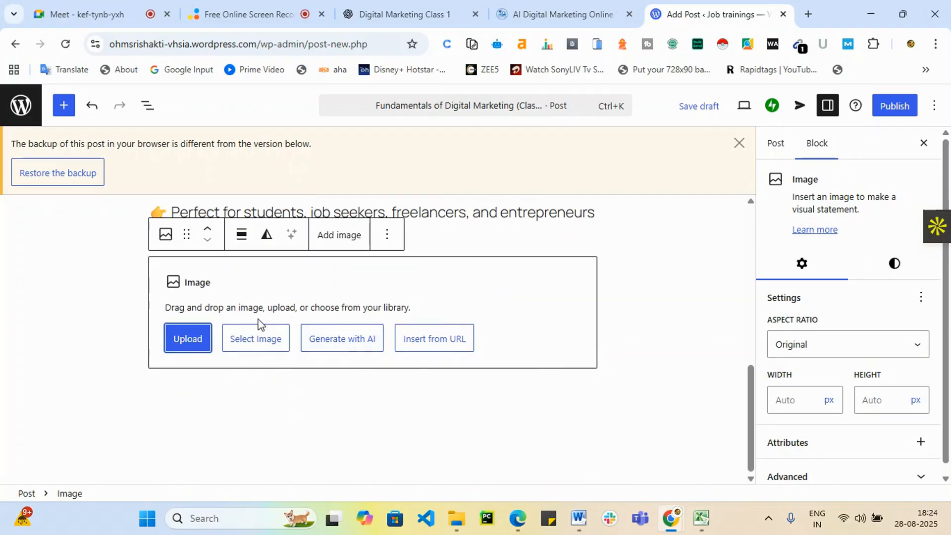
pyautogui.click(193, 333)
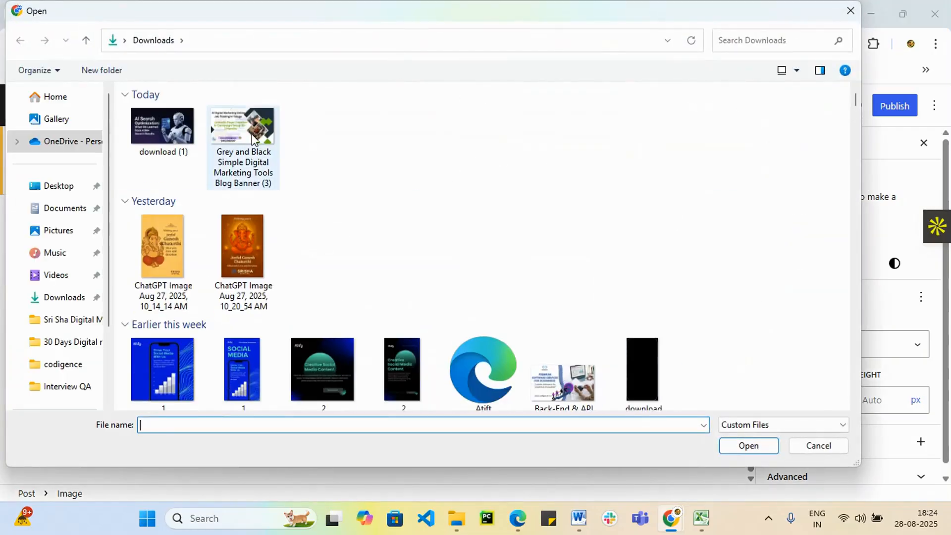
pyautogui.click(160, 129)
pyautogui.click(759, 452)
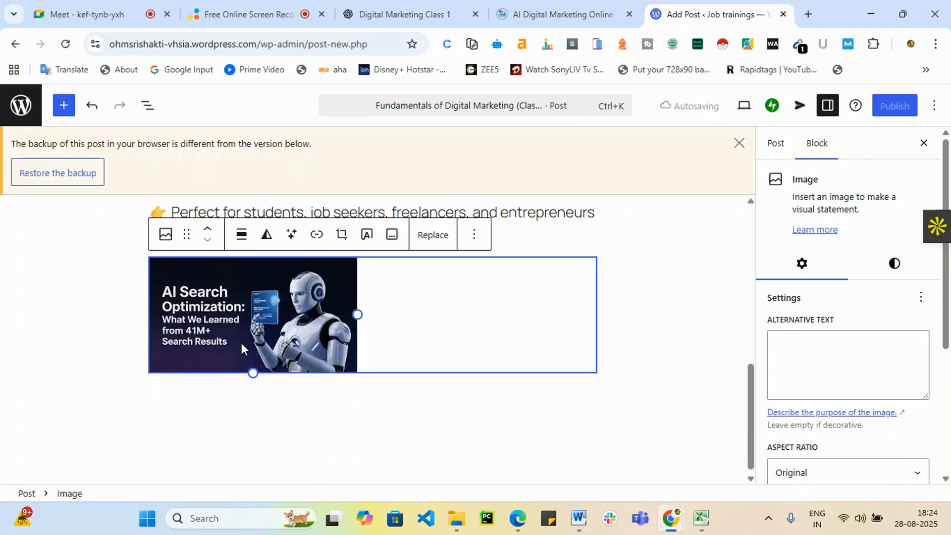
# Drag the robot image above the intro paragraph, directly beneath the post title.
pyautogui.scroll(3, 439, 366)
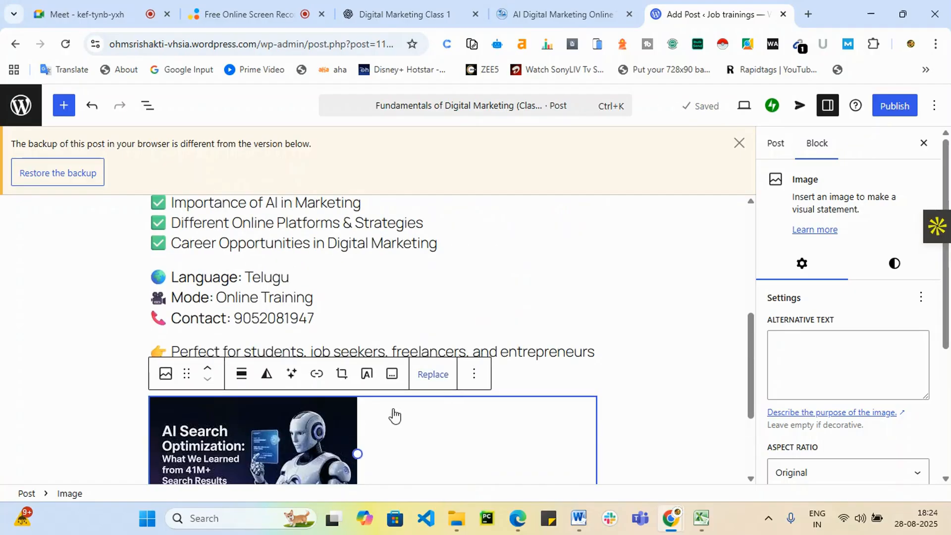
pyautogui.moveTo(220, 425); pyautogui.dragTo(282, 246)
pyautogui.scroll(3, 384, 390)
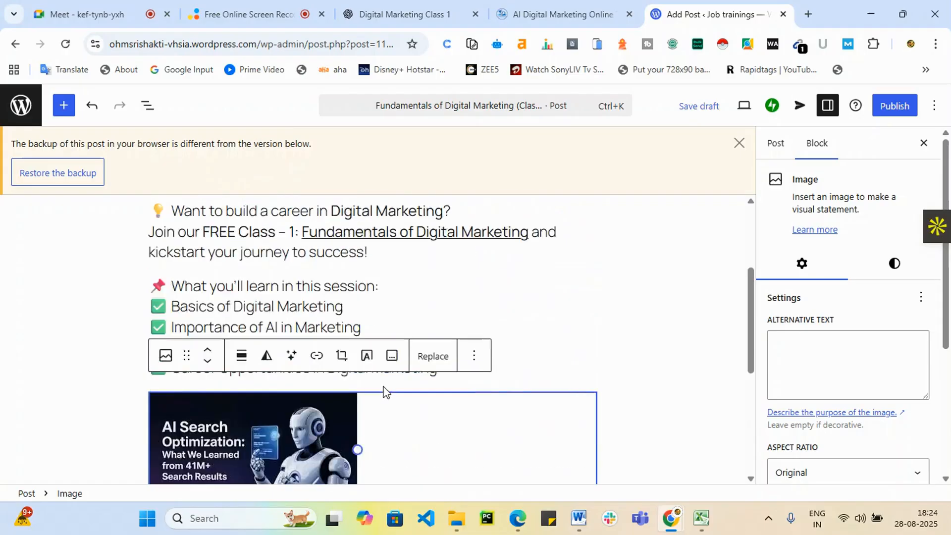
pyautogui.moveTo(214, 464); pyautogui.dragTo(250, 212)
pyautogui.scroll(3, 506, 310)
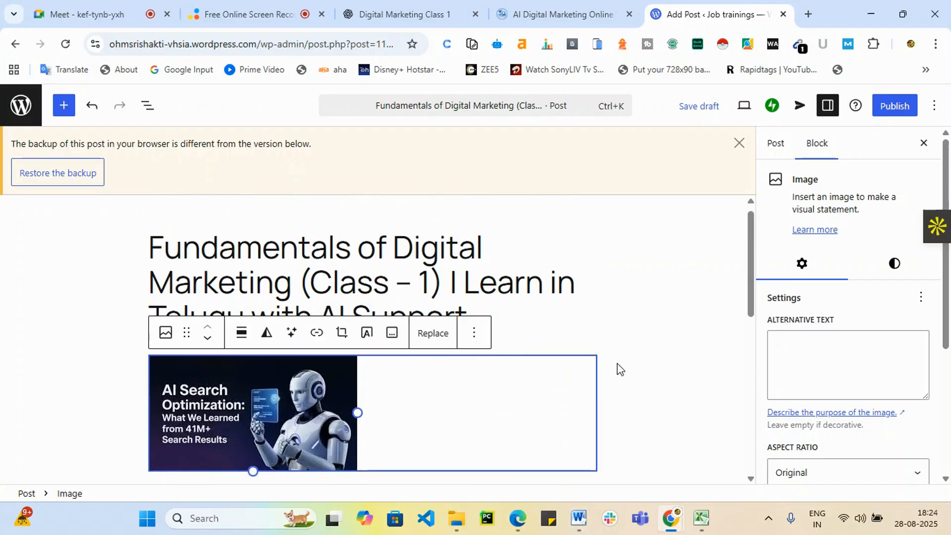
pyautogui.click(630, 387)
pyautogui.scroll(-4, 569, 414)
pyautogui.scroll(3, 508, 373)
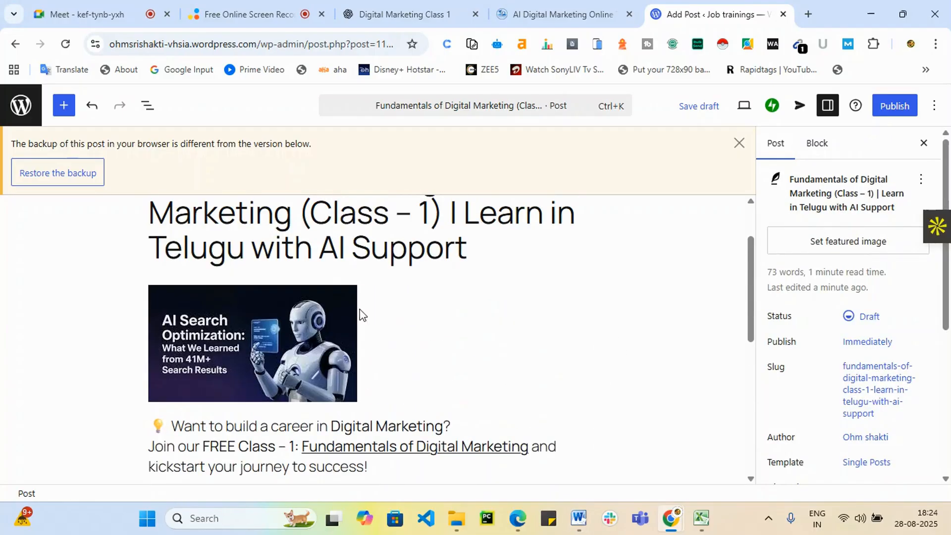
pyautogui.click(317, 316)
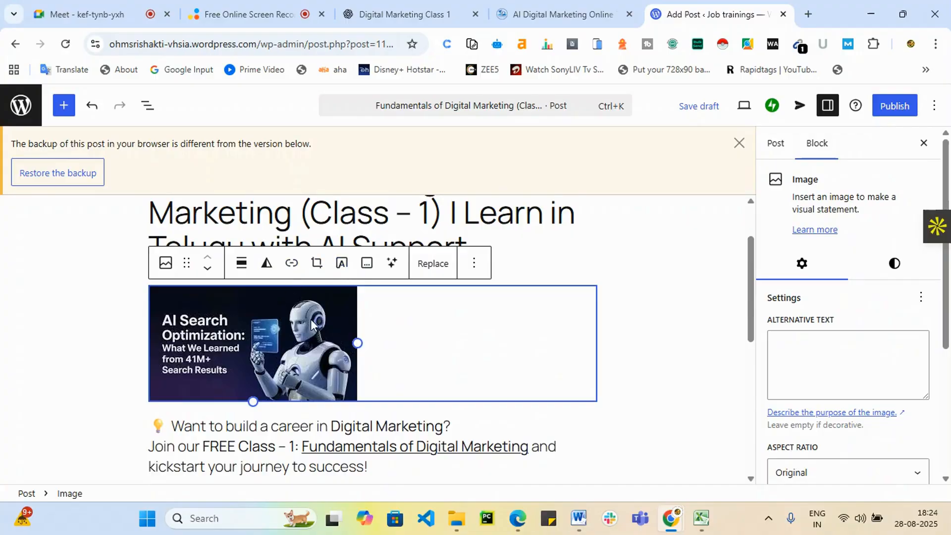
# Convert the robot image into a wide Cover block with an overlay text placeholder.
pyautogui.click(474, 266)
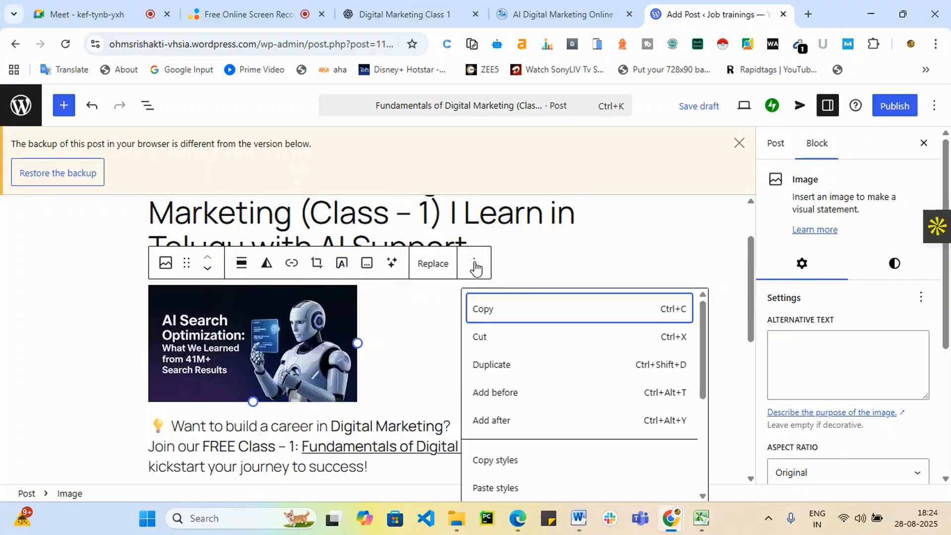
pyautogui.click(282, 372)
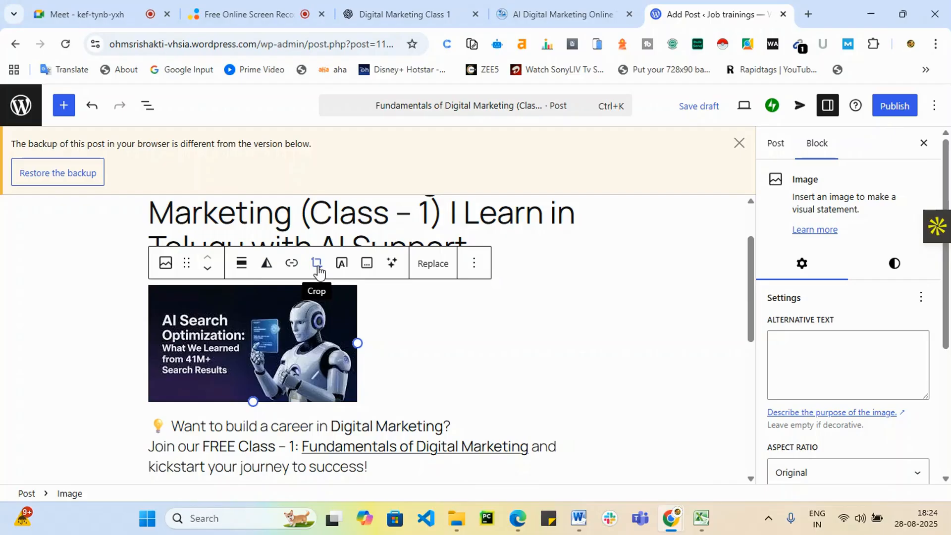
pyautogui.click(343, 267)
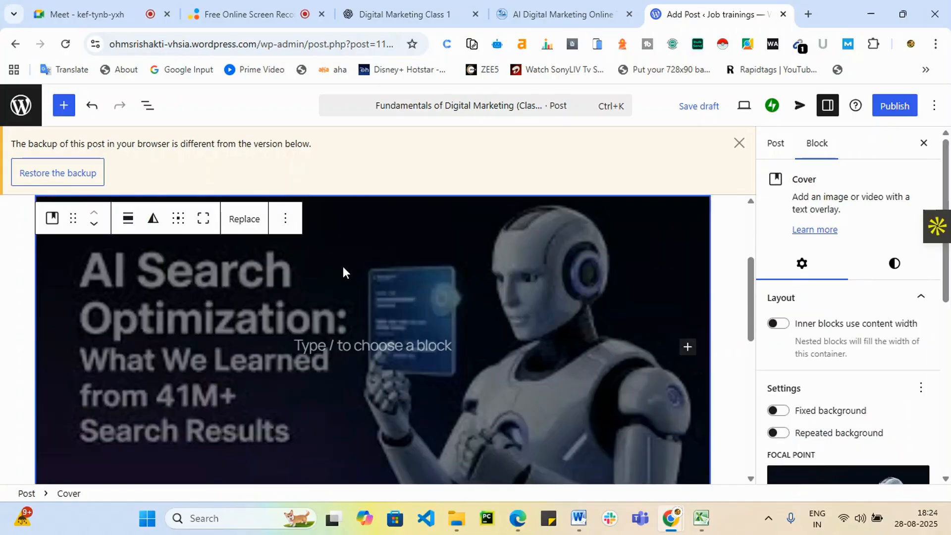
pyautogui.scroll(-4, 368, 384)
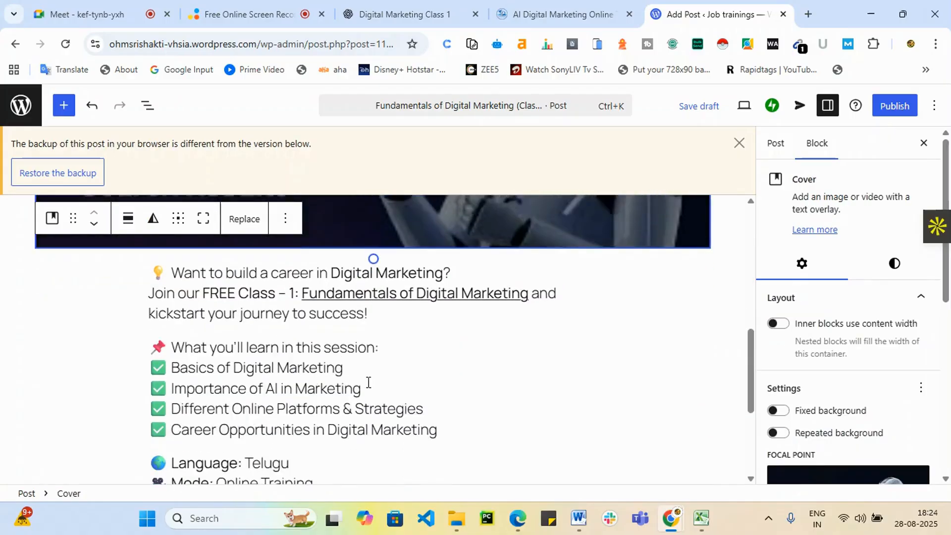
pyautogui.scroll(5, 369, 388)
pyautogui.scroll(3, 76, 300)
pyautogui.scroll(-5, 205, 295)
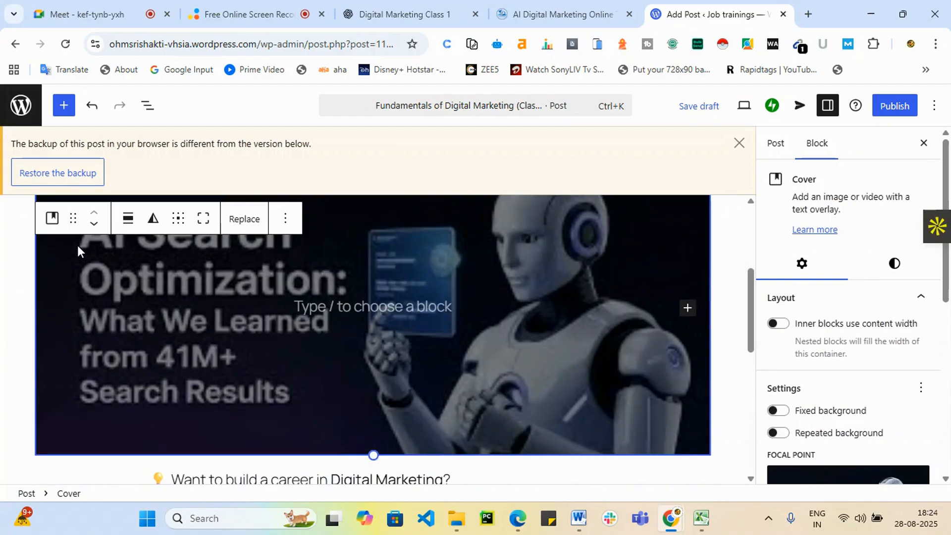
# Undo the Cover conversion to restore the plain image, then publish the post publicly.
pyautogui.hotkey('ctrl', 'z')
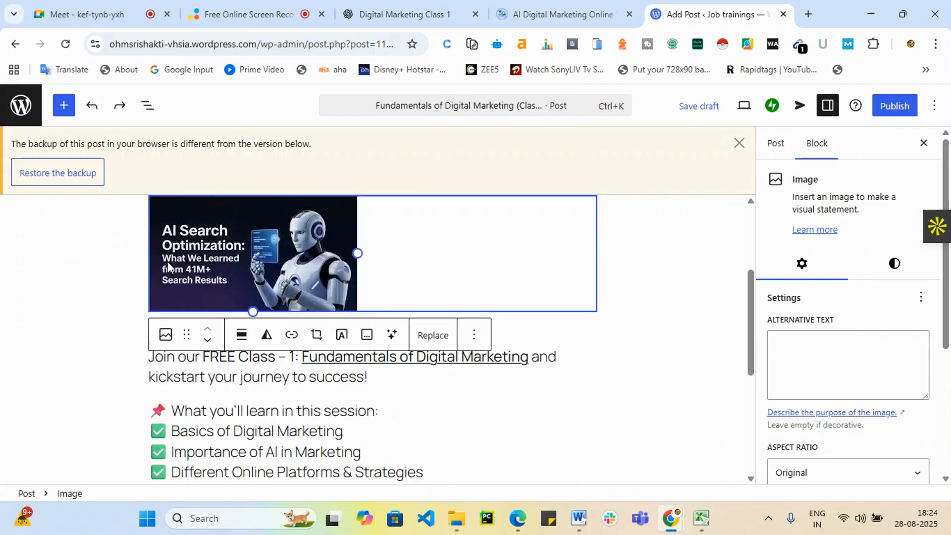
pyautogui.click(541, 426)
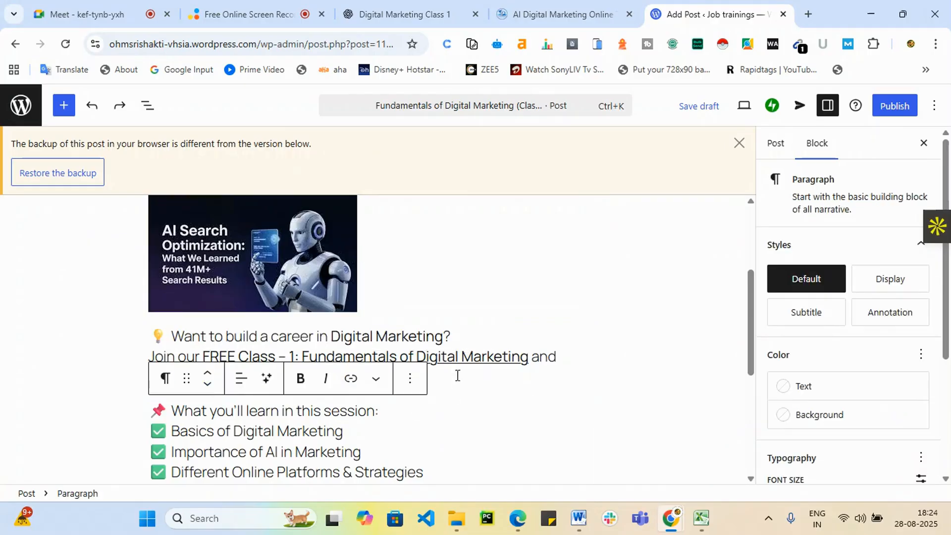
pyautogui.scroll(-5, 550, 386)
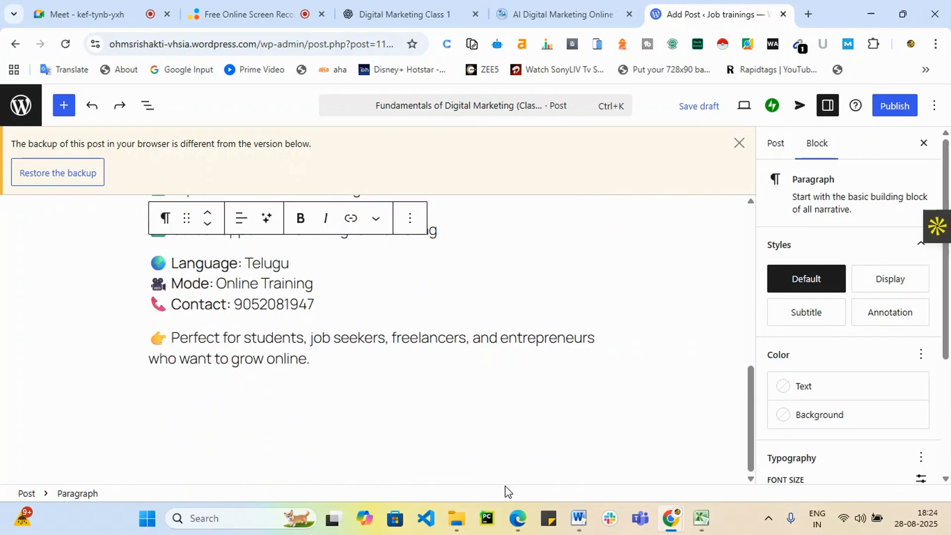
pyautogui.click(904, 108)
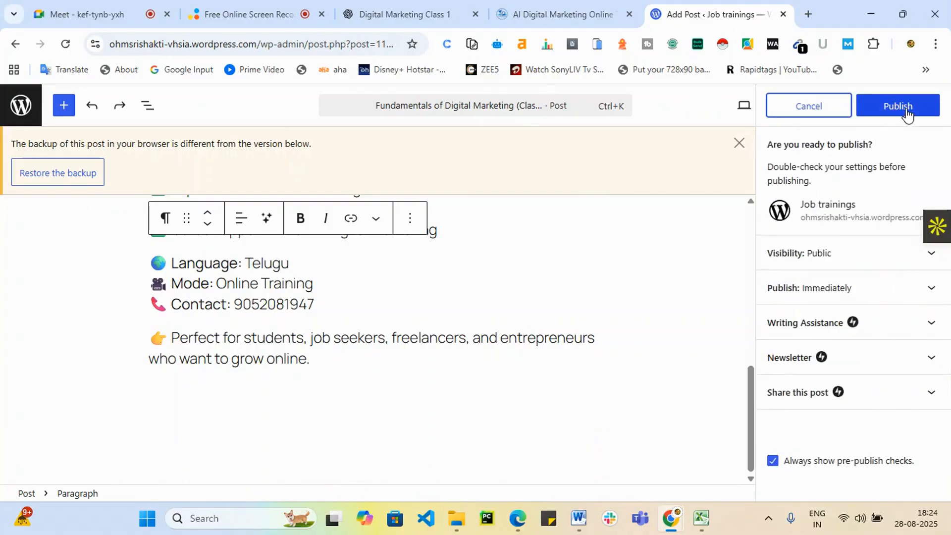
pyautogui.click(909, 106)
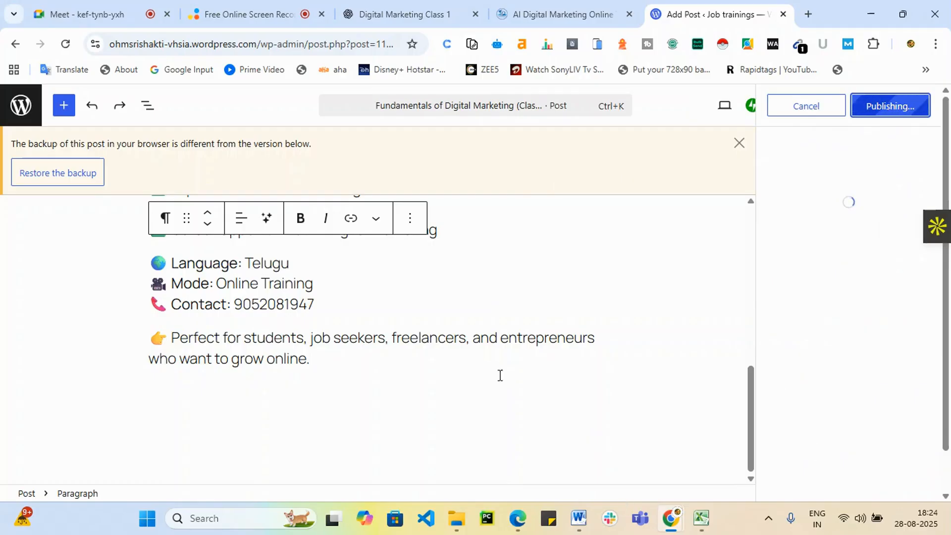
# Copy the published post's address and paste it into a new browser tab.
pyautogui.click(402, 7)
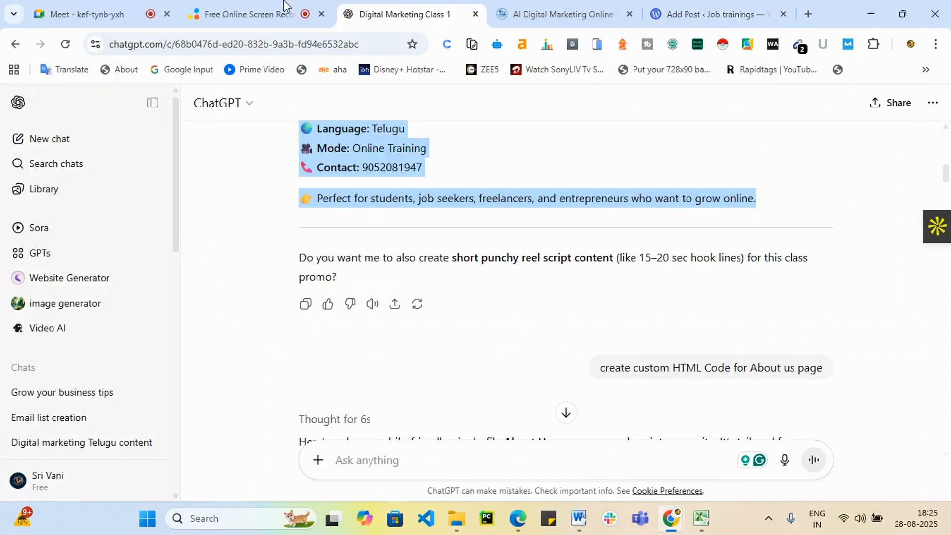
pyautogui.click(694, 16)
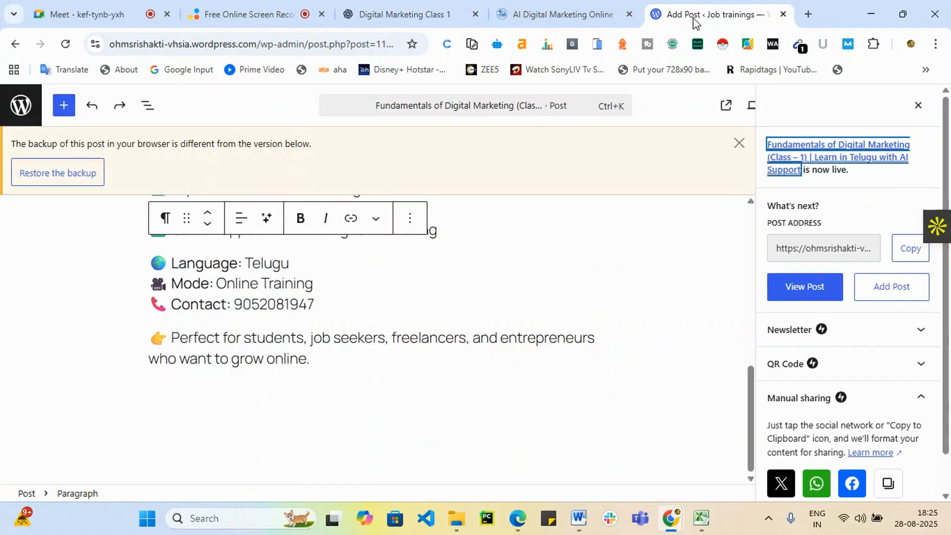
pyautogui.rightClick(21, 127)
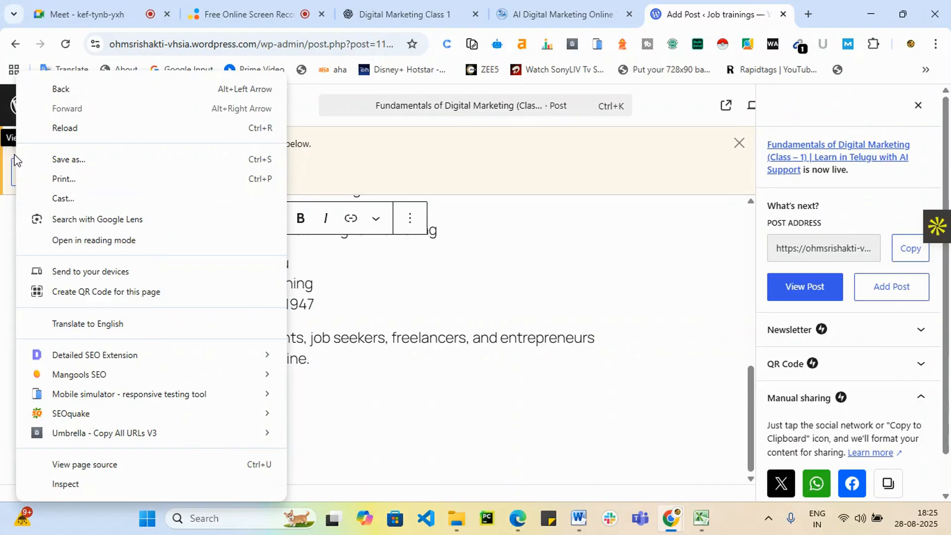
pyautogui.click(568, 280)
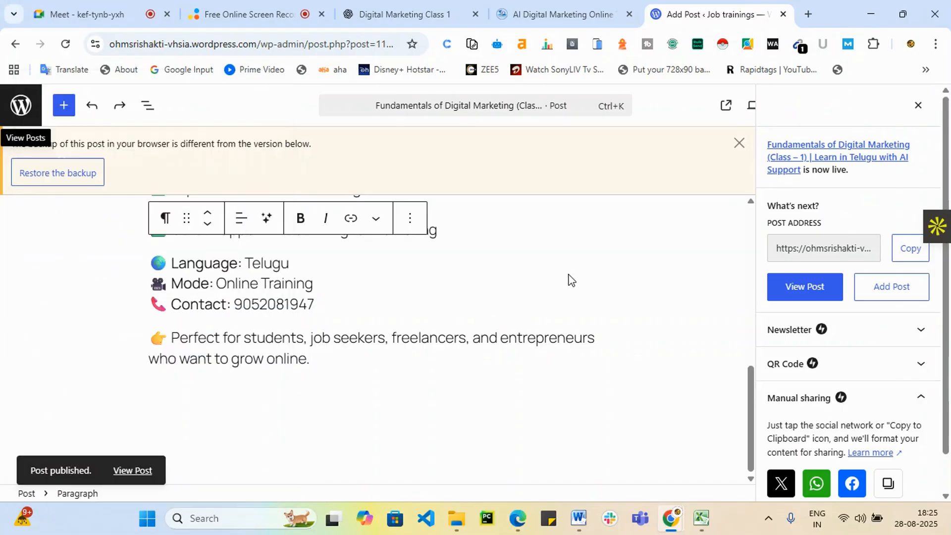
pyautogui.click(914, 255)
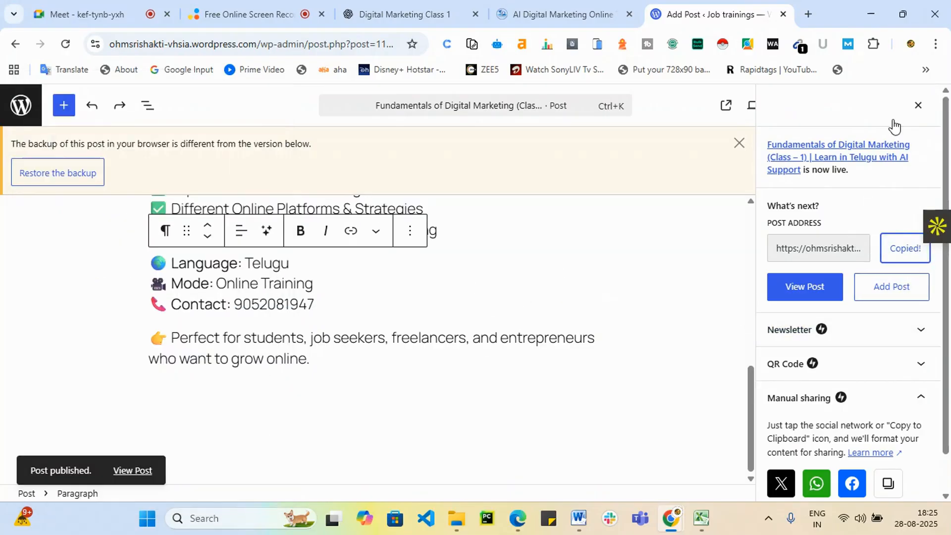
pyautogui.click(809, 15)
pyautogui.hotkey('ctrl', 'v')
# Load the live Fundamentals of Digital Marketing post page and review it, including the comments area.
pyautogui.press('Return')
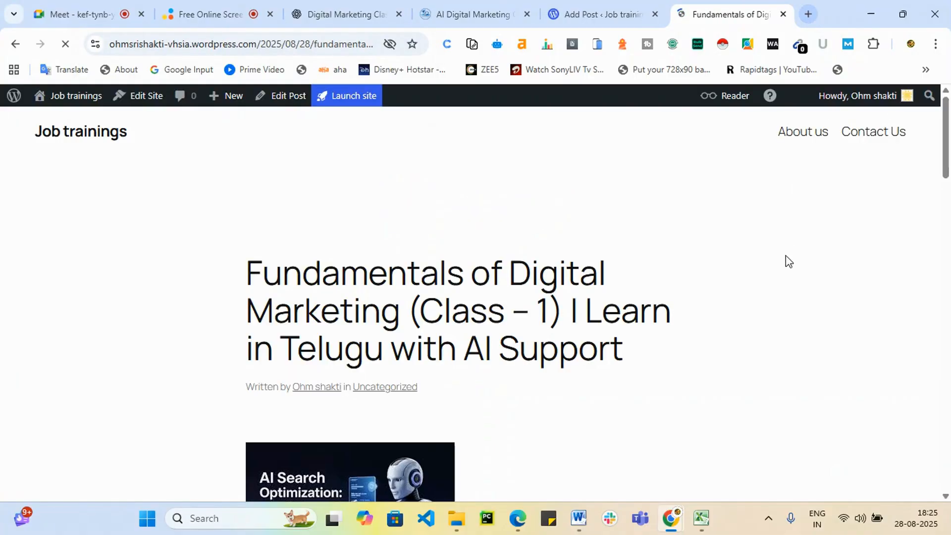
pyautogui.scroll(-10, 577, 295)
pyautogui.scroll(-12, 428, 404)
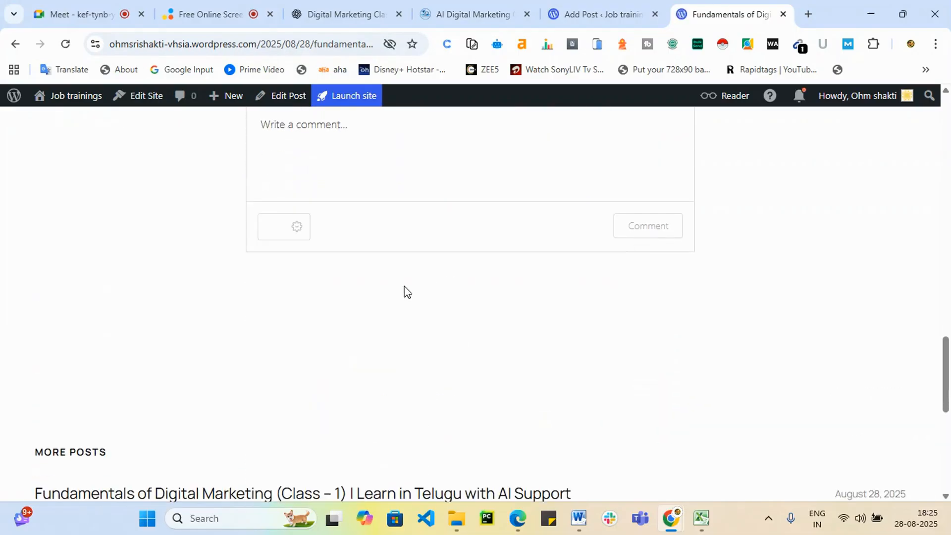
pyautogui.scroll(3, 326, 294)
pyautogui.moveTo(261, 214); pyautogui.dragTo(350, 262)
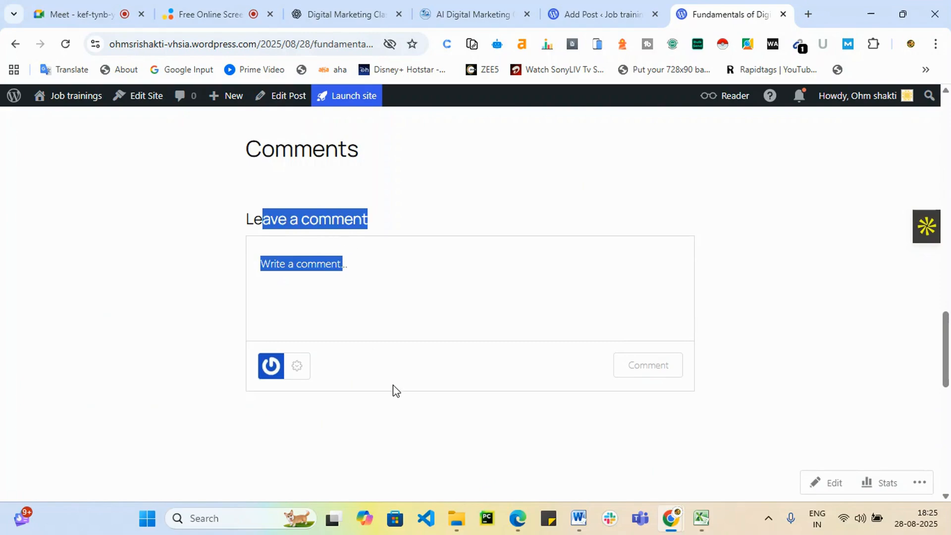
pyautogui.scroll(-8, 394, 392)
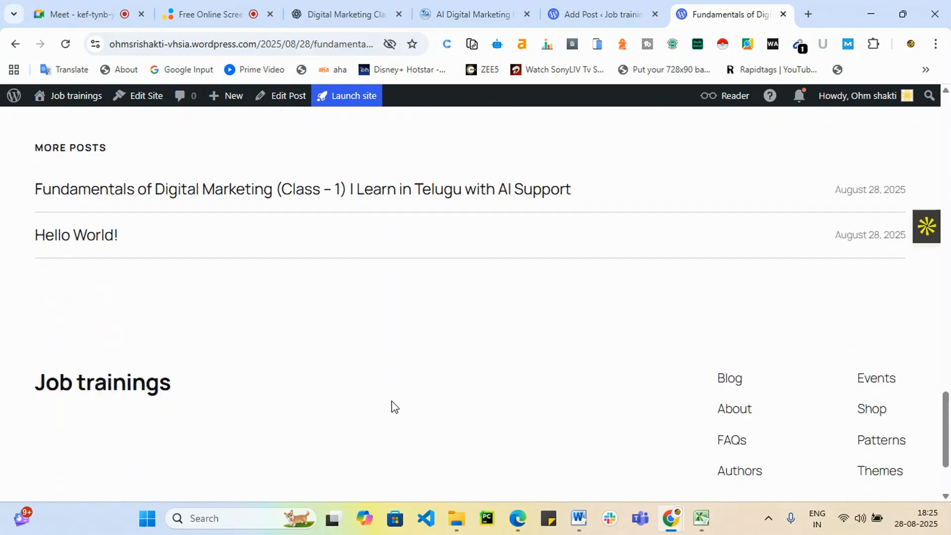
pyautogui.scroll(-2, 393, 406)
pyautogui.scroll(4, 602, 346)
pyautogui.scroll(-4, 678, 364)
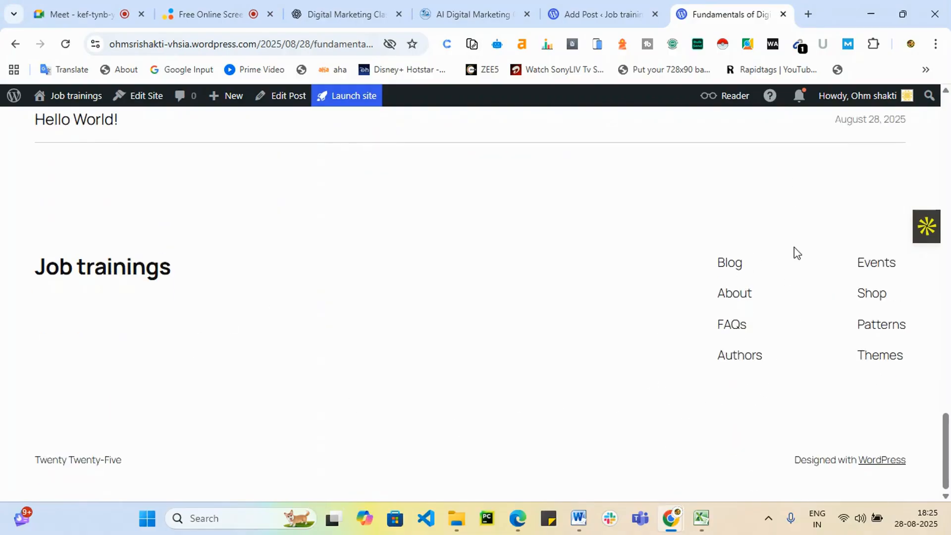
# Dismiss the browser-backup warning notice in the post editor.
pyautogui.click(595, 11)
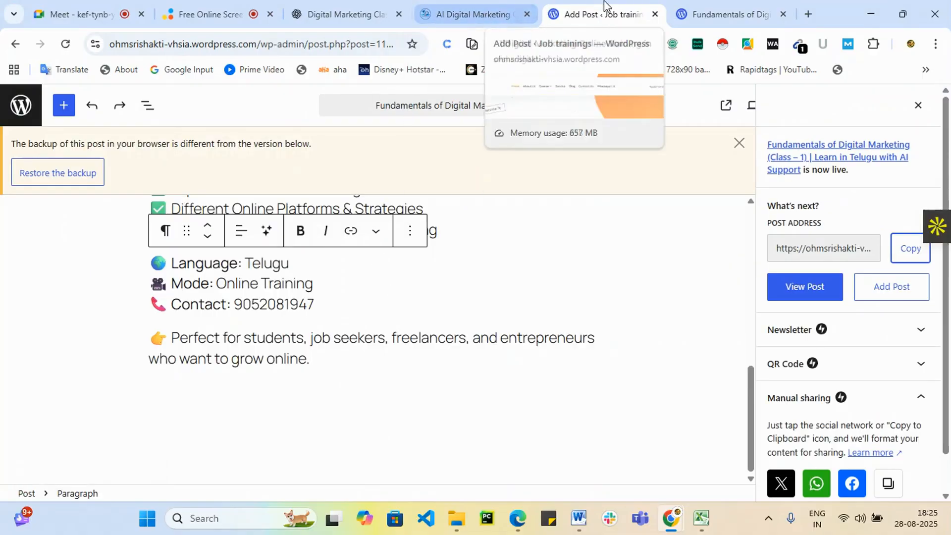
pyautogui.scroll(4, 91, 203)
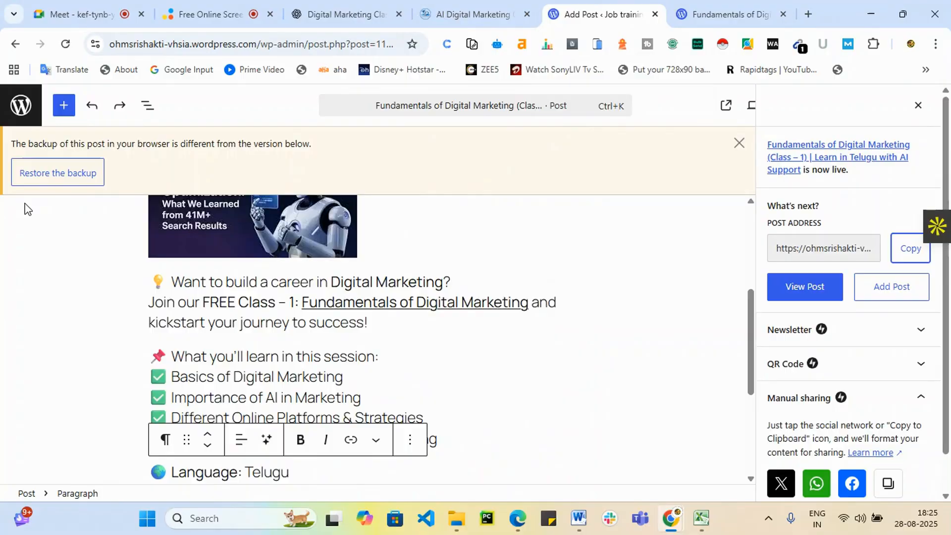
pyautogui.scroll(-4, 346, 371)
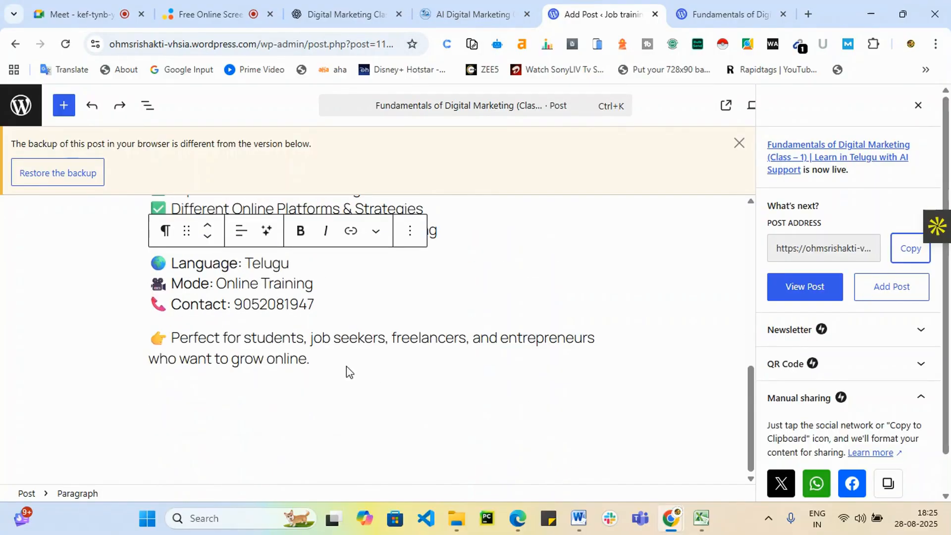
pyautogui.scroll(7, 276, 355)
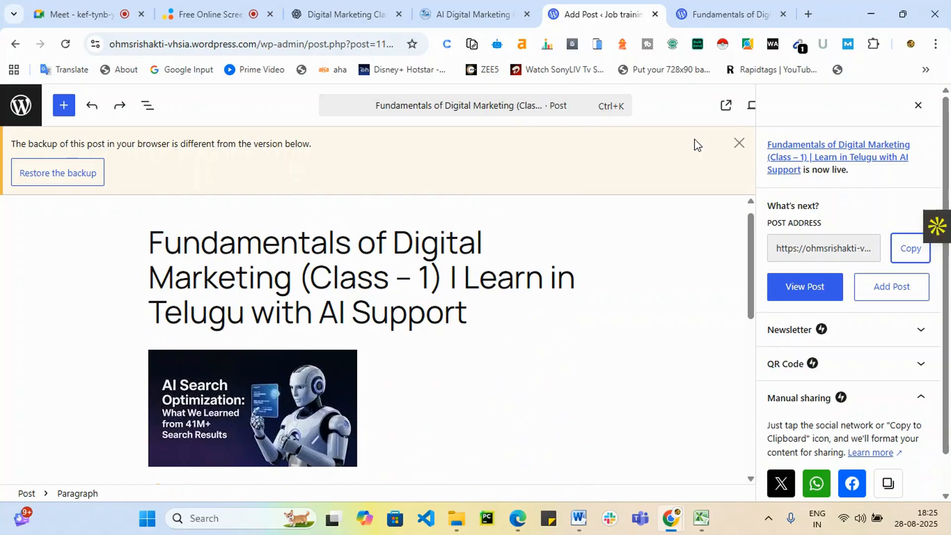
pyautogui.click(739, 143)
pyautogui.scroll(1, 342, 198)
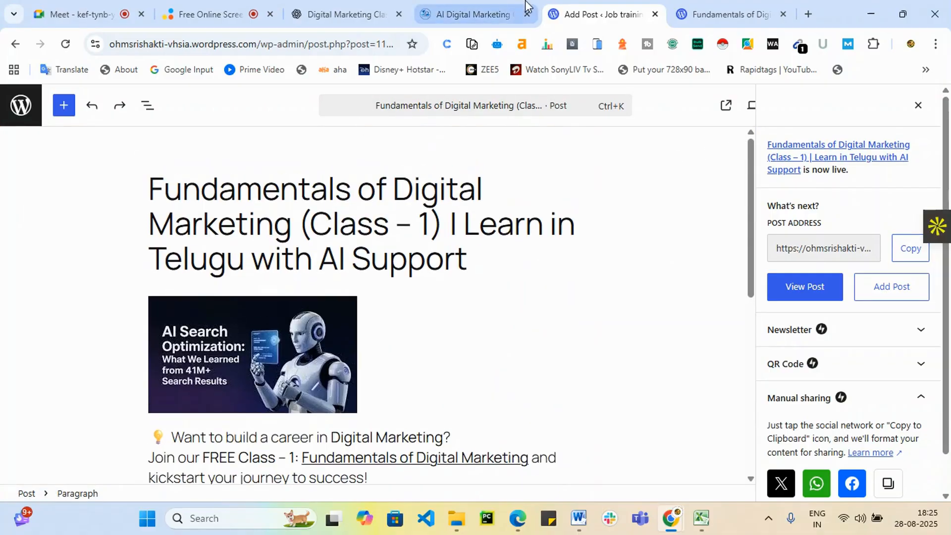
# Return to the published post page and go to the site's My Home dashboard.
pyautogui.click(489, 17)
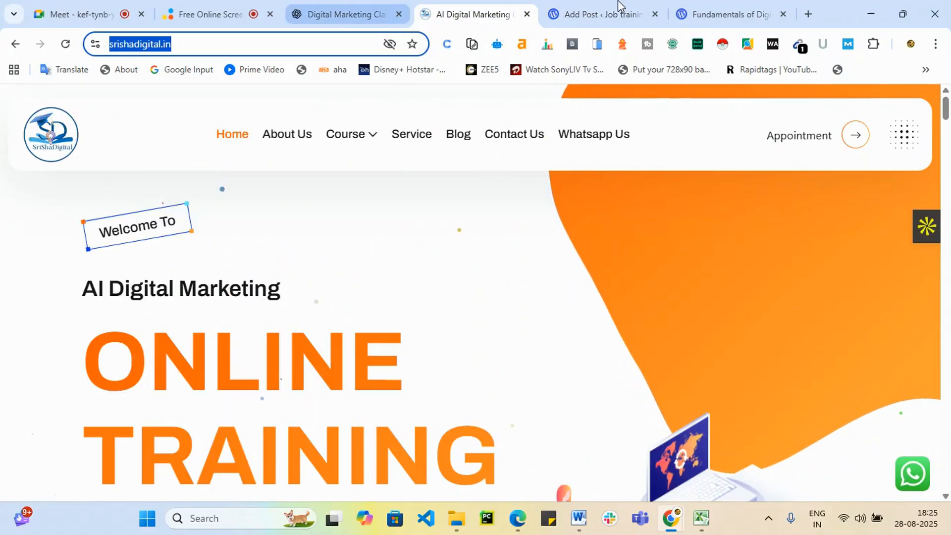
pyautogui.click(696, 15)
pyautogui.scroll(1, 282, 206)
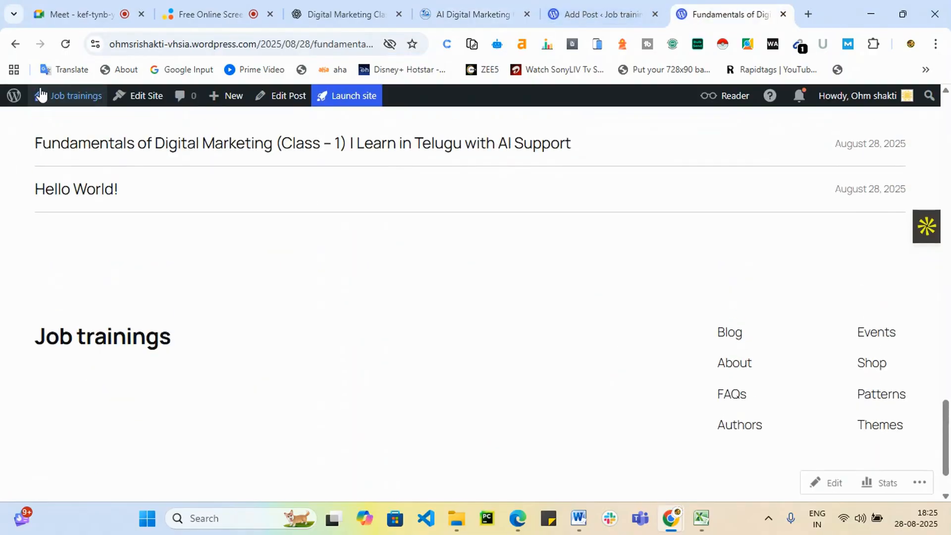
pyautogui.click(61, 97)
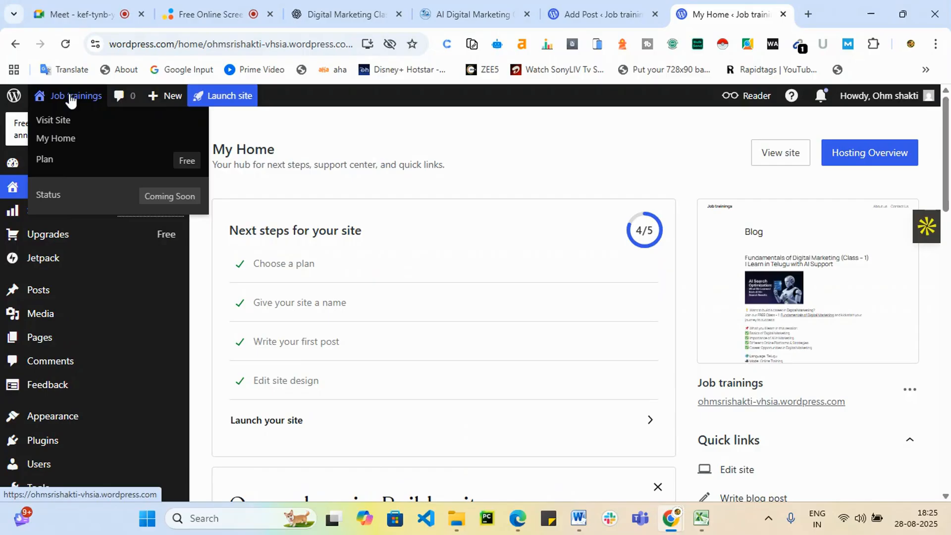
# Browse the Plugins marketplace from the Job trainings home dashboard.
pyautogui.scroll(-1, 132, 386)
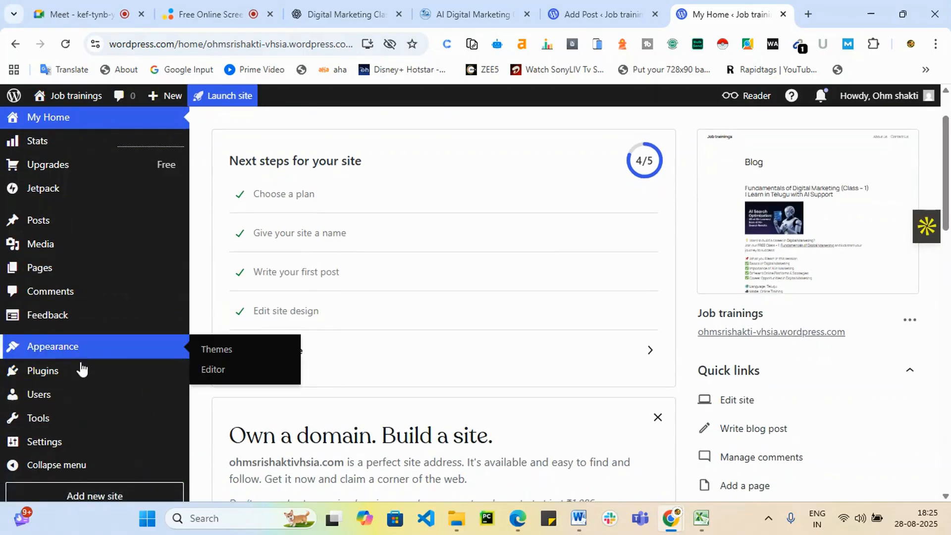
pyautogui.click(81, 376)
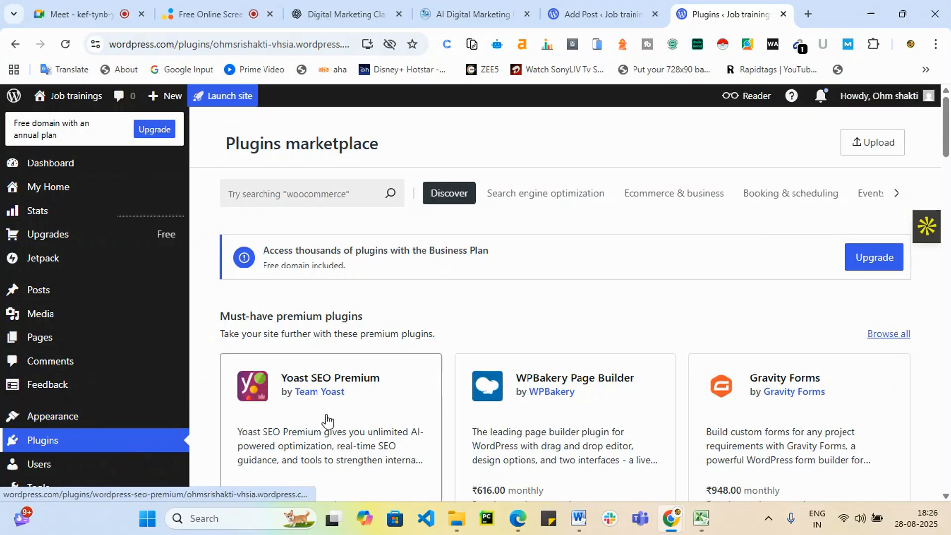
pyautogui.scroll(-4, 293, 451)
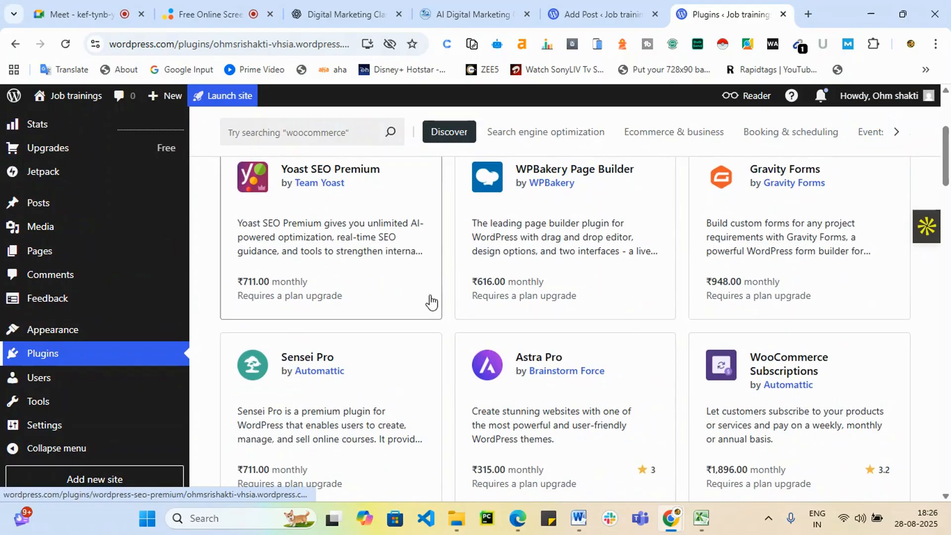
pyautogui.scroll(4, 475, 360)
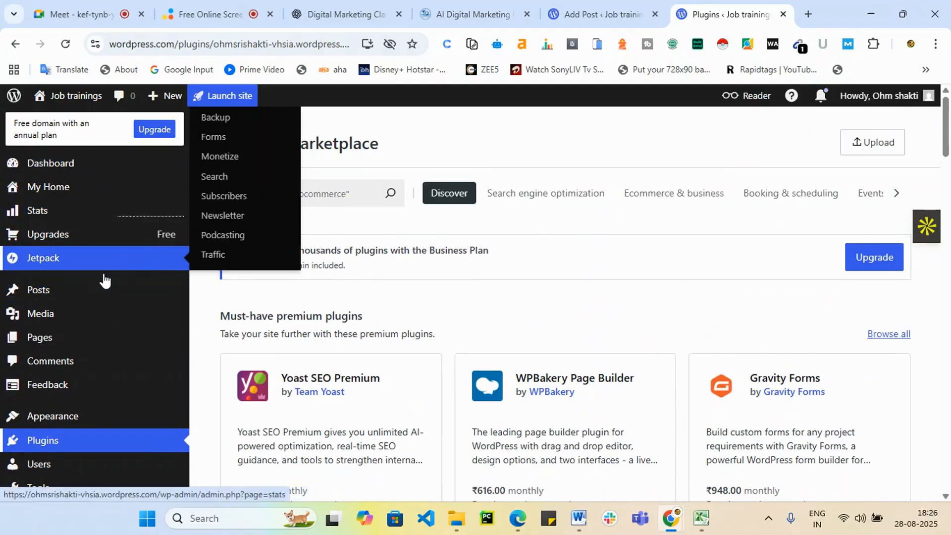
# View the Jetpack Stats page, then open All Posts showing the two published posts.
pyautogui.moveTo(66, 311)
pyautogui.click(84, 257)
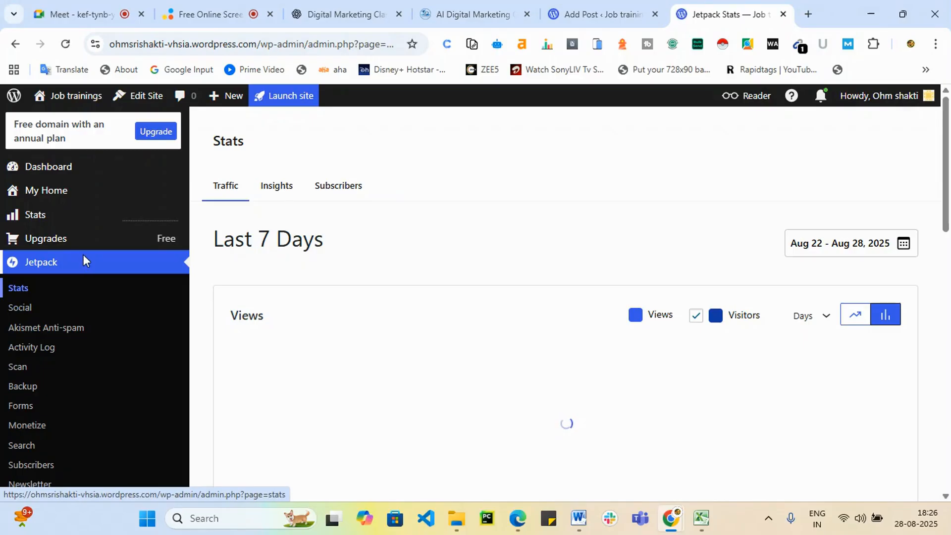
pyautogui.scroll(-10, 683, 291)
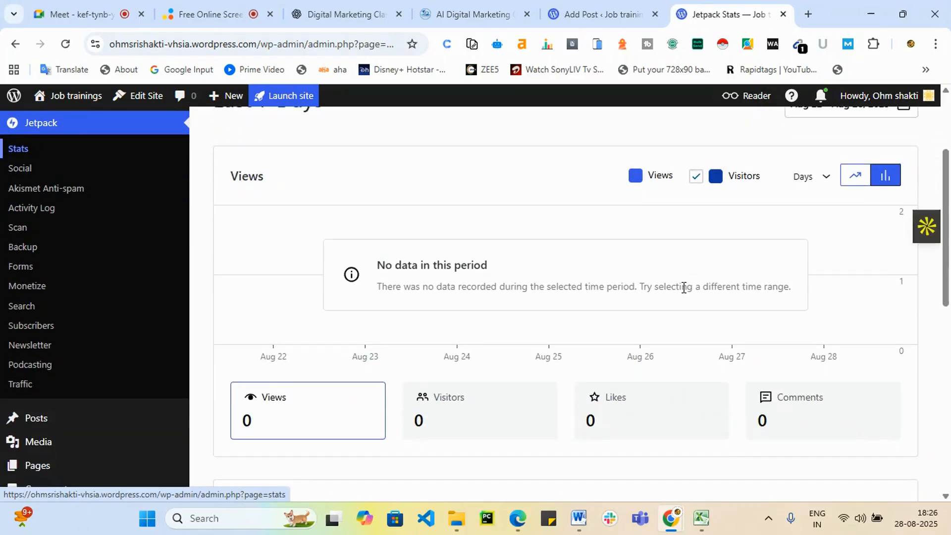
pyautogui.scroll(10, 682, 287)
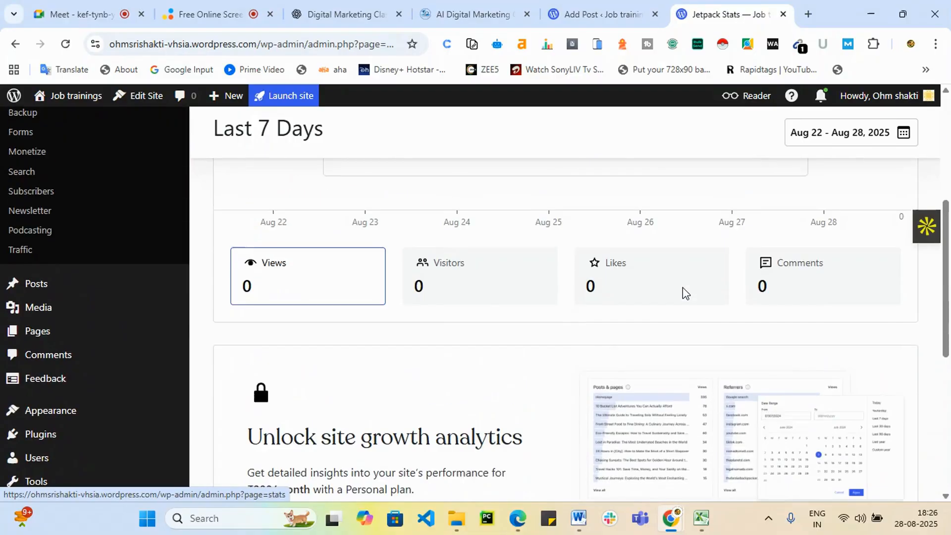
pyautogui.moveTo(68, 238)
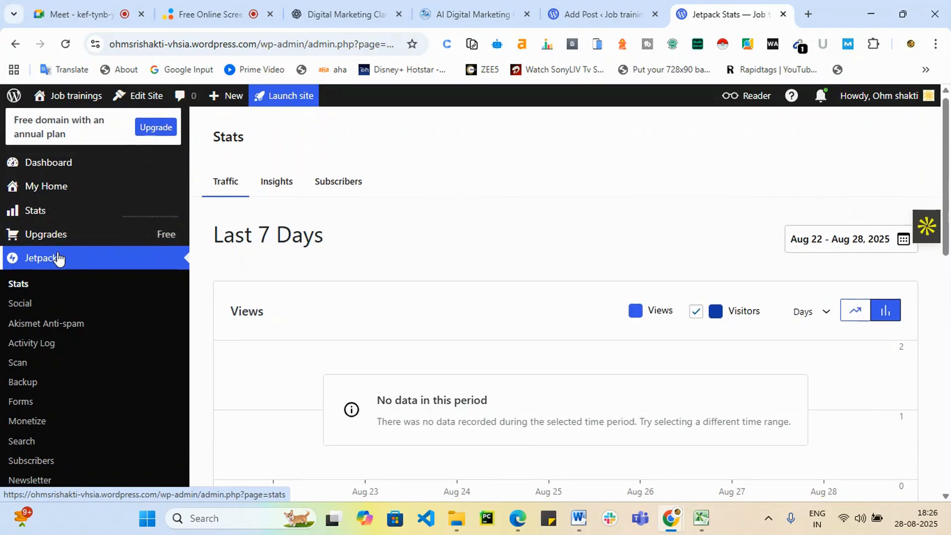
pyautogui.scroll(-4, 57, 259)
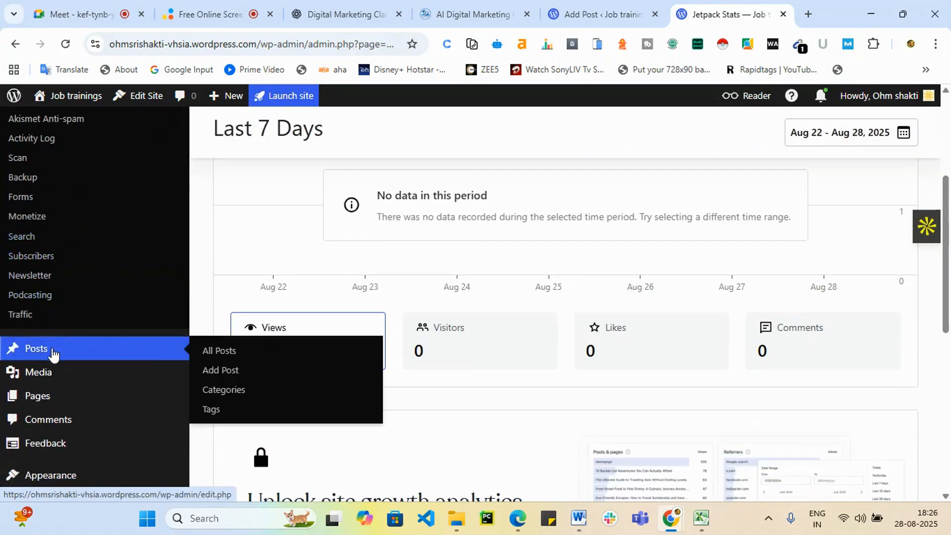
pyautogui.click(52, 354)
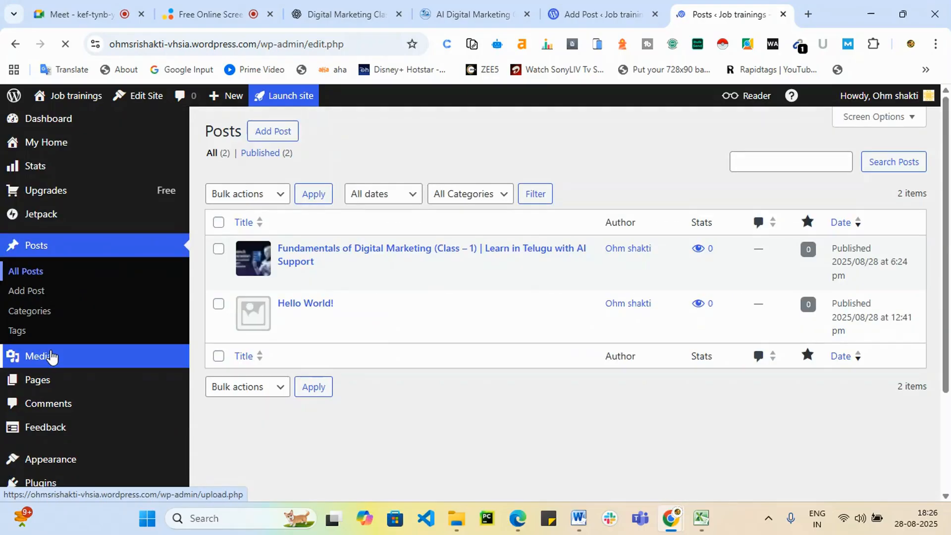
# Edit the Fundamentals of Digital Marketing post and inspect its Jetpack panel, where SEO needs an upgrade.
pyautogui.click(283, 285)
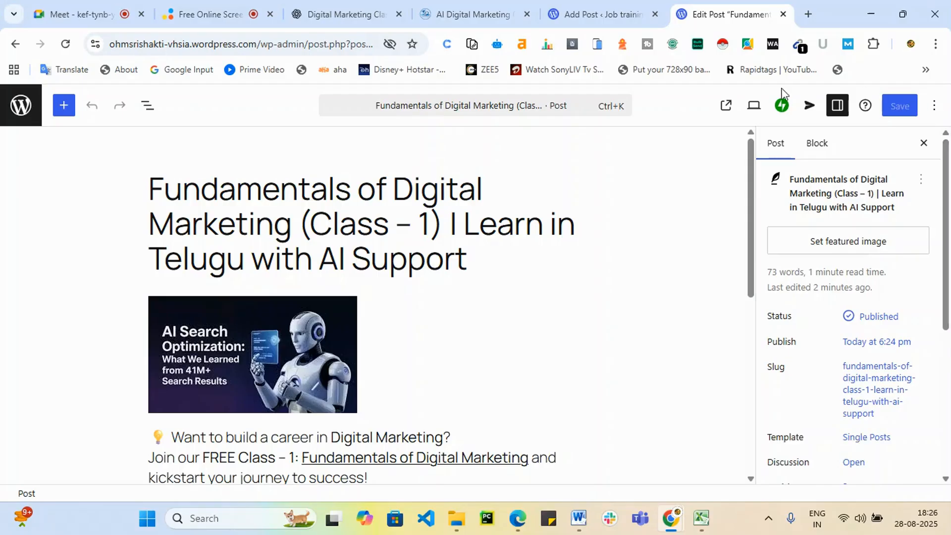
pyautogui.click(782, 106)
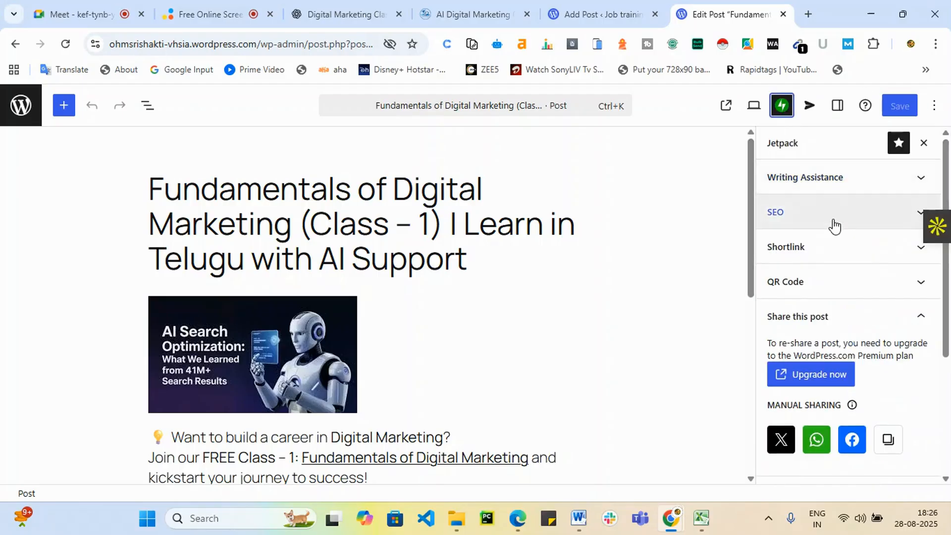
pyautogui.click(834, 223)
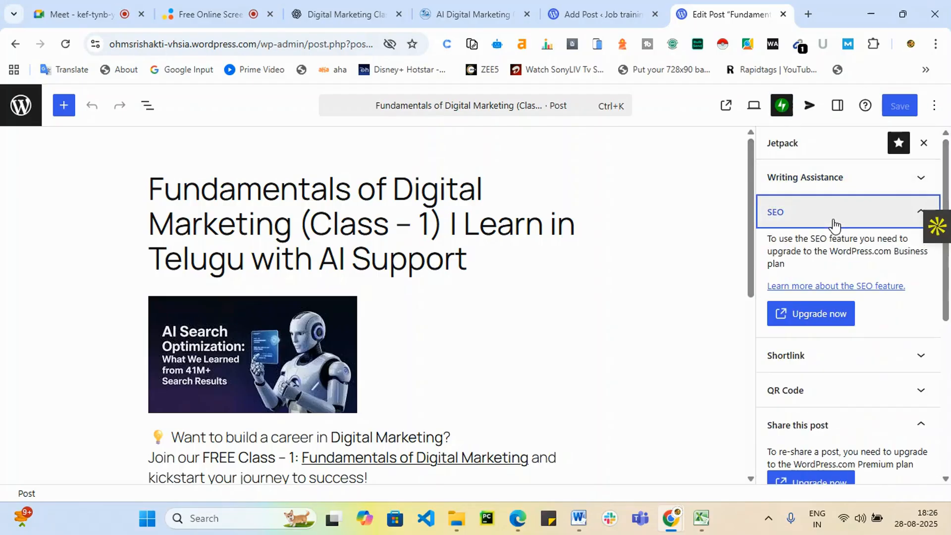
pyautogui.click(919, 211)
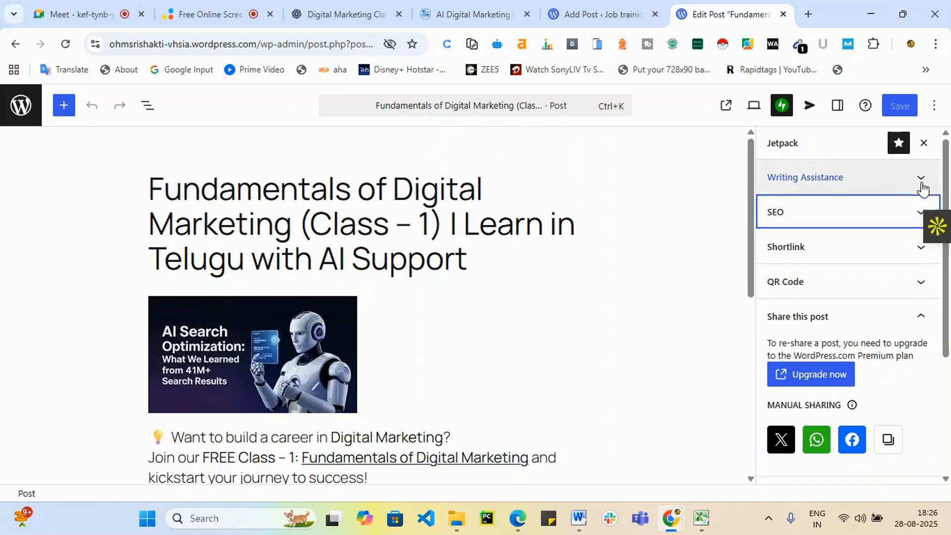
pyautogui.click(782, 106)
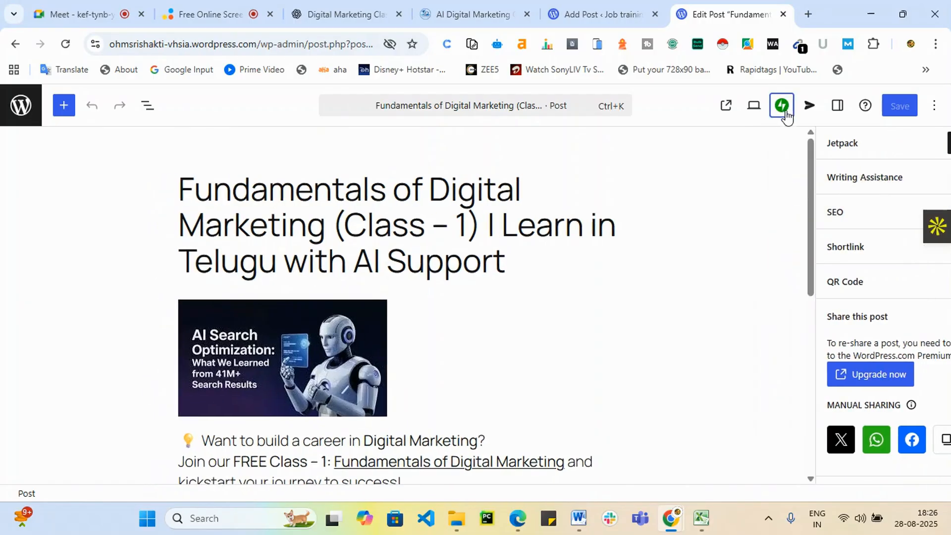
pyautogui.click(793, 111)
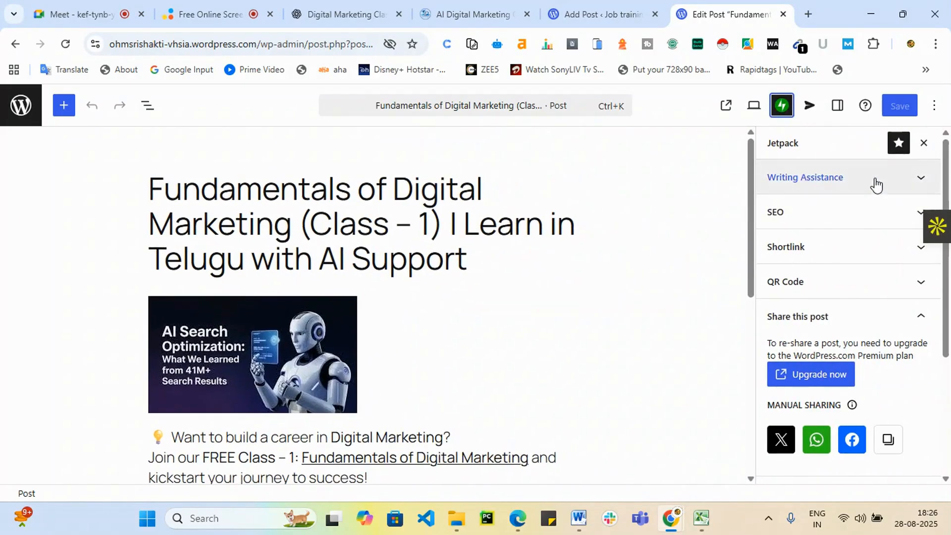